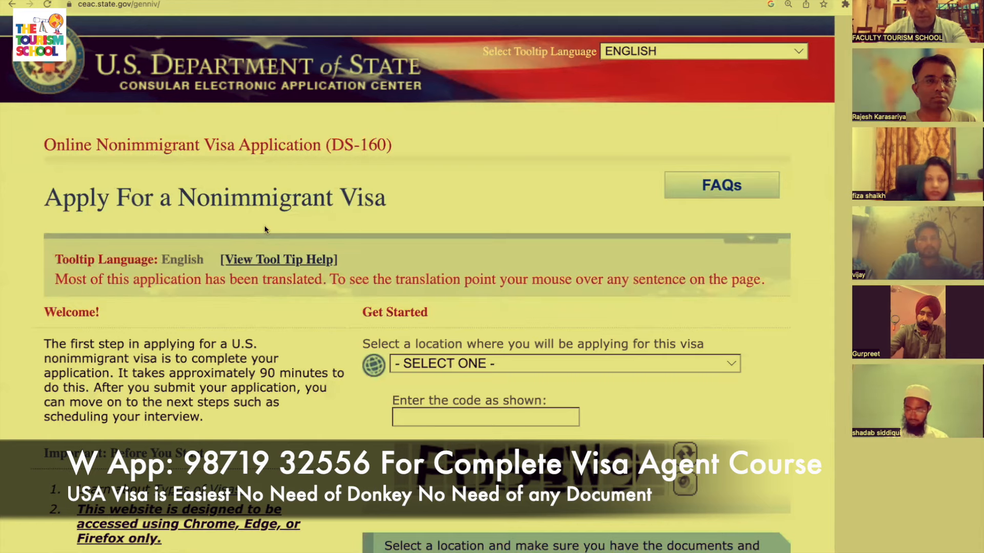
Scroll down the Apply for a Nonimmigrant Visa start page to the Get Started section.
scroll(263, 226, "down", 3)
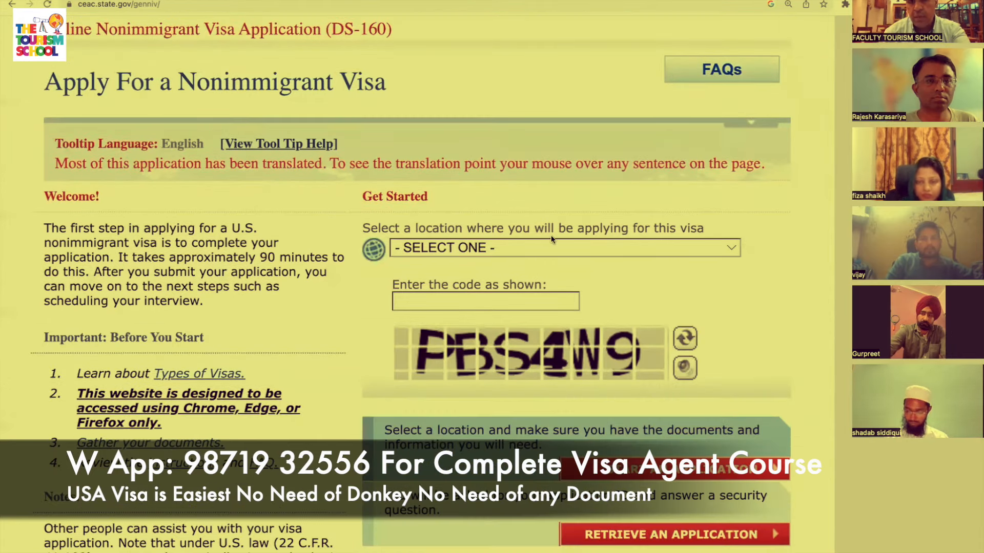
Choose PAKISTAN, ISLAMABAD as the application location.
left_click(548, 248)
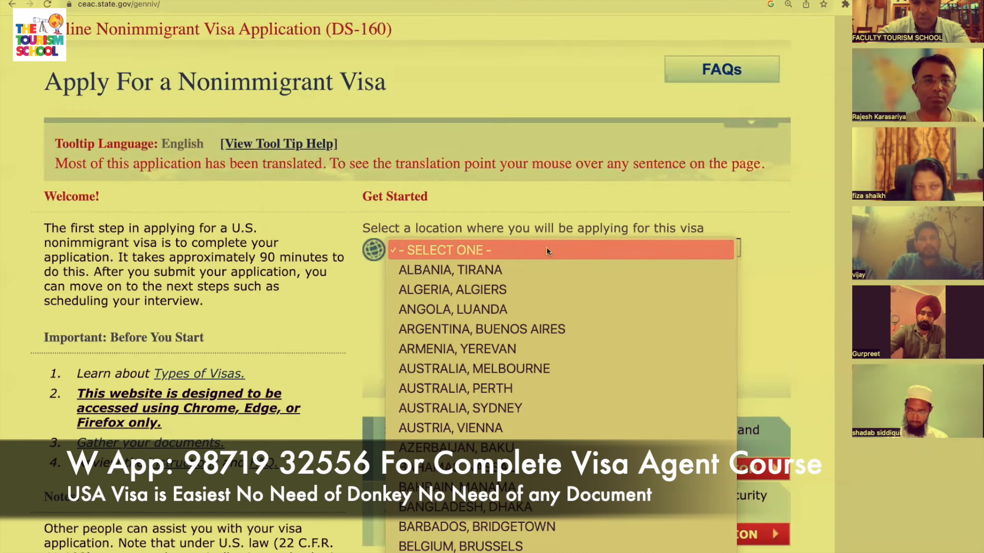
scroll(547, 247, "down", 15)
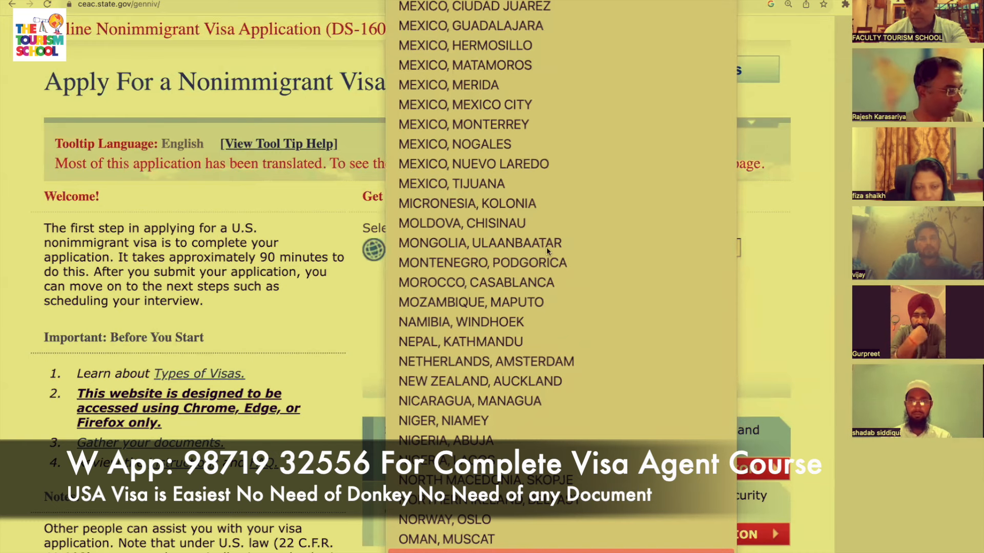
key("Return")
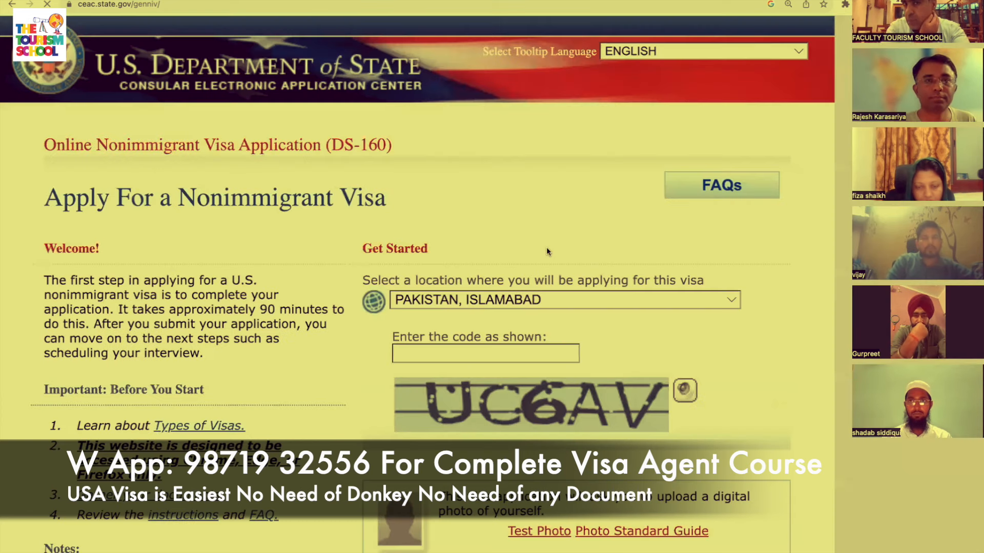
Enter the picture verification code and start a new application.
left_click(511, 417)
type("UV")
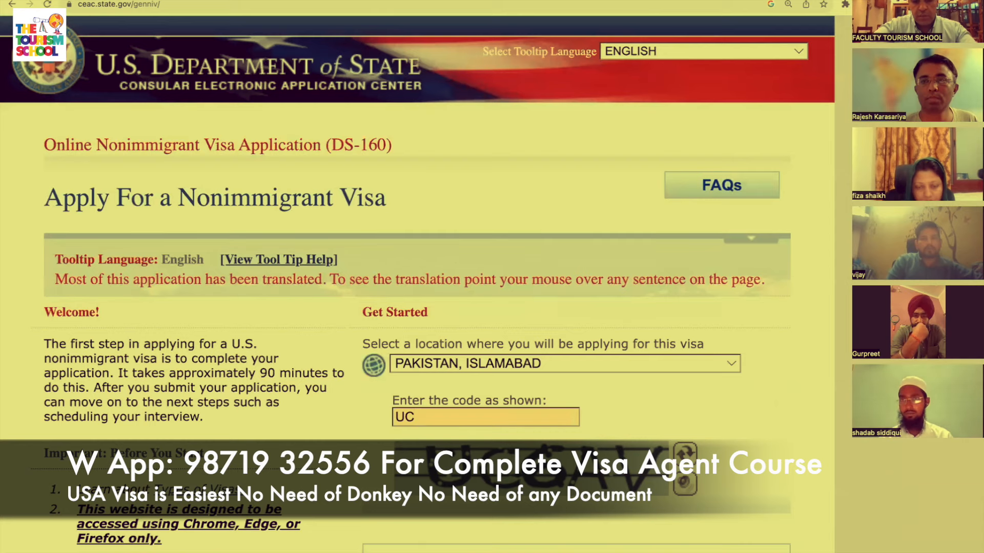
scroll(410, 277, "down", 3)
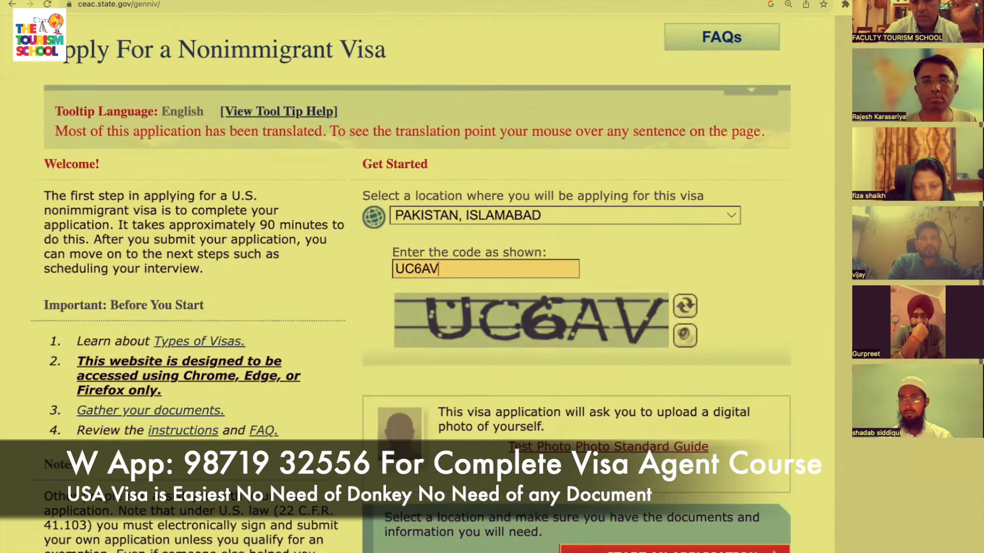
scroll(410, 277, "down", 3)
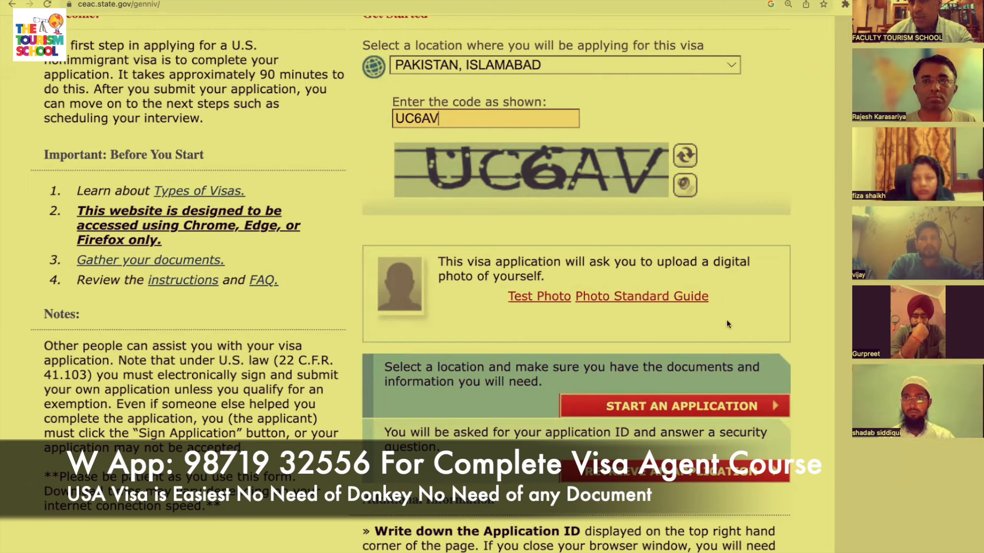
left_click(695, 407)
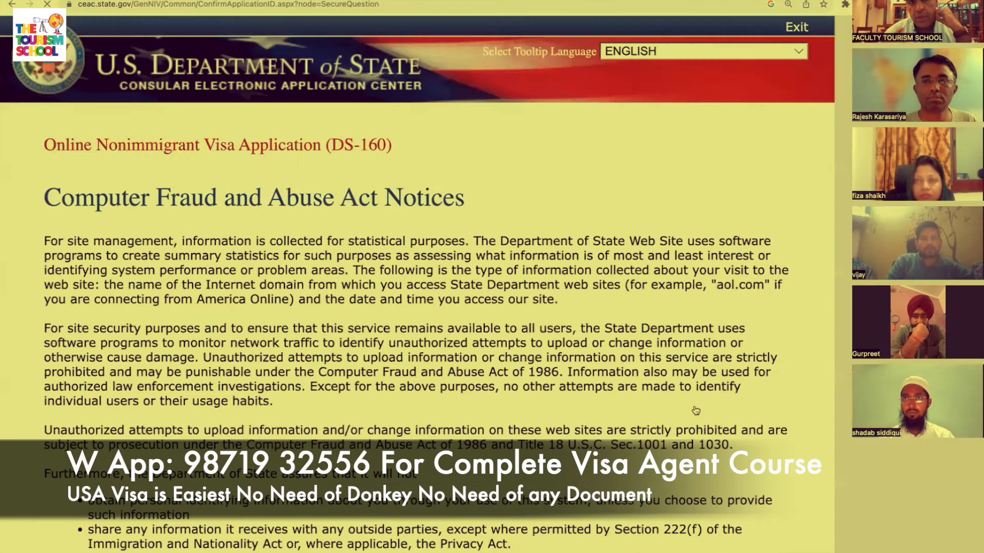
Agree to the Computer Fraud and Abuse Act notices.
scroll(696, 410, "down", 6)
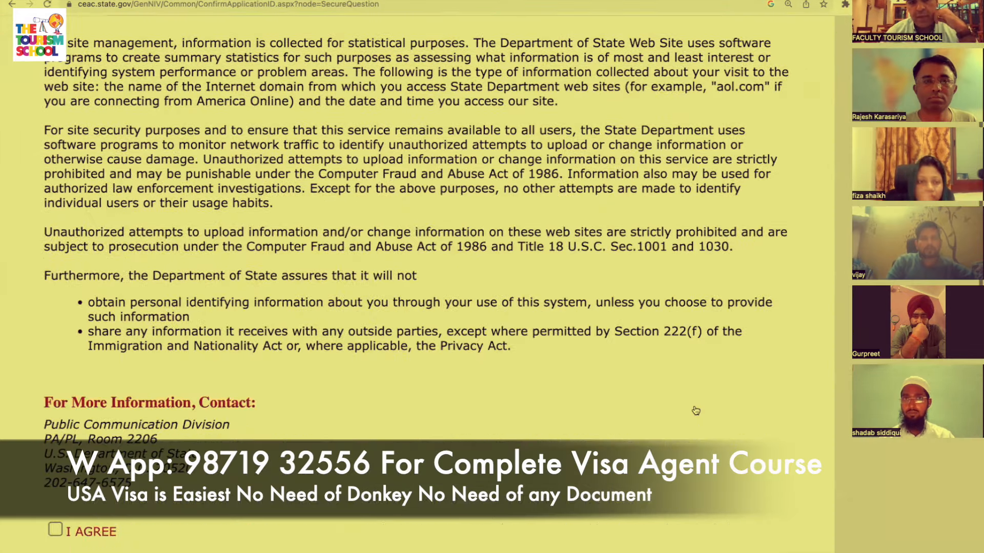
scroll(435, 301, "down", 1)
left_click(55, 412)
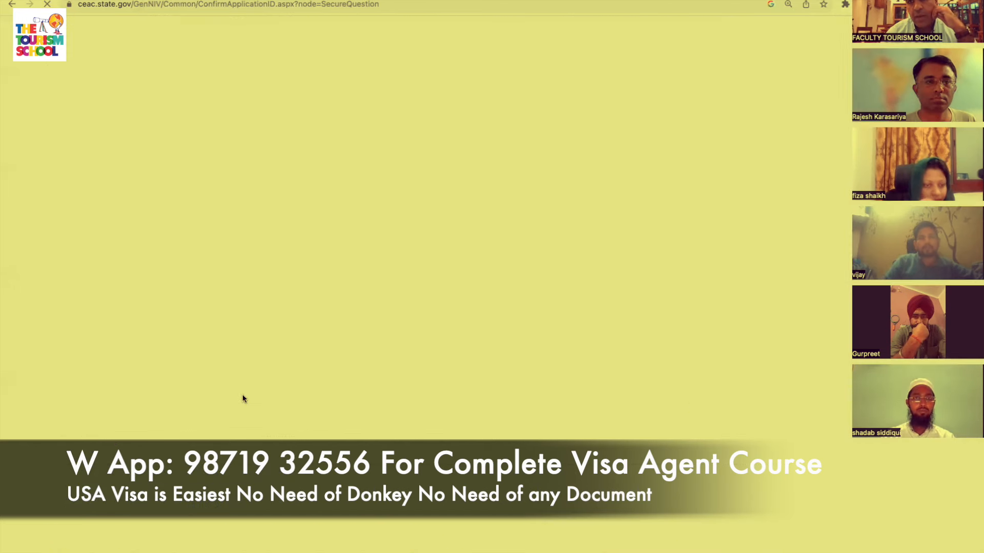
Capture a screenshot of the new Application ID on the Application Information page.
scroll(485, 391, "down", 6)
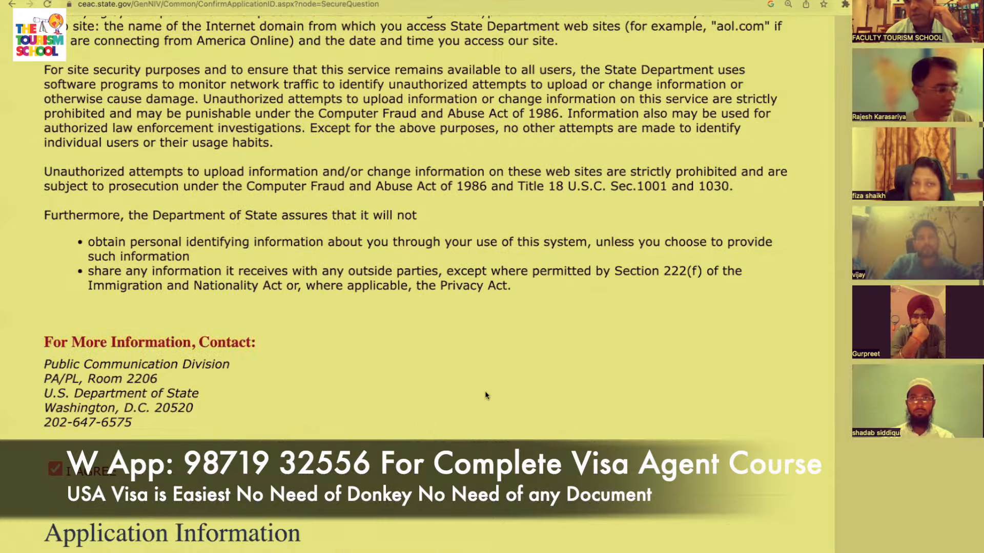
scroll(485, 391, "down", 5)
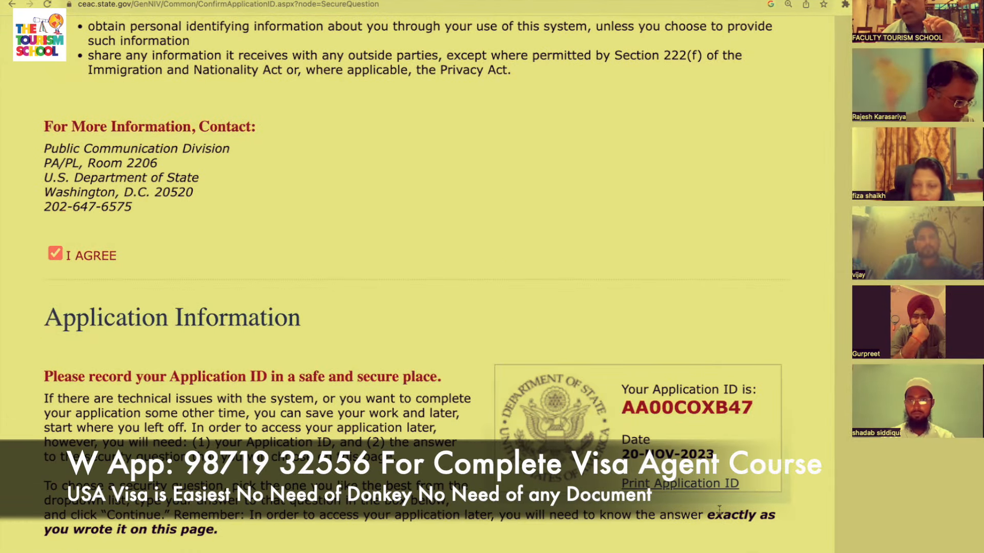
scroll(720, 510, "down", 3)
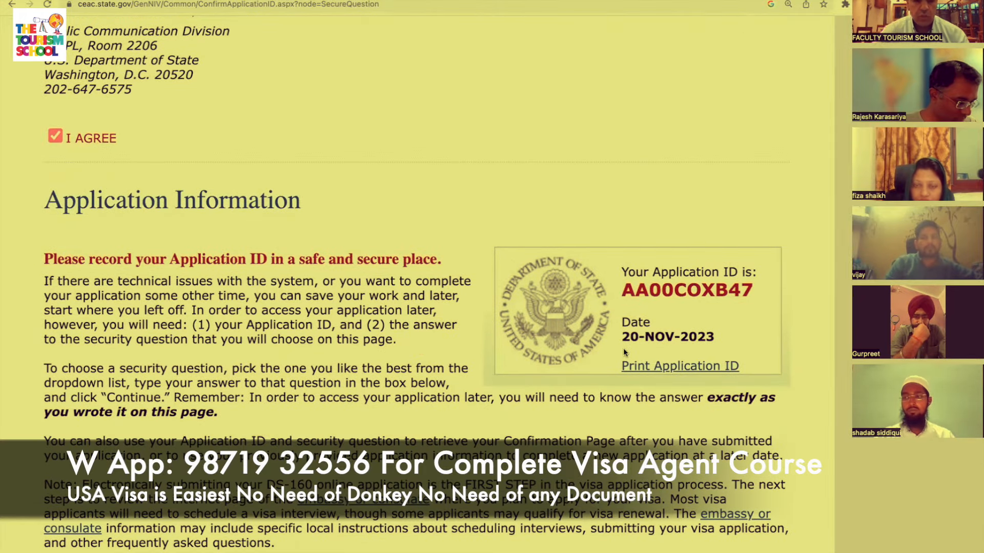
key("super+shift+4")
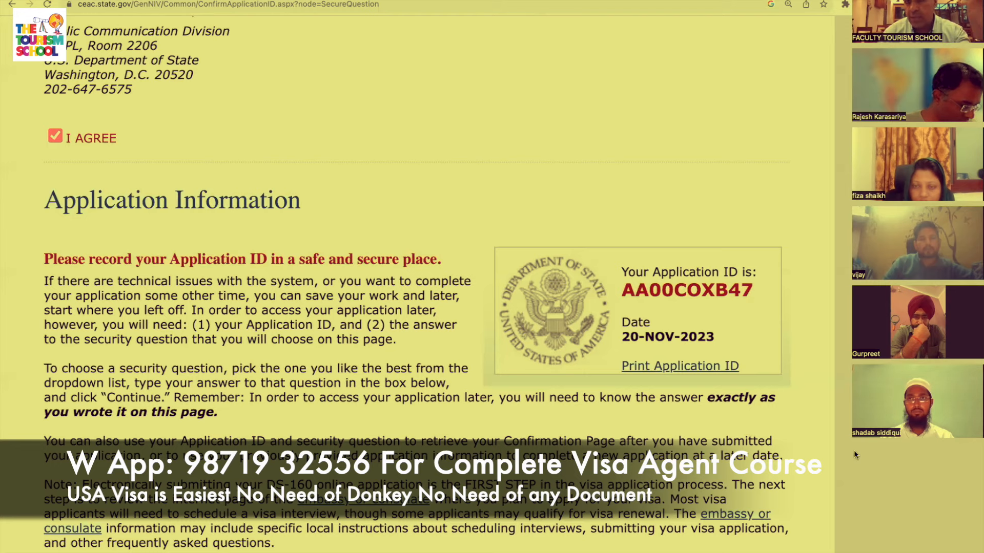
scroll(696, 376, "down", 5)
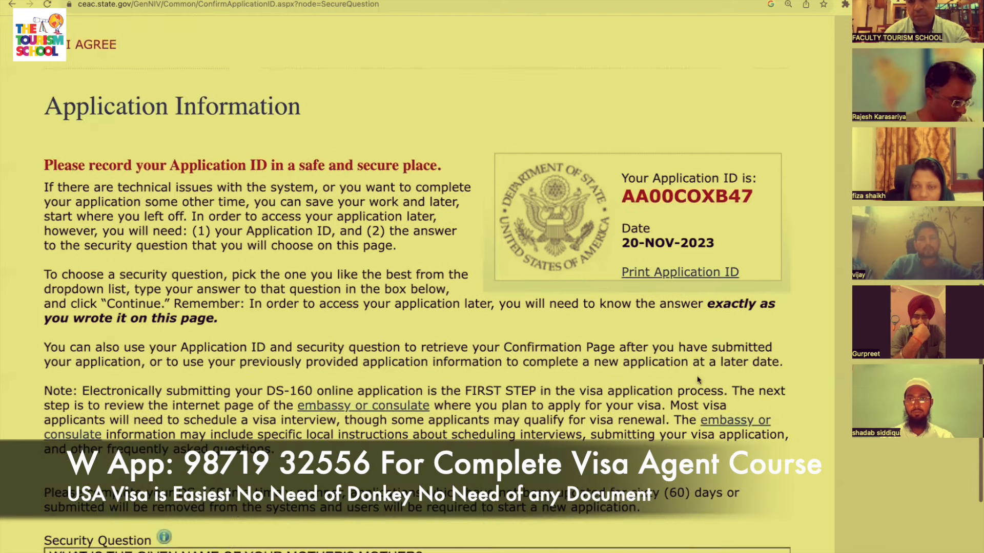
scroll(697, 377, "down", 2)
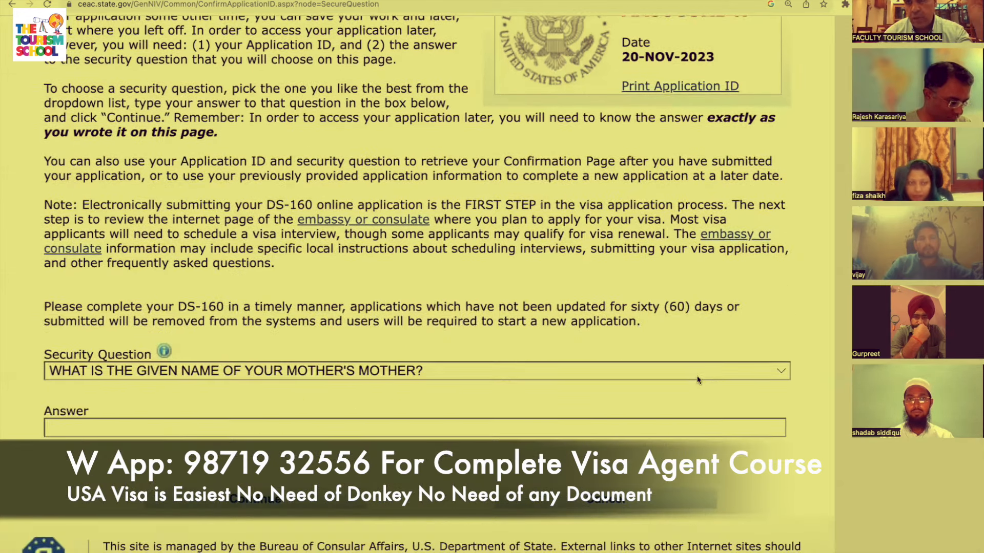
Pick 'In what city or town was your first job?' as the security question, enter the answer, and continue.
left_click(724, 374)
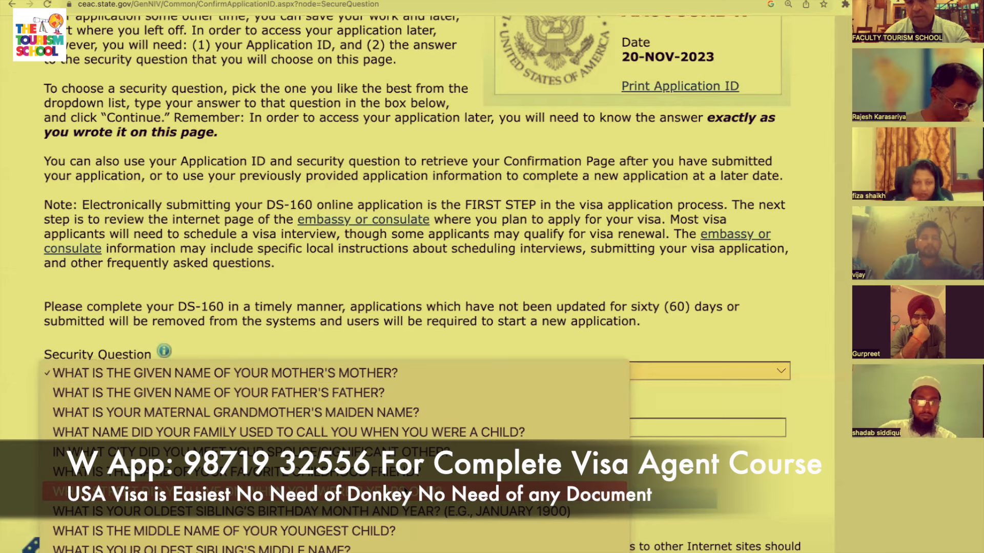
scroll(231, 491, "down", 3)
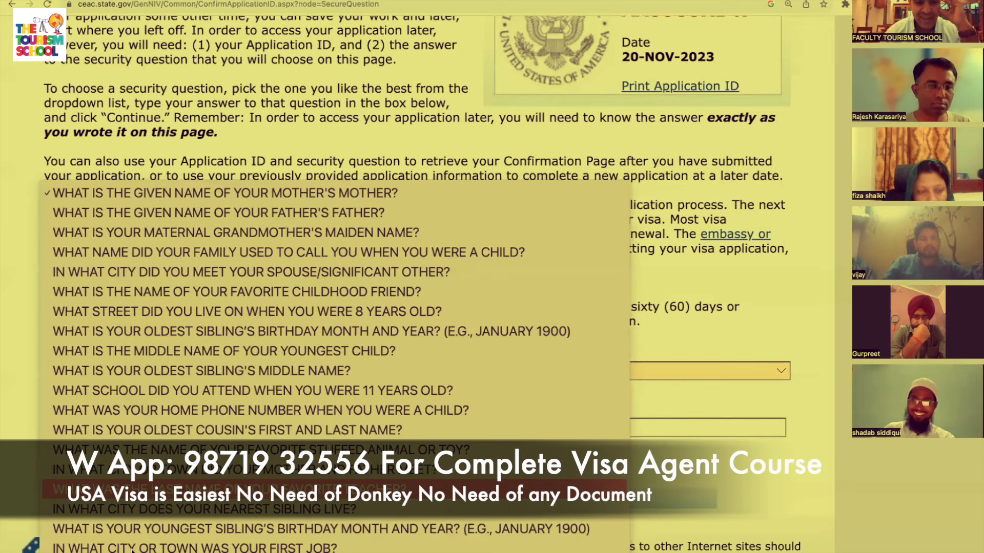
left_click(385, 548)
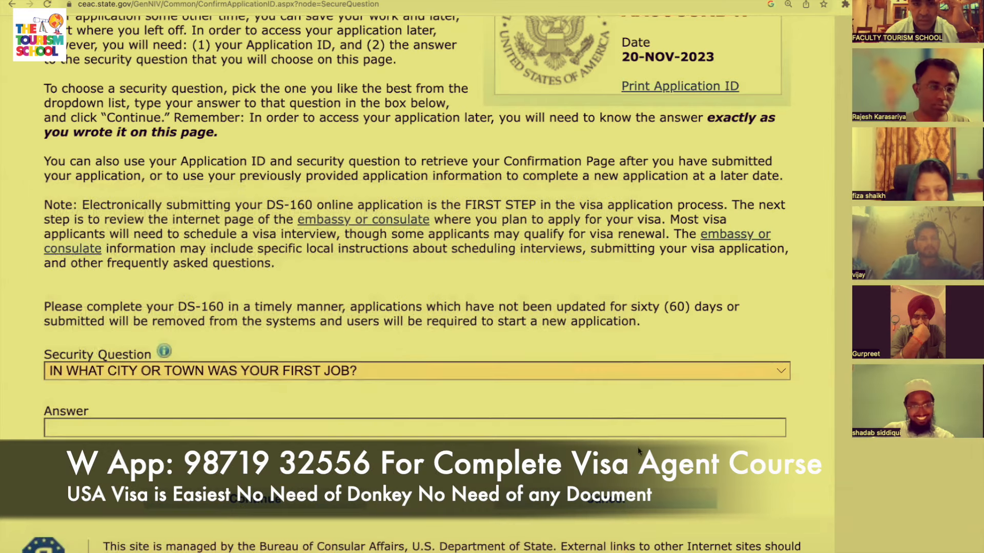
left_click(564, 429)
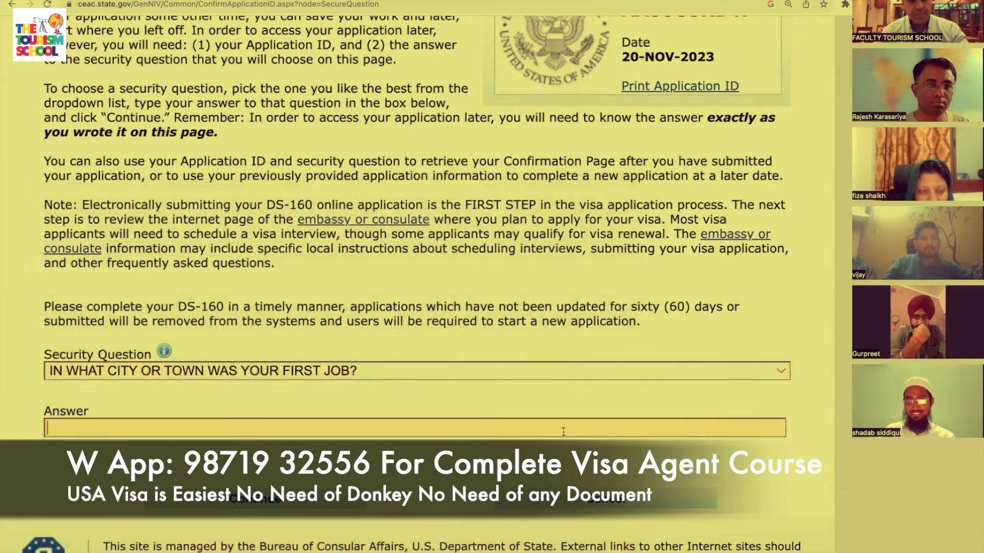
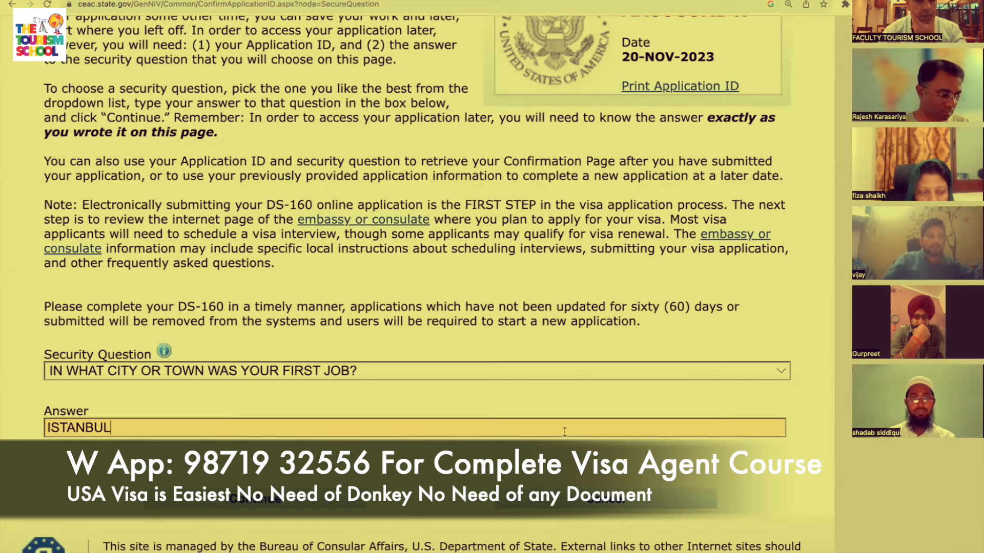
left_click(345, 511)
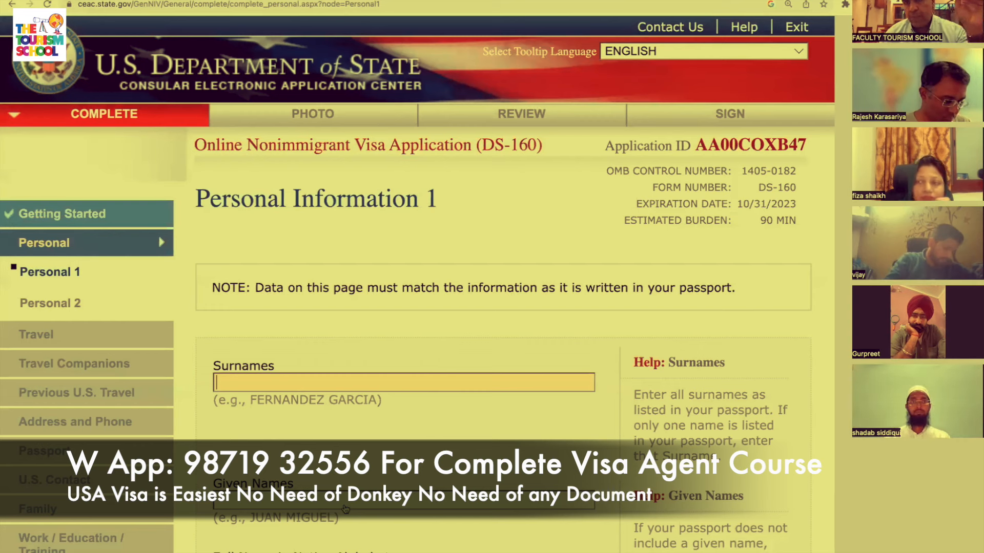
Enter the applicant's surname and given names; mark the native-alphabet name Does Not Apply.
left_click(407, 382)
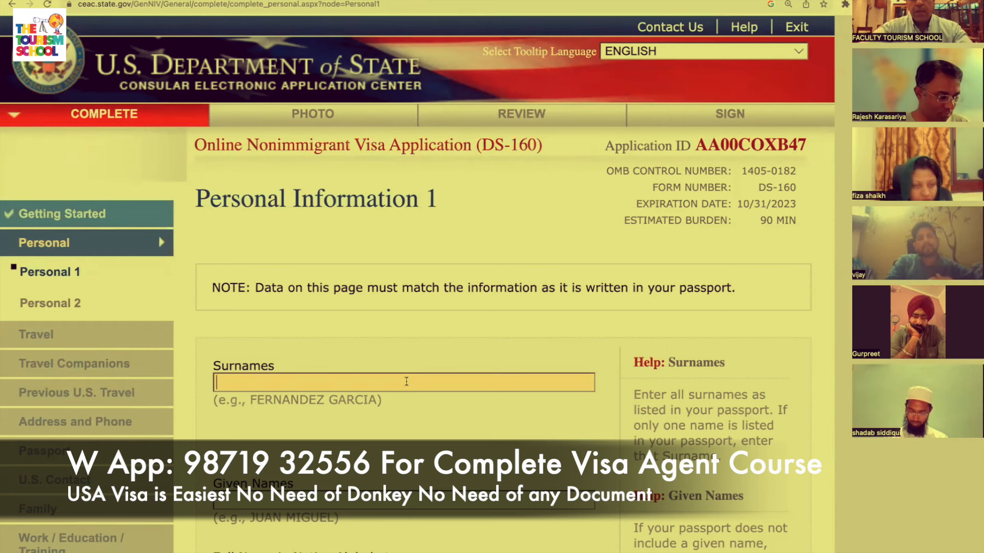
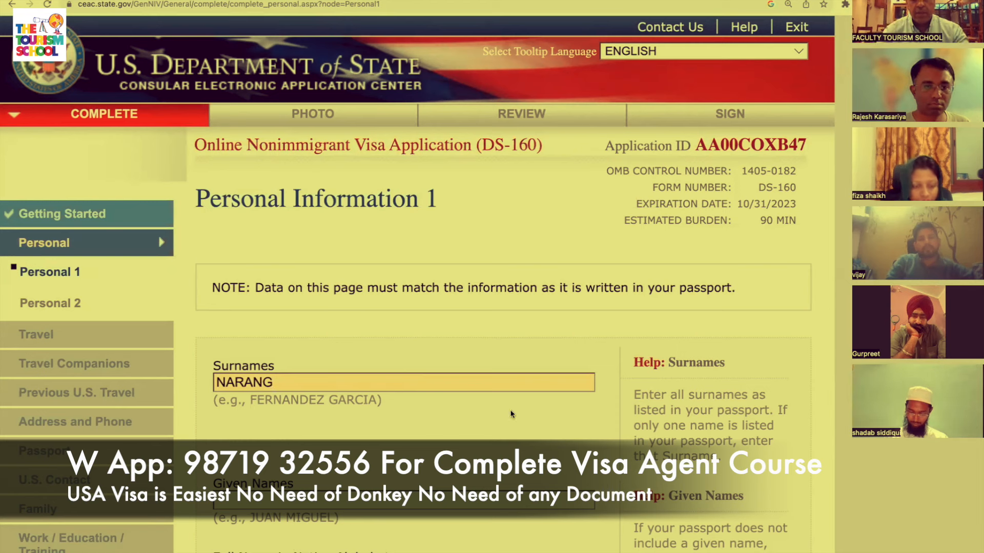
key("Tab")
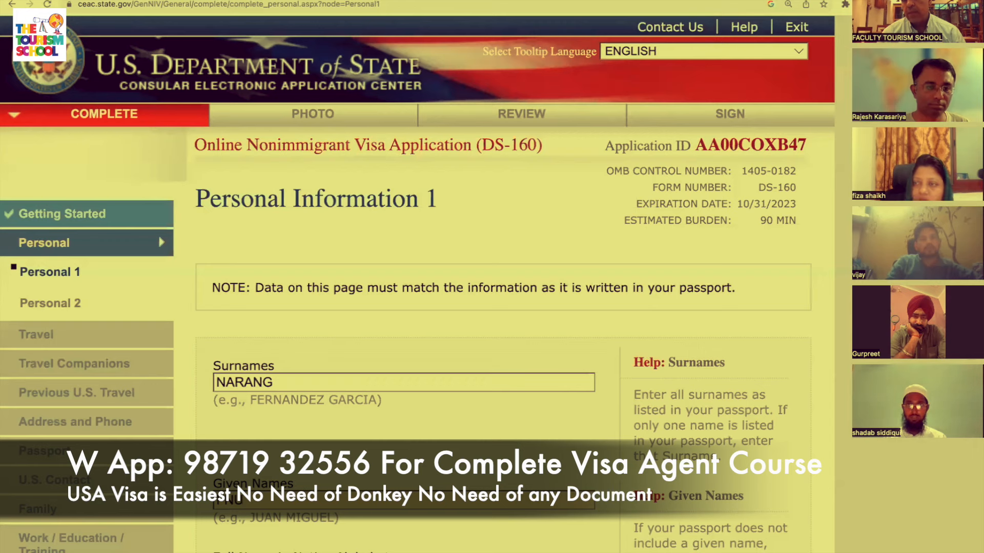
scroll(410, 277, "down", 2)
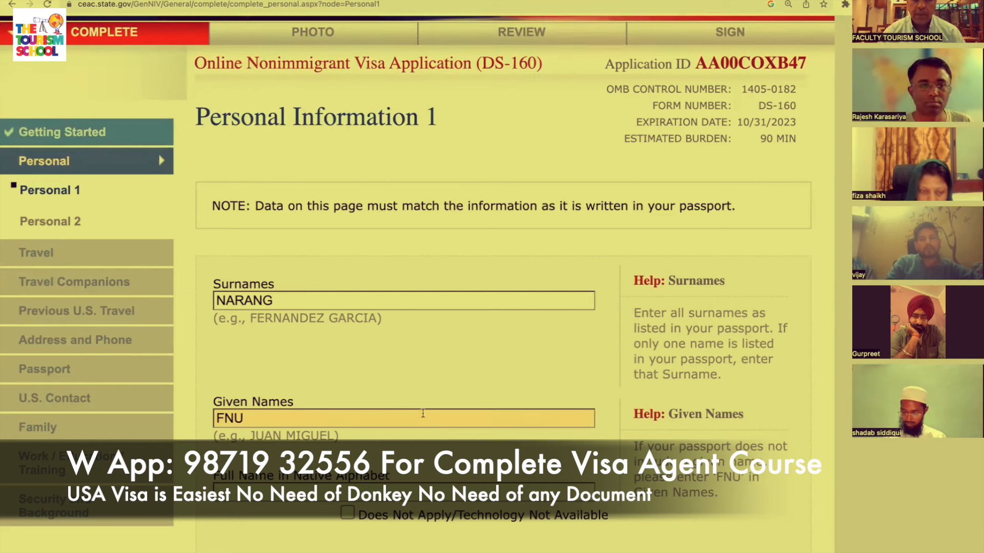
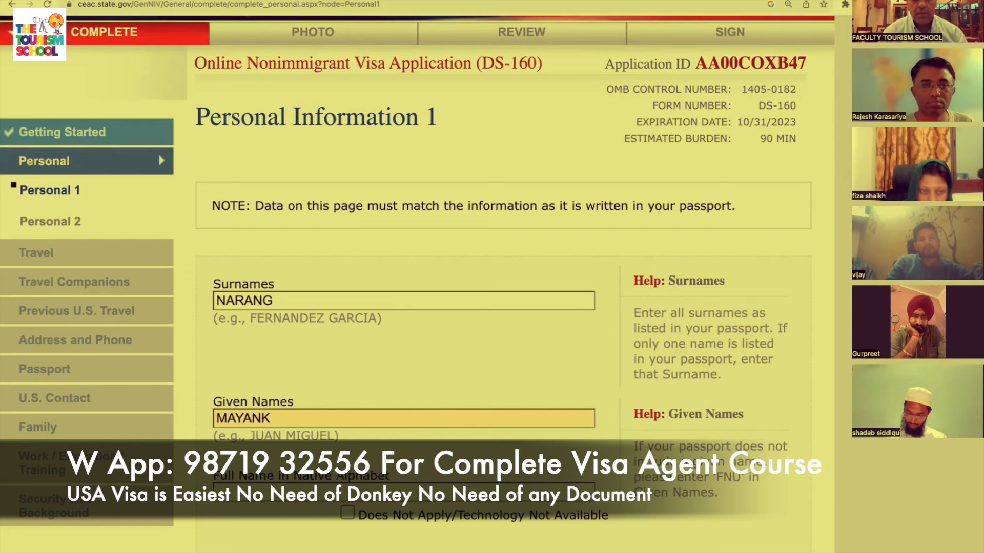
scroll(345, 381, "down", 3)
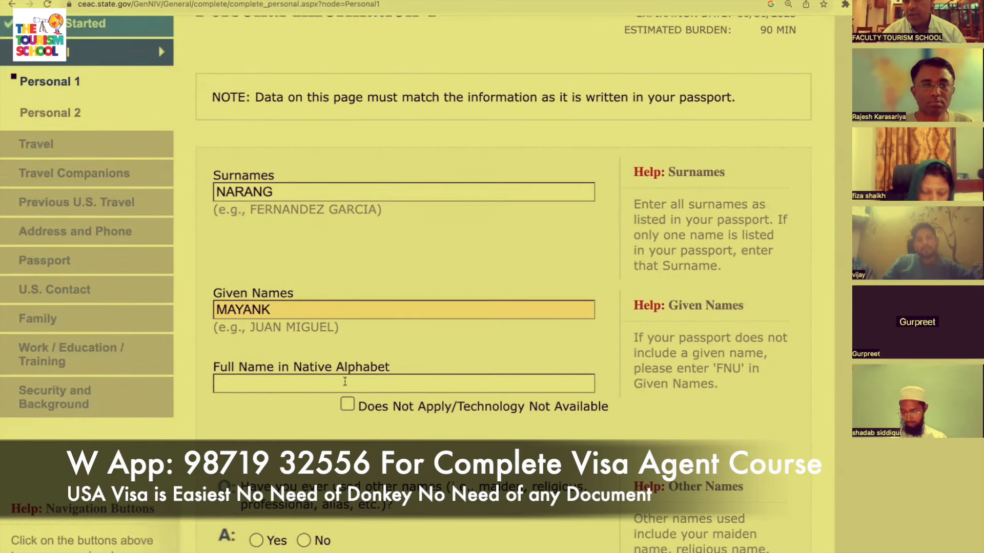
left_click(346, 407)
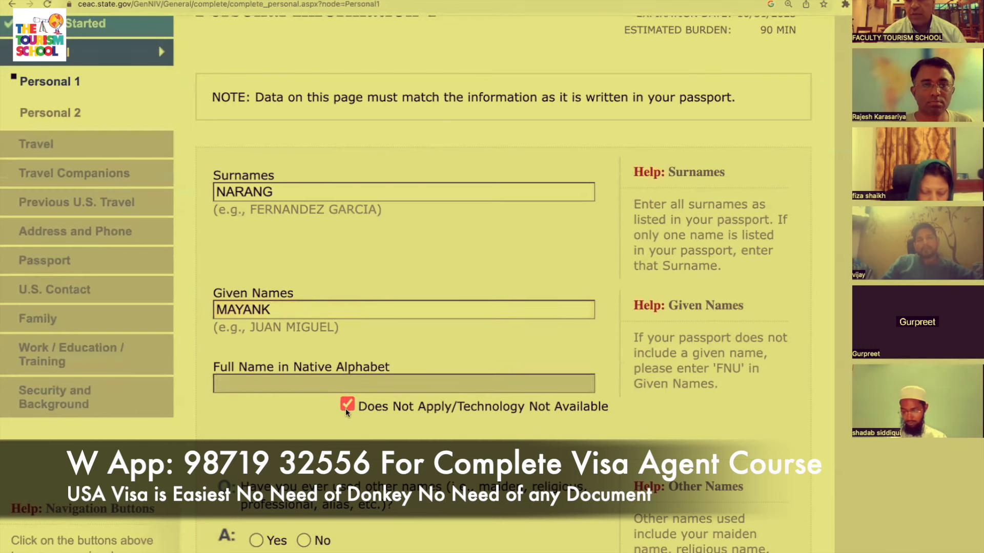
Answer No to having used other names.
scroll(438, 423, "down", 3)
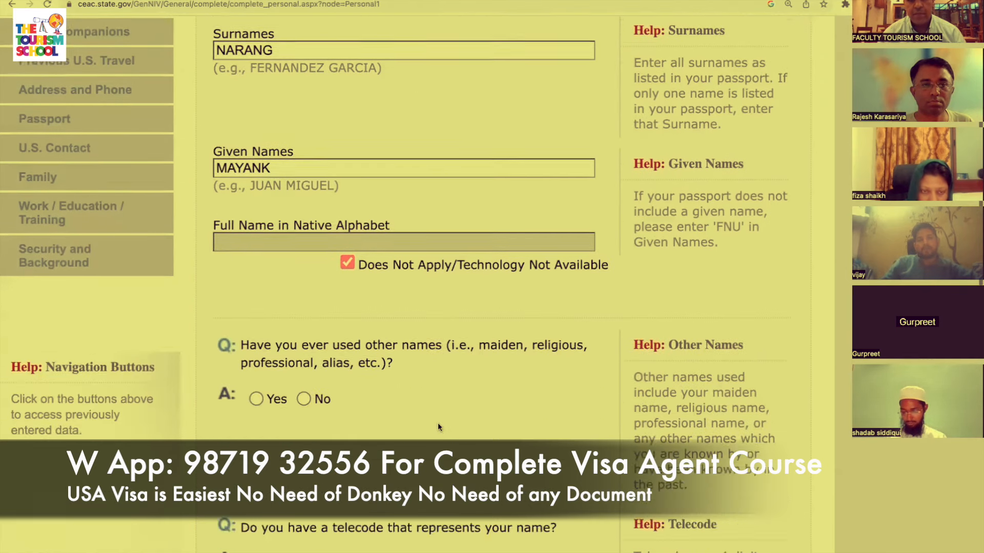
scroll(437, 427, "down", 1)
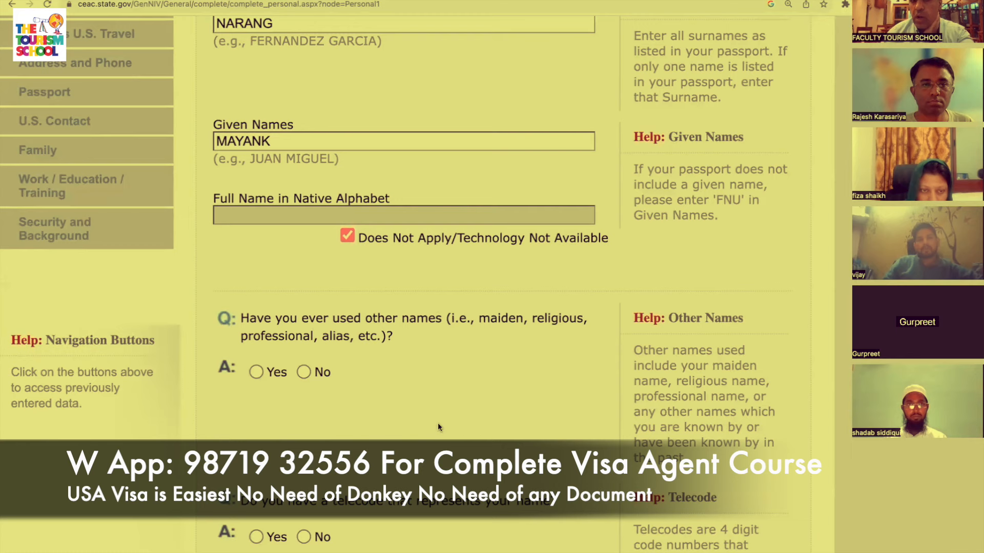
left_click(304, 371)
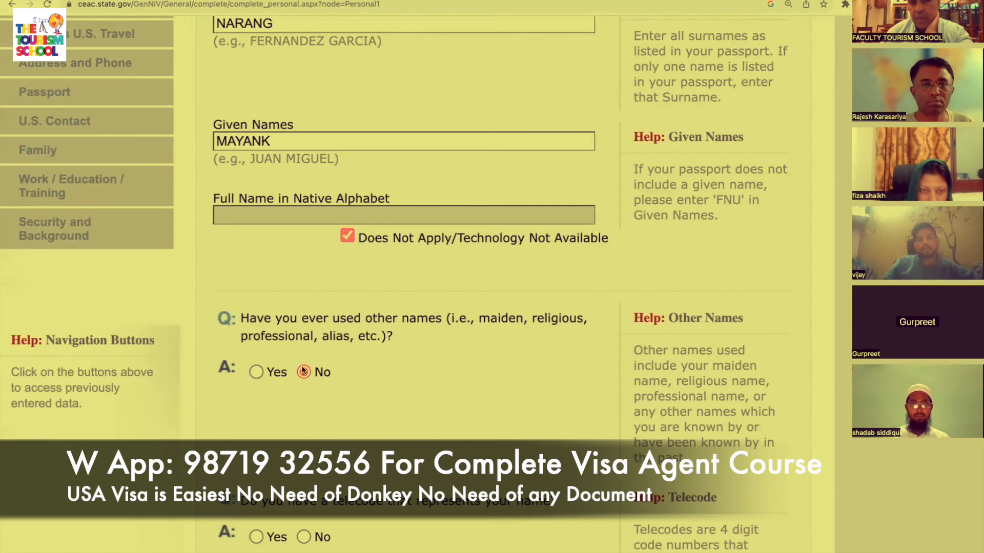
scroll(302, 368, "up", 5)
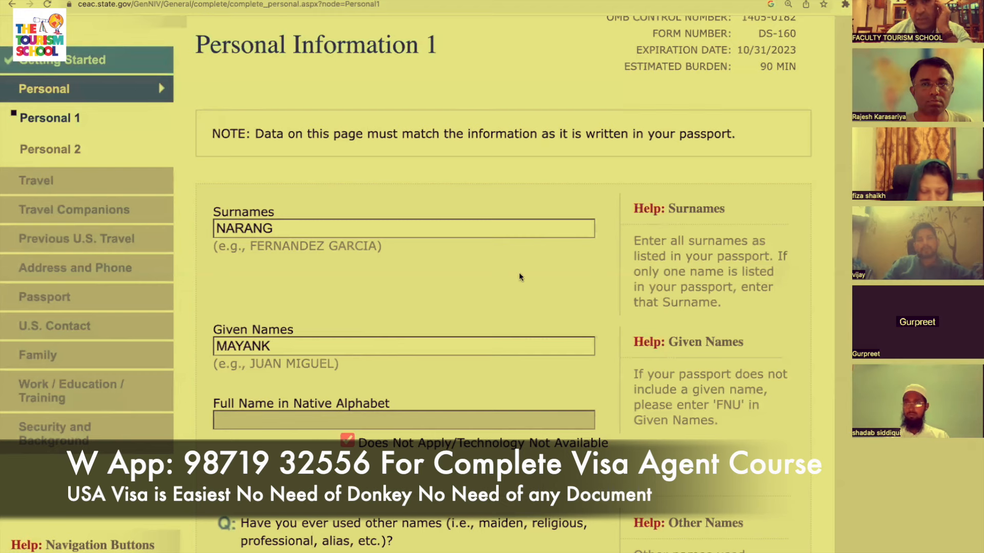
scroll(520, 277, "down", 3)
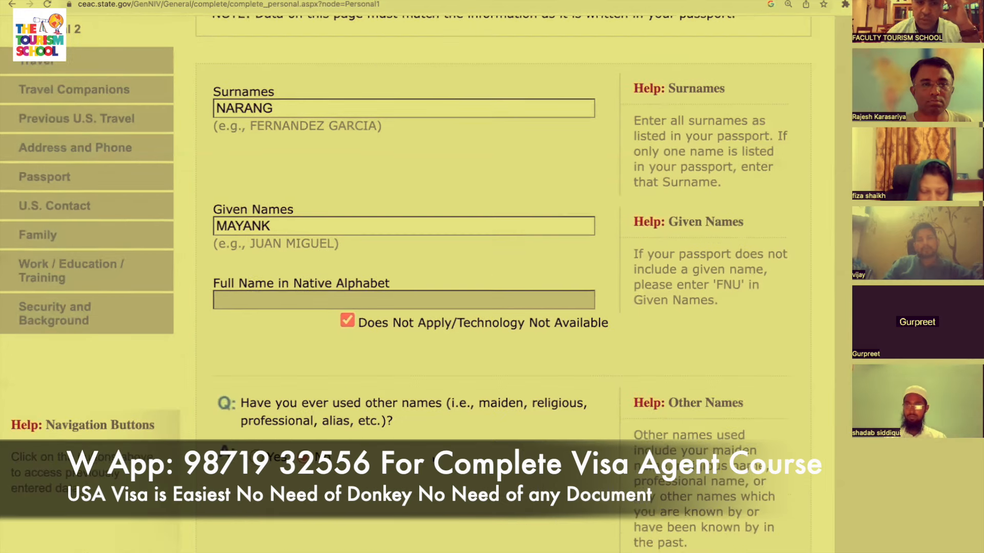
scroll(433, 389, "down", 3)
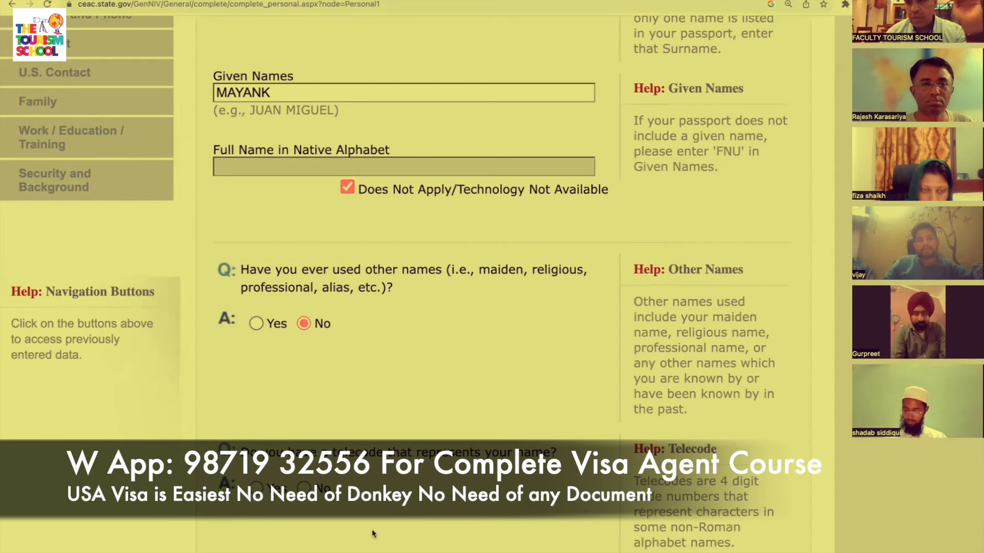
scroll(306, 492, "up", 2)
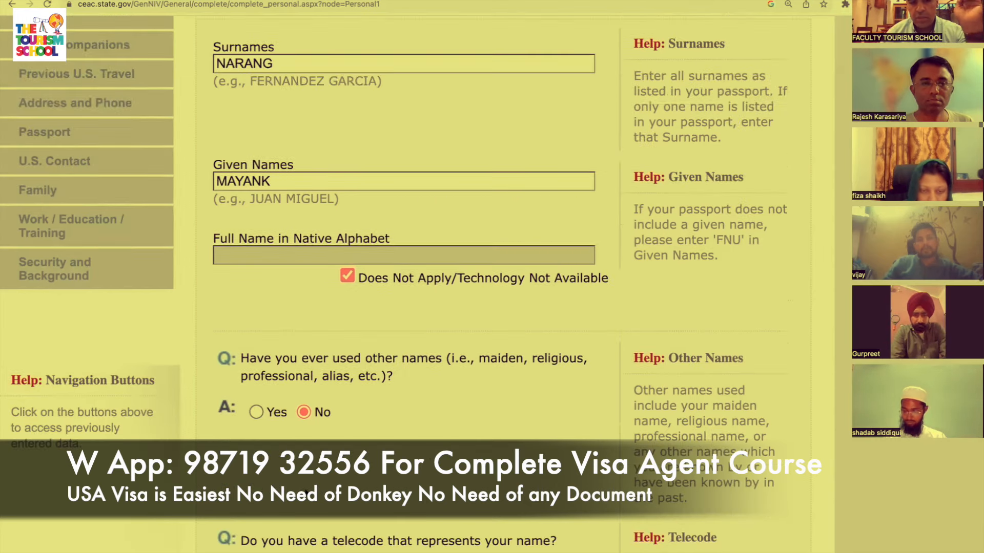
scroll(306, 490, "down", 7)
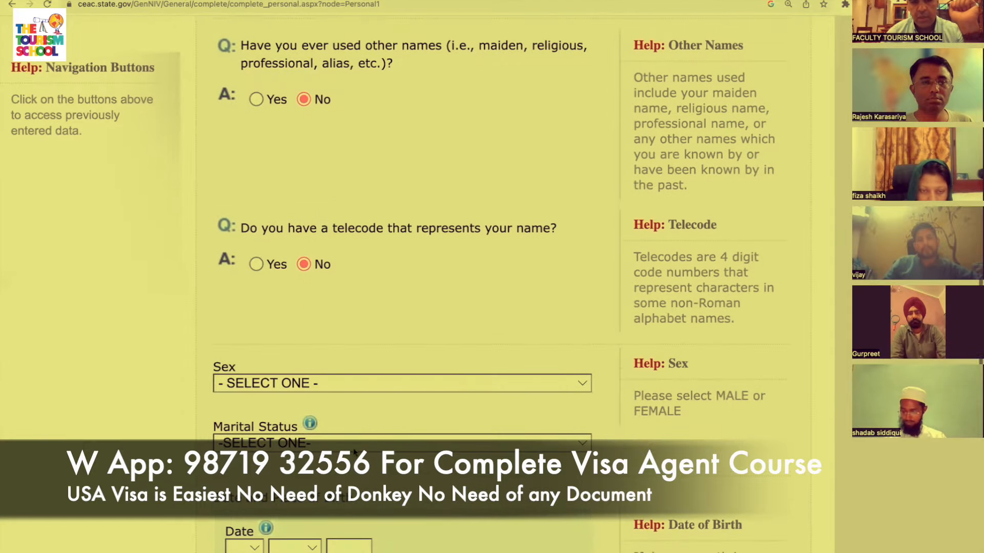
Set sex to MALE and marital status to MARRIED.
left_click(478, 384)
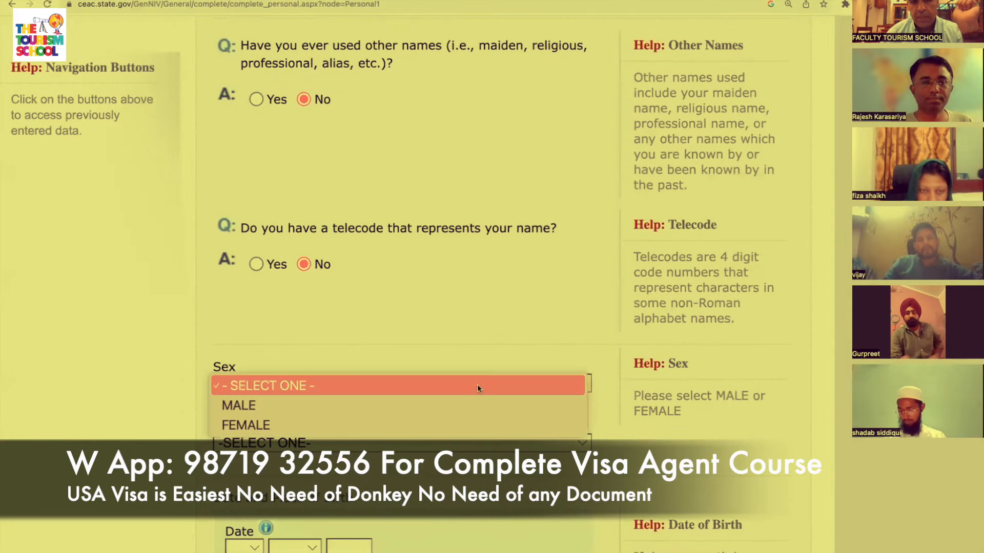
left_click(455, 406)
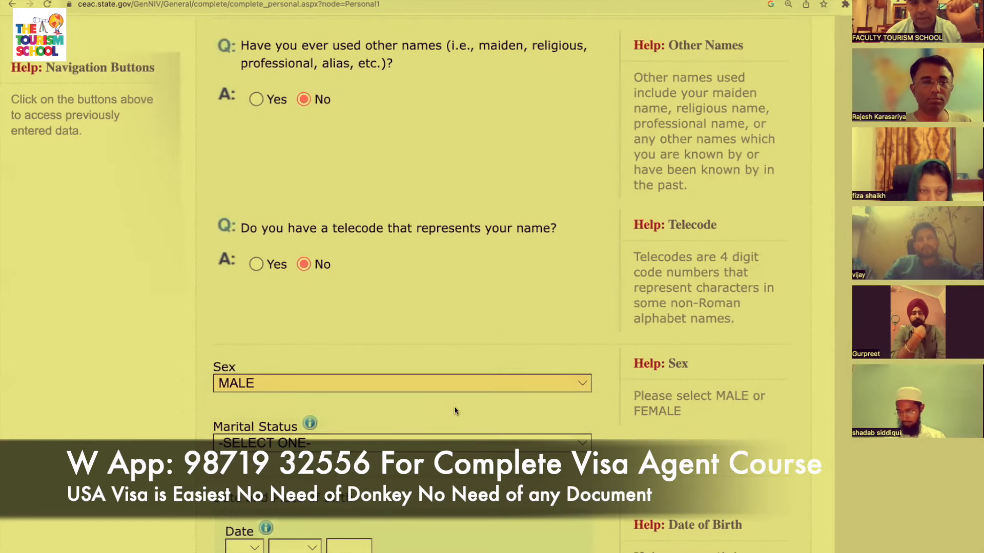
scroll(455, 410, "down", 2)
left_click(512, 345)
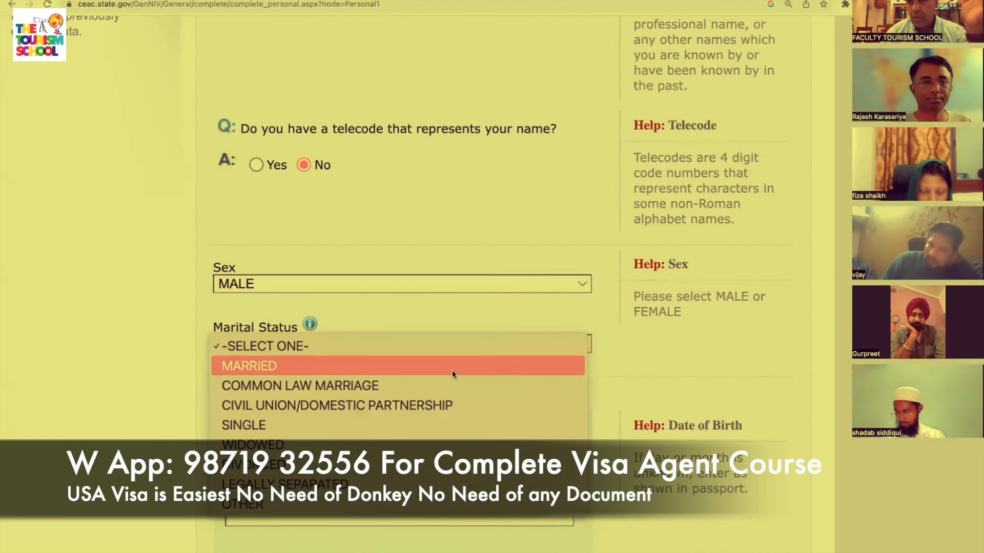
left_click(452, 366)
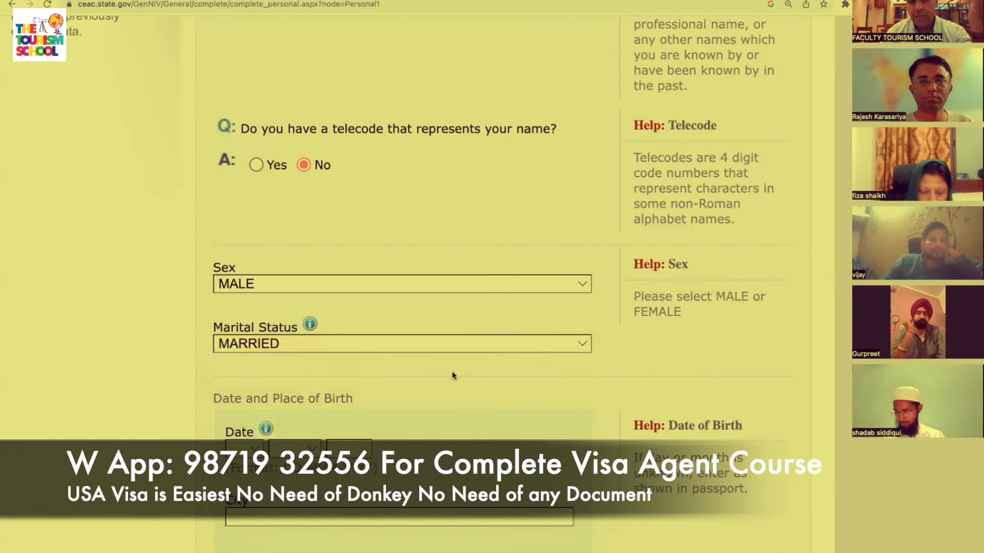
left_click(453, 344)
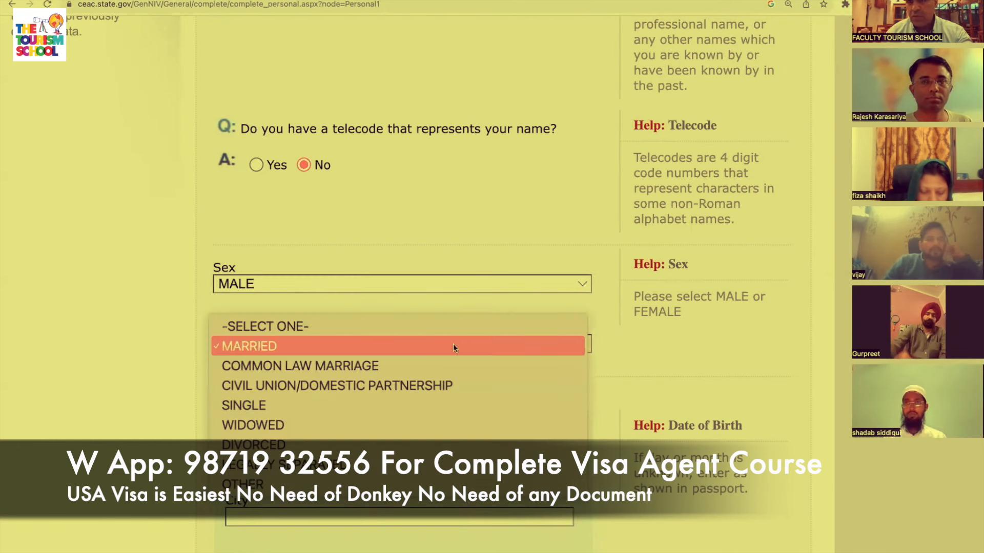
left_click(482, 237)
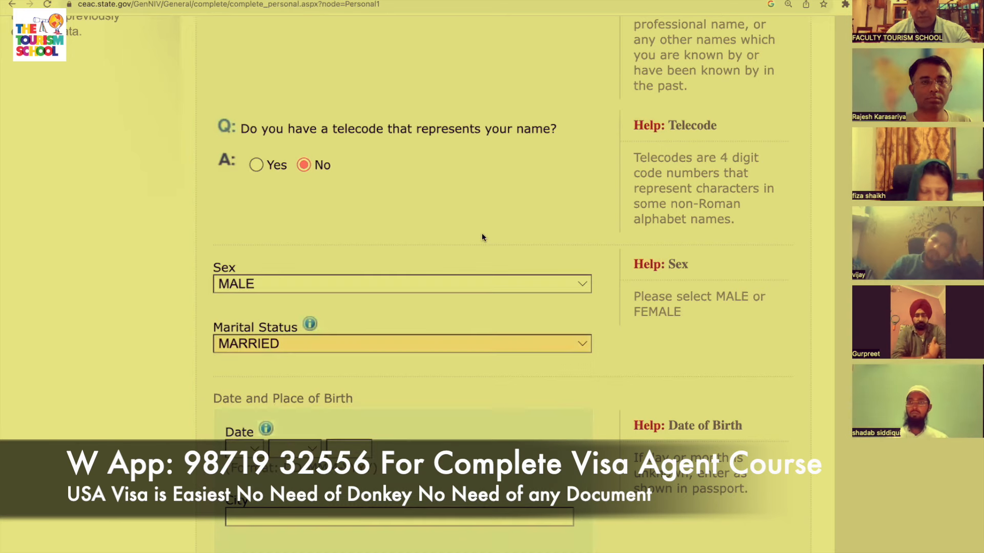
scroll(435, 419, "down", 3)
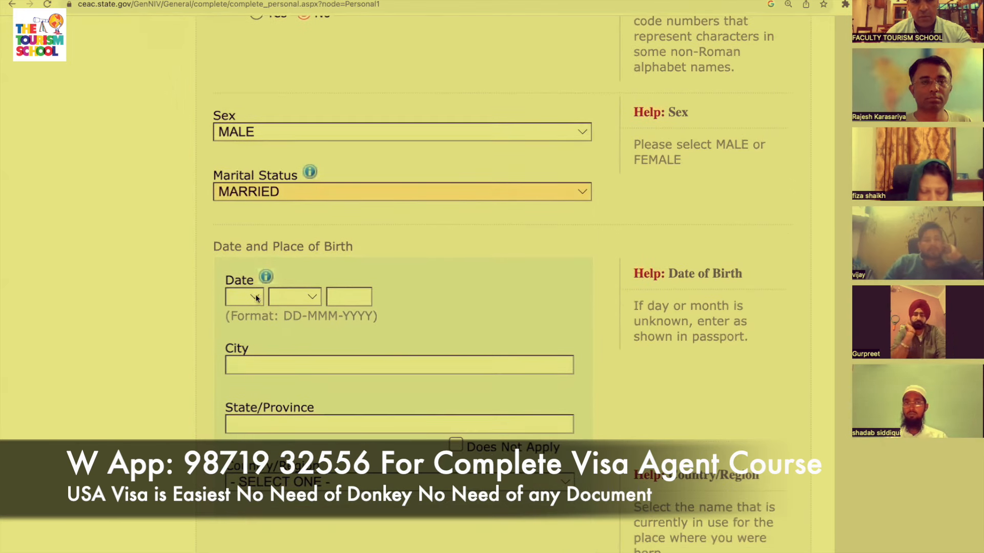
Set the date of birth to 01 JAN 1990.
left_click(257, 299)
left_click(239, 315)
left_click(296, 300)
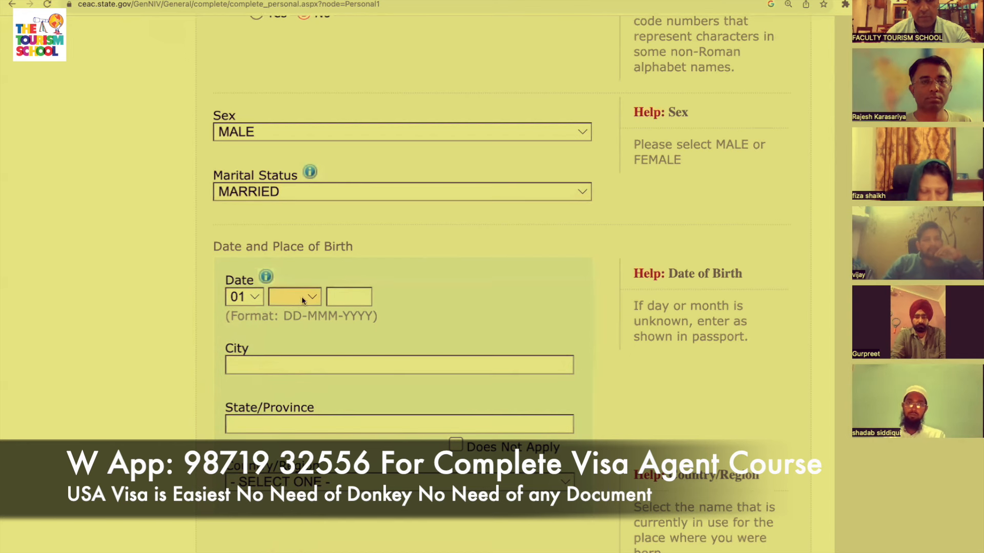
left_click(301, 296)
left_click(299, 312)
left_click(348, 298)
type("1990")
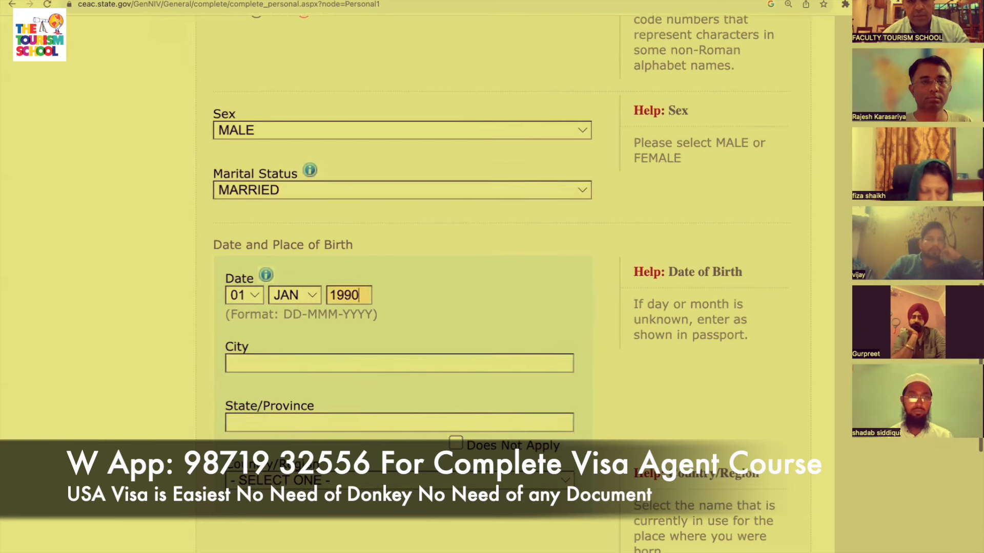
scroll(399, 287, "down", 3)
Enter birthplace as city ISLAMABAD, province ISLAMABAD, country PAKISTAN.
left_click(375, 285)
type("DEL")
key("BackSpace")
key("BackSpace")
key("BackSpace")
type("ISLAMABAD")
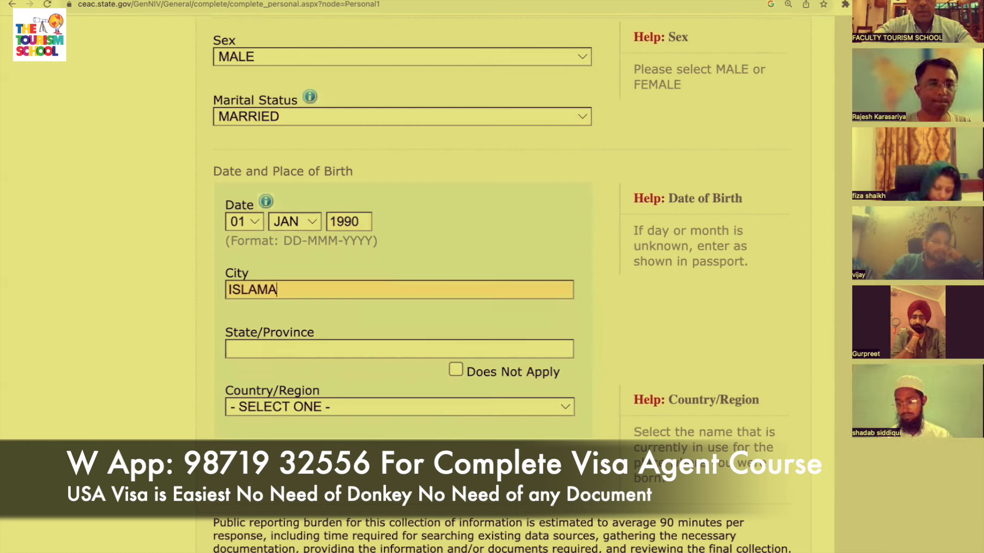
left_click(370, 351)
type("ISLAMABAD")
key("Tab")
left_click(445, 407)
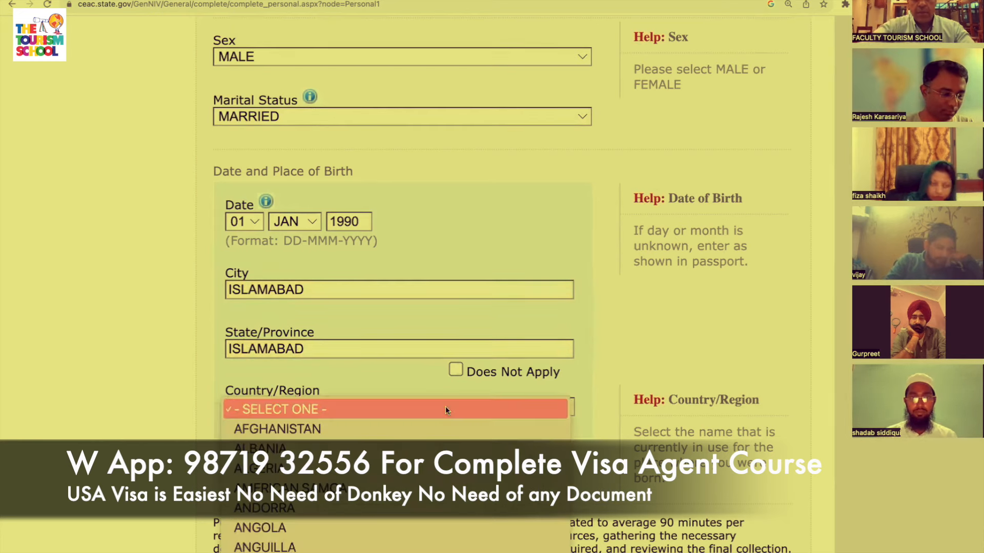
type("p")
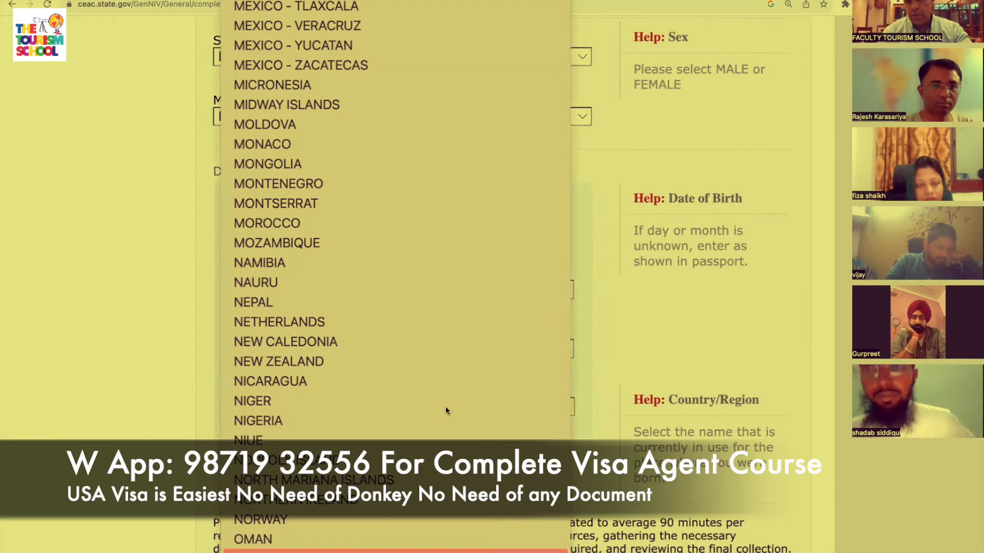
key("Return")
scroll(445, 408, "down", 6)
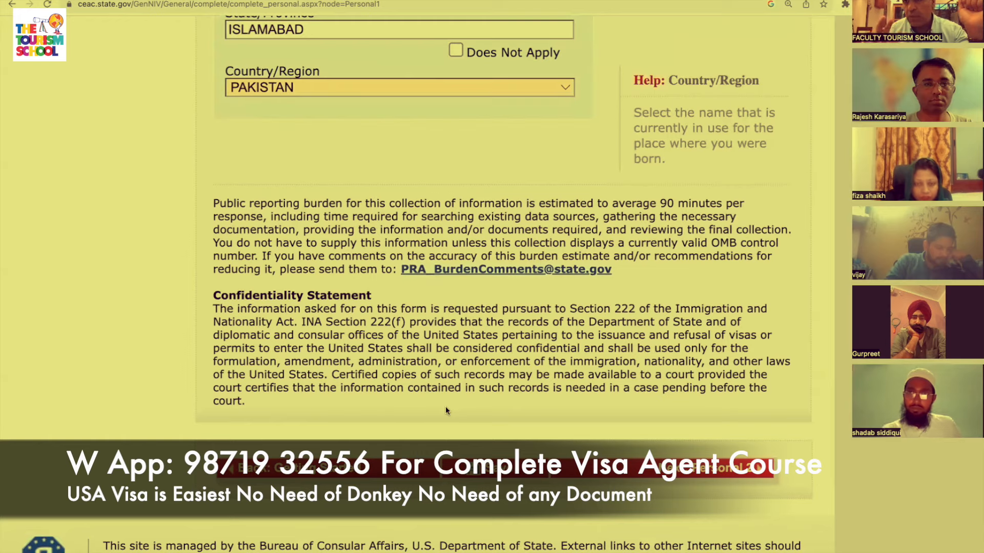
scroll(445, 407, "down", 1)
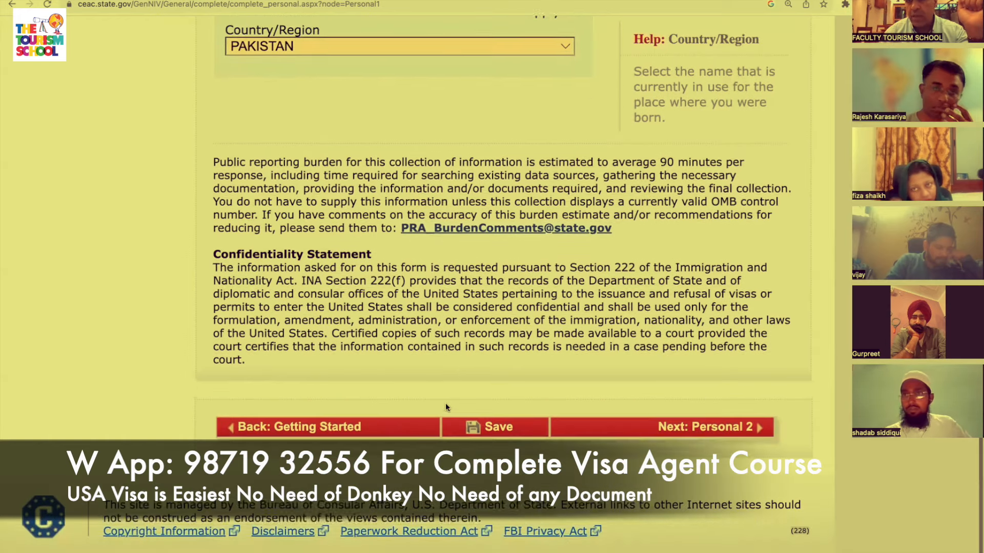
Move to Personal Information 2 and set nationality to PAKISTAN.
left_click(714, 429)
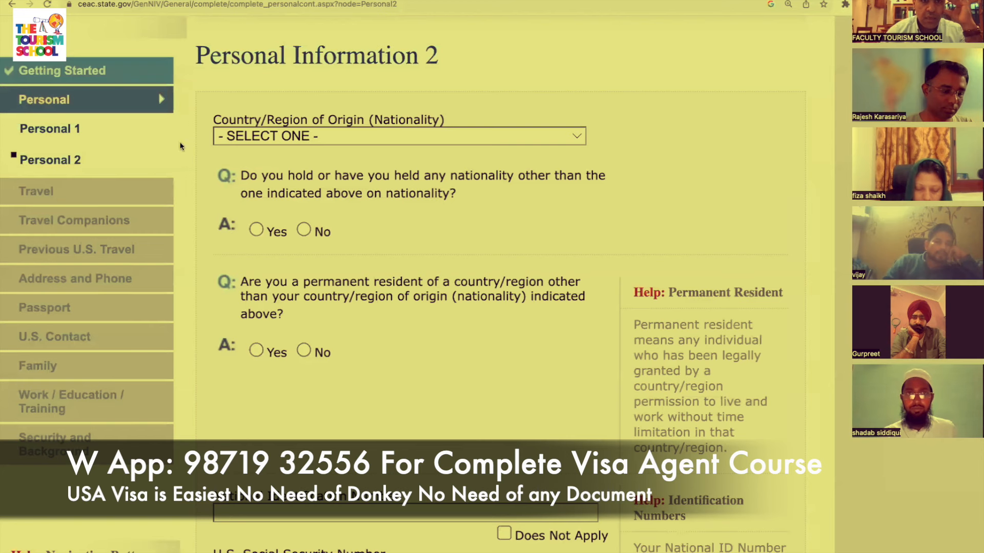
left_click(509, 129)
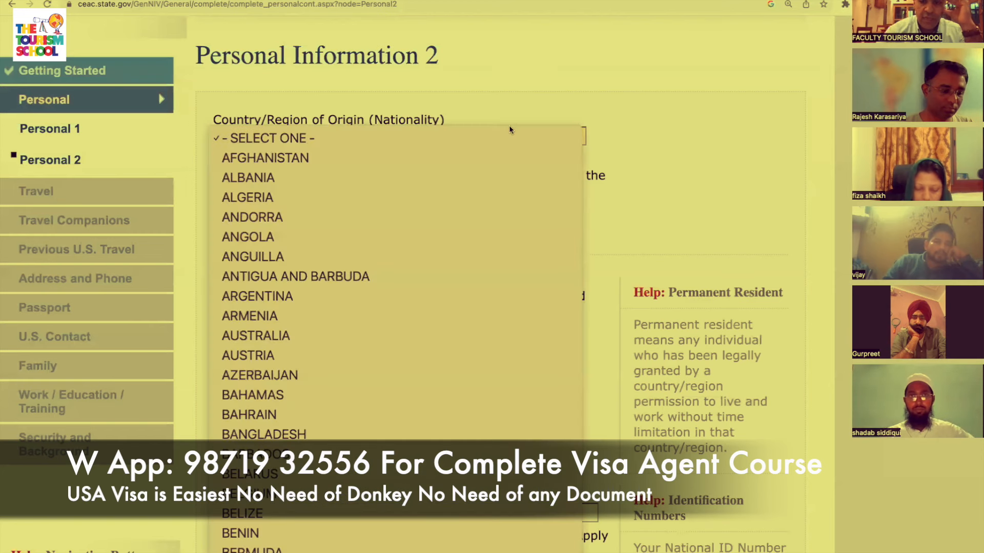
key("i")
key("Down")
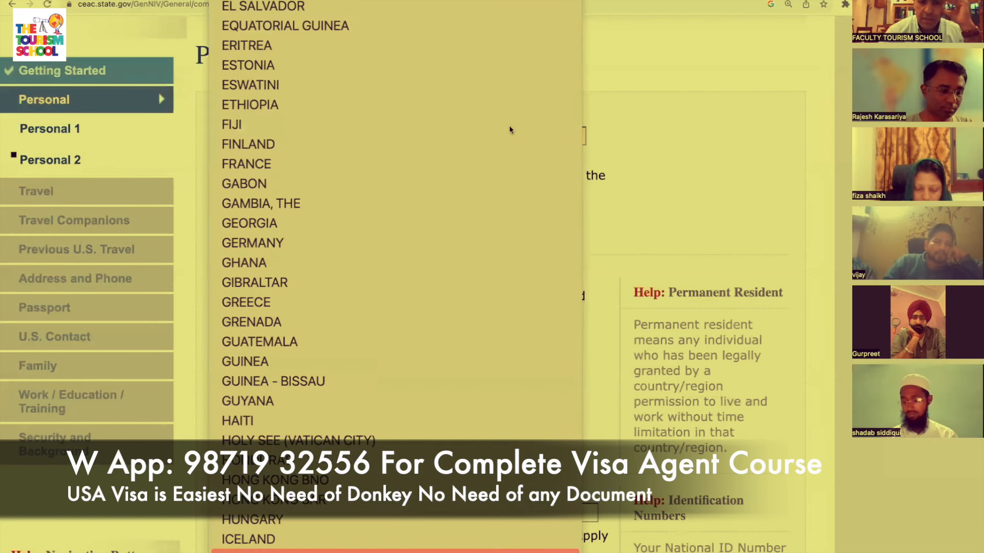
key("p")
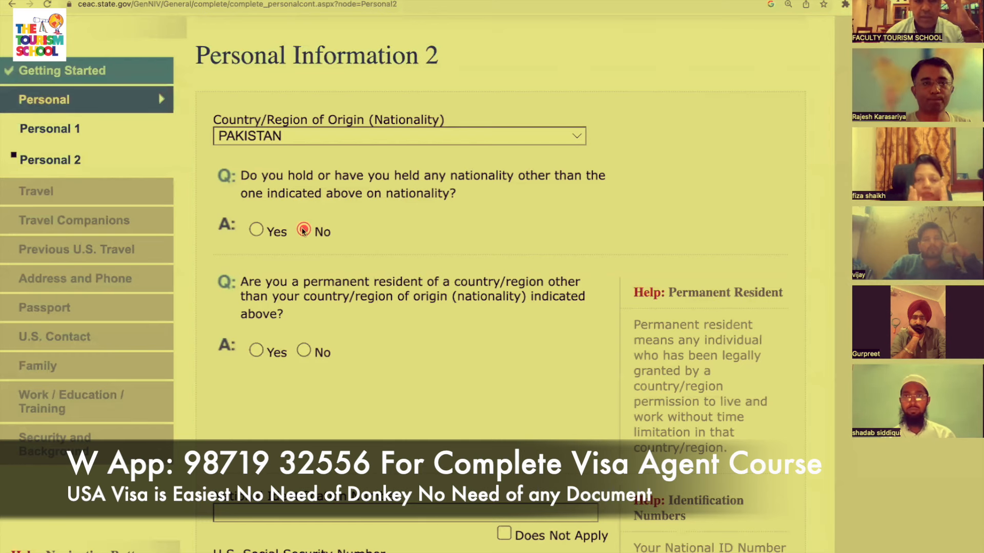
Answer No to other nationality and Yes to permanent residency elsewhere.
left_click(304, 230)
scroll(303, 225, "down", 2)
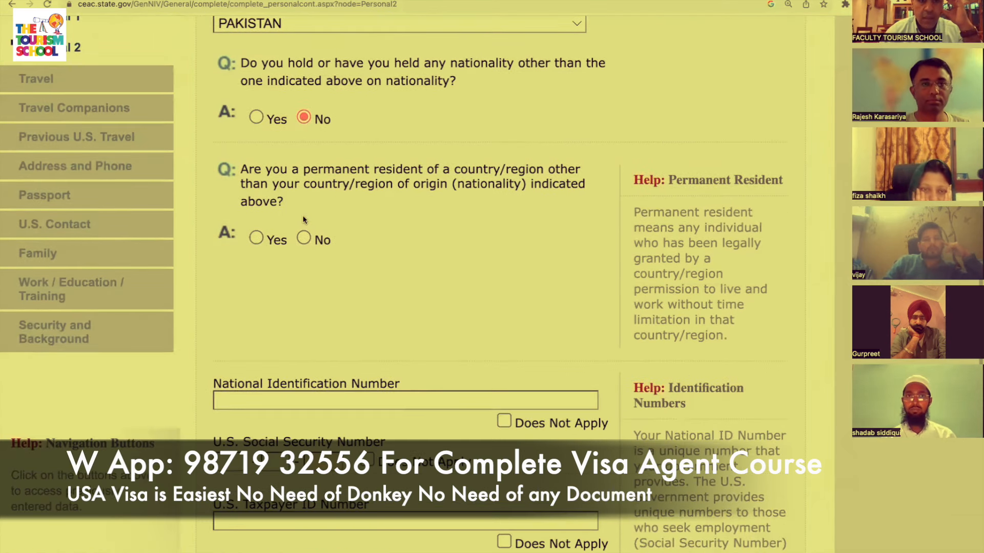
left_click(253, 240)
scroll(252, 236, "down", 2)
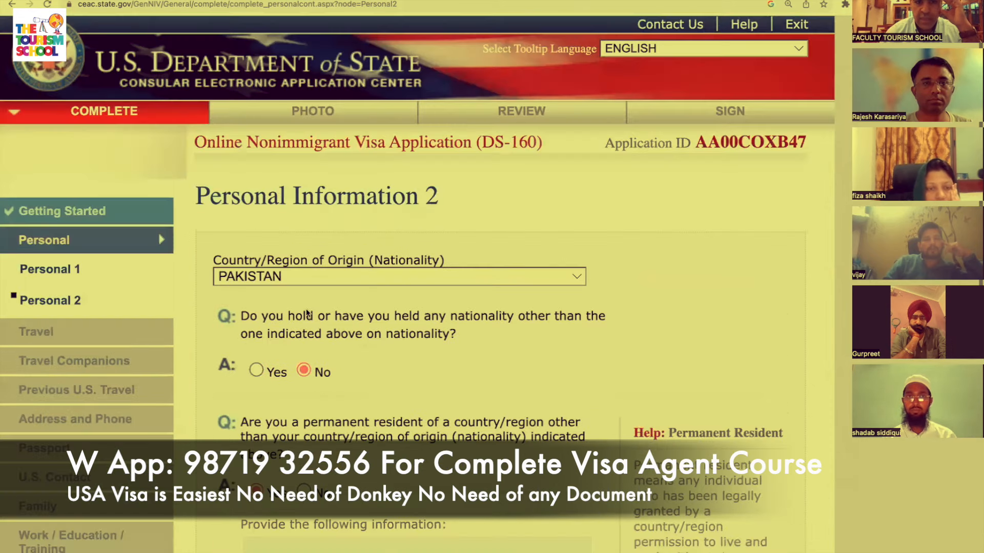
scroll(327, 338, "down", 8)
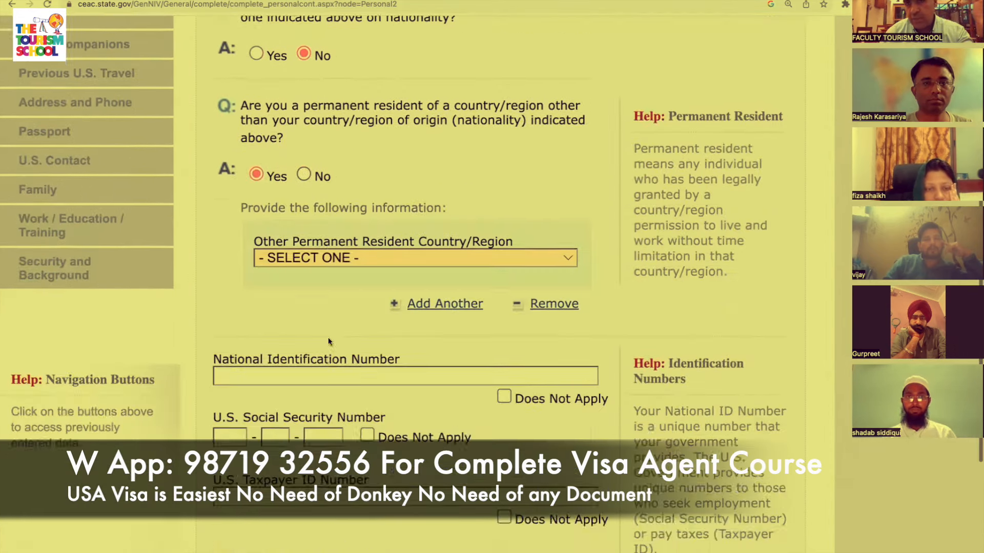
Enter the applicant's national identification number.
left_click(398, 269)
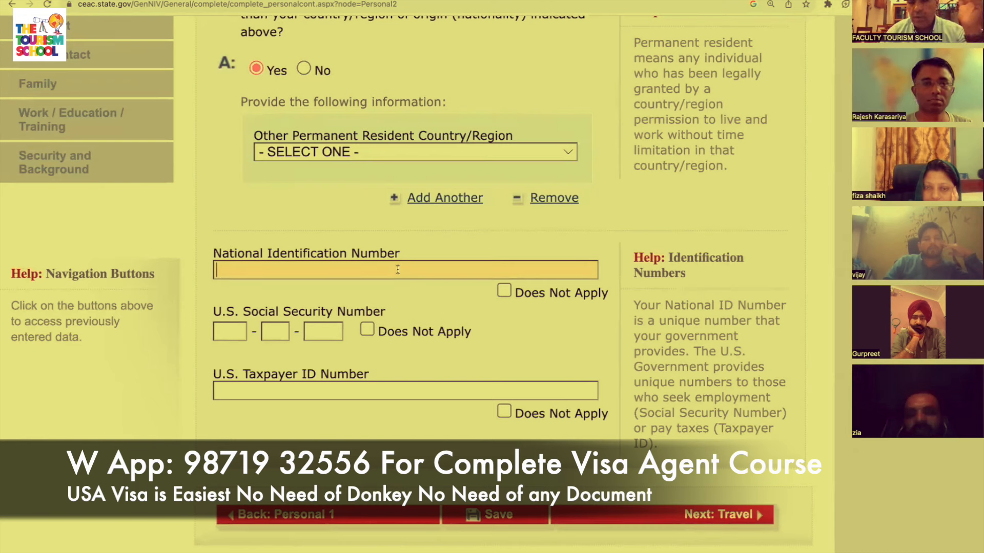
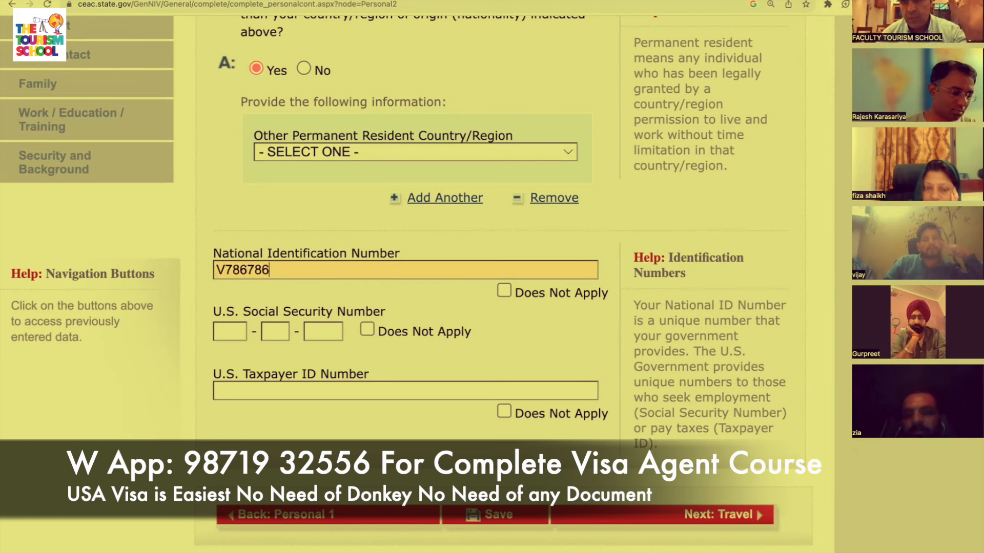
scroll(410, 256, "down", 3)
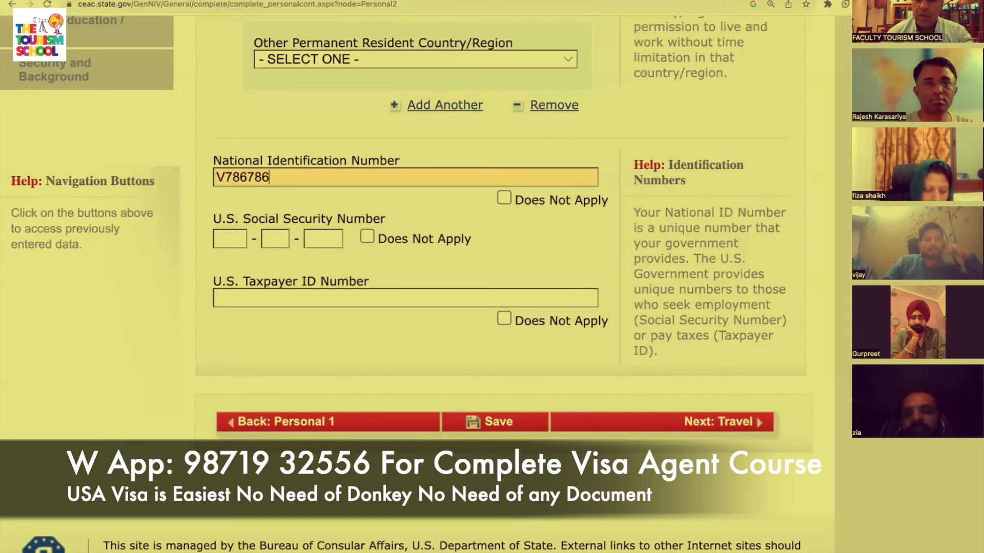
Mark Social Security and Taxpayer ID numbers Does Not Apply and submit the page.
left_click(367, 237)
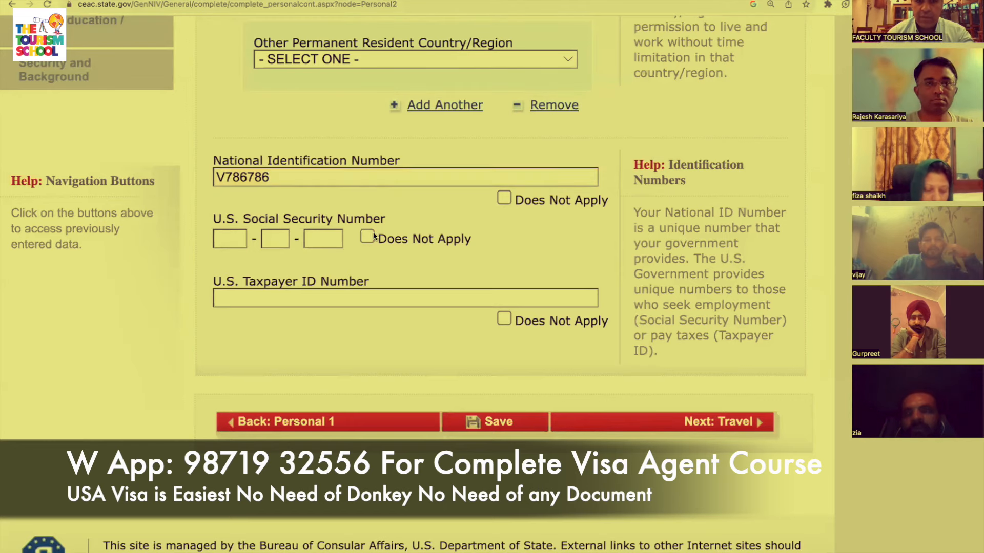
scroll(454, 251, "down", 1)
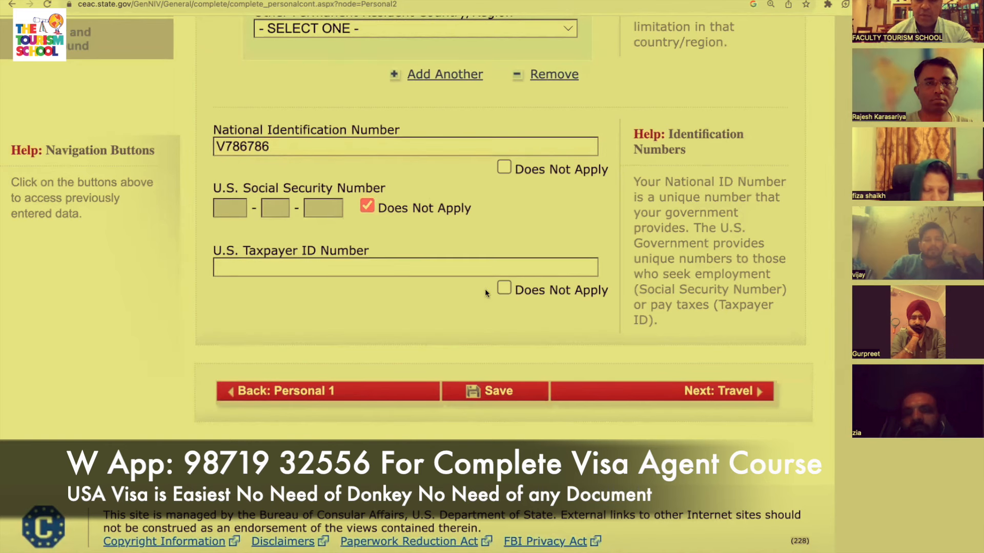
left_click(501, 290)
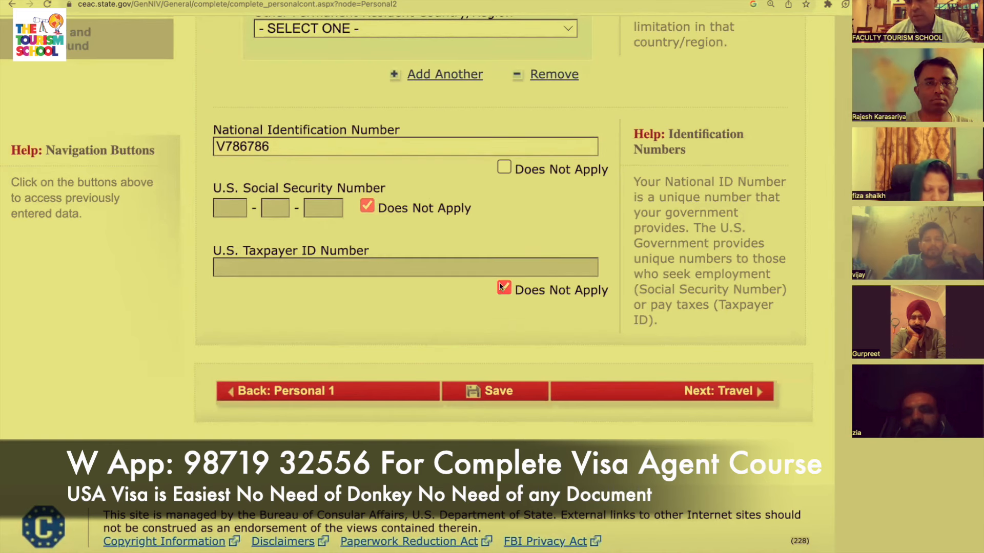
scroll(564, 334, "down", 1)
left_click(697, 381)
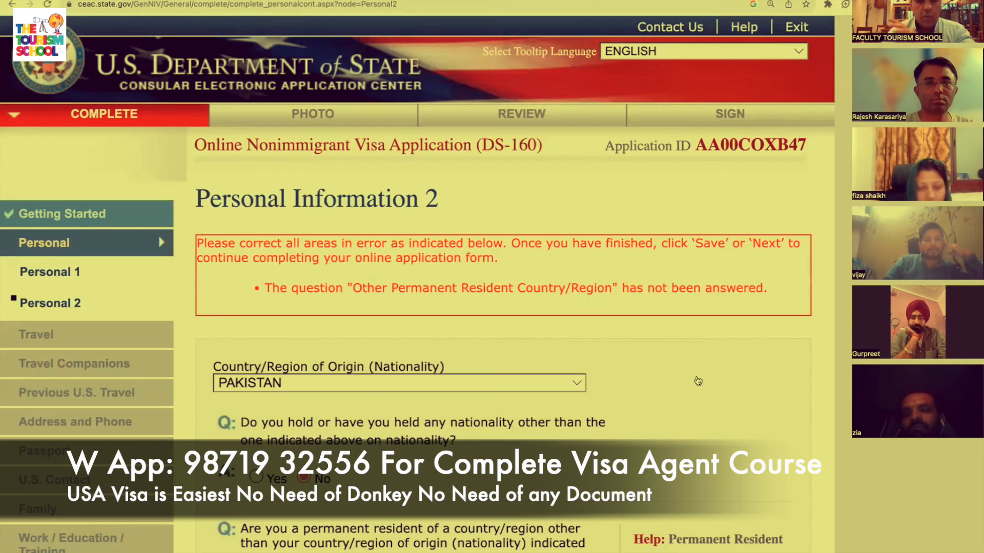
Select PAKISTAN as the other permanent-resident country and resubmit the page.
scroll(698, 381, "down", 10)
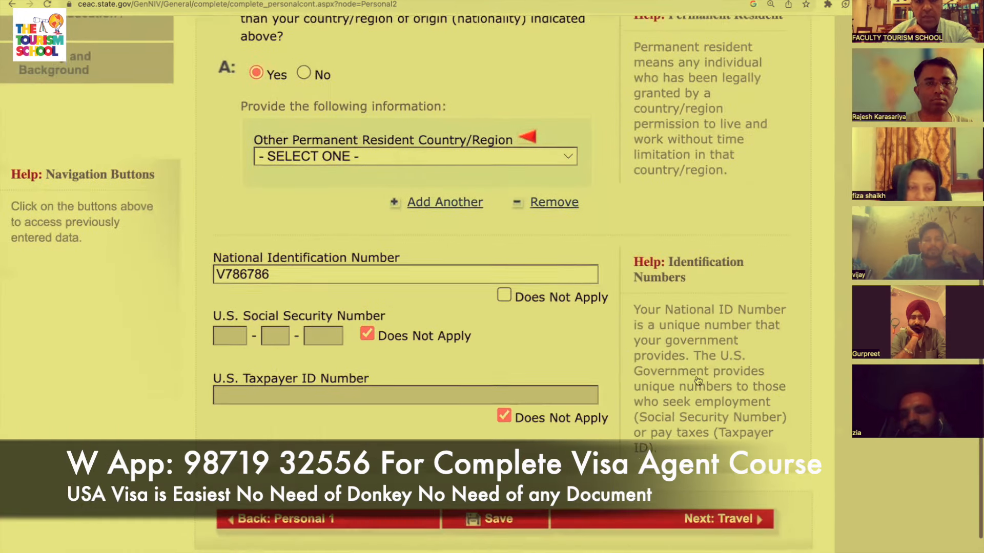
left_click(406, 164)
key("p")
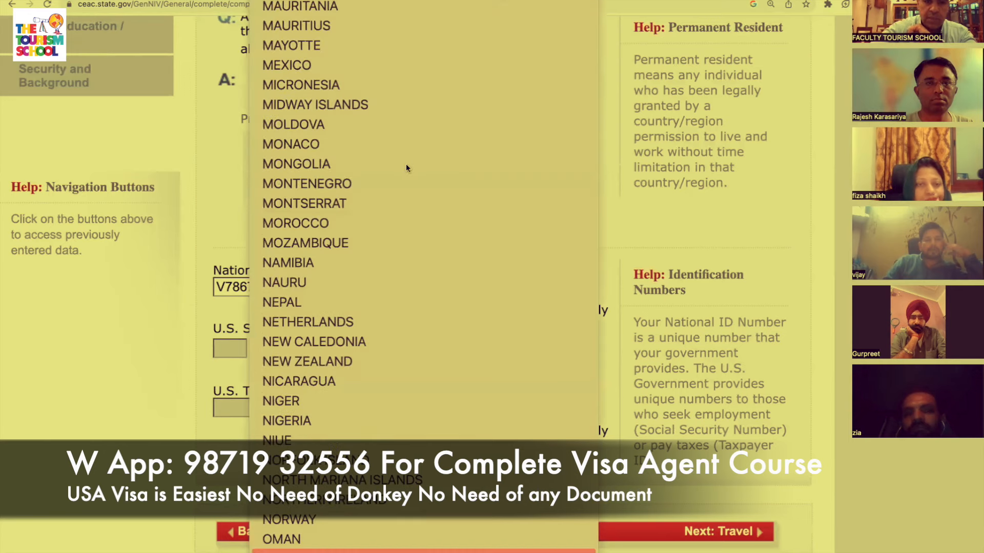
key("Return")
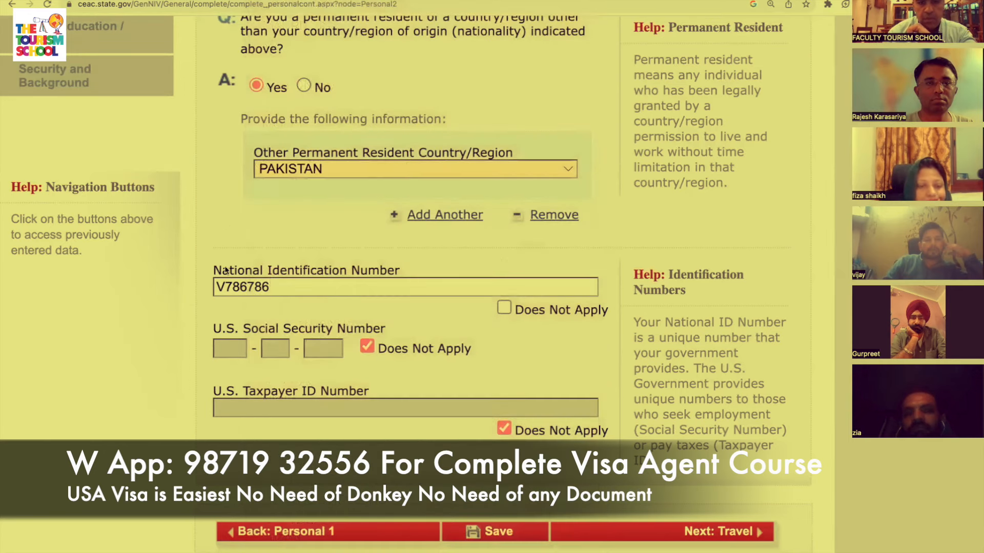
scroll(243, 309, "down", 2)
left_click(739, 425)
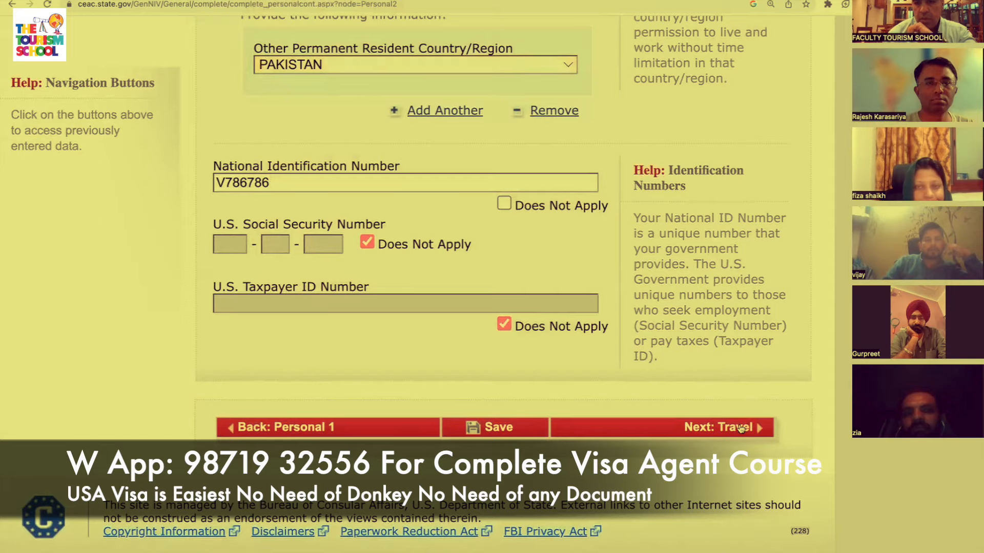
Change the permanent-resident answer to No and continue to Travel Information.
scroll(739, 423, "down", 1)
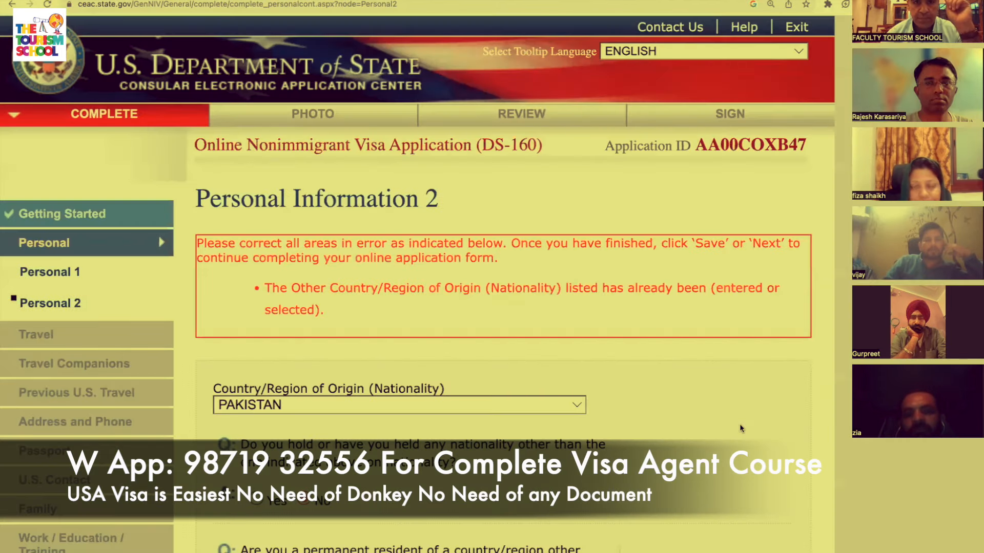
scroll(739, 424, "down", 5)
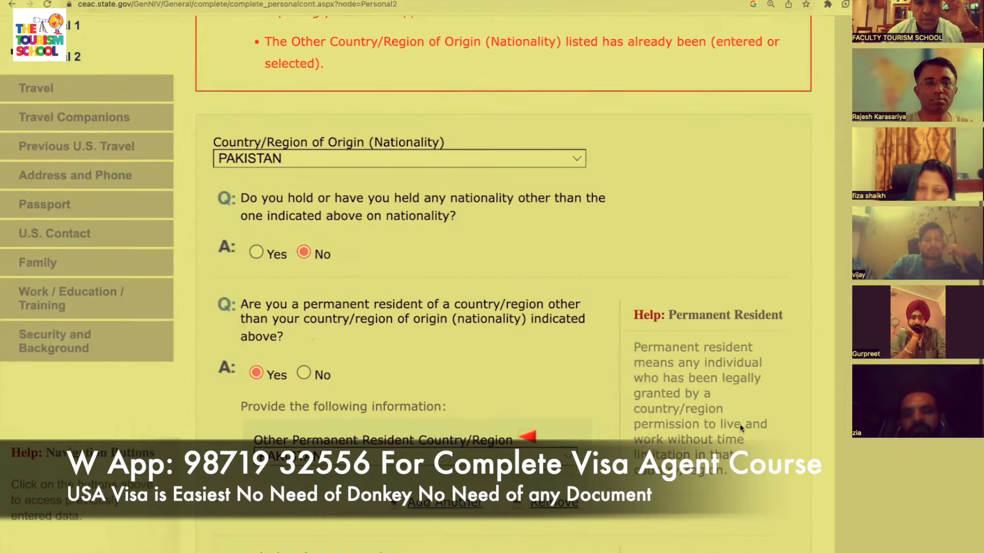
scroll(739, 424, "down", 5)
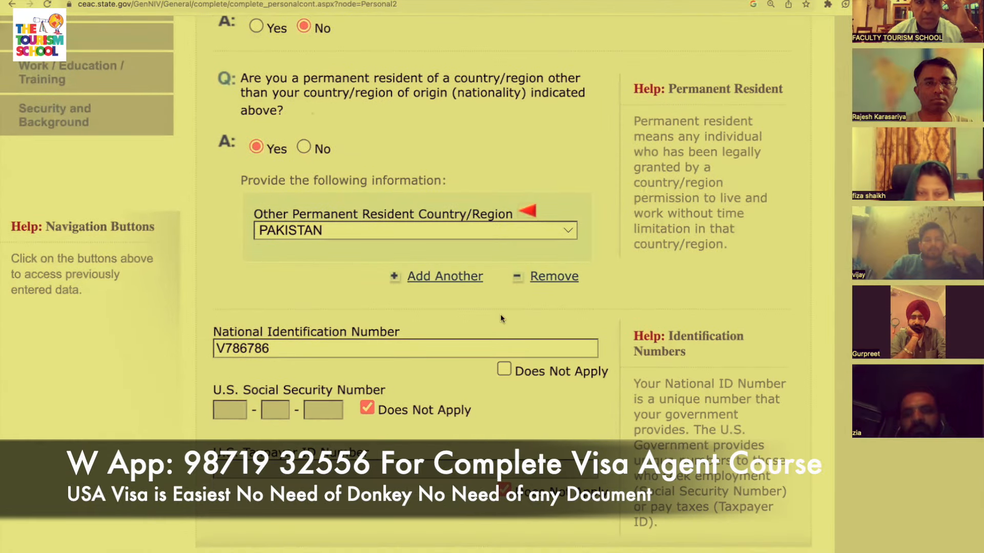
left_click(304, 147)
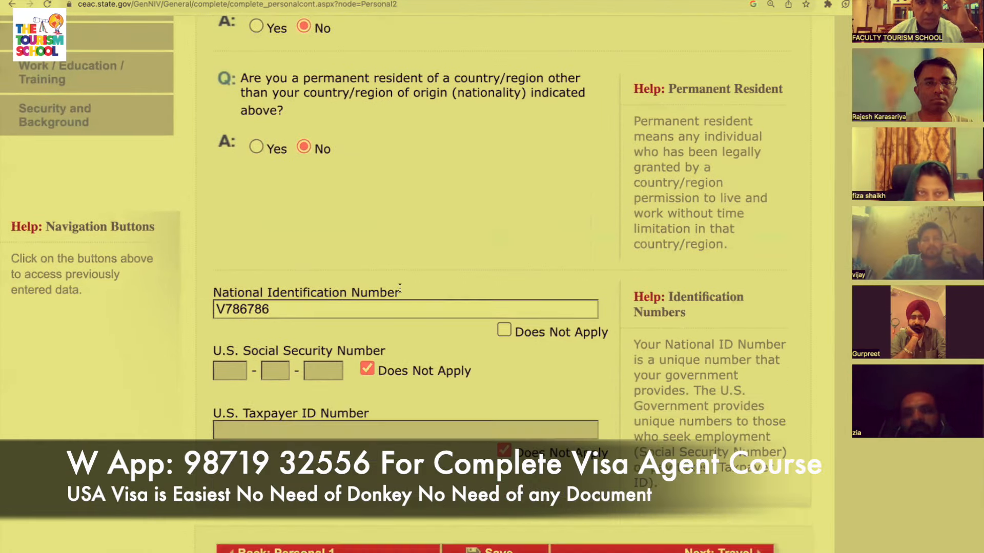
scroll(400, 288, "down", 3)
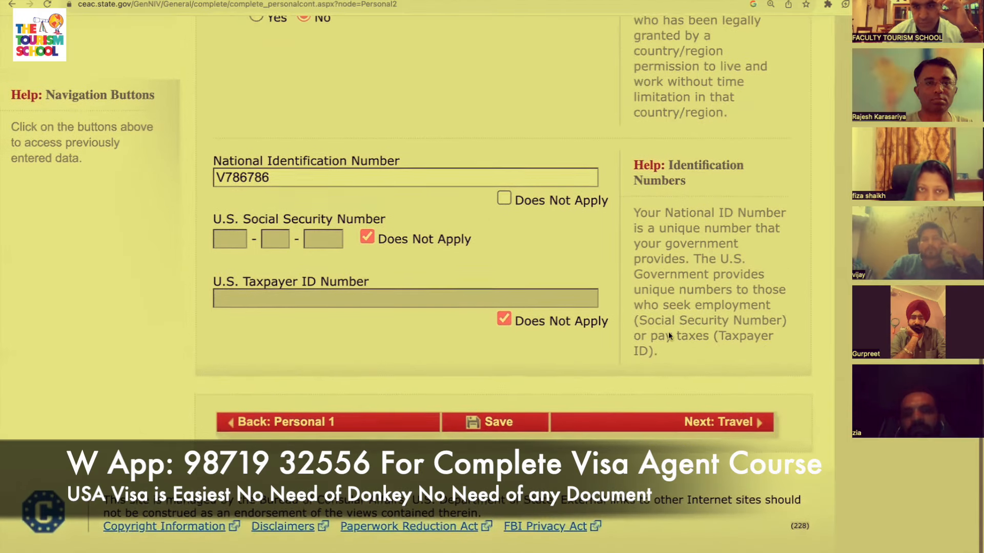
left_click(738, 423)
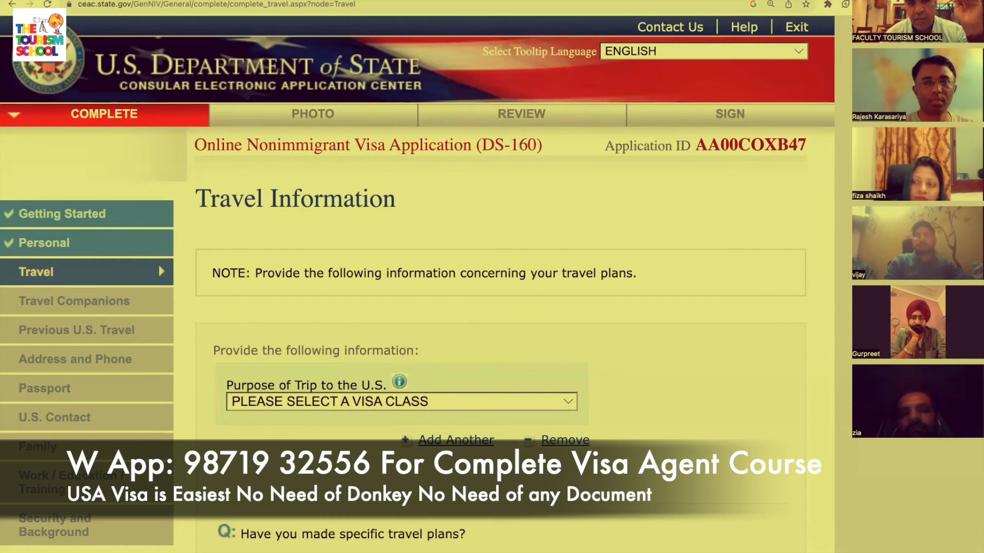
Browse the Purpose of Trip to the U.S. visa class list without choosing a class.
scroll(523, 270, "down", 3)
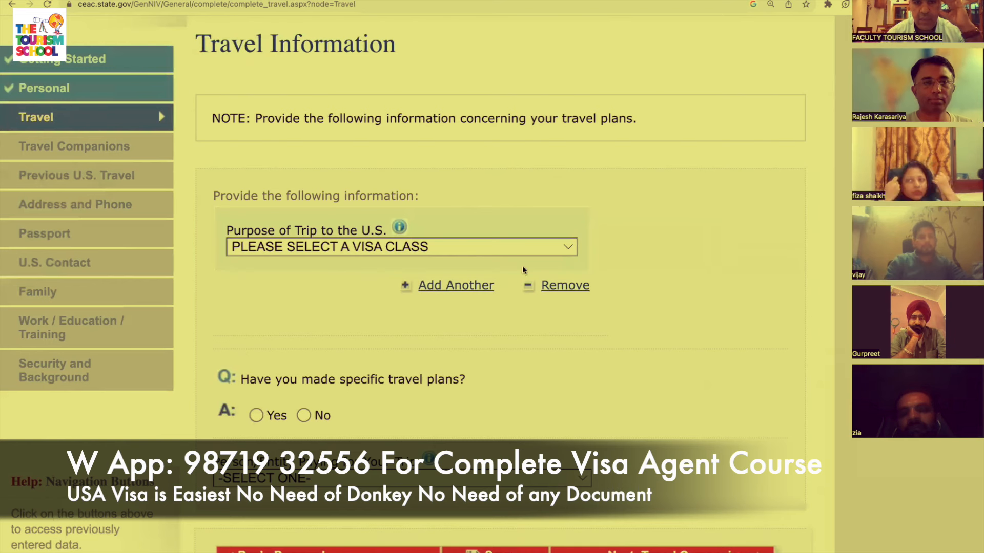
left_click(527, 247)
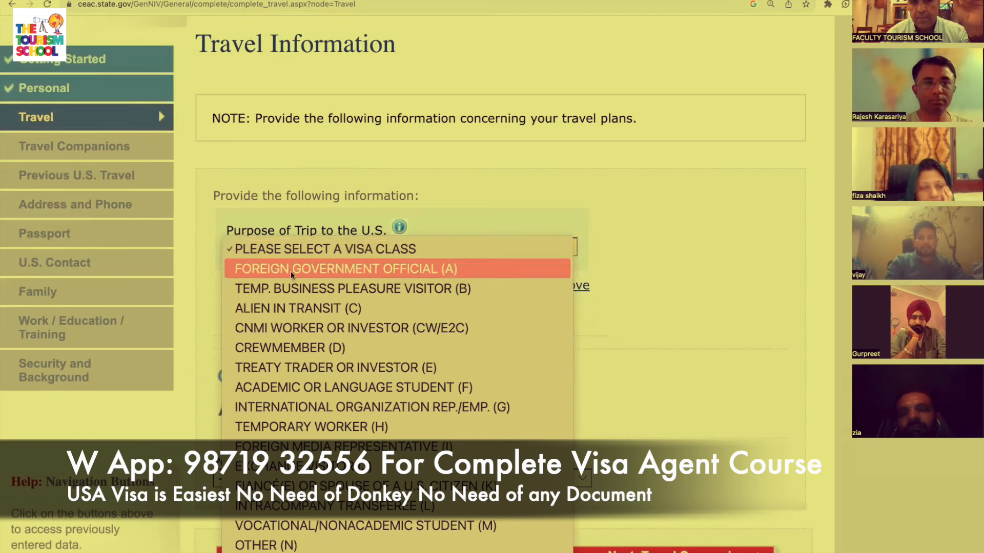
scroll(291, 271, "down", 1)
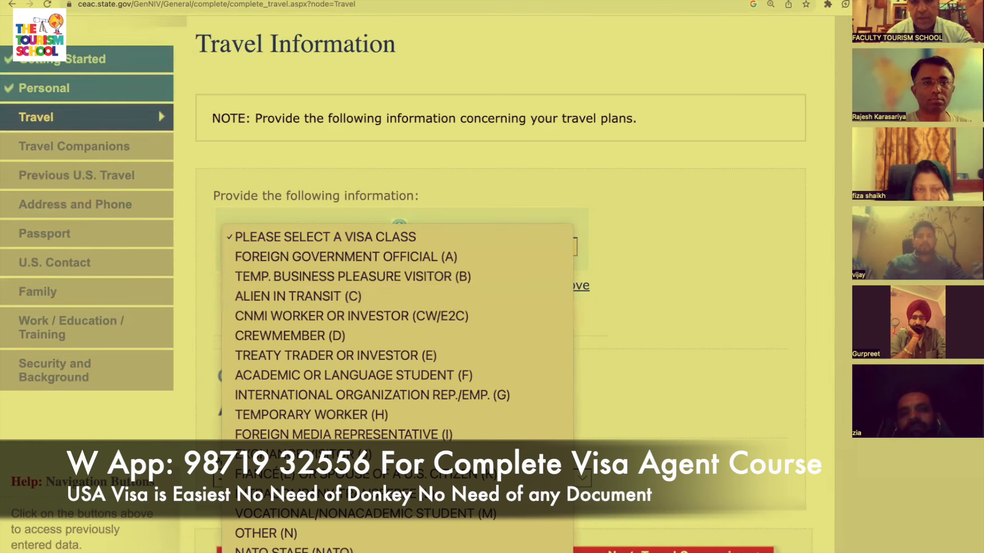
left_click(897, 457)
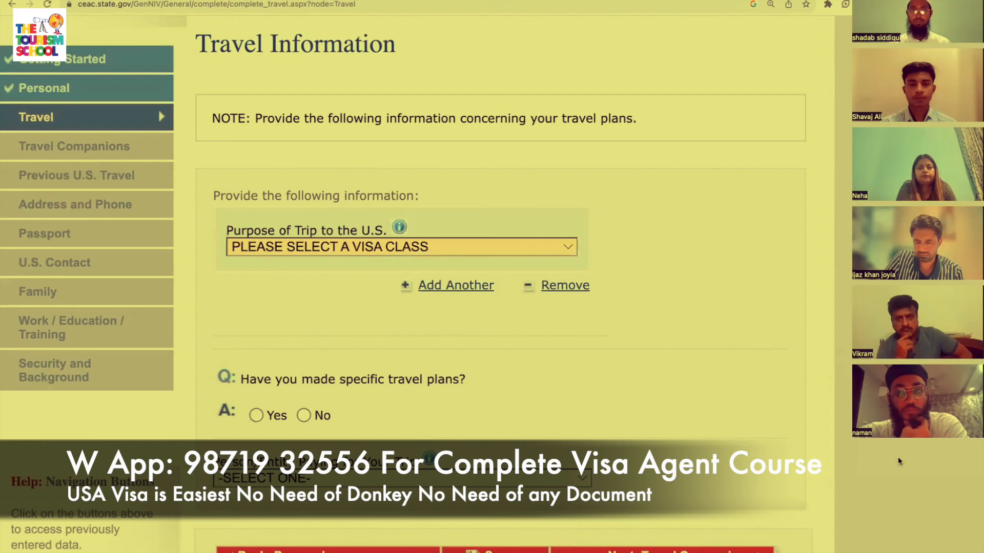
left_click(898, 454)
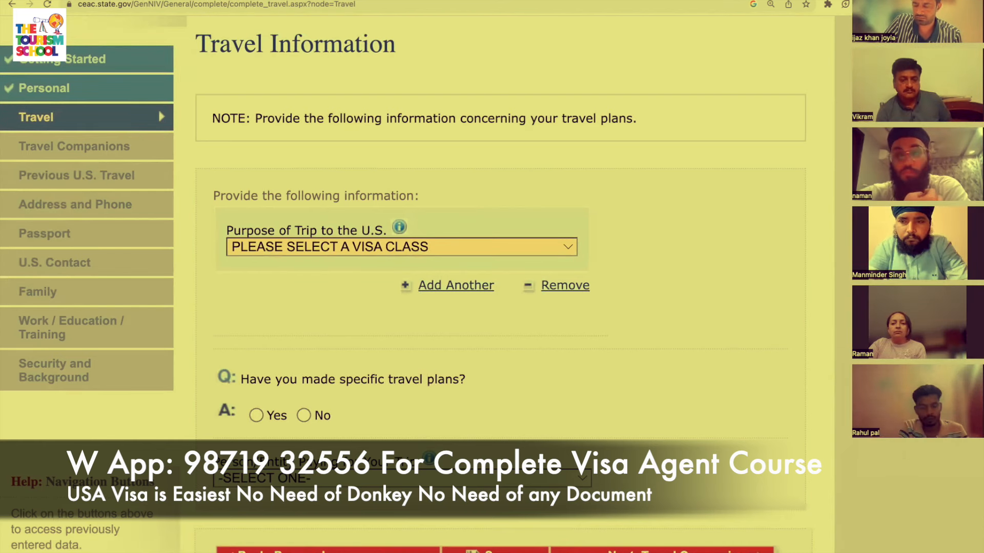
left_click(332, 248)
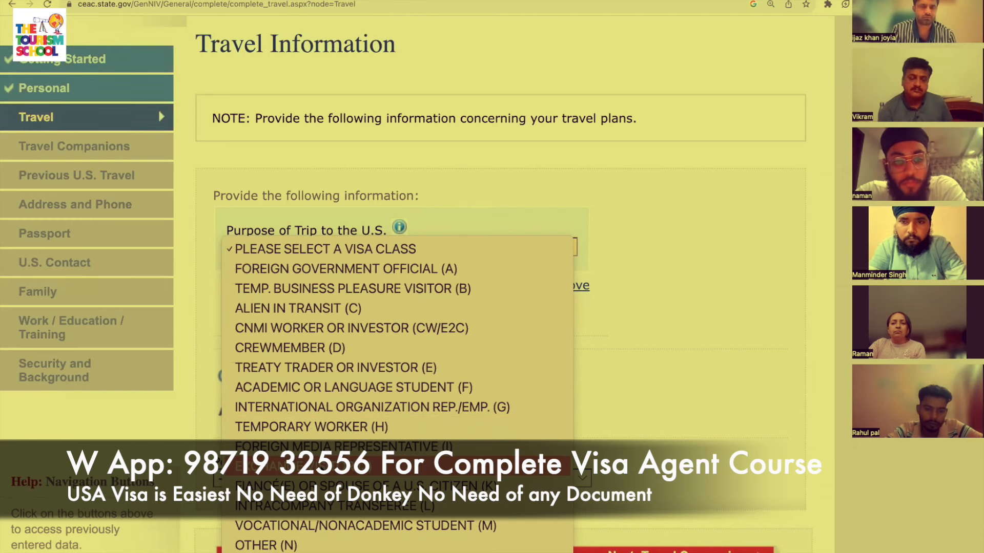
scroll(397, 468, "down", 5)
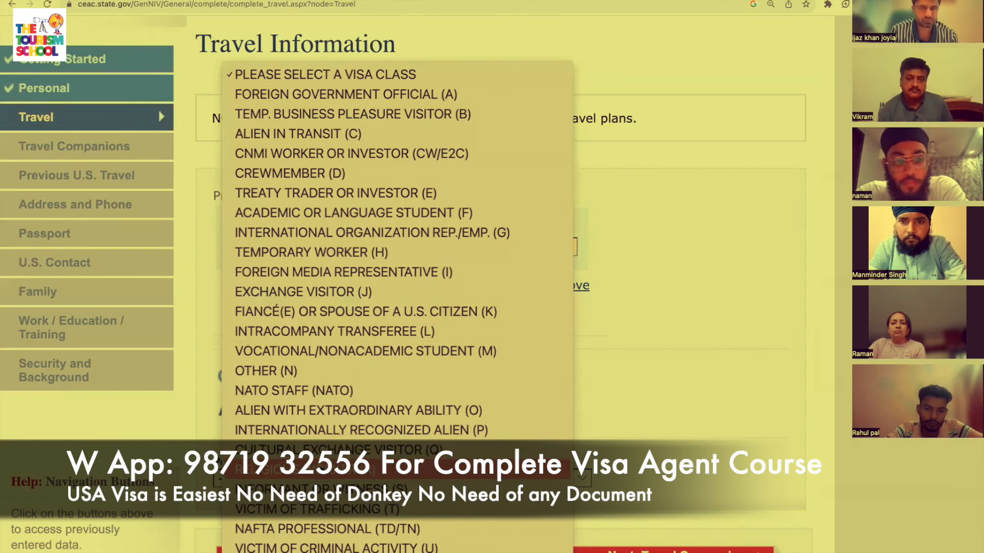
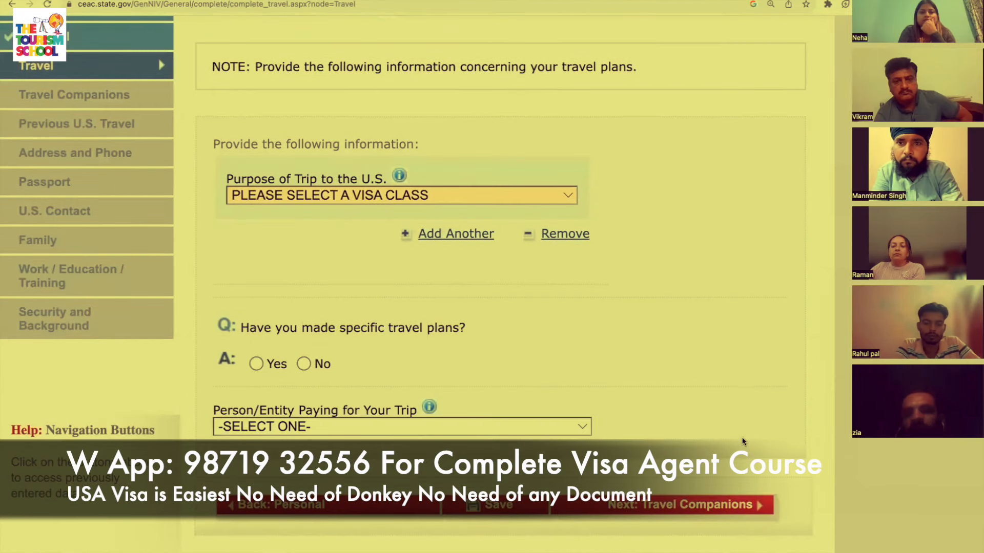
scroll(743, 442, "down", 1)
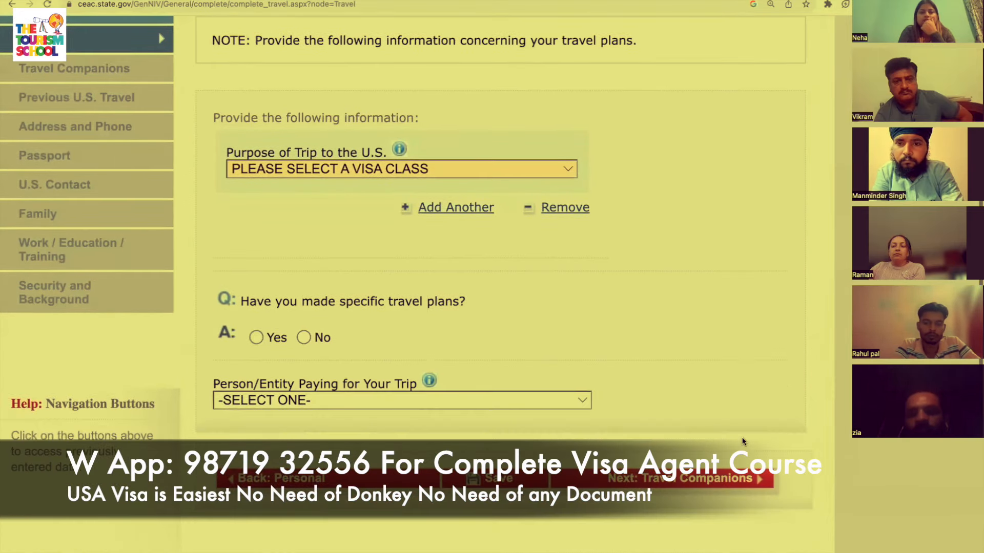
Pick TEMP. BUSINESS PLEASURE VISITOR (B) from the Purpose of Trip visa class list.
left_click(528, 169)
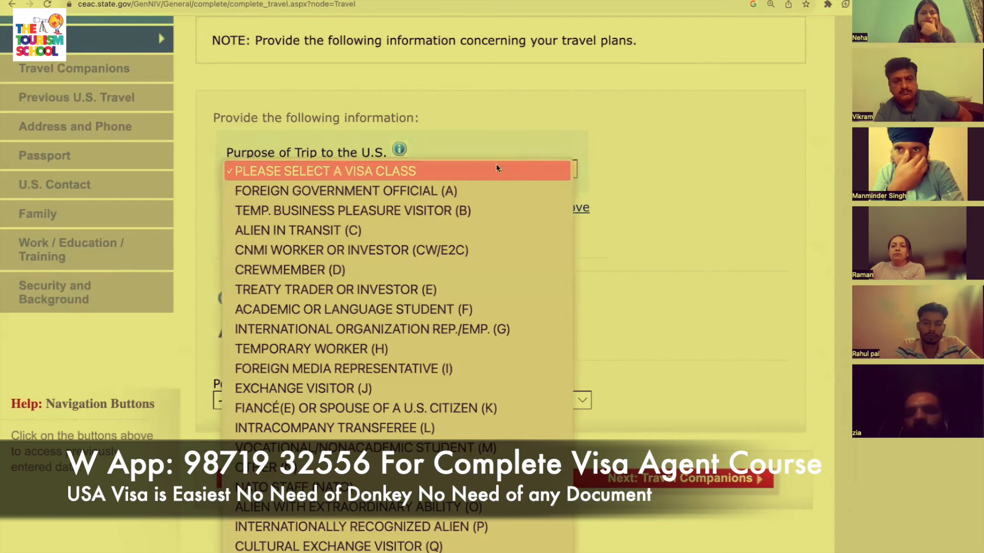
left_click(441, 211)
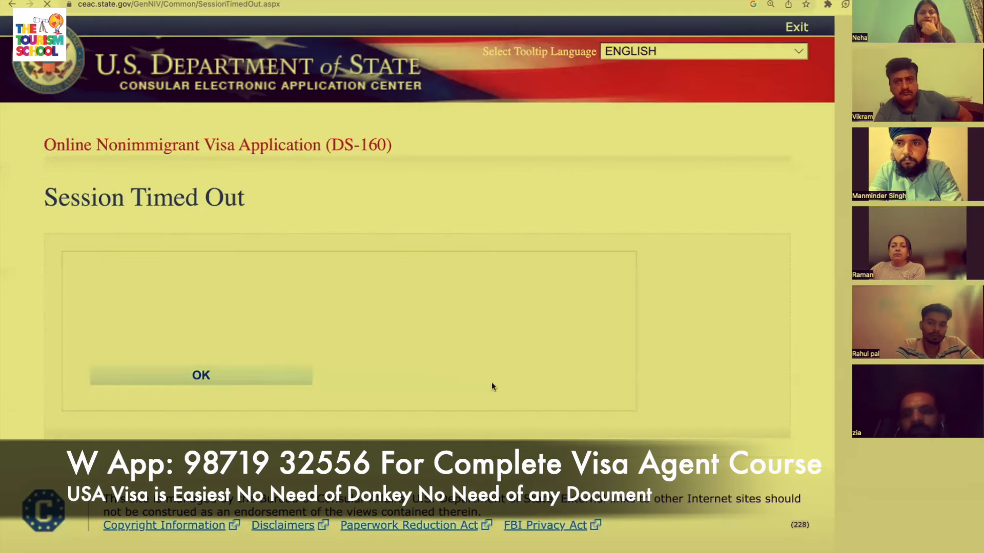
Dismiss the session timeout and choose PAKISTAN, ISLAMABAD as the application location.
left_click(186, 382)
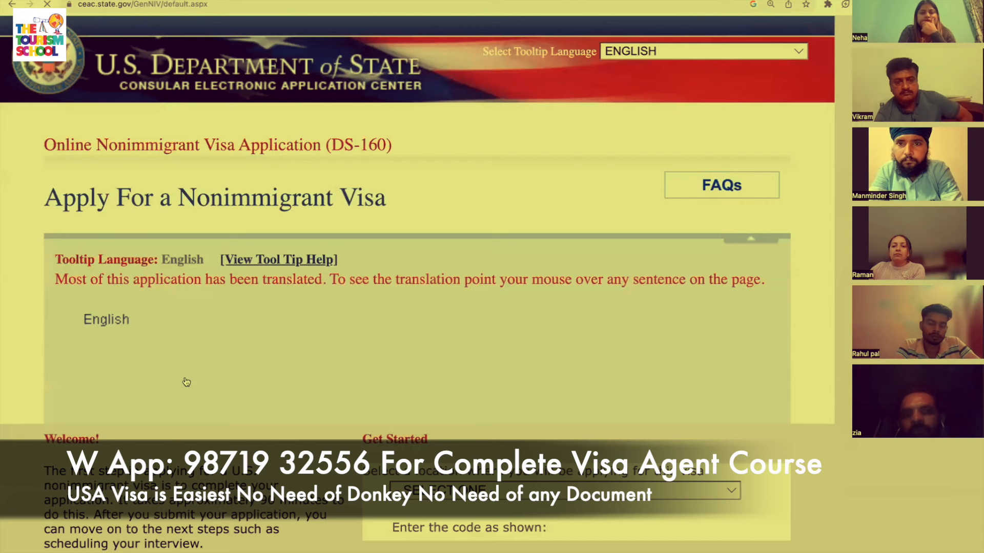
scroll(186, 382, "down", 2)
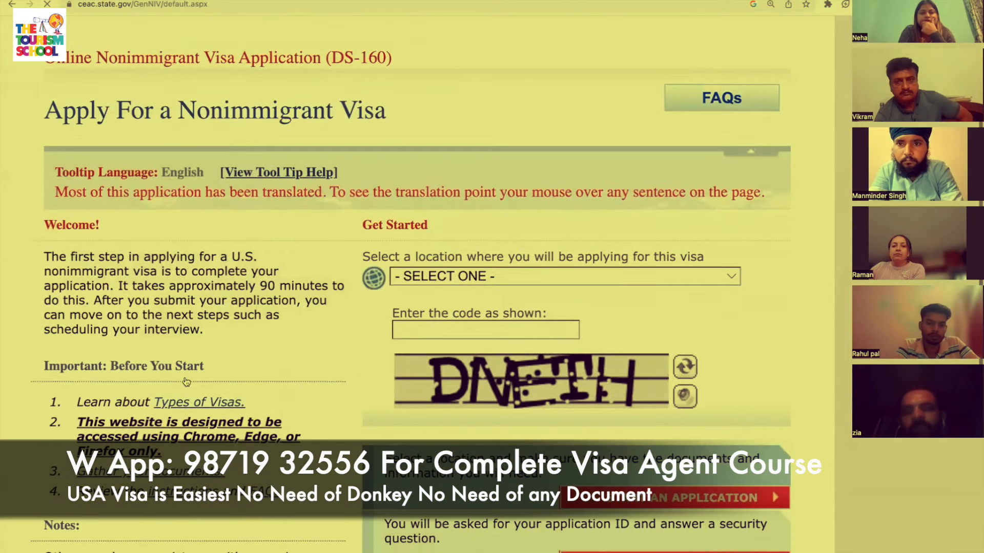
left_click(678, 279)
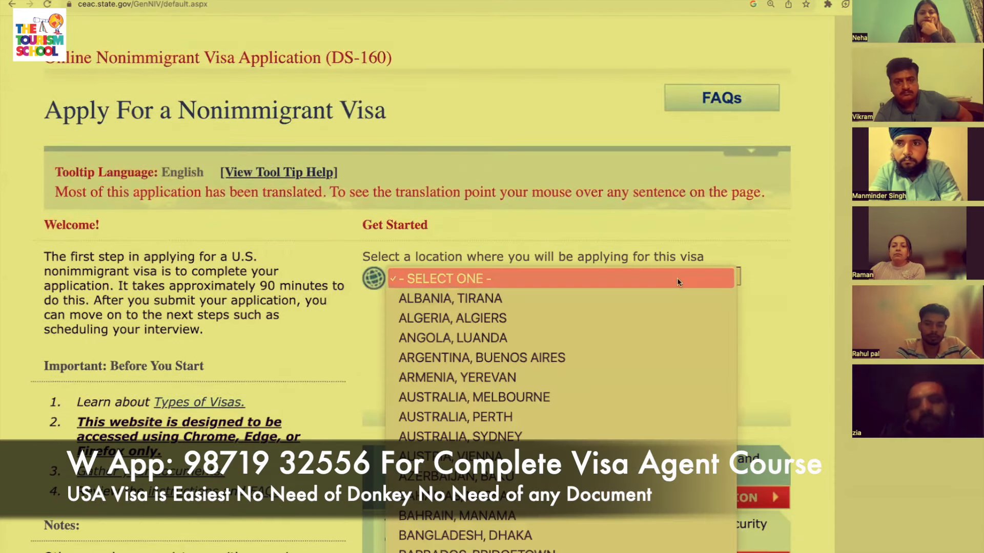
key("p")
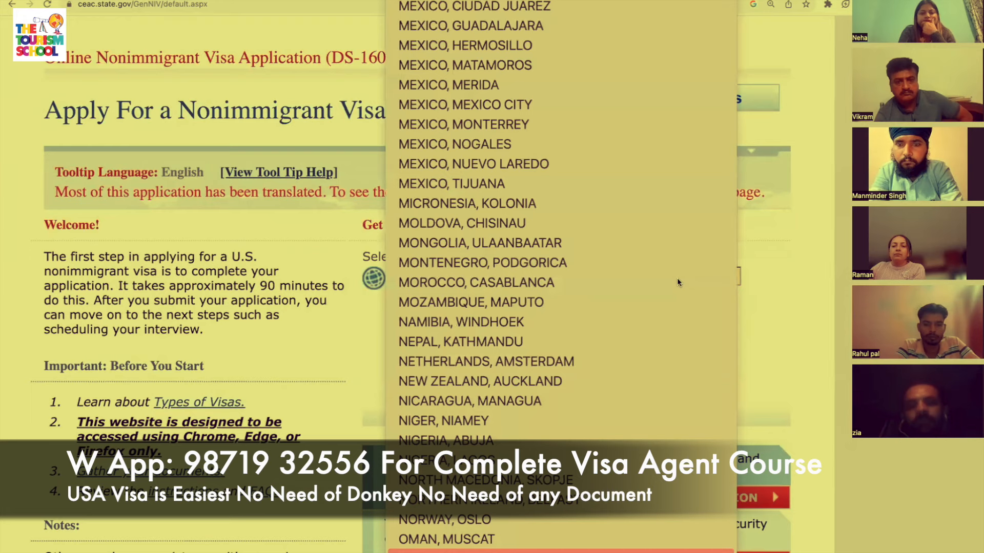
left_click(637, 552)
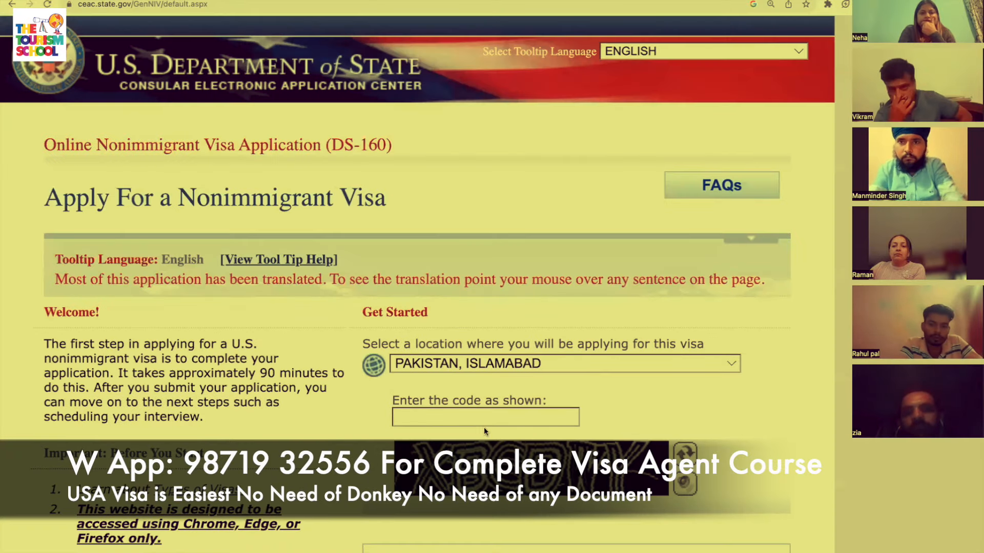
Enter the on-screen security code and go to retrieve an existing application.
left_click(486, 417)
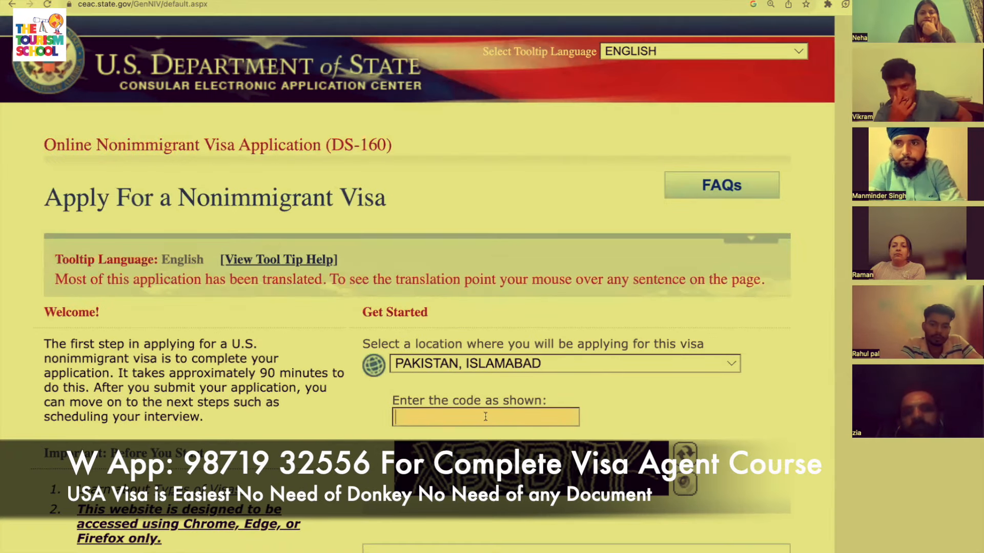
type("XBCDWY")
scroll(418, 277, "down", 3)
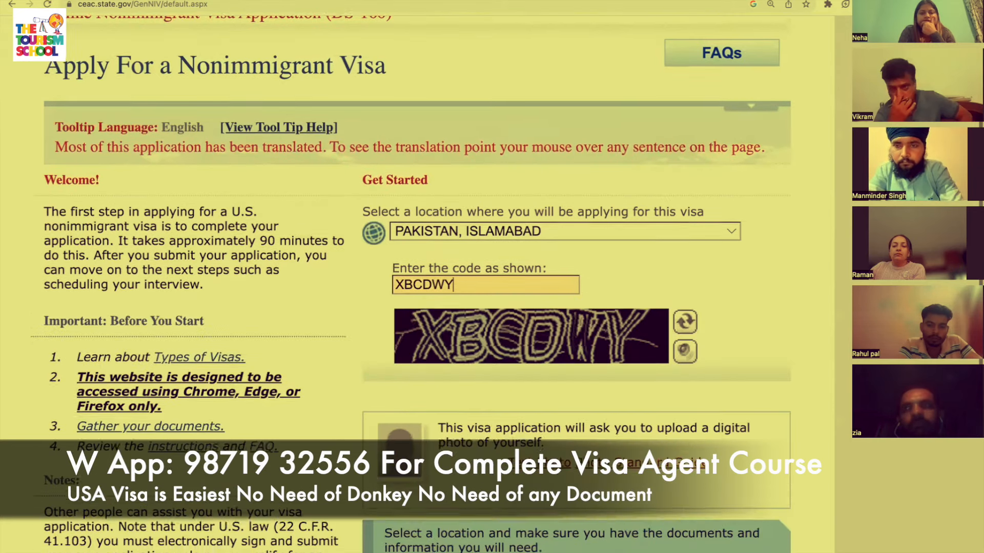
scroll(504, 425, "down", 4)
left_click(669, 463)
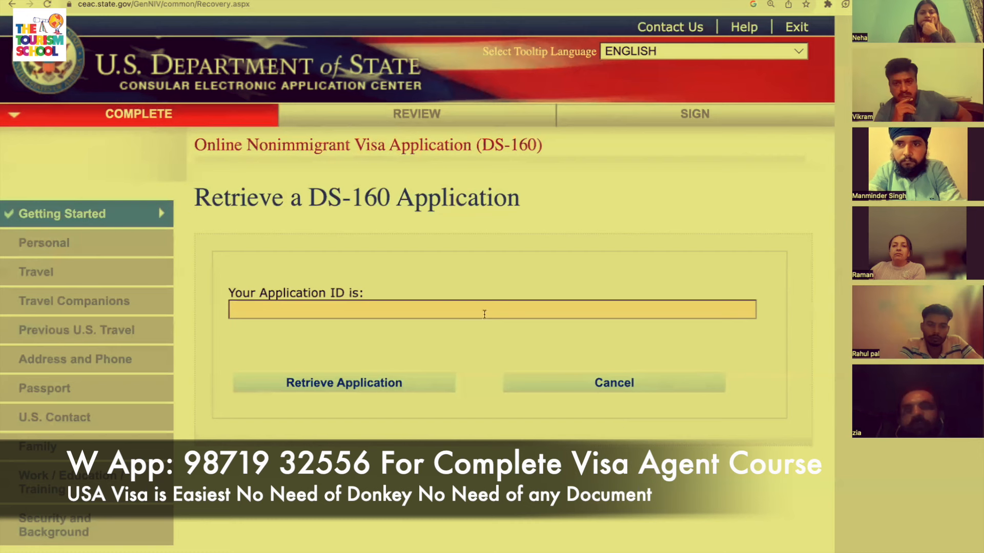
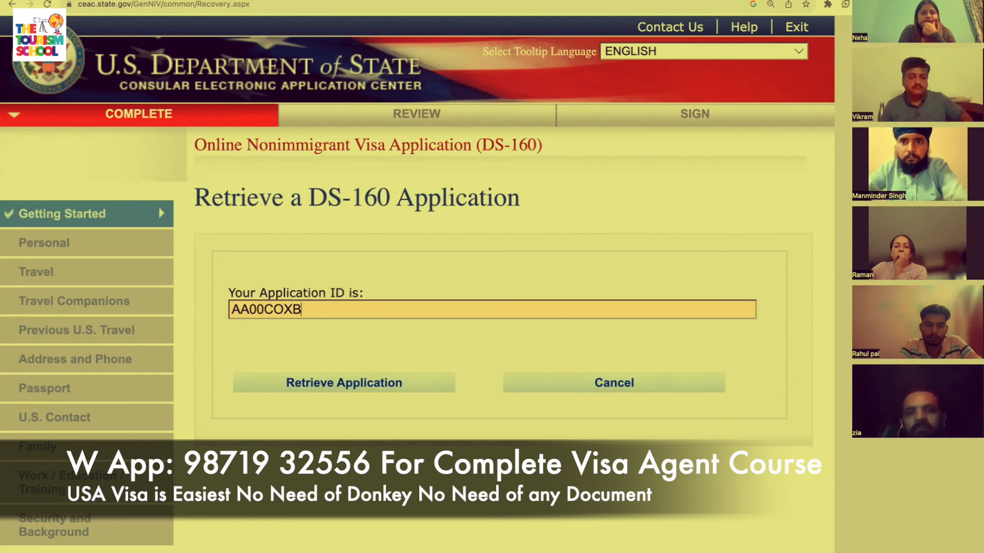
Enter the saved Application ID and submit it for retrieval.
left_click(392, 389)
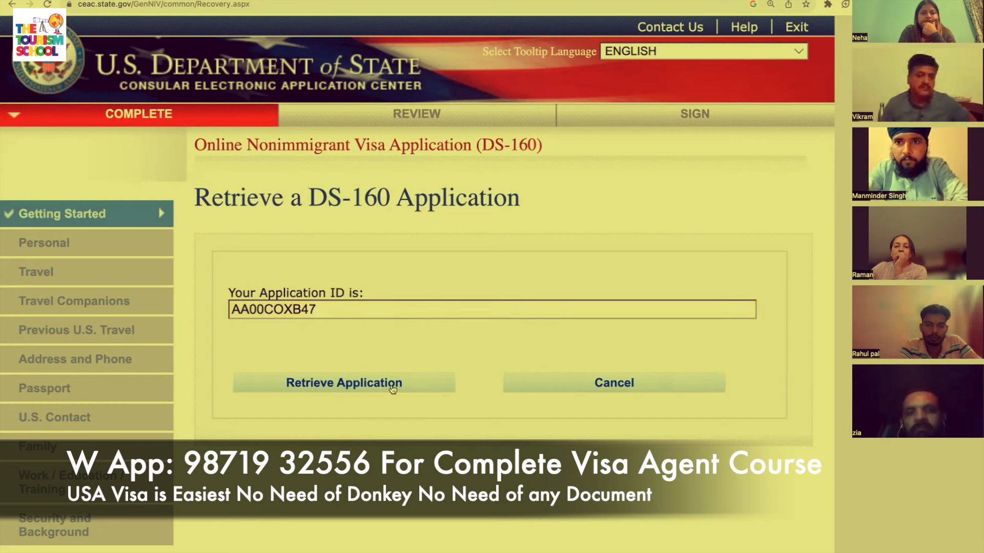
Answer the surname, birth-year and first-job-city security questions to reopen the application.
scroll(390, 385, "down", 3)
left_click(331, 394)
key("Tab")
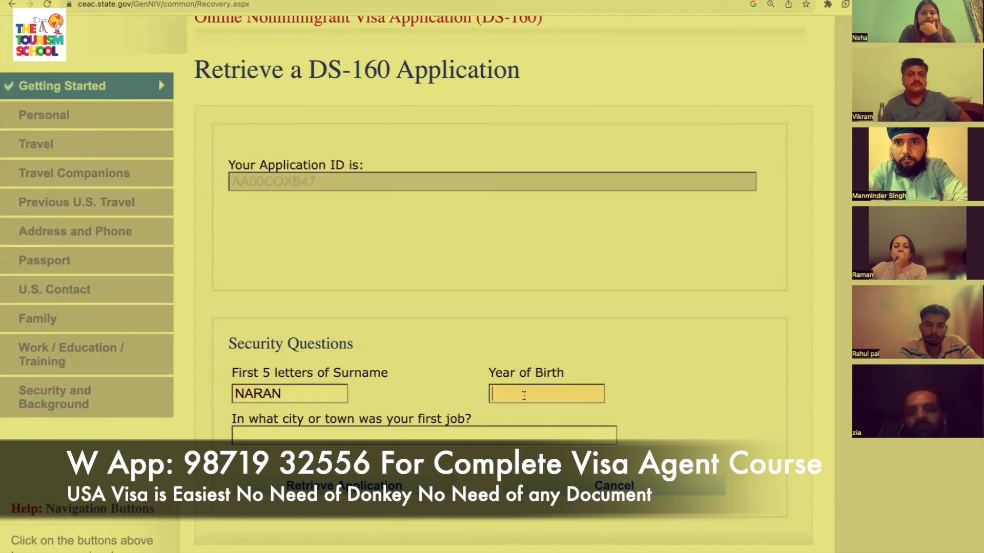
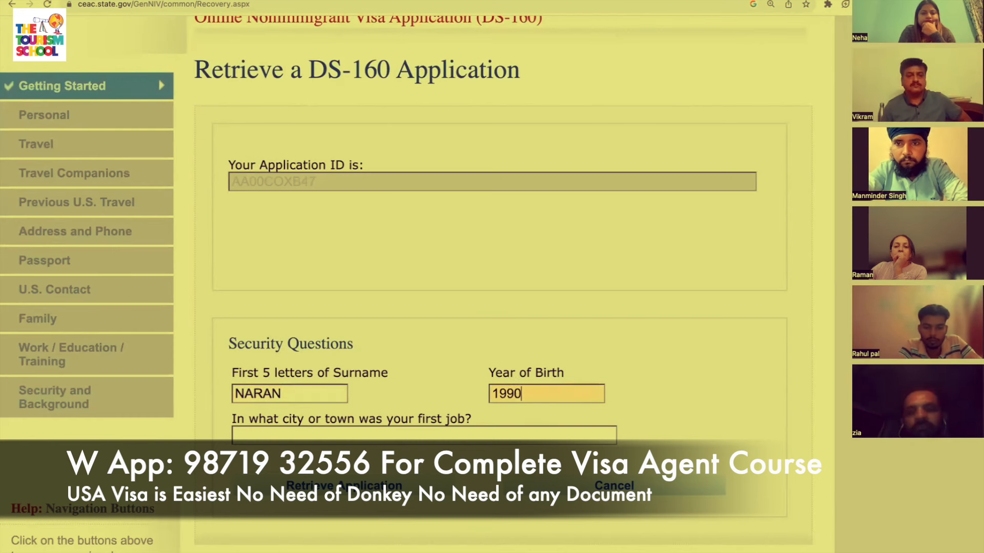
scroll(563, 414, "down", 2)
left_click(532, 377)
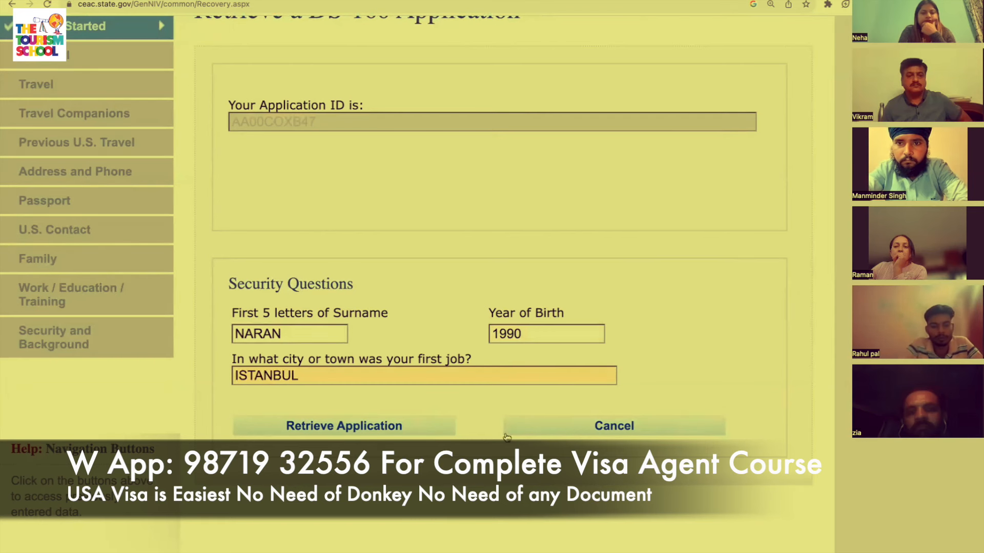
left_click(404, 432)
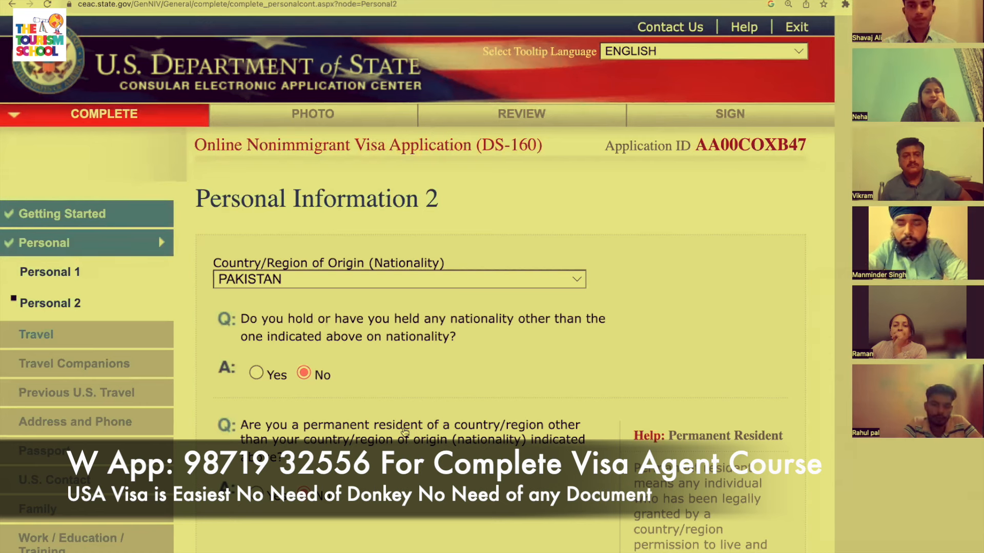
Continue from Personal Information 2 to the Travel Information page.
scroll(265, 441, "down", 10)
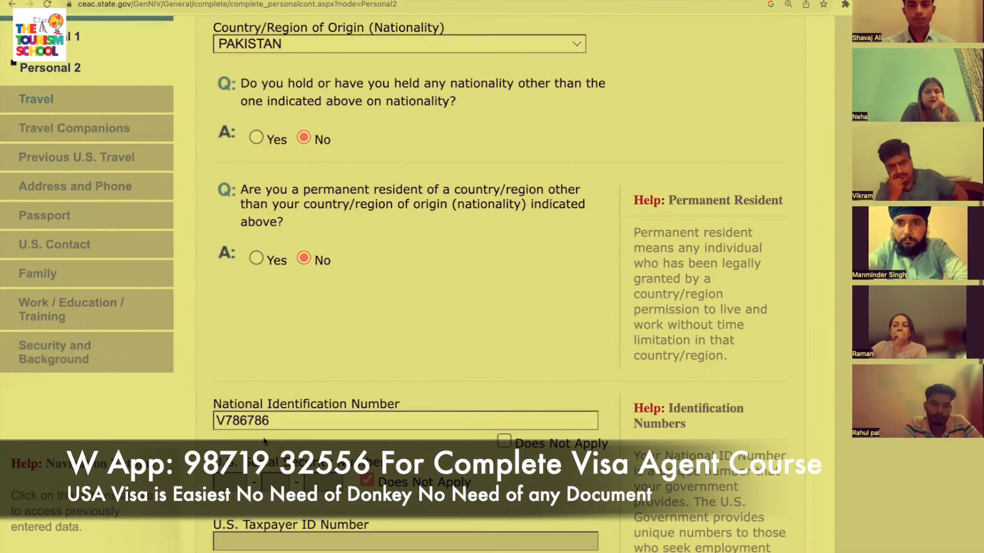
scroll(264, 440, "down", 4)
left_click(740, 342)
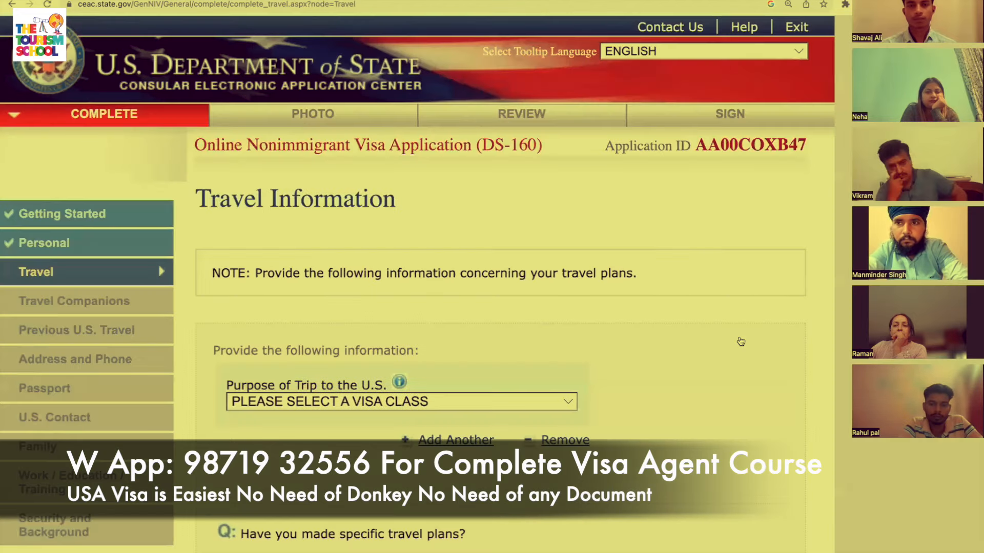
Set trip purpose to TEMP. BUSINESS PLEASURE VISITOR (B), specified as BUSINESS & TOURISM (B1/B2).
scroll(741, 341, "down", 4)
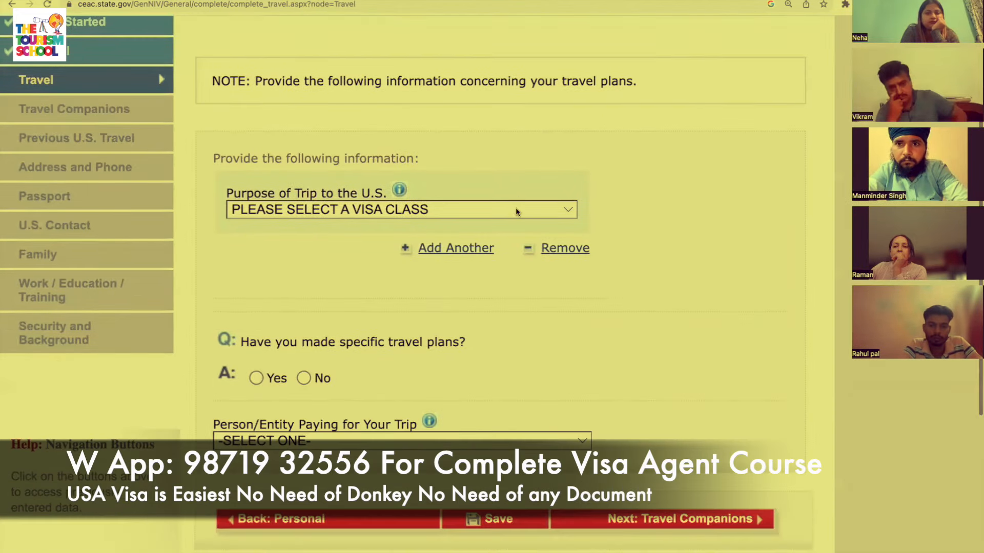
left_click(516, 210)
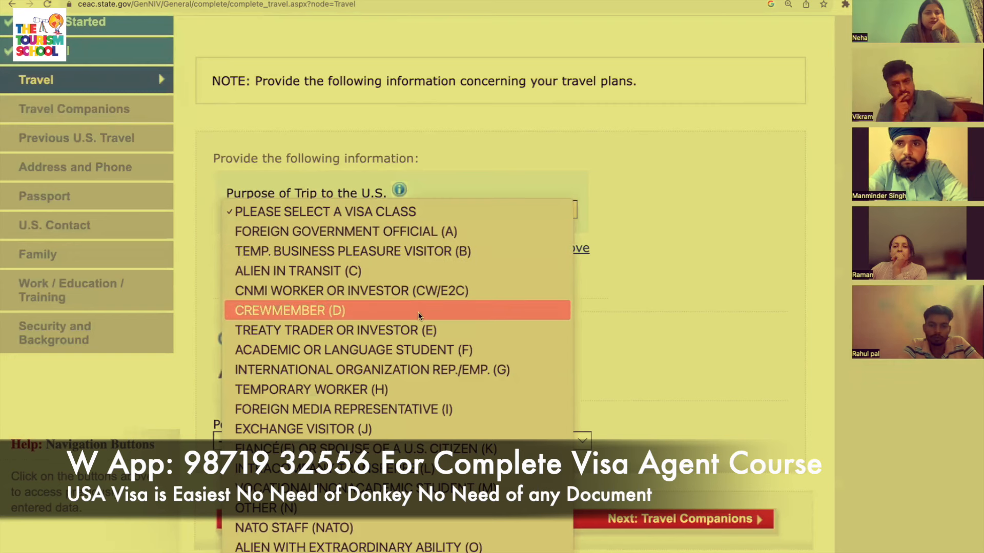
left_click(429, 251)
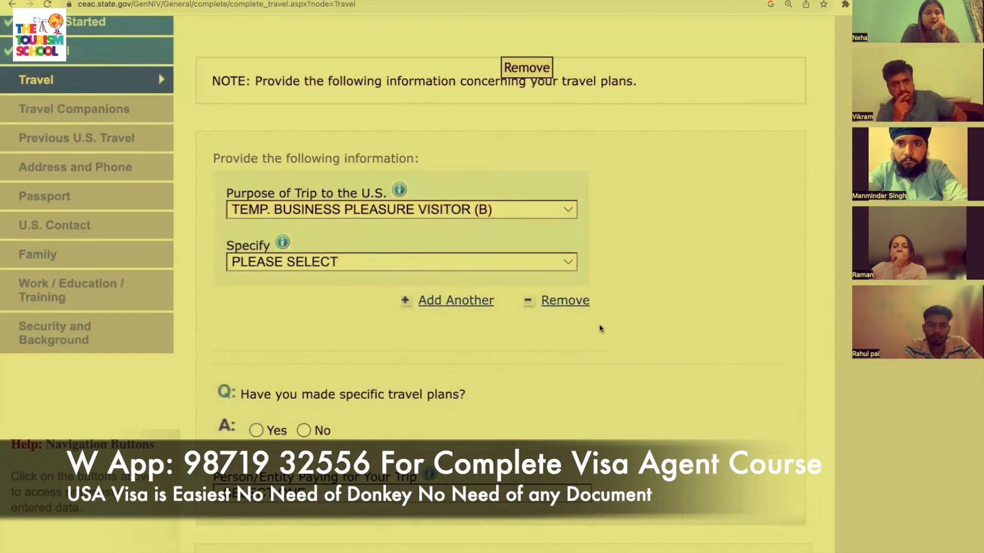
left_click(504, 258)
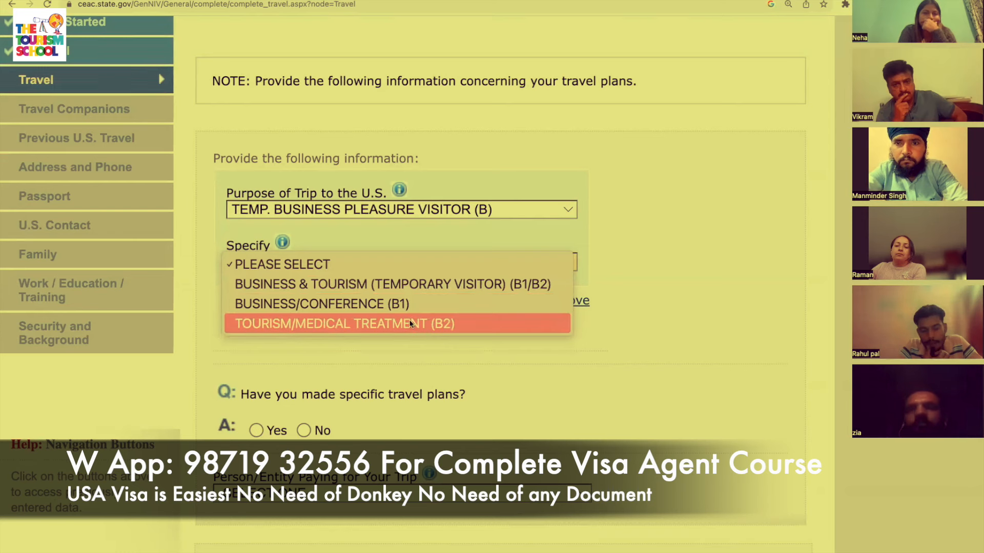
left_click(398, 284)
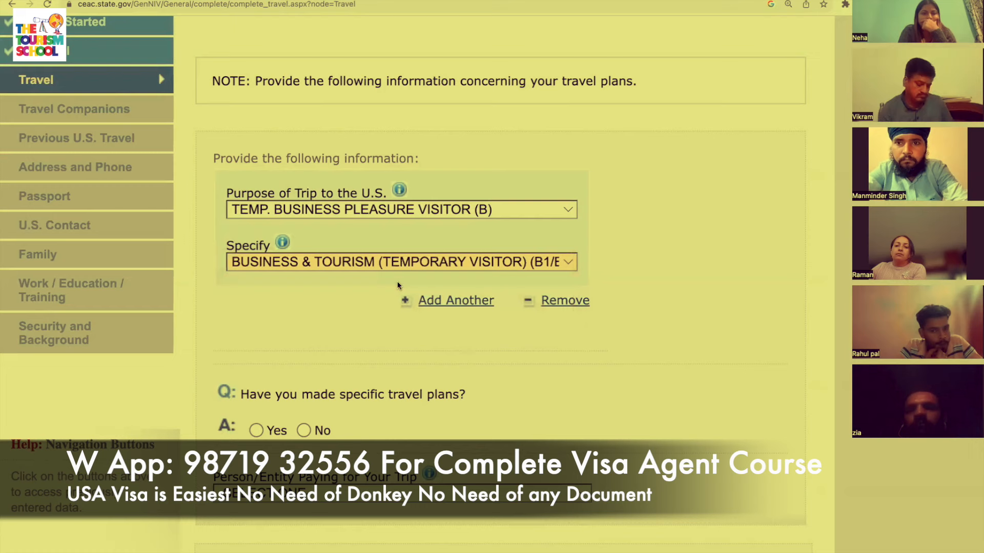
scroll(477, 477, "down", 5)
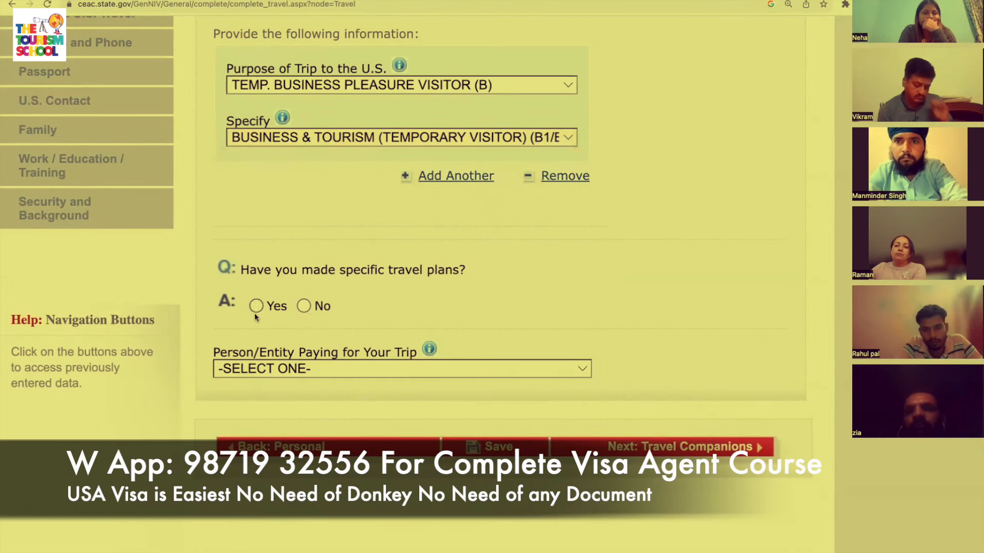
Answer Yes to having specific travel plans.
left_click(304, 307)
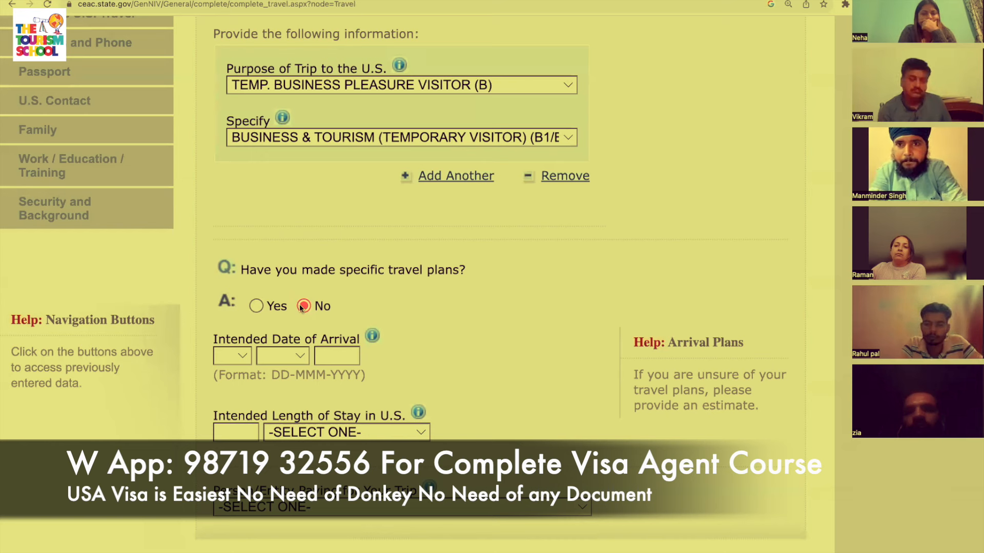
left_click(256, 307)
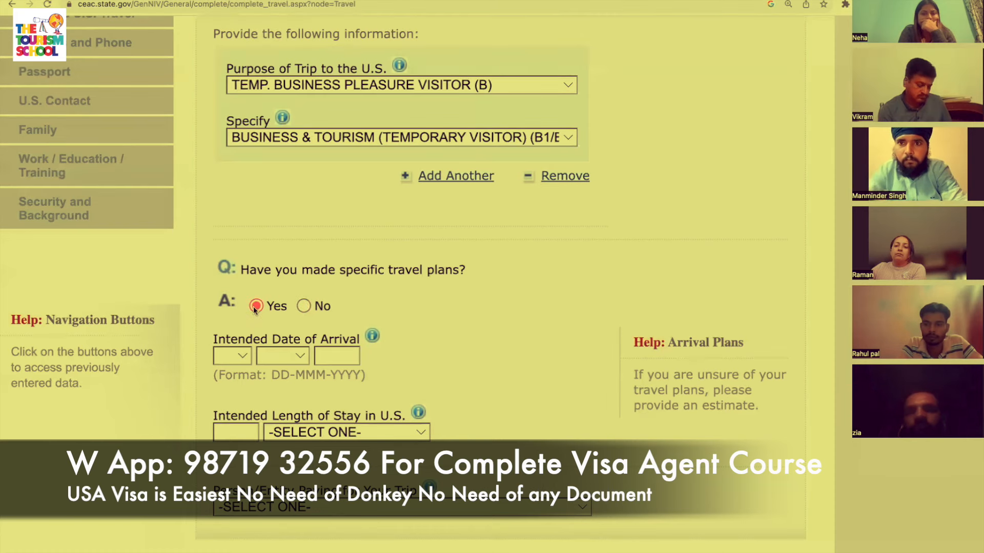
scroll(287, 272, "up", 3)
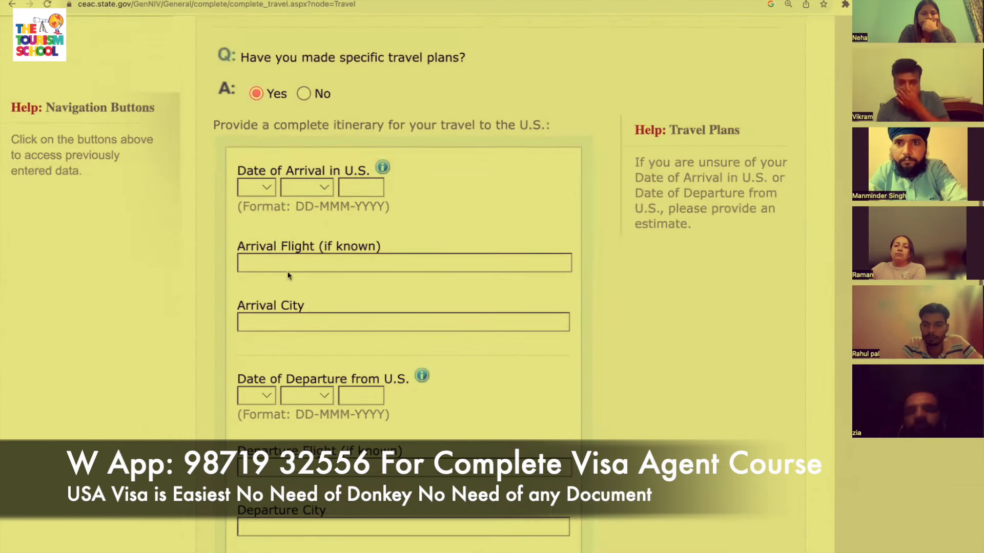
scroll(300, 275, "up", 1)
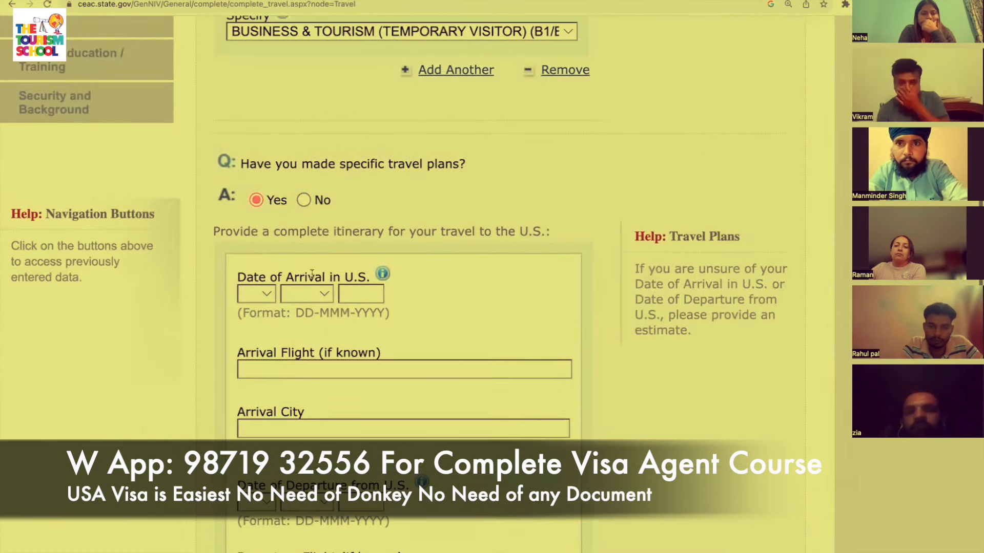
scroll(251, 297, "up", 1)
Set the date of arrival to 02 FEB 2024.
left_click(263, 303)
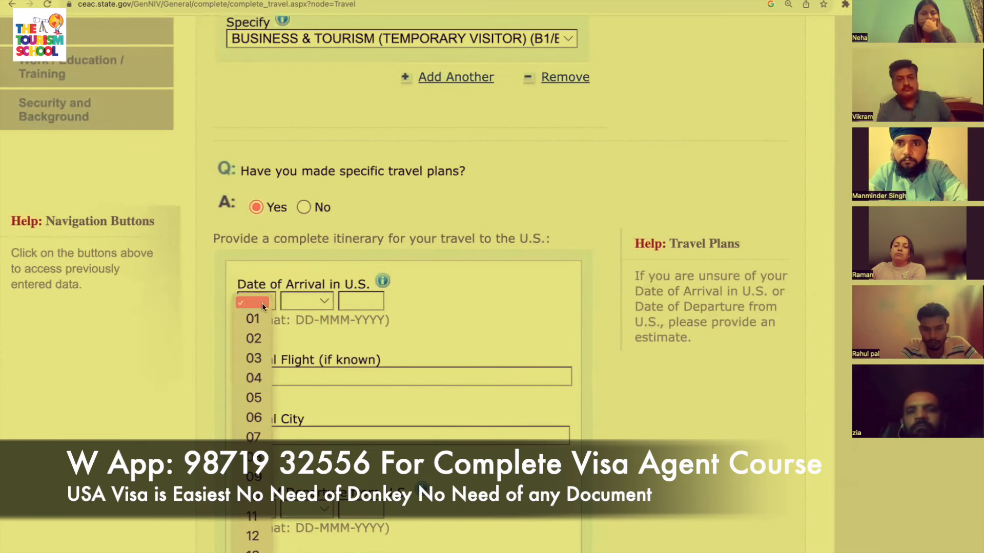
left_click(255, 338)
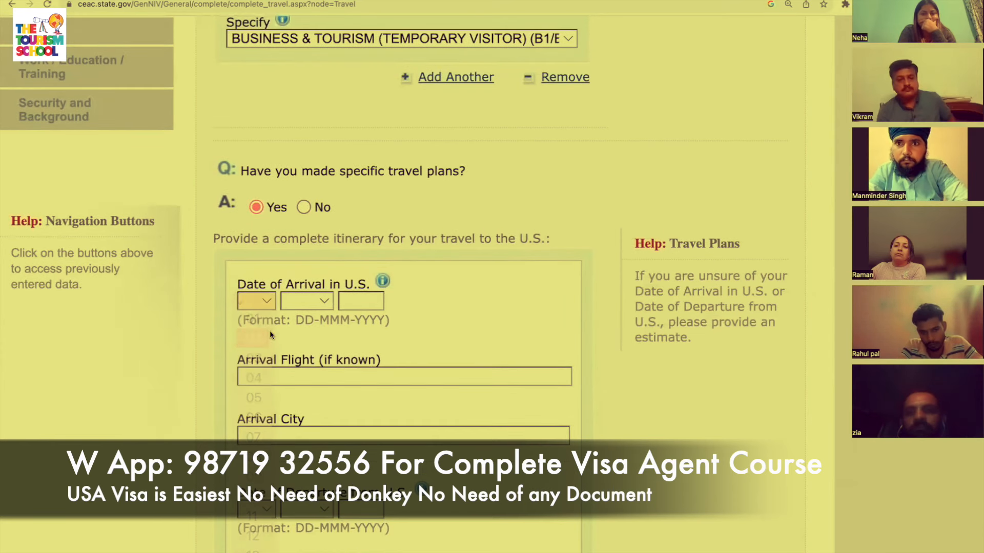
left_click(314, 299)
left_click(307, 338)
left_click(371, 302)
type("2024")
Enter arrival flight PK 676 and arrival city NEW YORK.
left_click(423, 377)
type("PK 676")
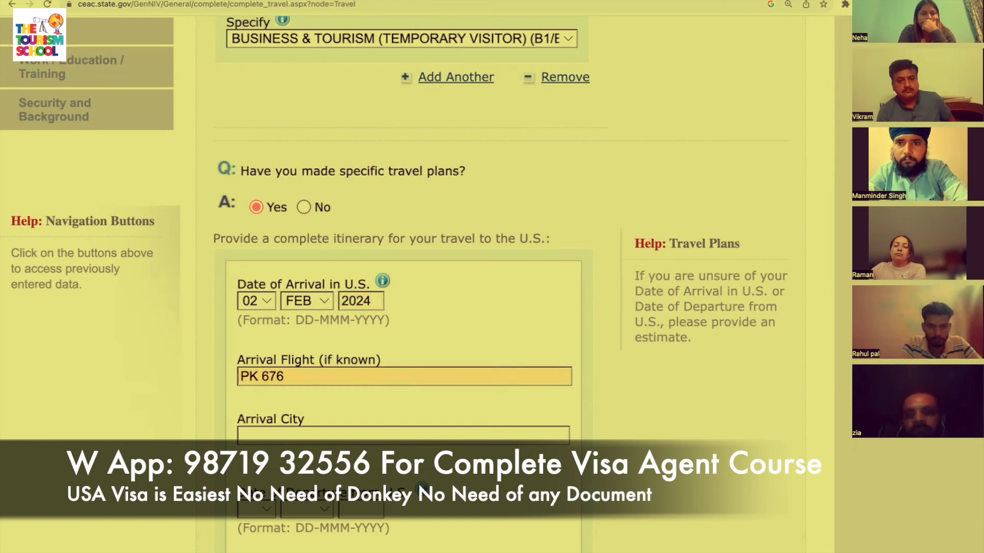
left_click(443, 437)
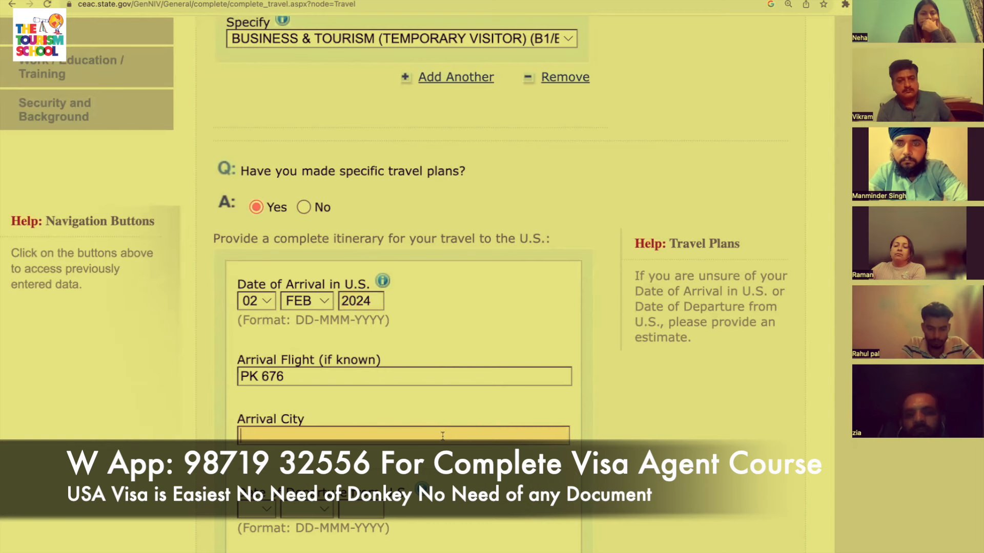
type("NEW YORK")
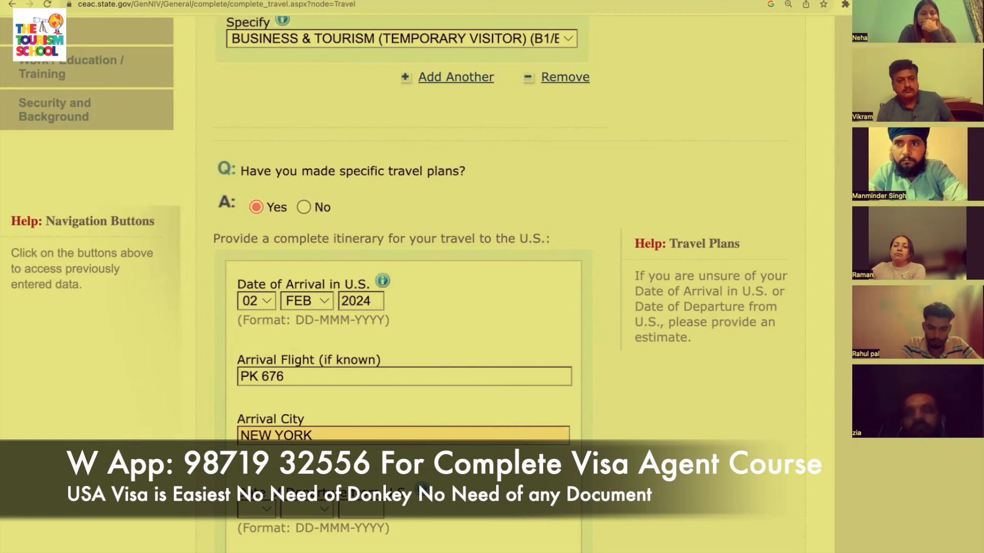
scroll(492, 277, "down", 3)
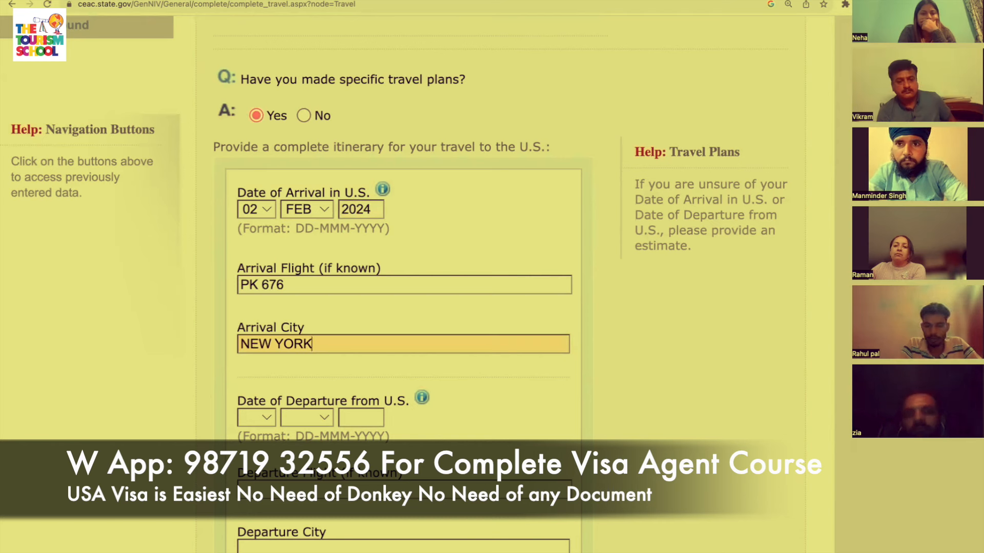
scroll(404, 308, "down", 2)
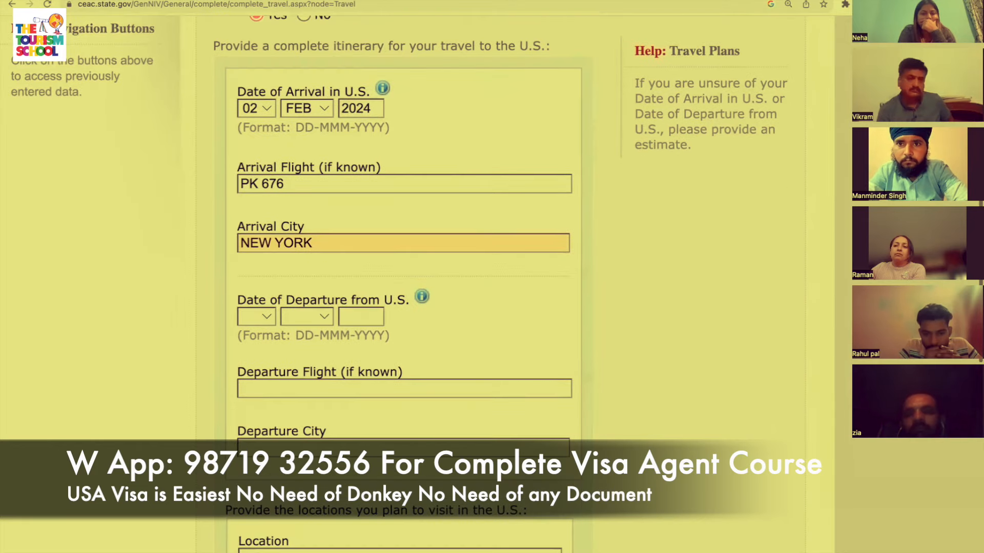
Set the date of departure to 22 FEB 2024.
left_click(257, 319)
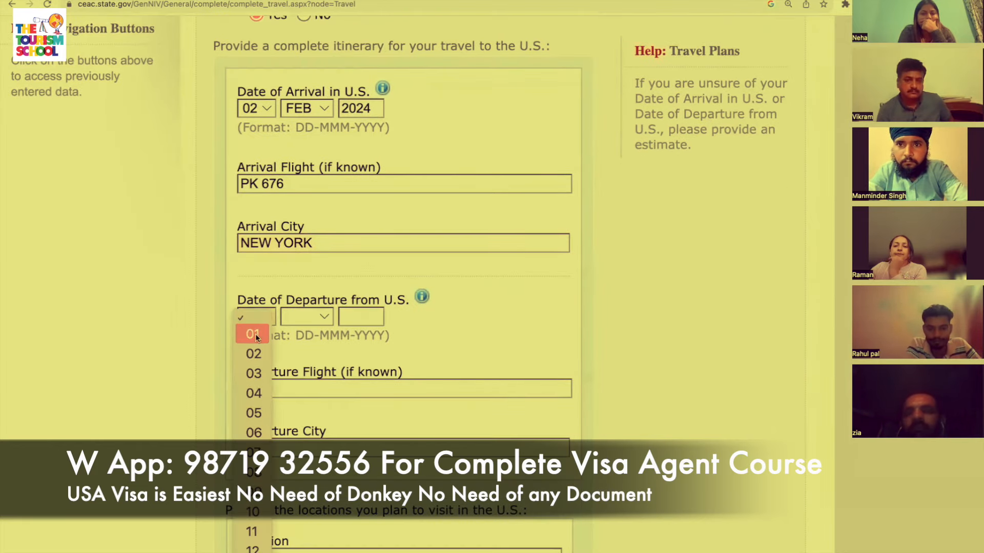
scroll(251, 379, "down", 6)
left_click(251, 391)
left_click(314, 316)
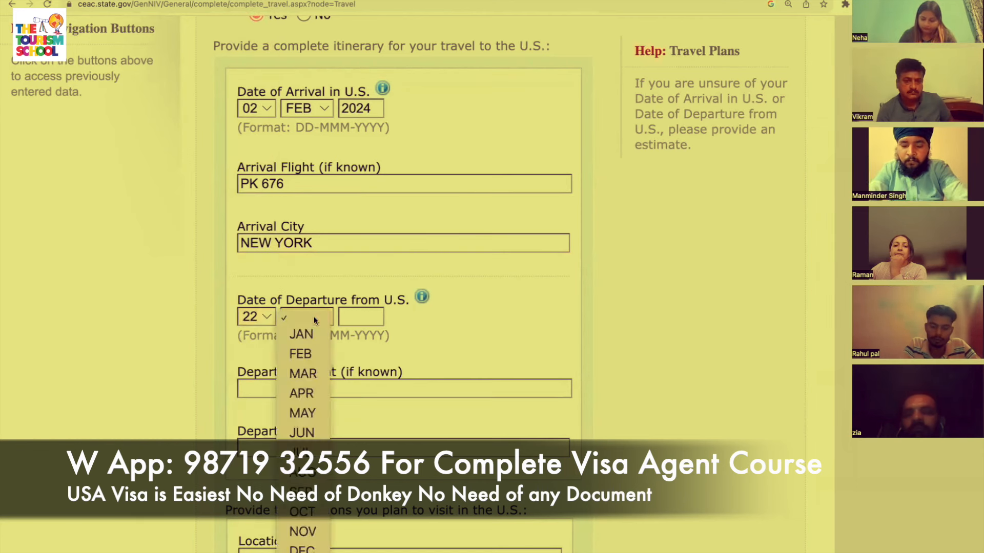
left_click(314, 317)
left_click(315, 317)
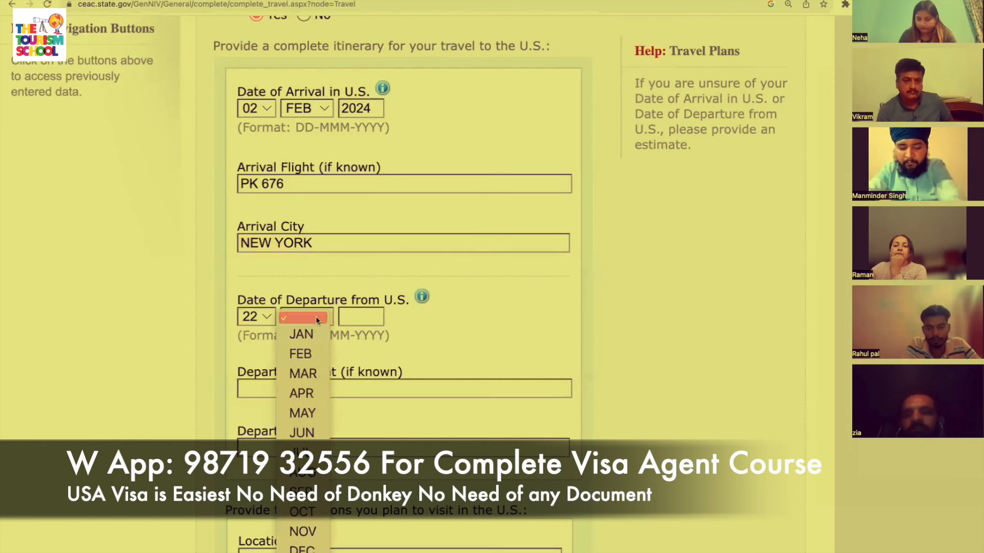
left_click(311, 351)
left_click(356, 317)
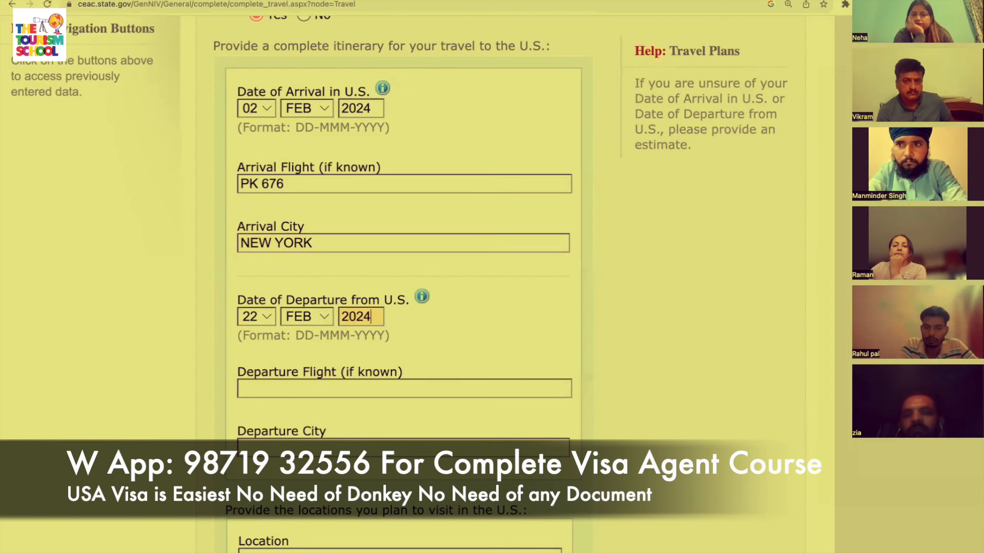
Enter departure flight PK 677 and departure city MIAMI.
scroll(404, 256, "down", 2)
left_click(379, 293)
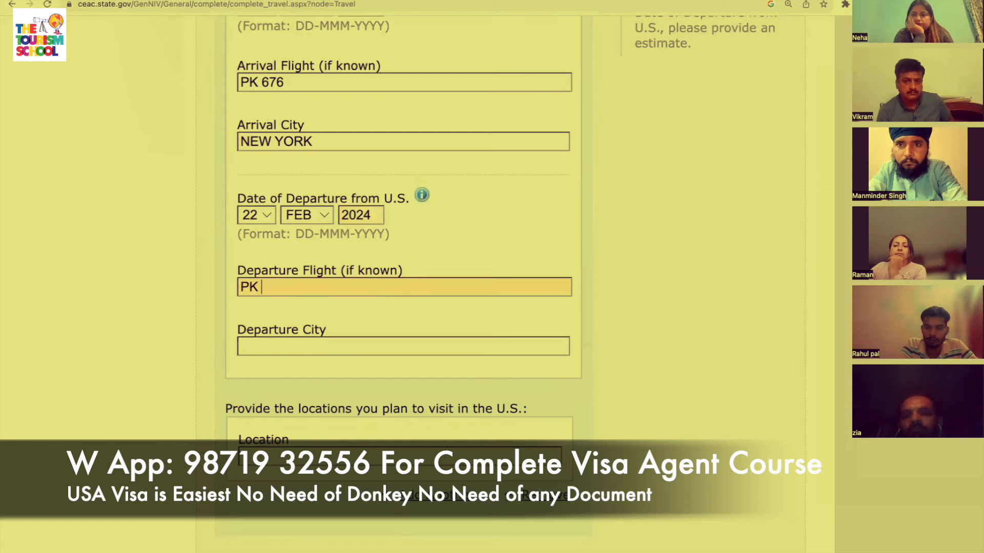
type("PK 677")
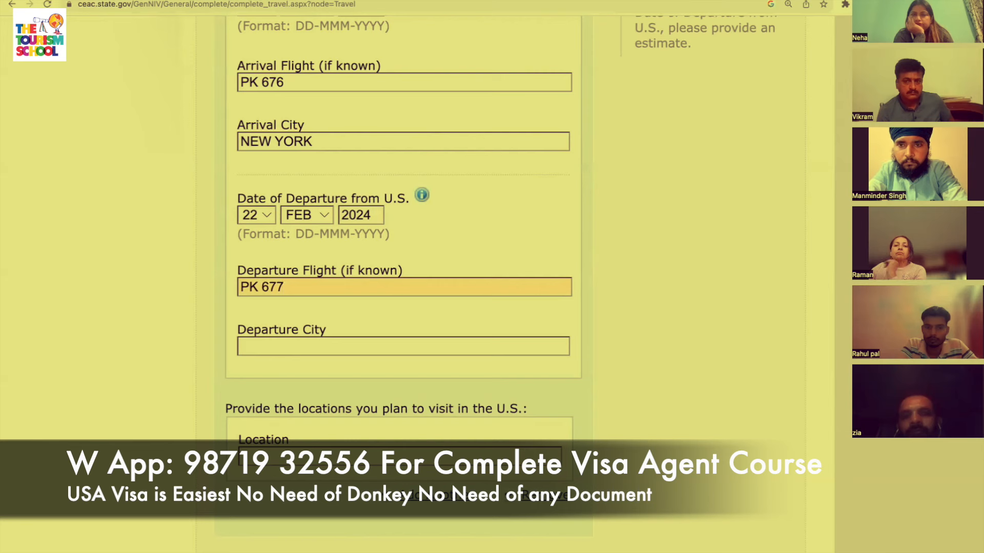
scroll(379, 293, "down", 1)
left_click(380, 294)
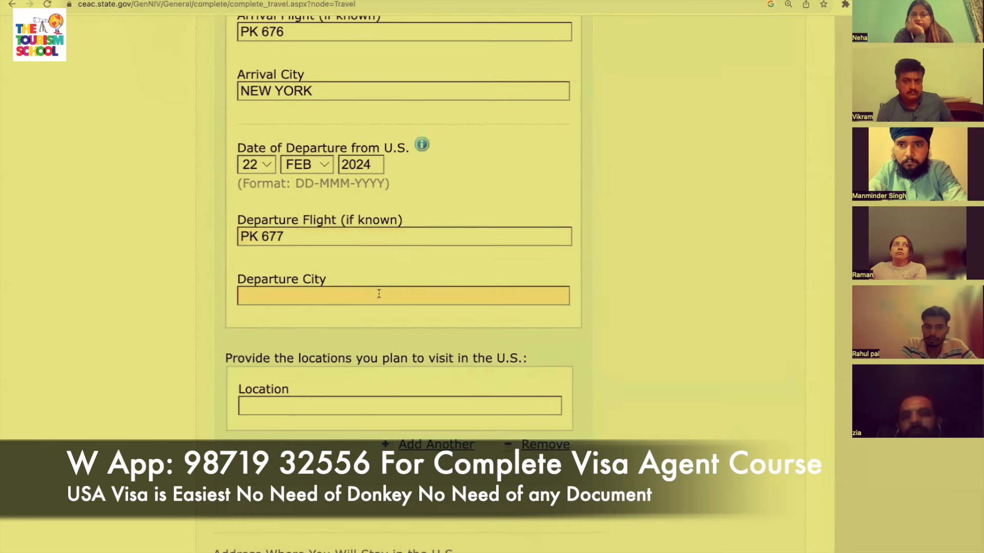
type("MIAMI")
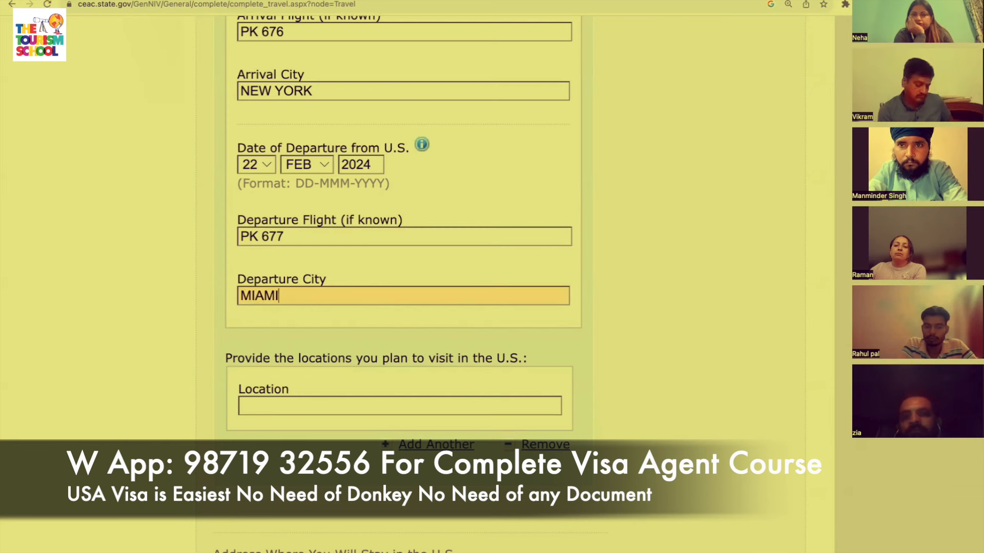
scroll(424, 331, "down", 2)
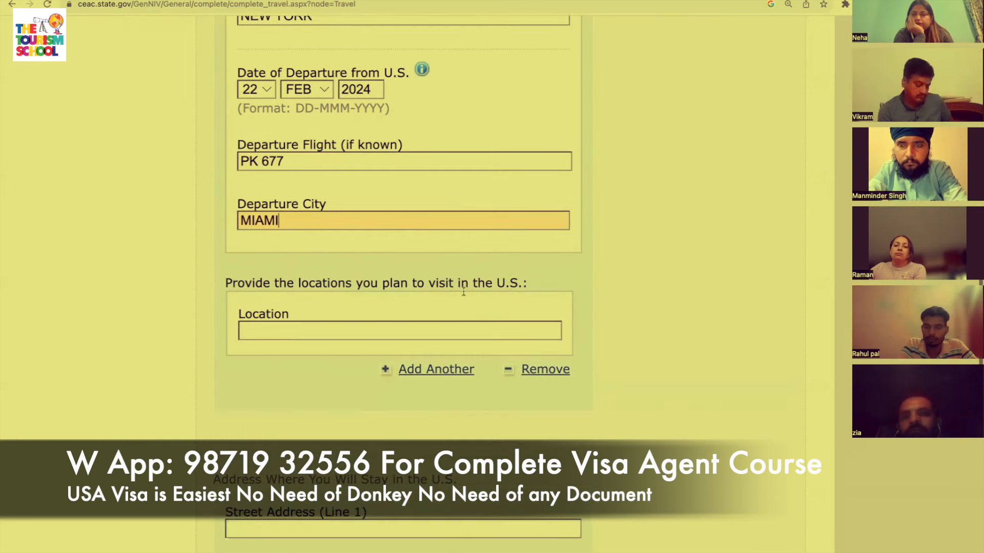
Add NEW YORK, NIAGRA and CHICAGO as the first three places to visit.
scroll(424, 331, "down", 1)
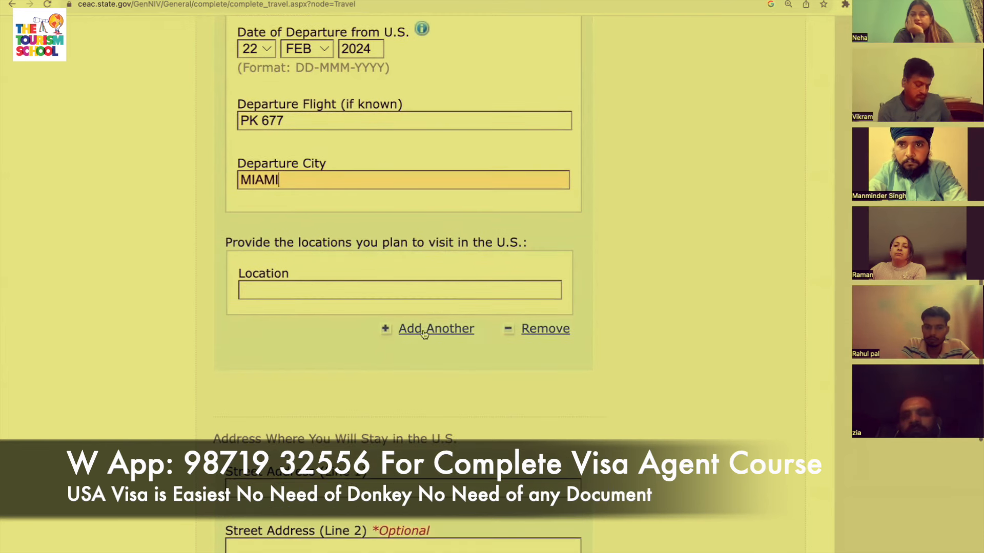
left_click(469, 290)
type("NEW YORK")
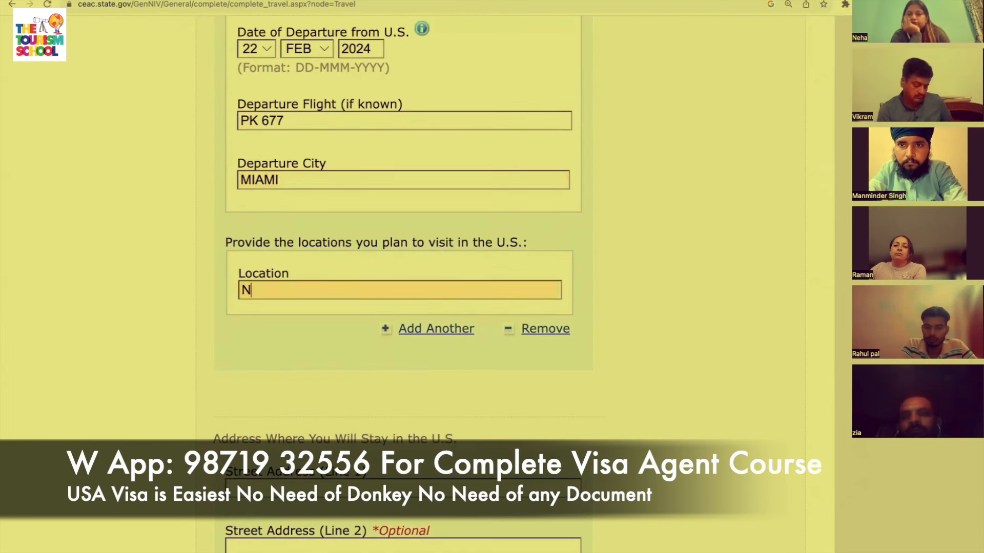
left_click(449, 329)
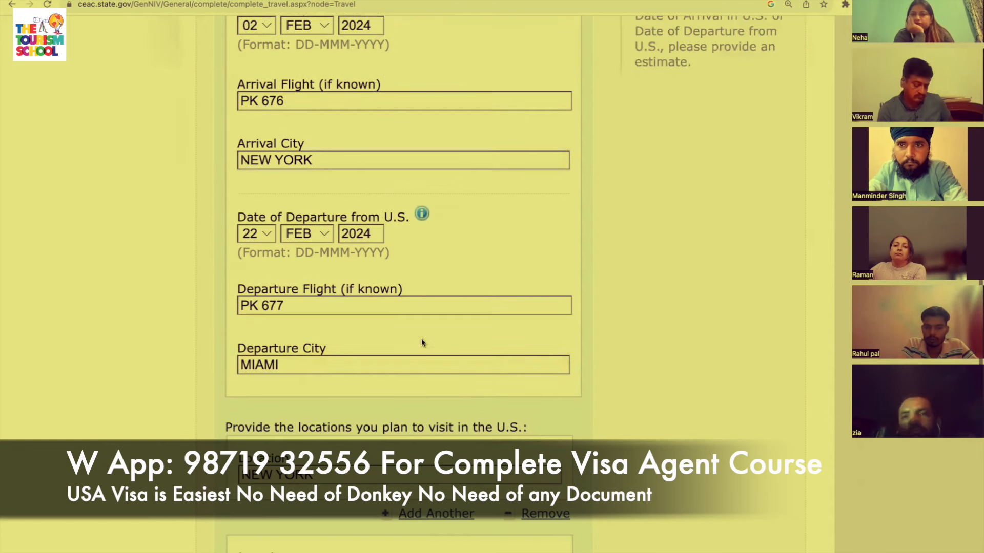
scroll(352, 367, "down", 4)
left_click(348, 378)
type("NIAGRA")
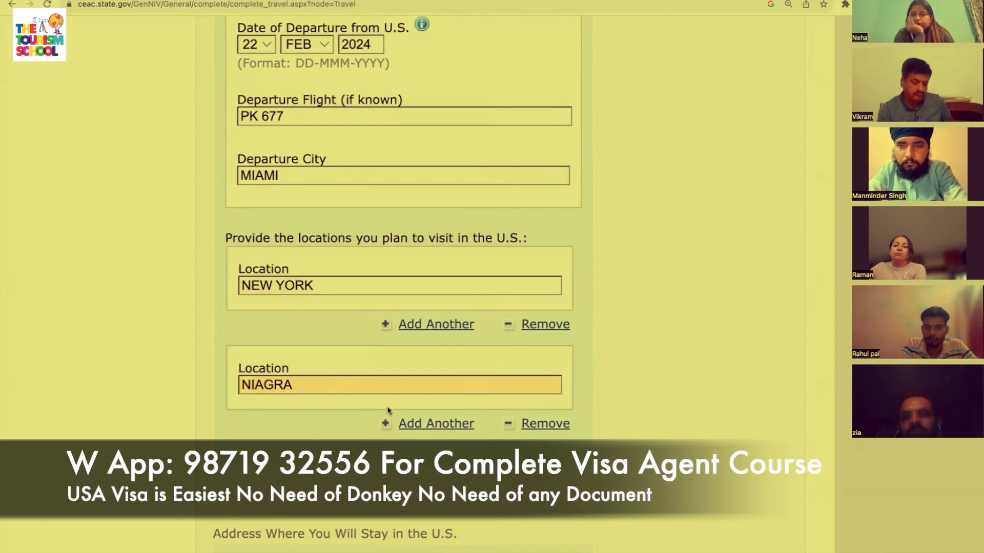
left_click(389, 424)
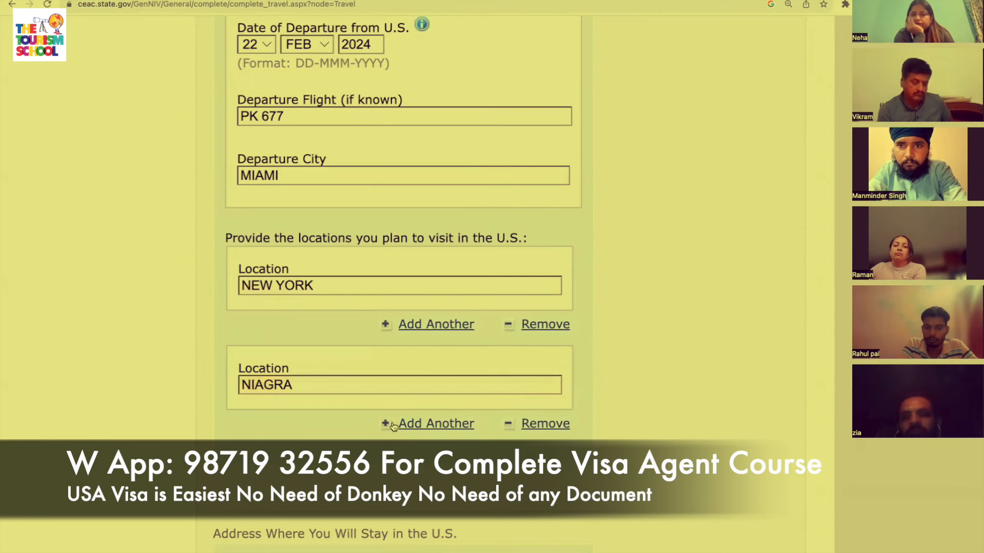
scroll(373, 456, "down", 4)
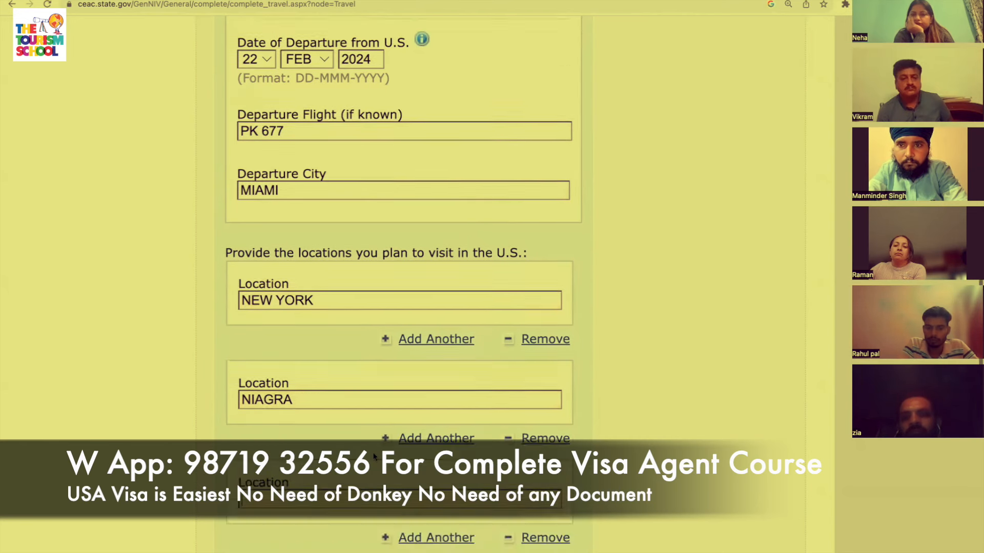
left_click(349, 379)
type("CHICAGO")
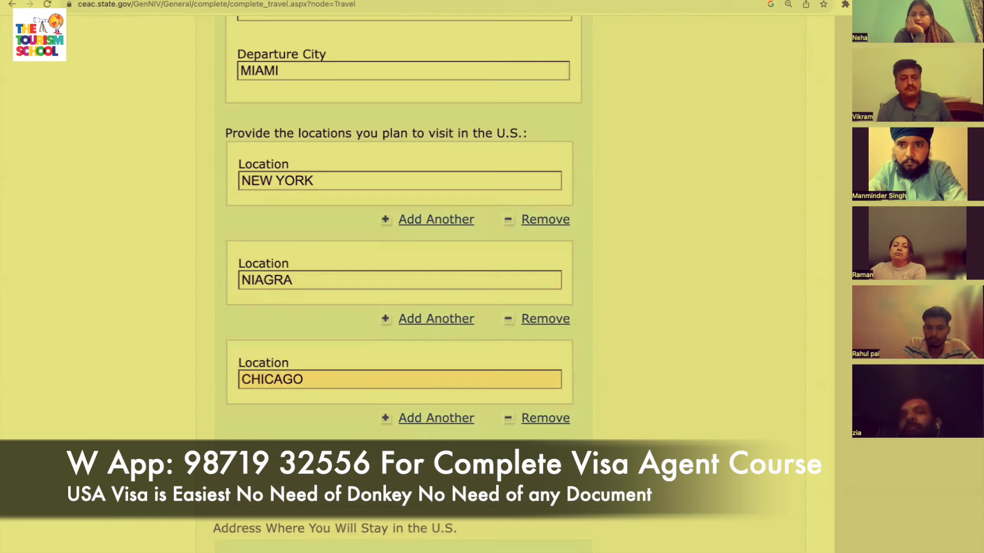
Add WASHINGTON DC, ORLANDO and MIAMI as further places to visit.
scroll(430, 456, "down", 1)
left_click(432, 379)
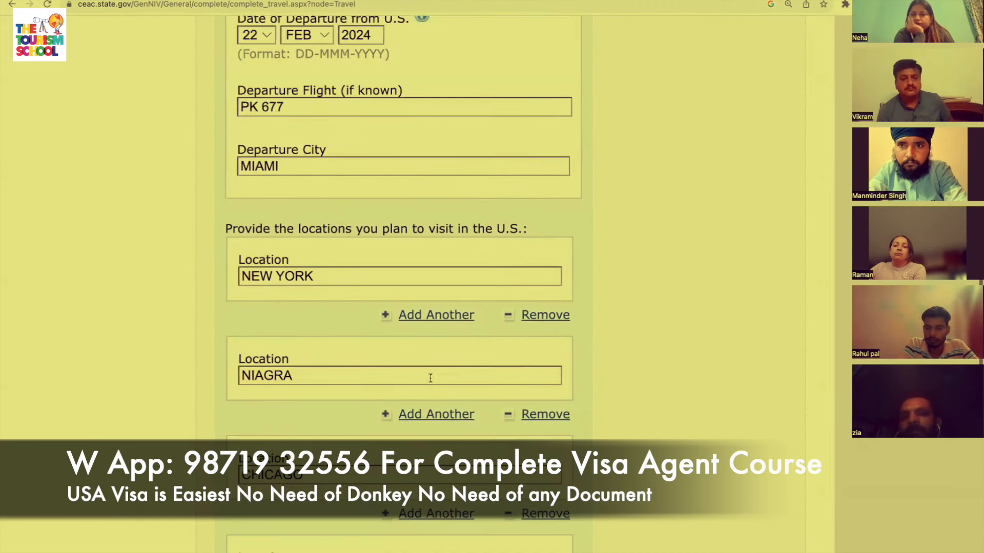
type("WASHINGTON DC")
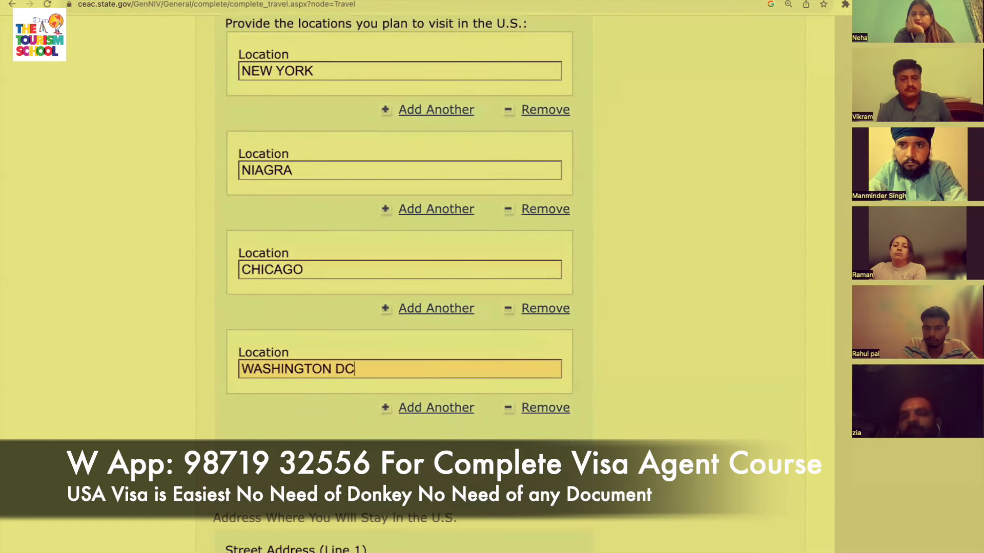
left_click(456, 416)
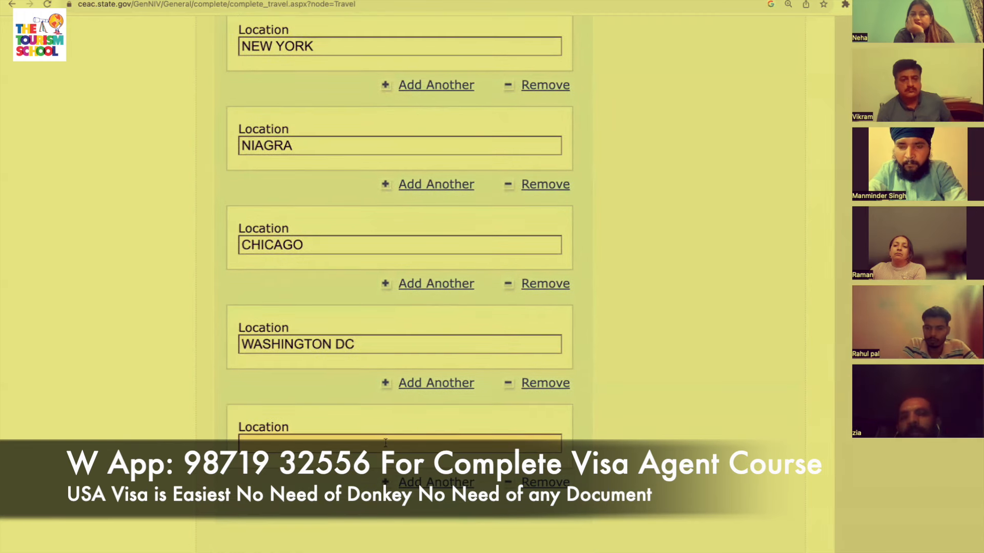
type("ORLANDO")
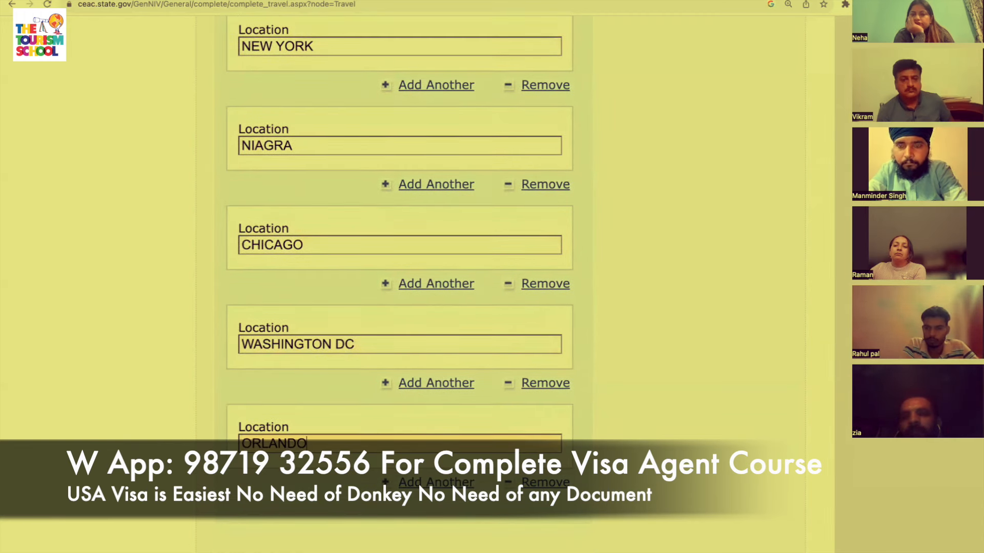
scroll(447, 378, "down", 3)
left_click(447, 378)
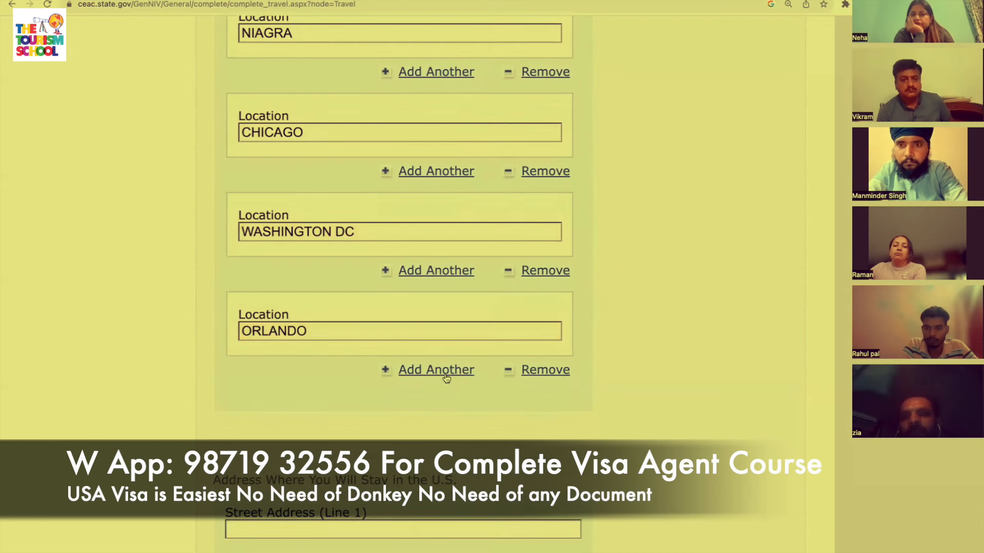
scroll(353, 455, "down", 3)
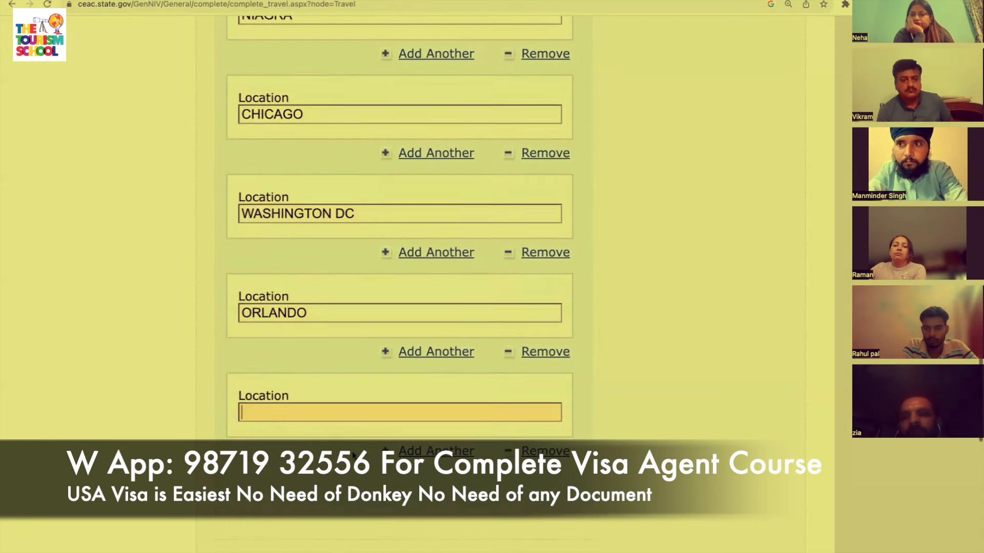
type("MIAMI")
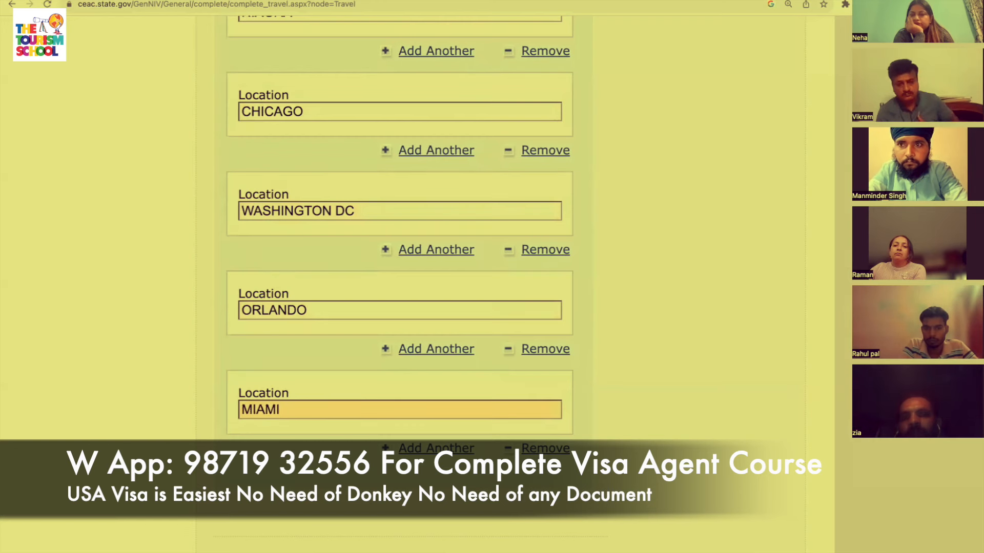
scroll(400, 256, "down", 5)
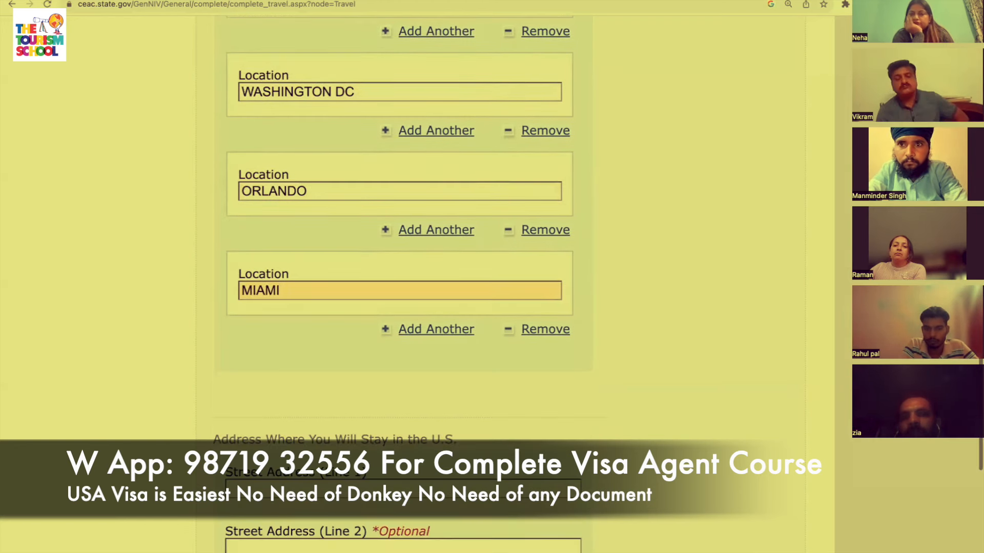
scroll(506, 428, "down", 2)
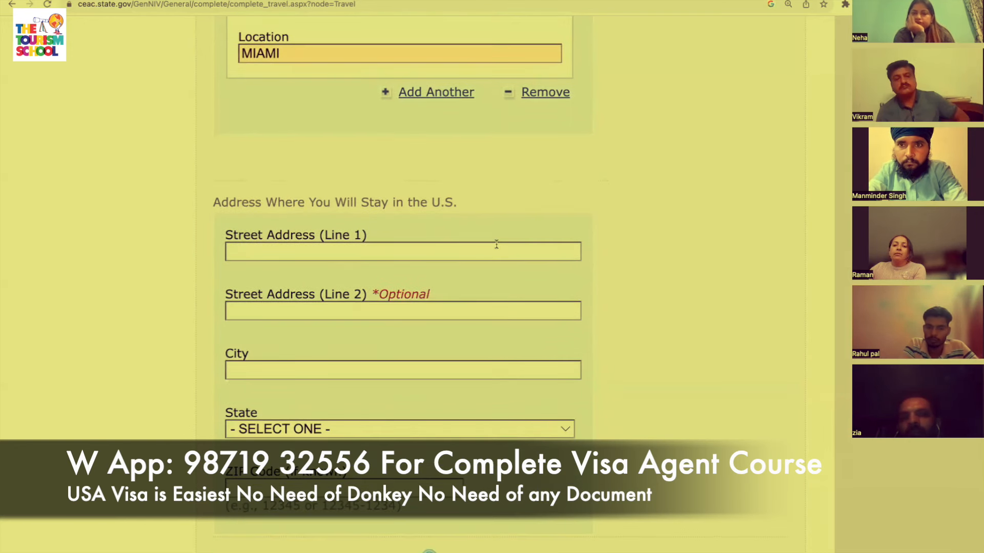
Enter the U.S. stay street address lines MANHATTAN and NEW YORK.
left_click(425, 253)
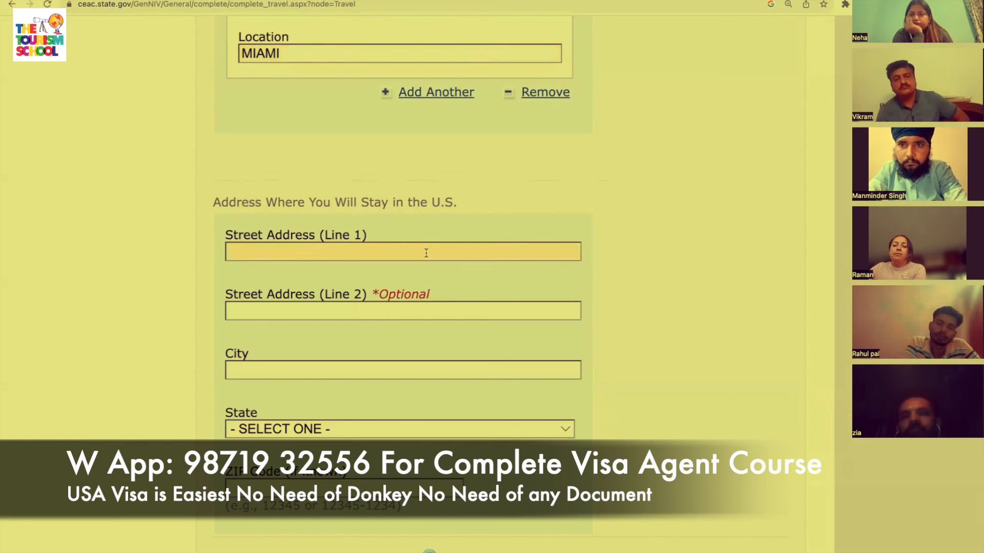
type("MANHAT")
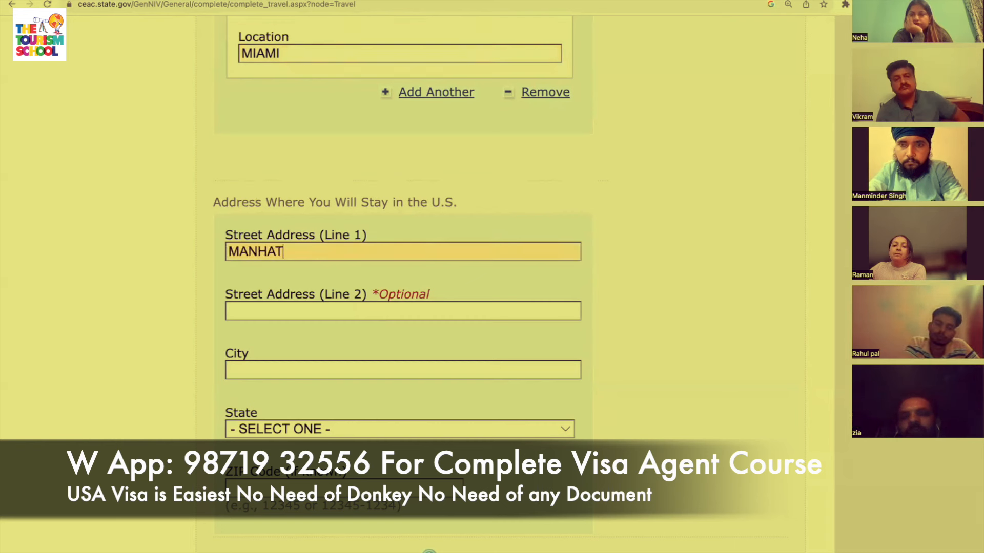
type("TAN")
key("Tab")
type("NEW YORK")
key("Tab")
type("NEW YORK")
Set the stay address state to NEW YORK and fill in the ZIP code.
key("Tab")
type("N")
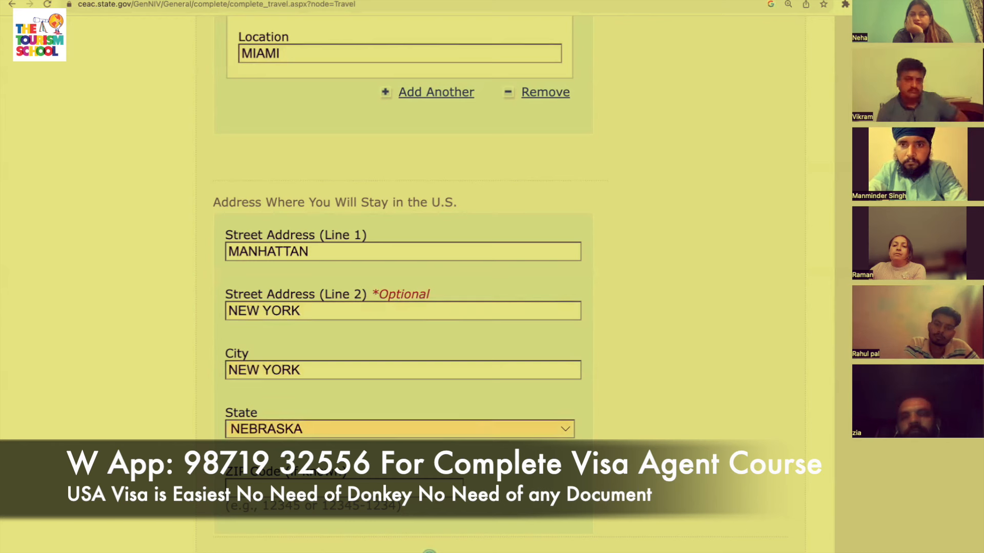
left_click(559, 428)
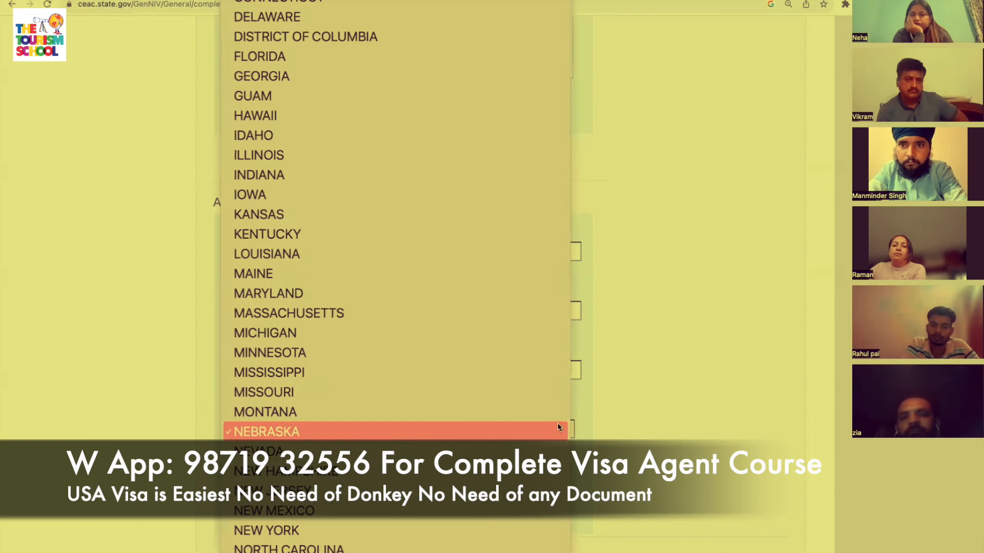
left_click(484, 531)
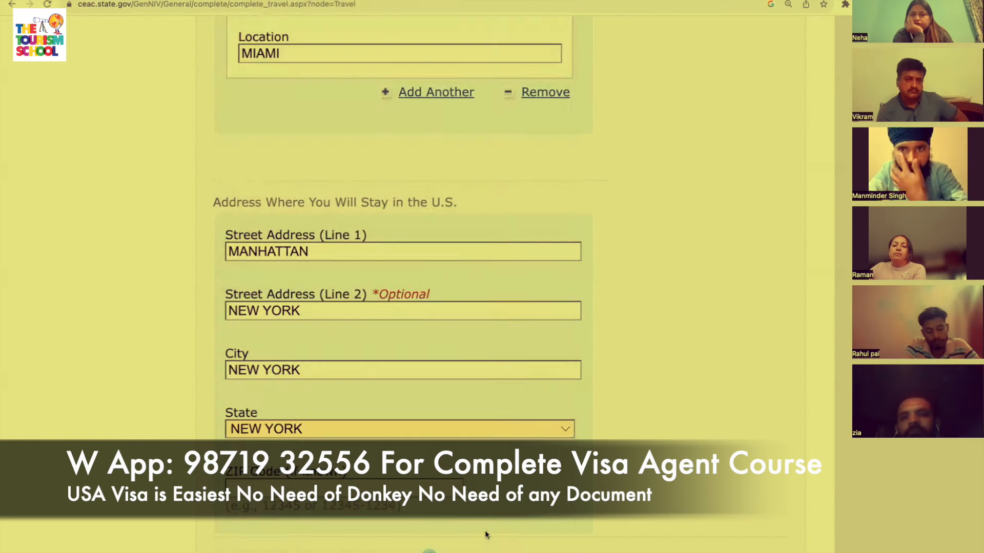
scroll(429, 549, "down", 3)
left_click(427, 326)
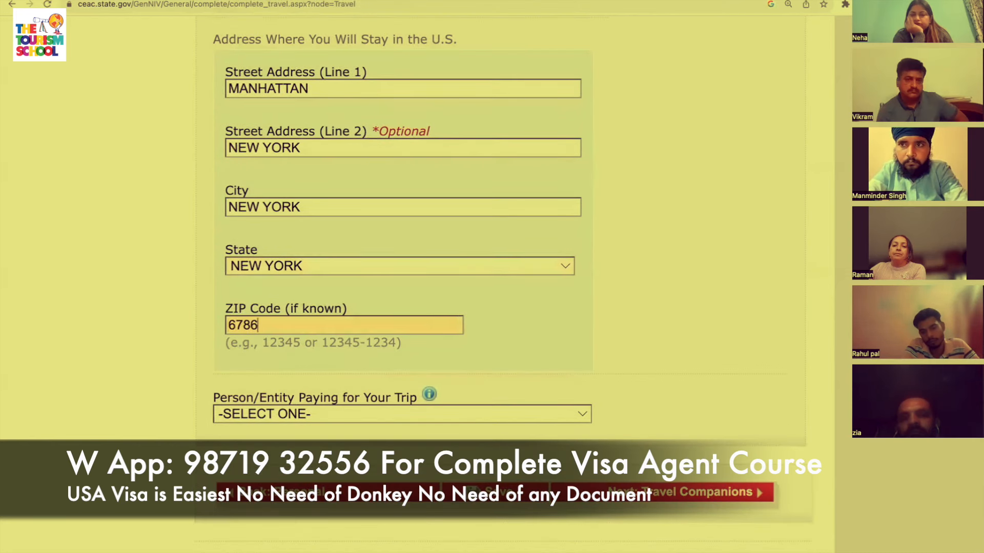
scroll(531, 331, "down", 2)
Make SELF the person paying for the trip and continue to Travel Companions.
left_click(529, 336)
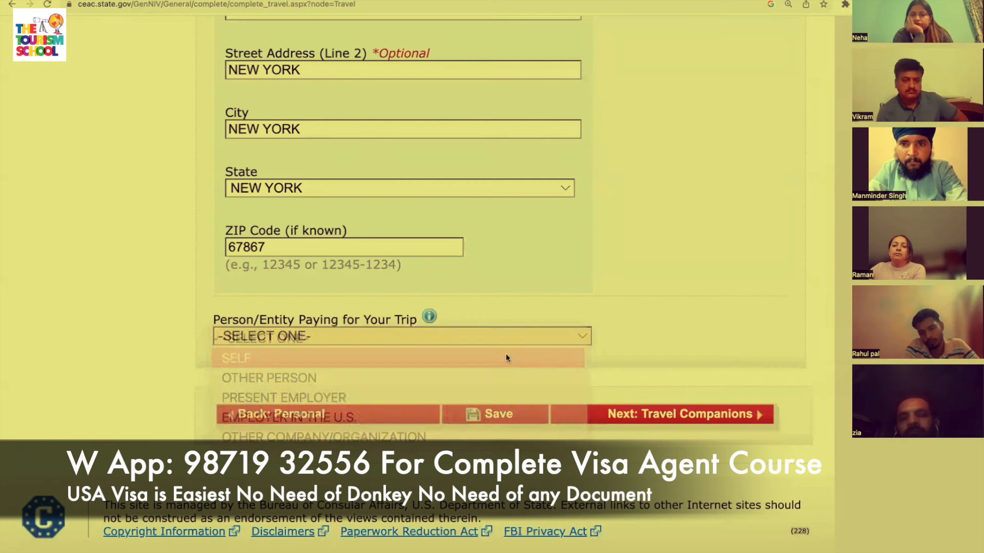
left_click(506, 358)
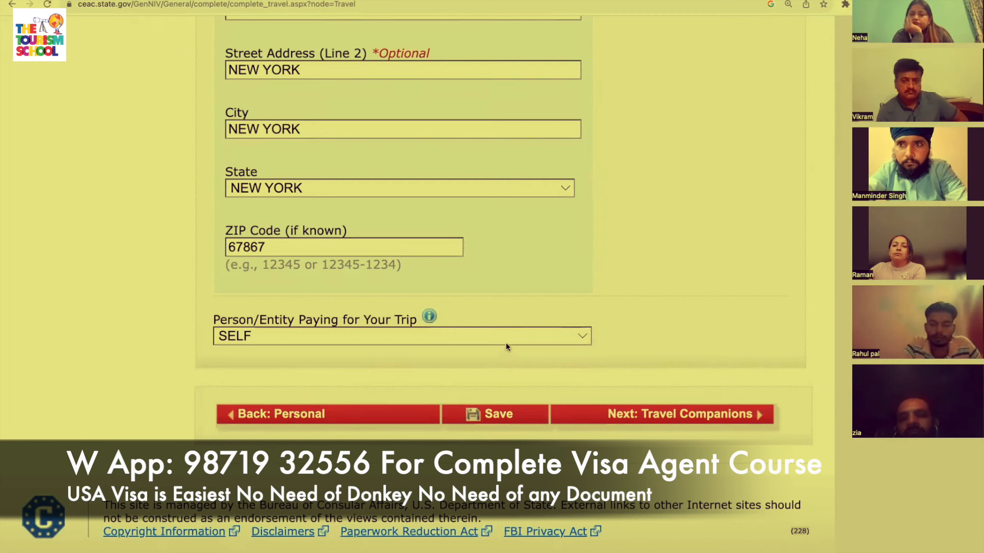
left_click(505, 340)
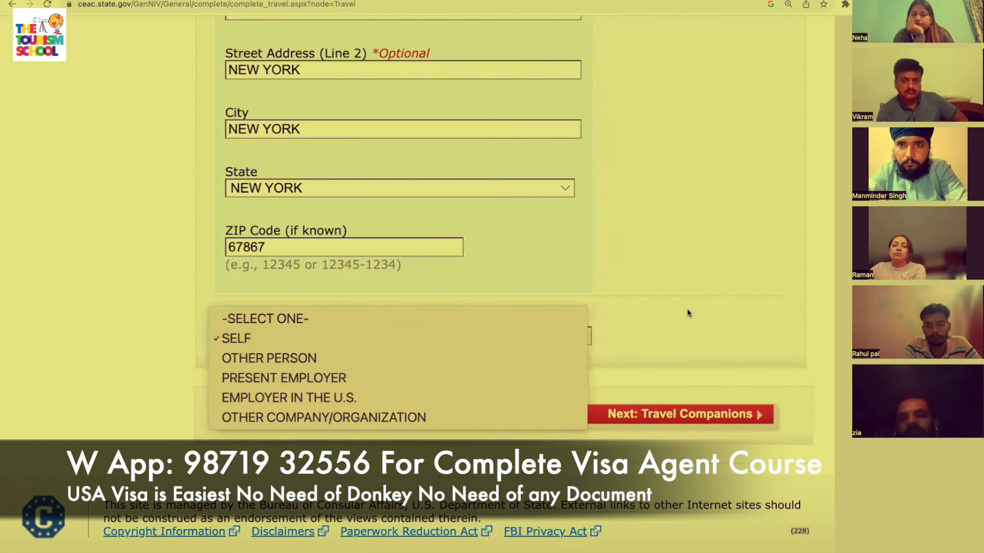
left_click(660, 332)
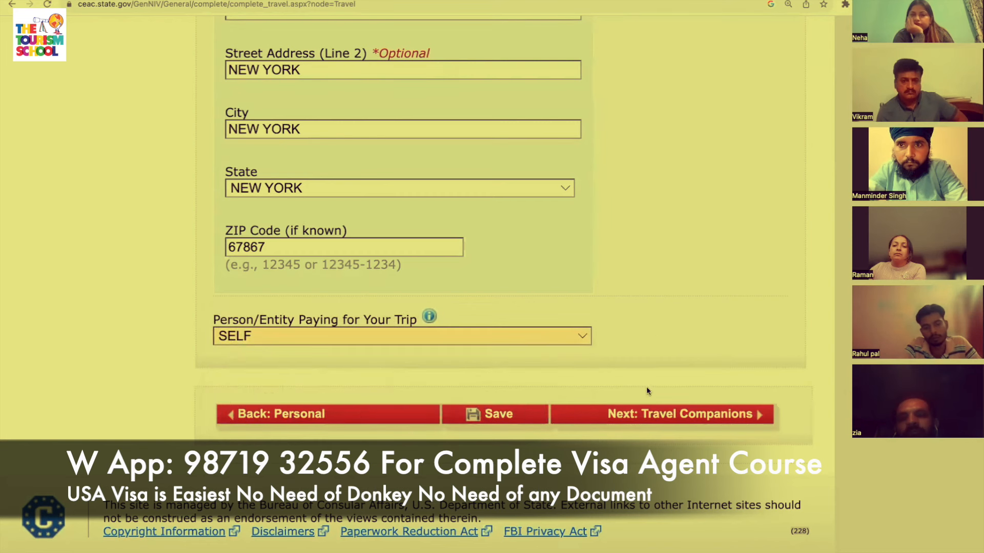
left_click(648, 413)
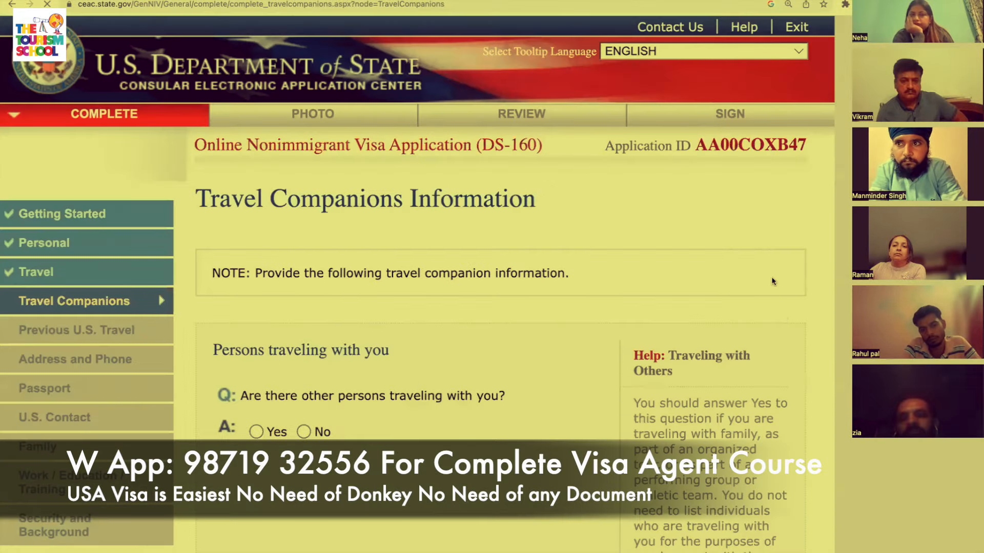
Indicate that the companion is not traveling as part of a group.
scroll(627, 292, "down", 2)
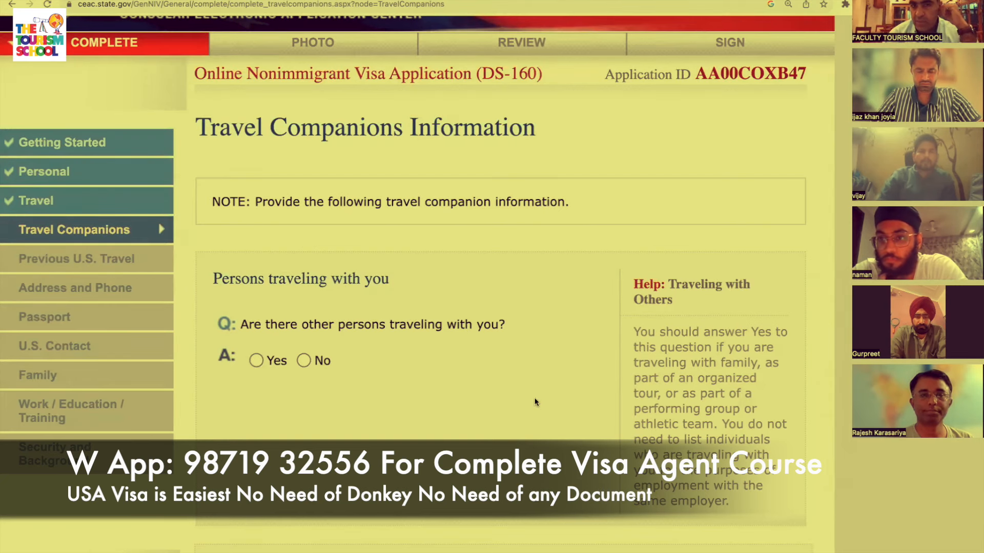
scroll(251, 369, "up", 2)
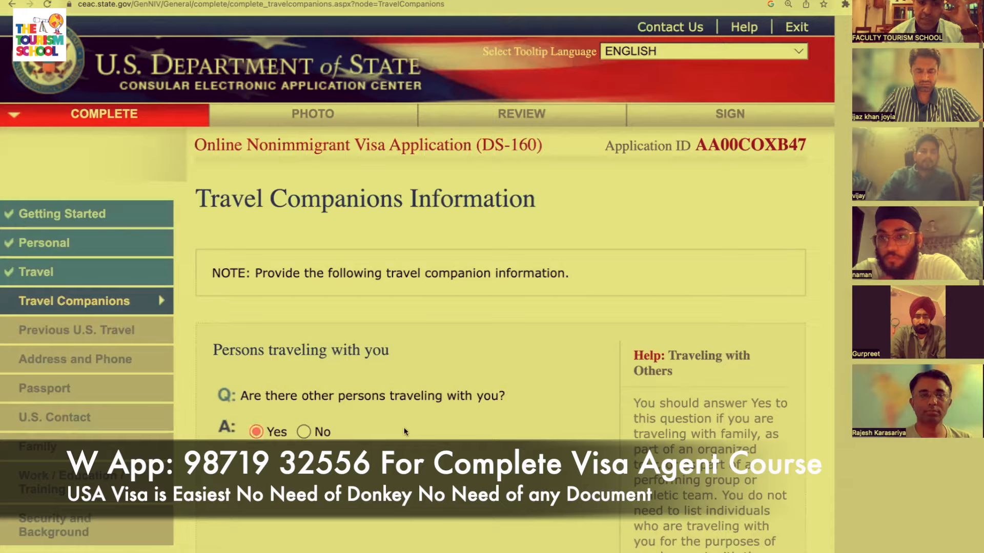
scroll(403, 427, "down", 5)
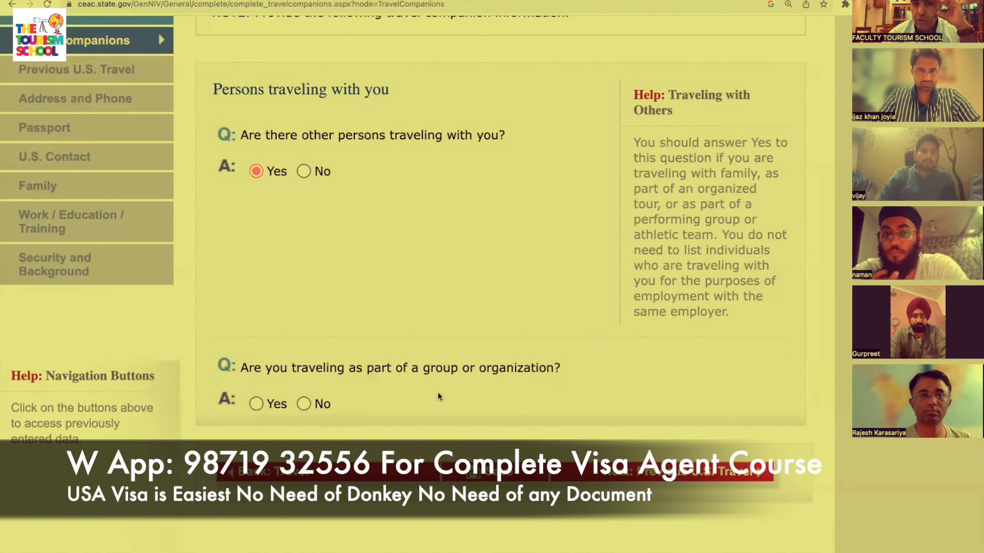
left_click(304, 405)
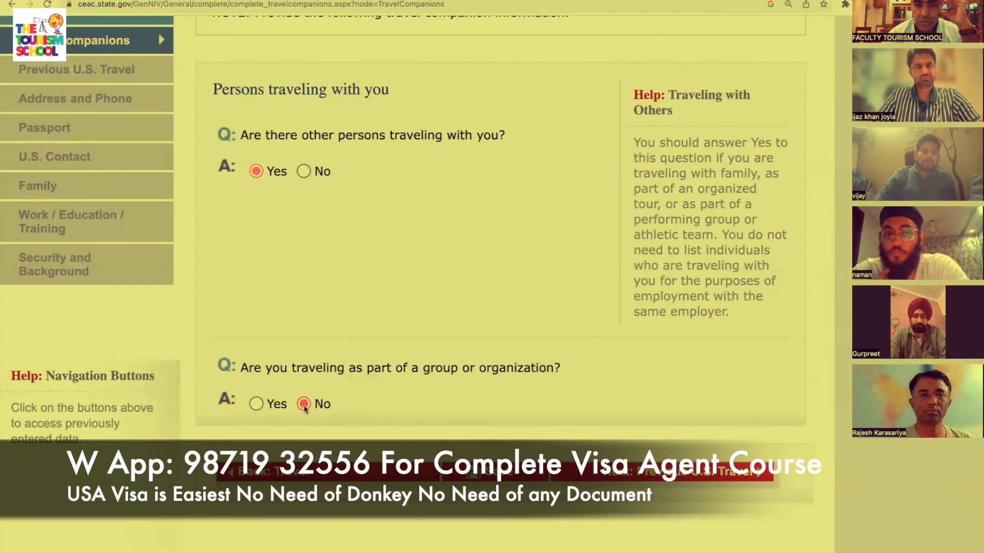
scroll(460, 418, "down", 3)
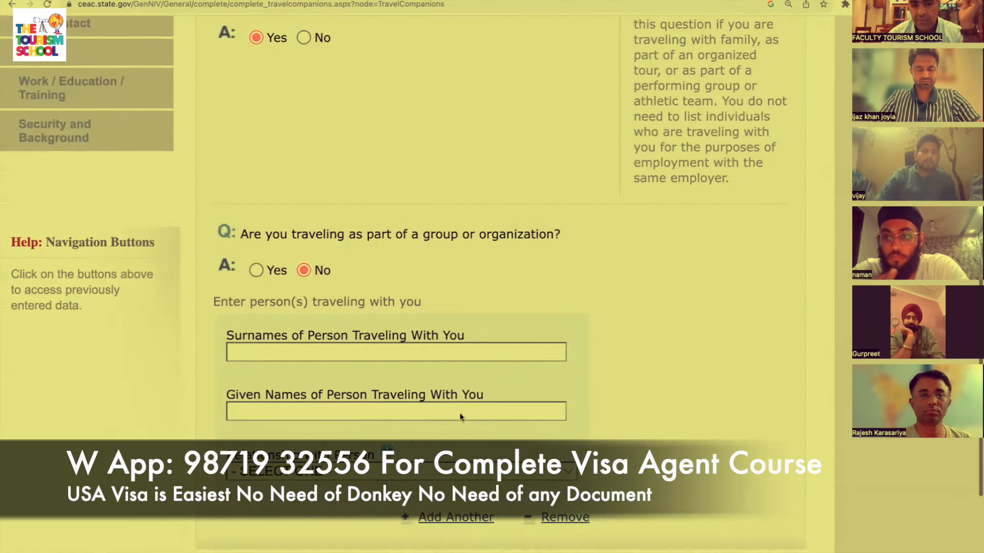
Enter the companion's surname and given names, set relationship SPOUSE, and continue to Previous U.S. Travel.
left_click(353, 327)
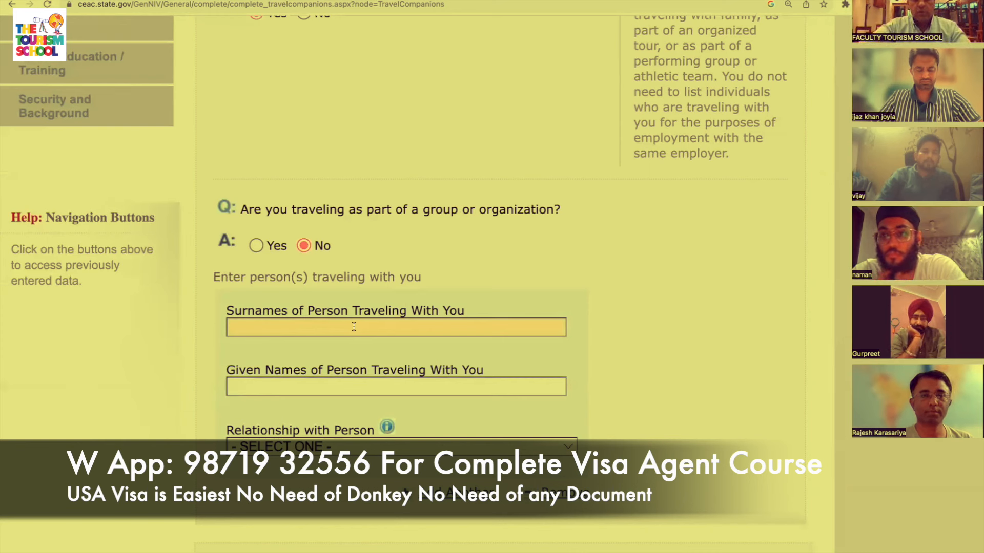
key("Tab")
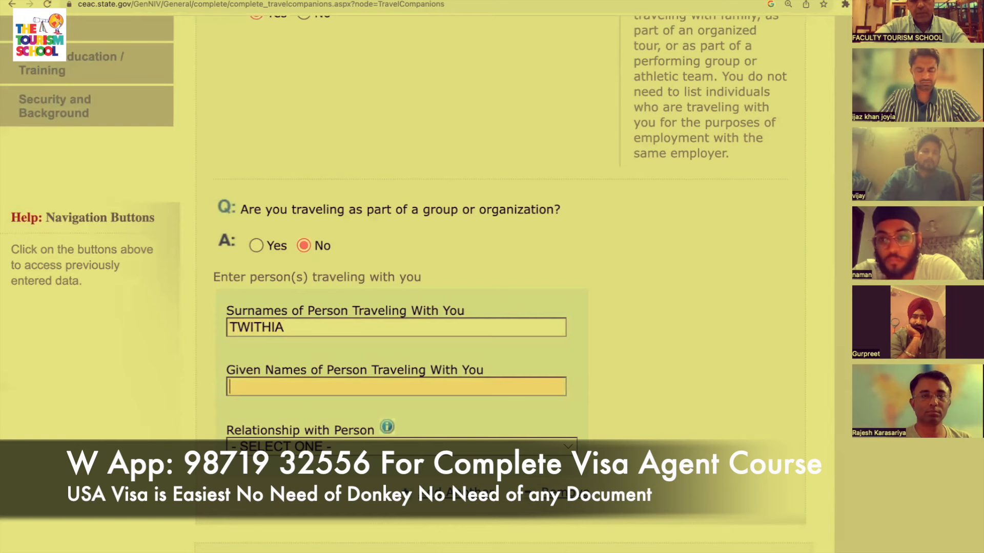
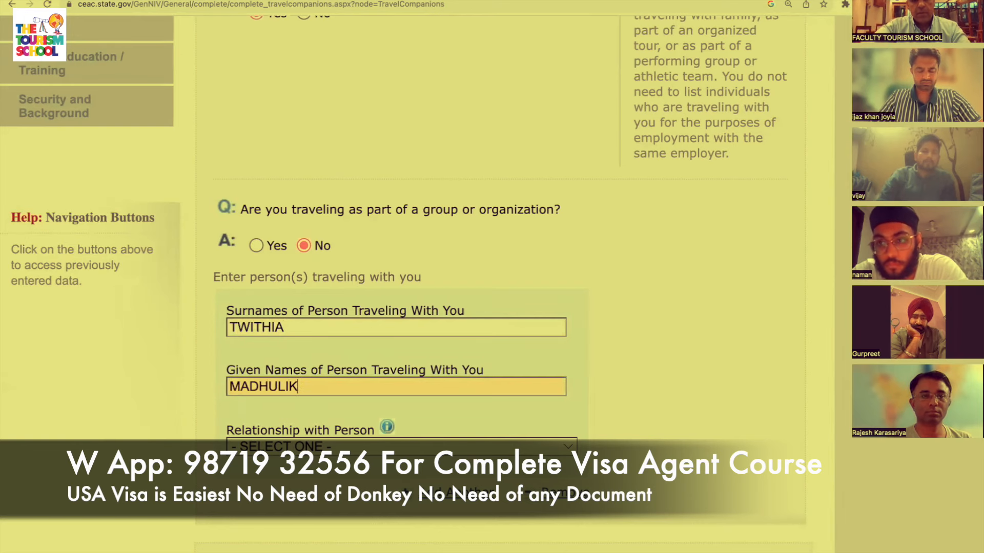
scroll(410, 256, "down", 2)
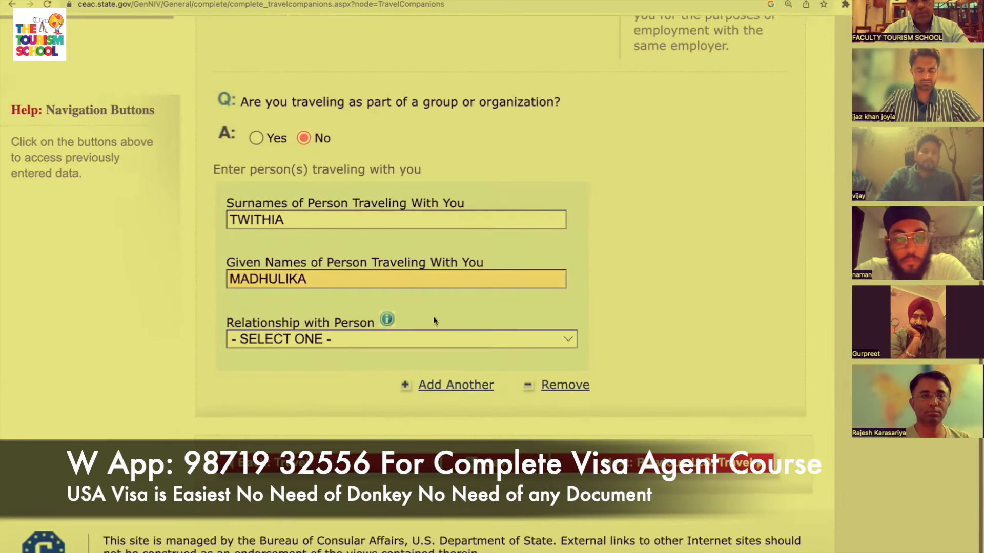
left_click(417, 340)
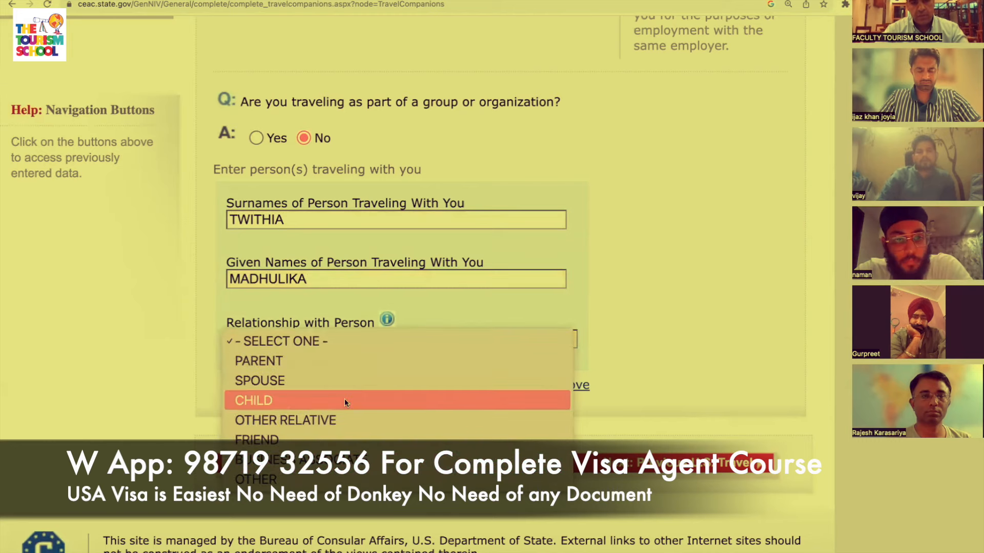
left_click(336, 377)
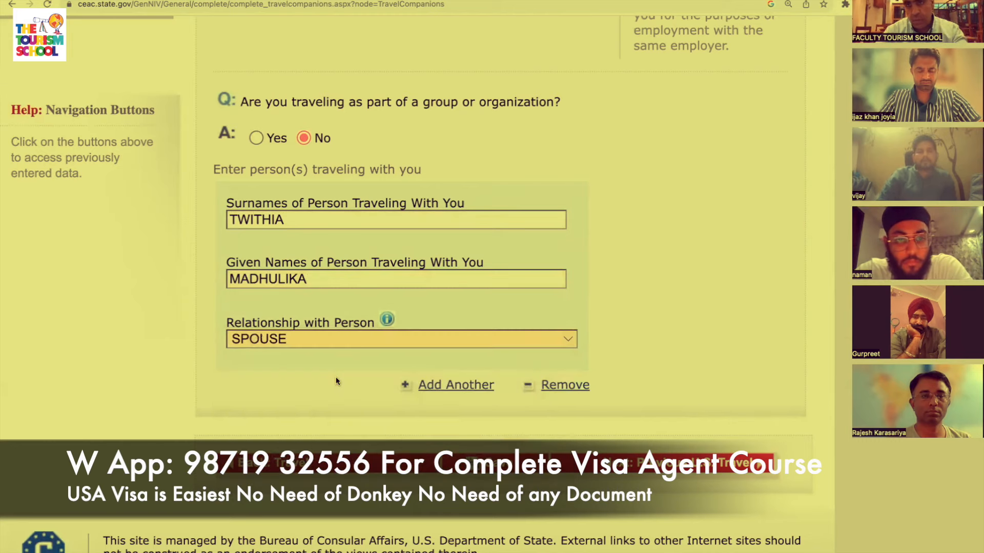
scroll(336, 381, "down", 1)
left_click(710, 423)
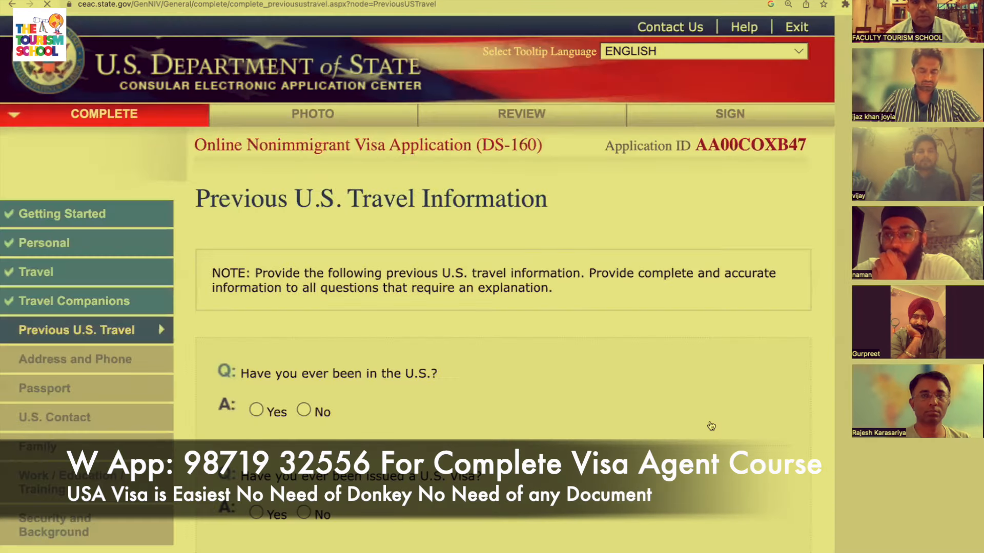
Answer No to prior U.S. visits, prior U.S. visas, and past visa refusals.
scroll(711, 426, "down", 3)
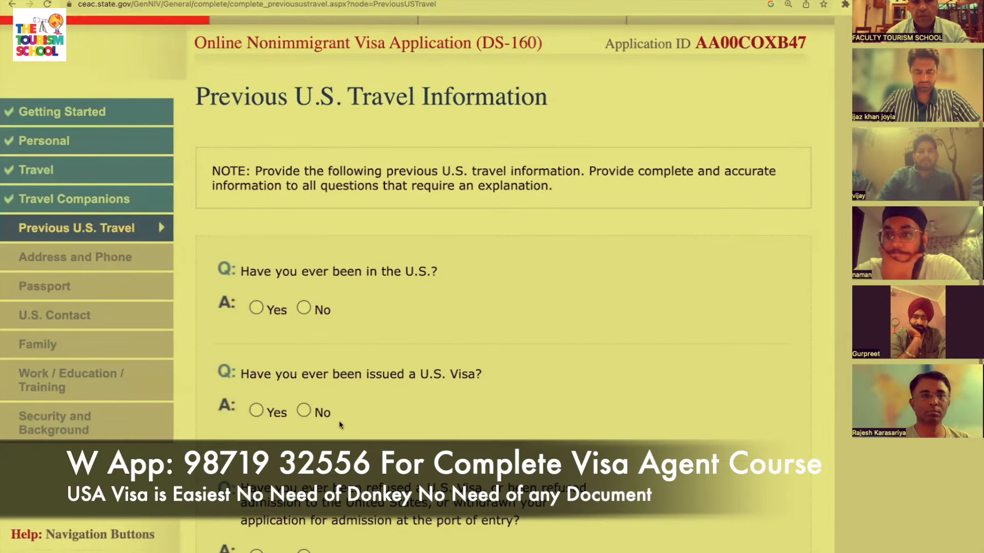
left_click(305, 308)
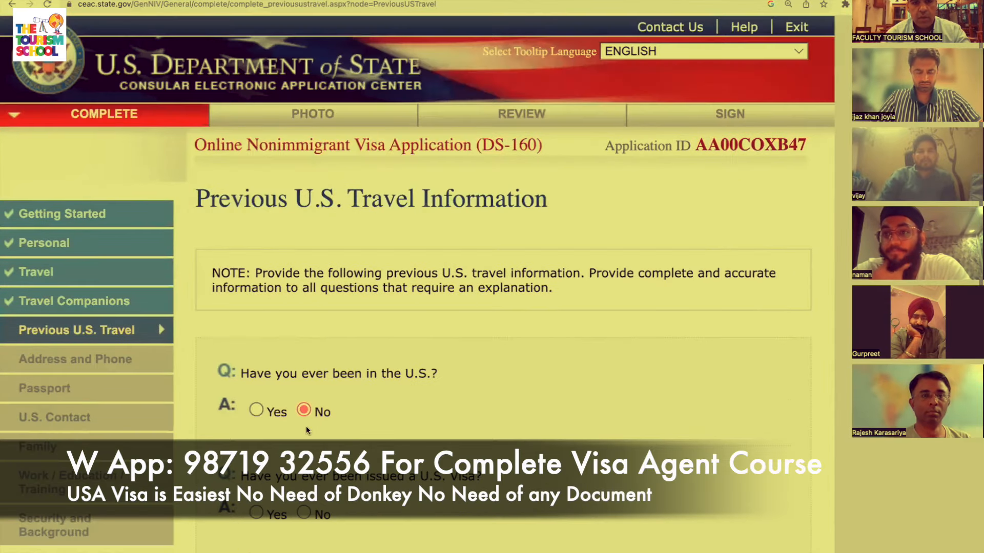
scroll(306, 426, "down", 4)
left_click(315, 373)
scroll(371, 410, "down", 6)
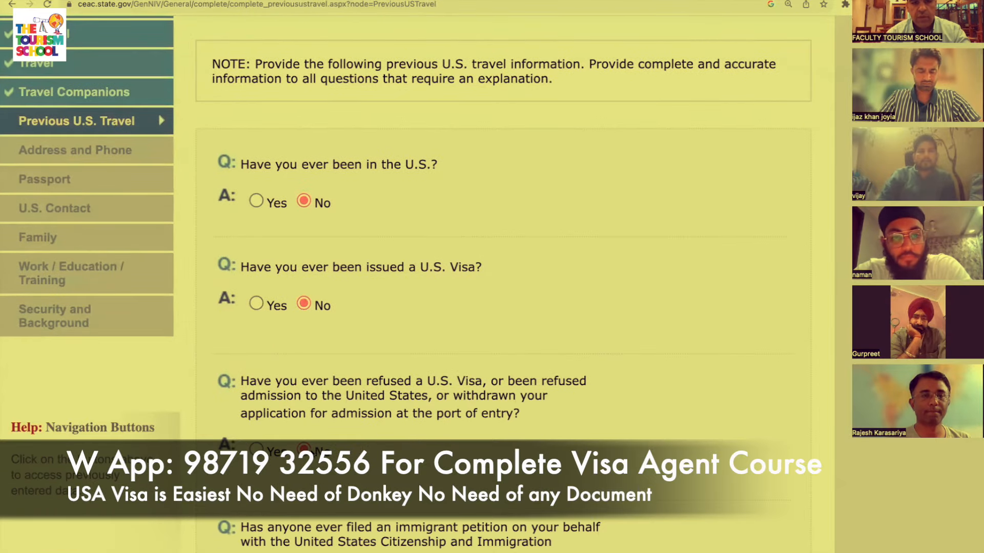
scroll(260, 353, "down", 10)
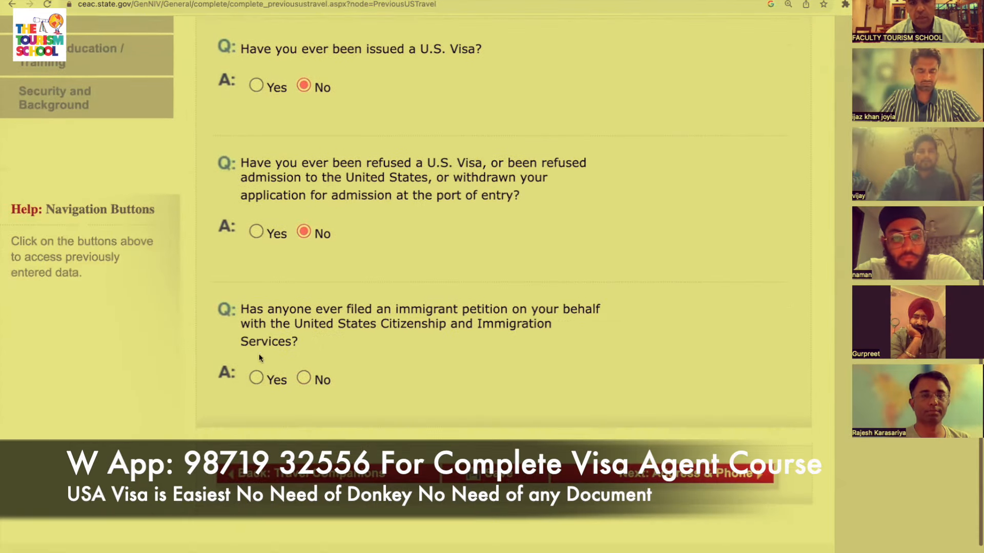
left_click(303, 378)
scroll(737, 508, "up", 4)
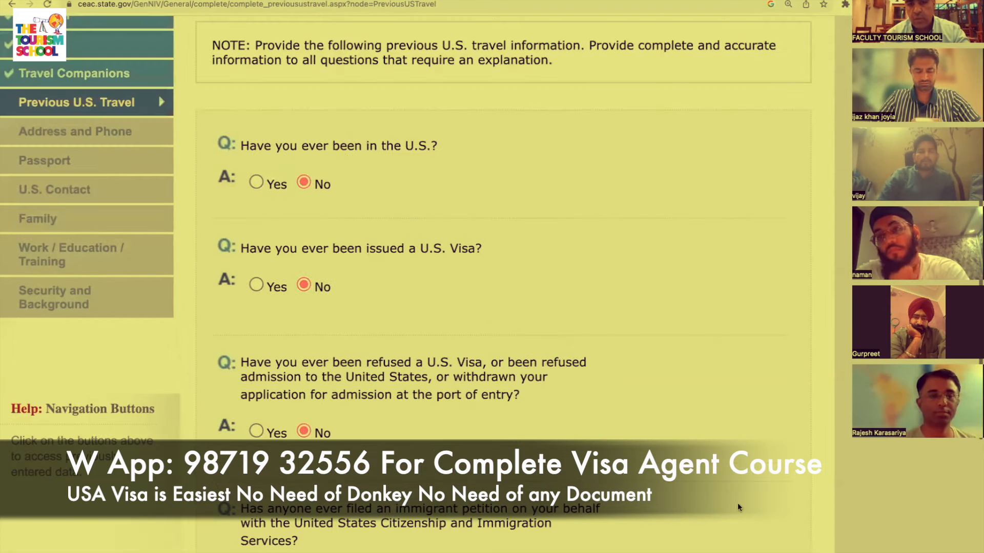
scroll(675, 486, "down", 5)
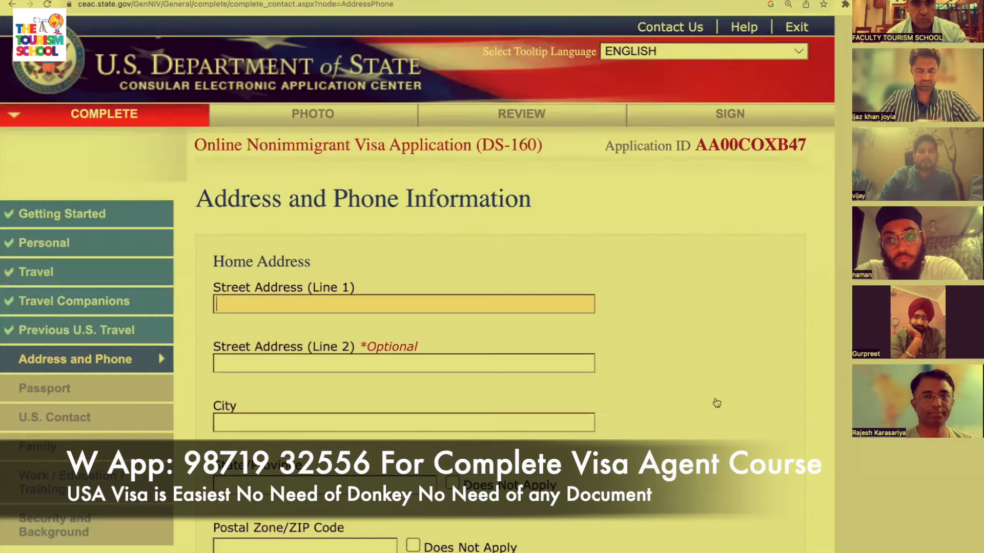
Fill in the home address's first street line and move on to Street Address (Line 2).
scroll(716, 403, "down", 3)
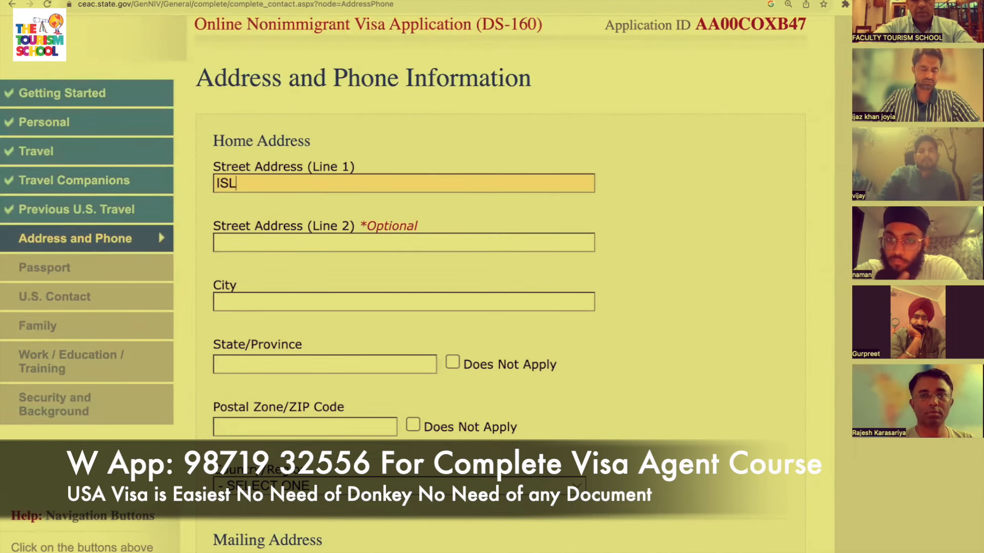
left_click(469, 244)
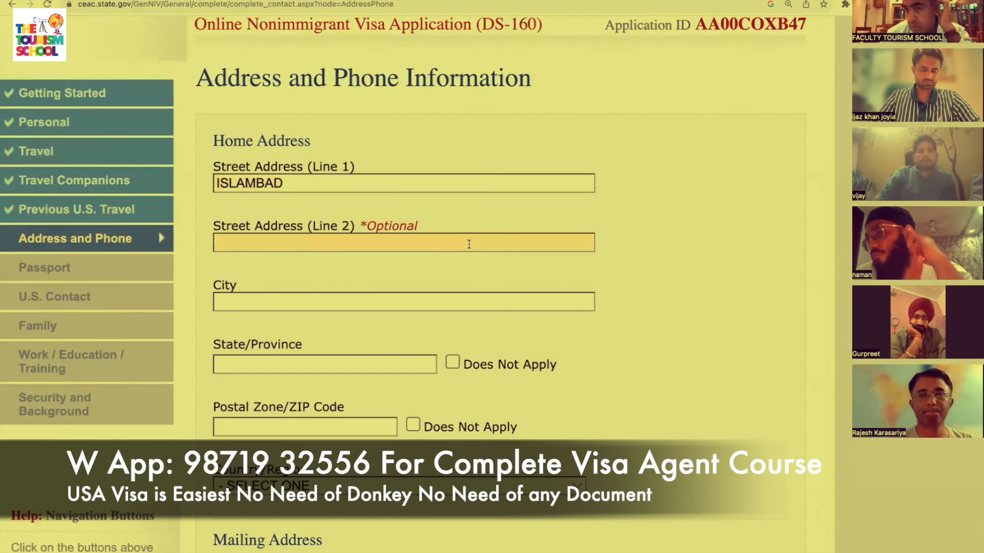
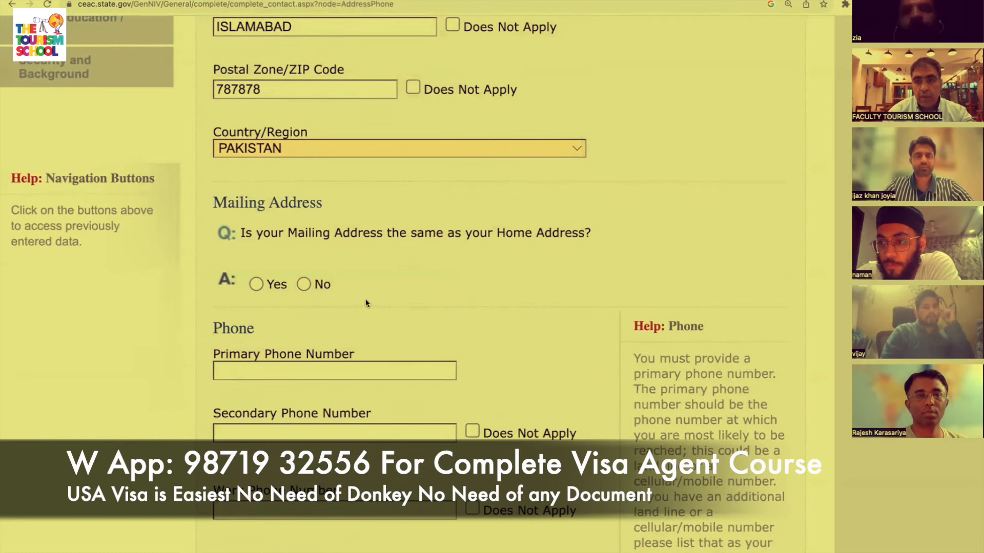
Set the mailing address to match the home address and enter the primary phone number.
left_click(272, 282)
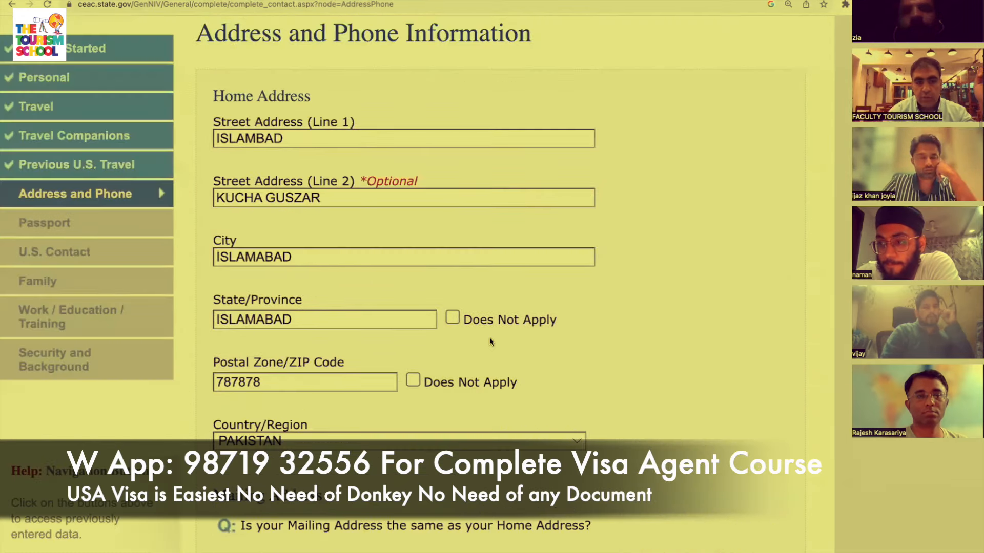
scroll(490, 342, "down", 4)
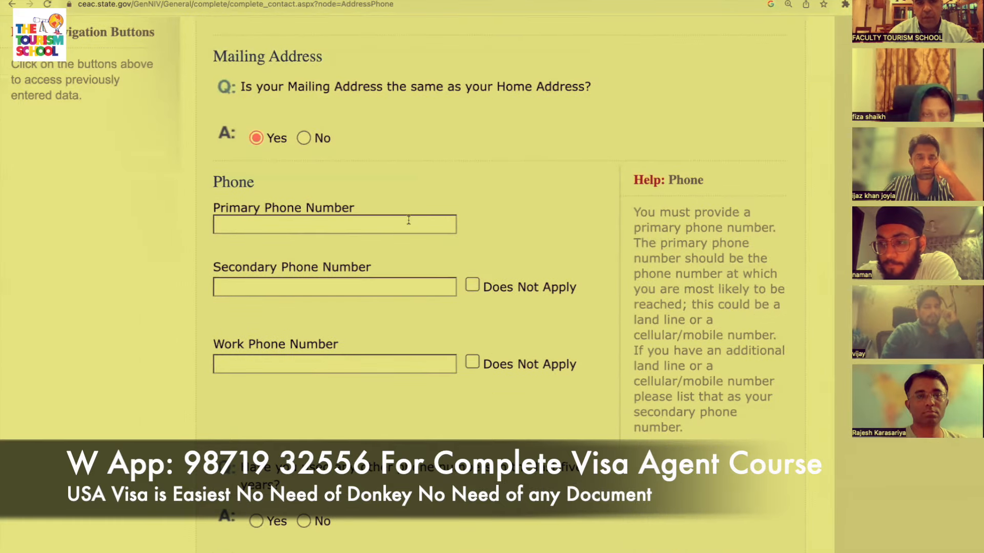
left_click(411, 219)
type("9898")
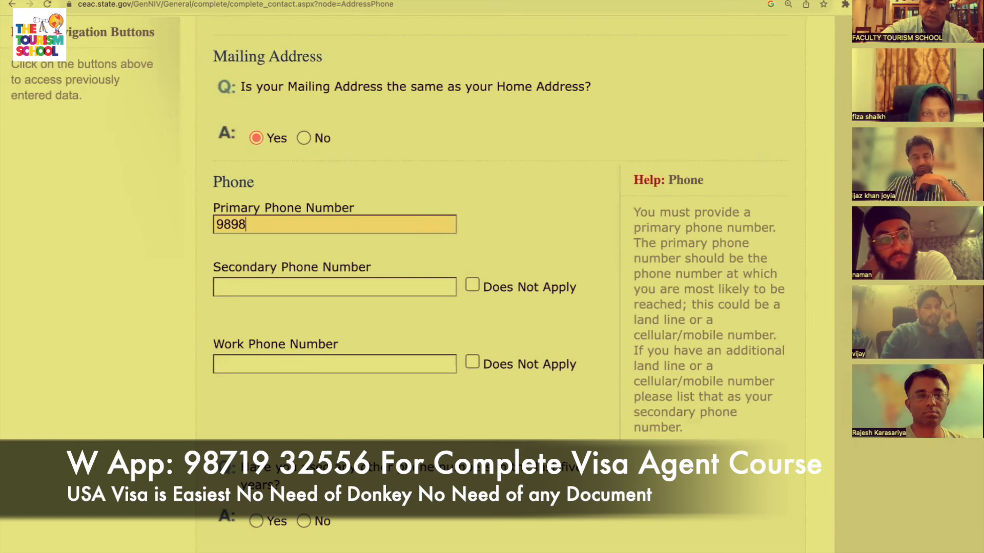
type("989898")
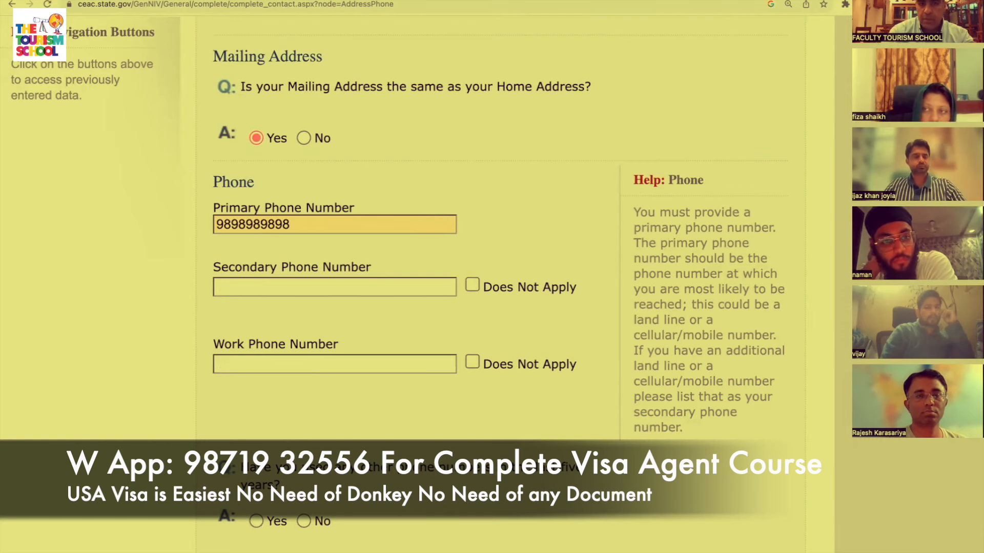
scroll(490, 276, "down", 1)
scroll(445, 323, "down", 1)
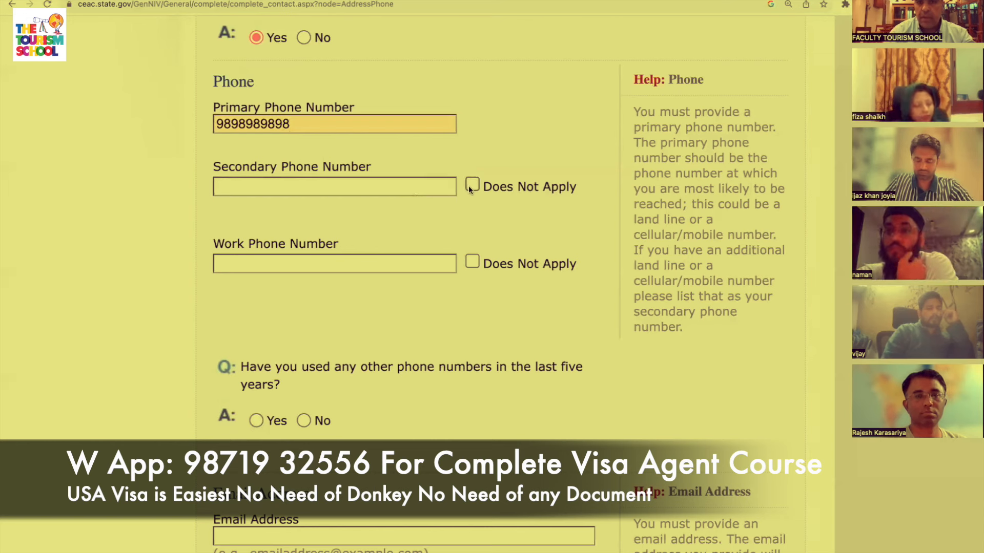
Mark the secondary phone as Does Not Apply and enter the work phone number.
left_click(469, 185)
left_click(410, 263)
type("9090909")
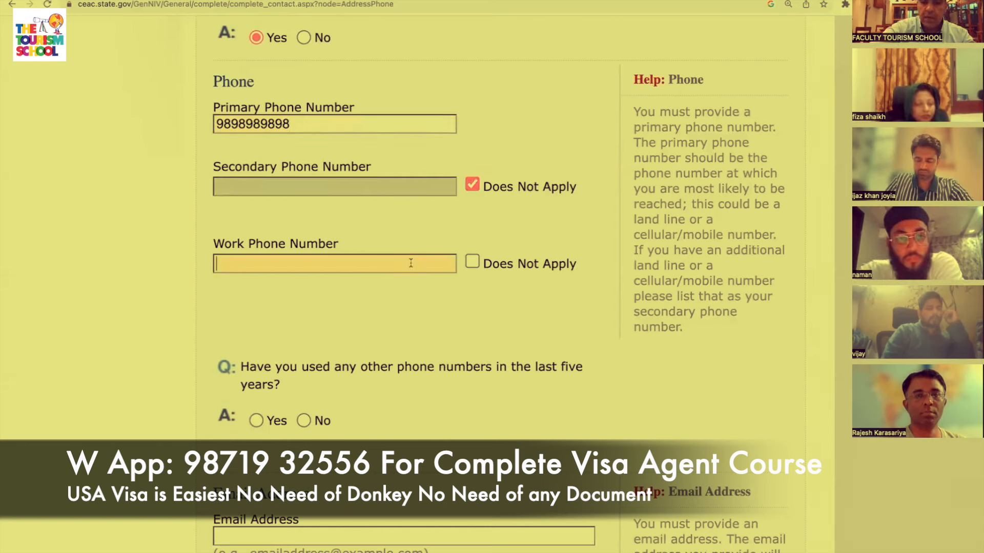
type("090")
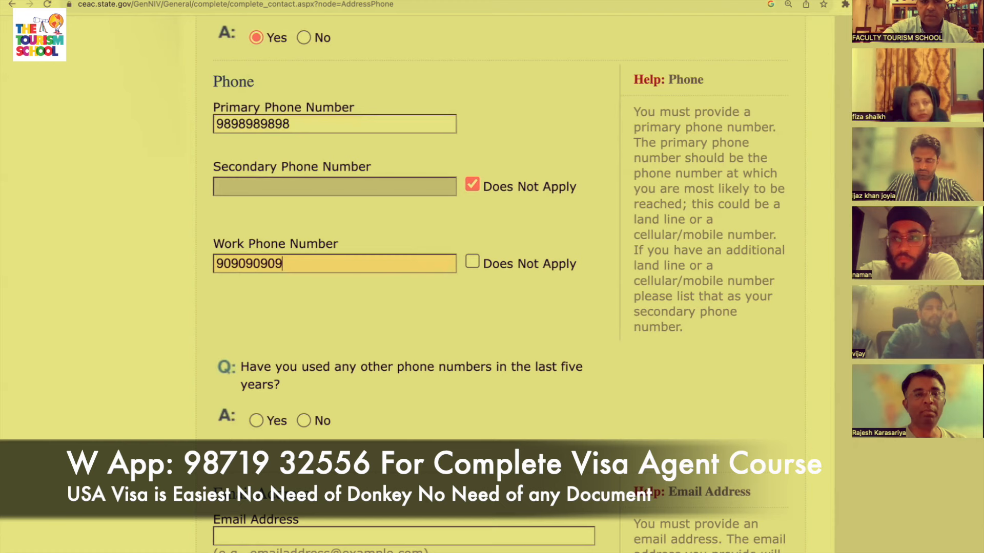
Answer No to other phone numbers used in the last five years.
scroll(410, 257, "down", 1)
scroll(410, 257, "down", 2)
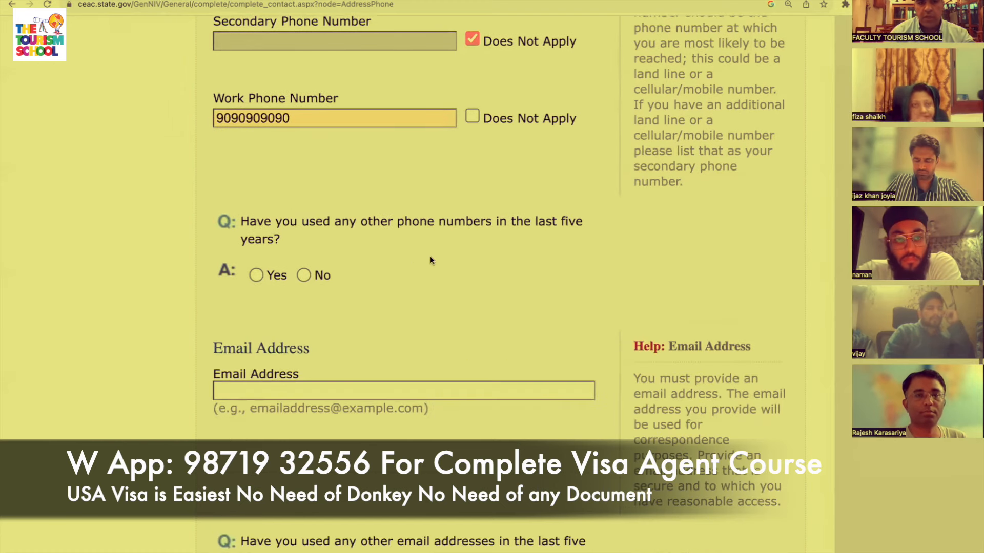
scroll(456, 258, "down", 1)
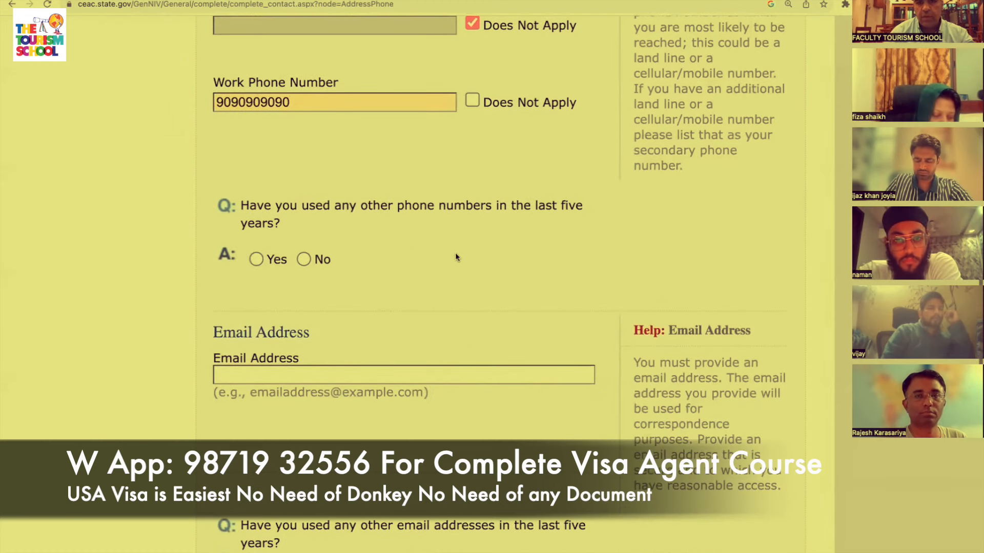
left_click(256, 259)
left_click(304, 259)
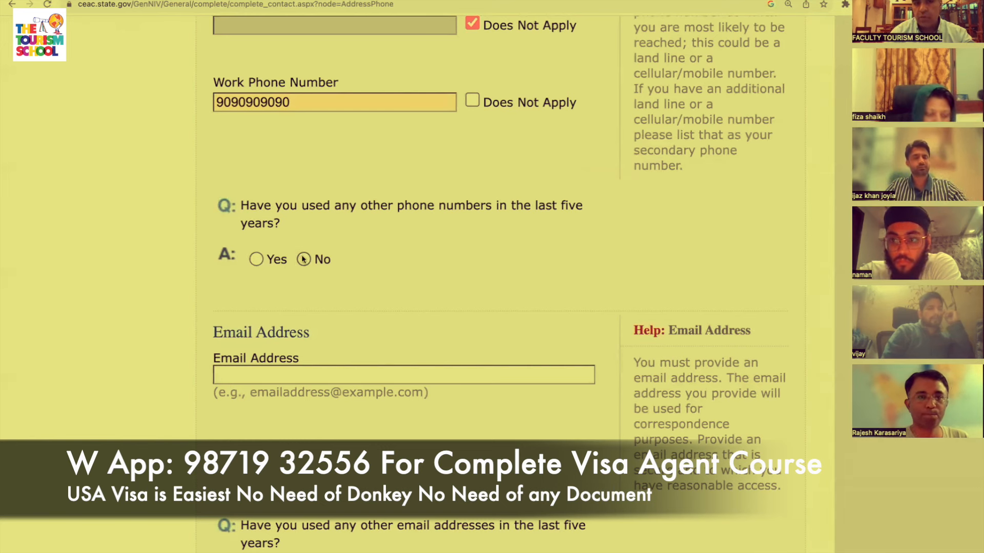
scroll(435, 307, "down", 8)
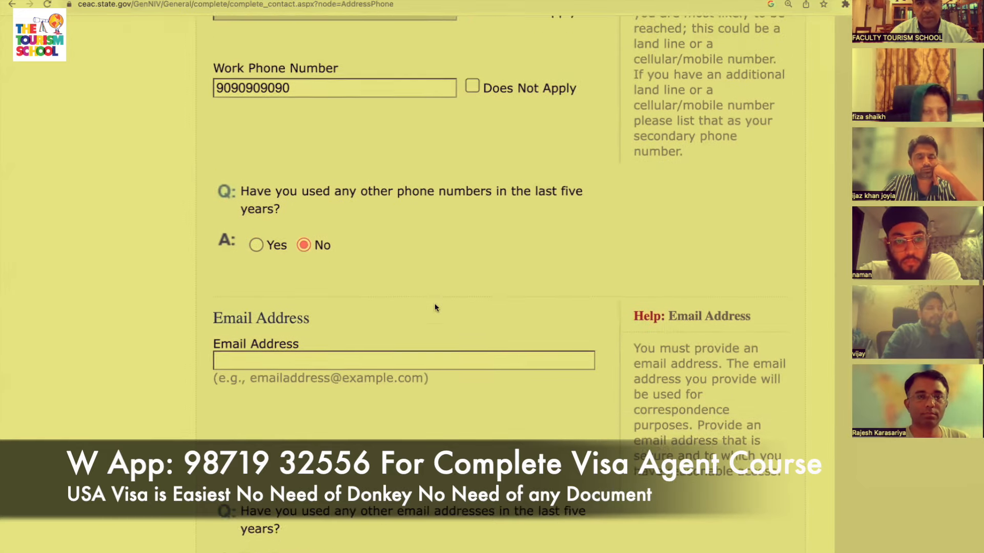
Enter the main email address, correcting its domain typo.
left_click(437, 262)
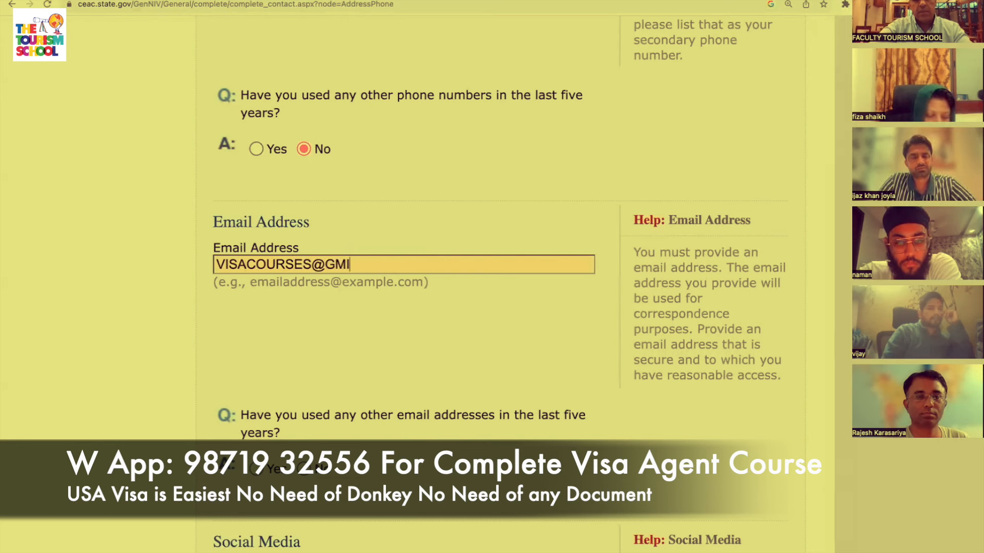
key("Tab")
scroll(294, 253, "down", 3)
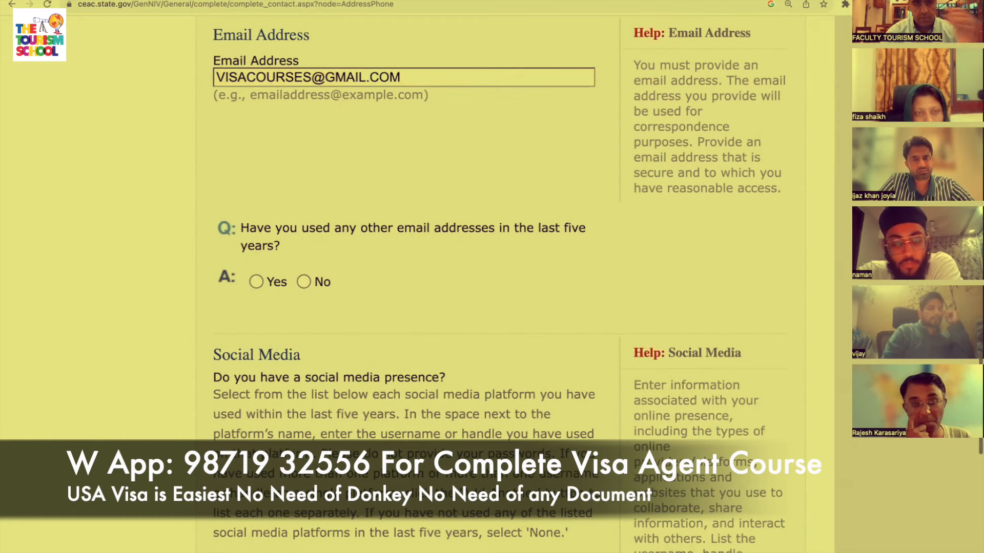
Answer Yes to other email addresses and enter the additional email address.
left_click(256, 282)
scroll(255, 280, "up", 5)
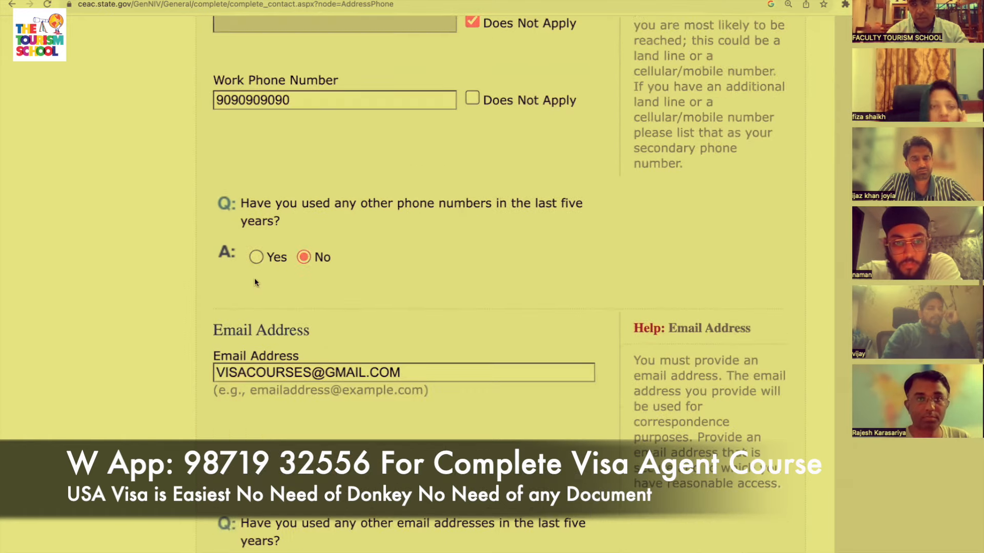
scroll(429, 478, "down", 4)
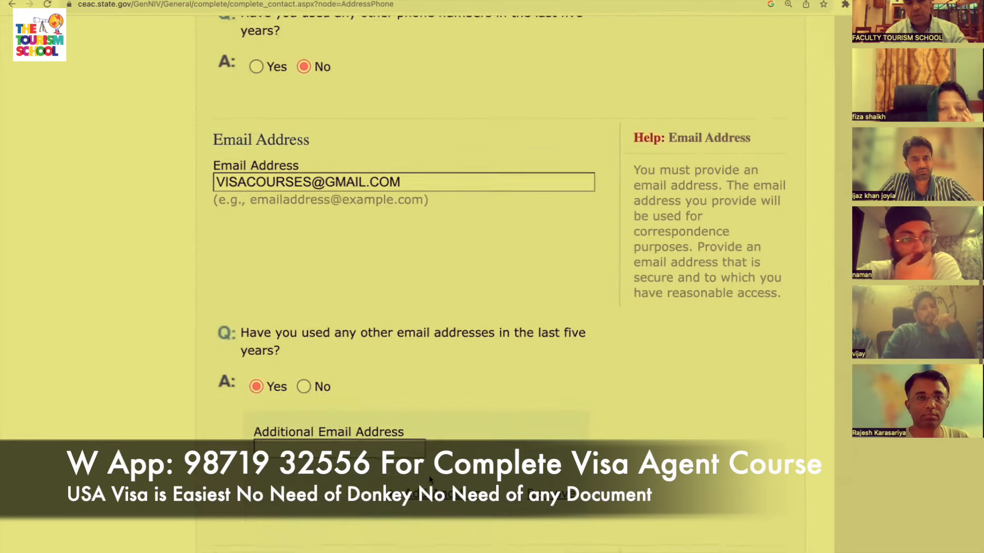
left_click(377, 382)
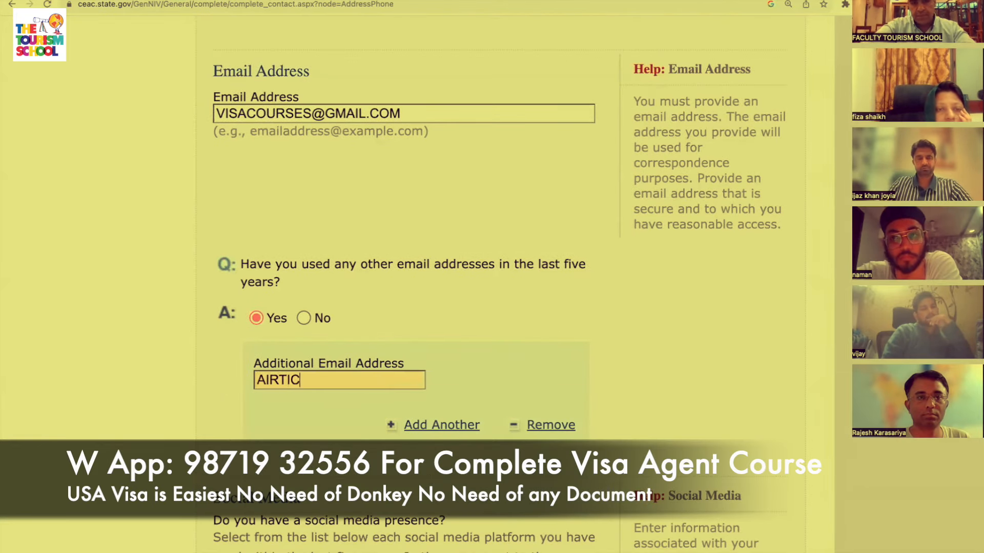
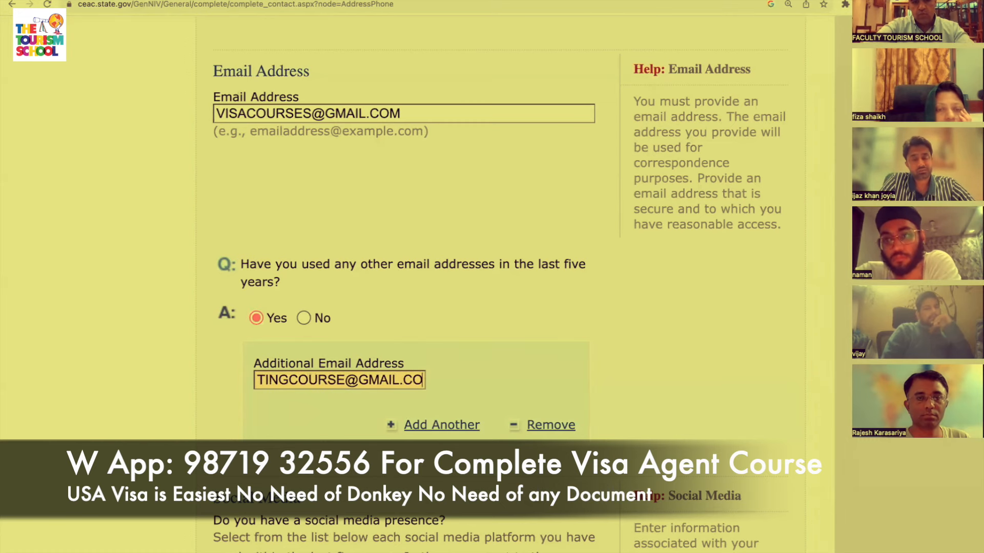
scroll(392, 383, "down", 10)
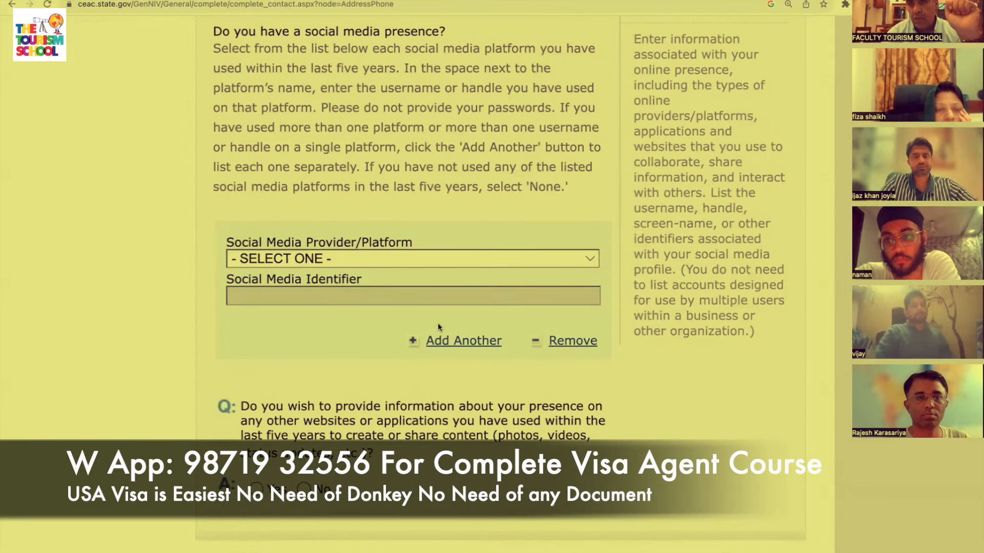
Choose NONE from the Social Media Provider/Platform list, leaving the identifier blank.
left_click(459, 260)
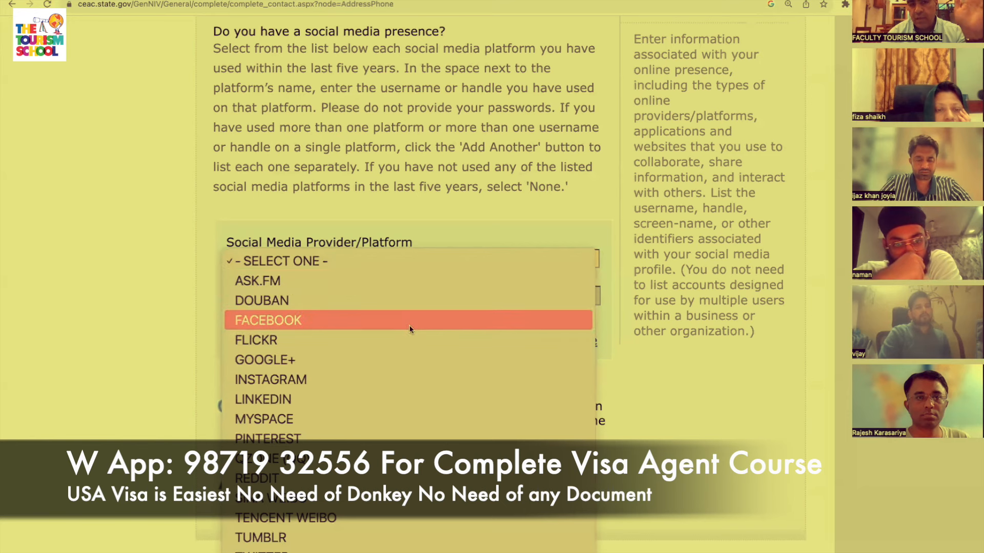
scroll(410, 372, "down", 3)
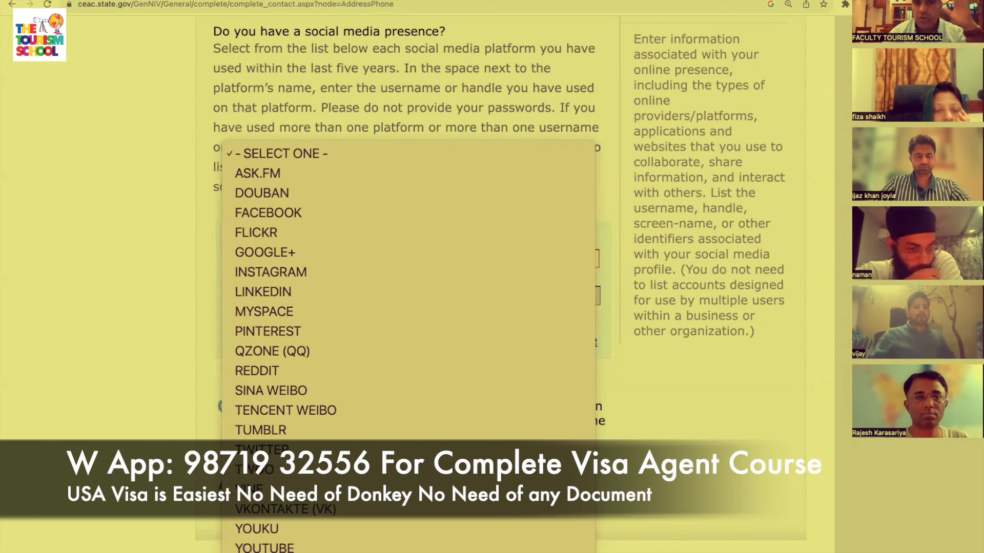
left_click(267, 552)
scroll(408, 277, "up", 6)
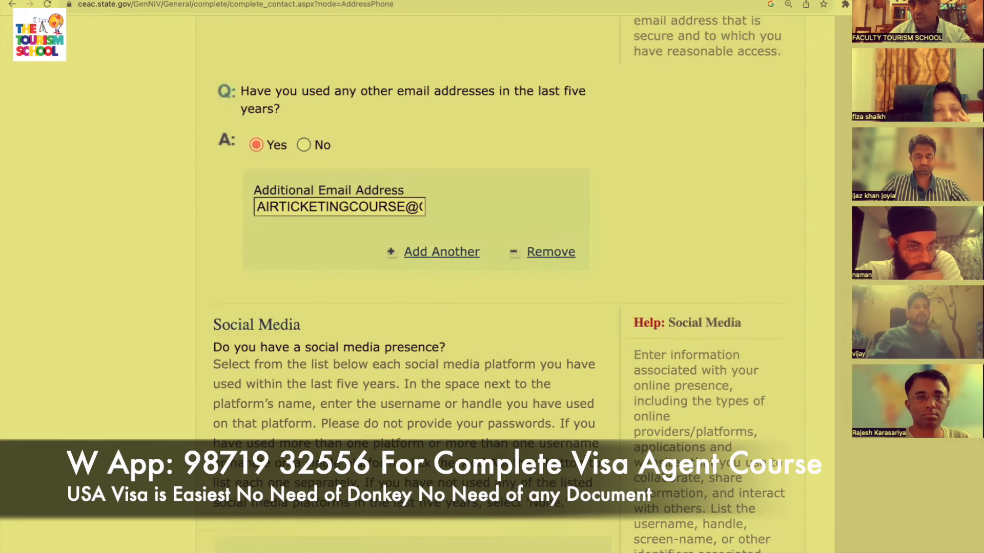
scroll(407, 277, "down", 8)
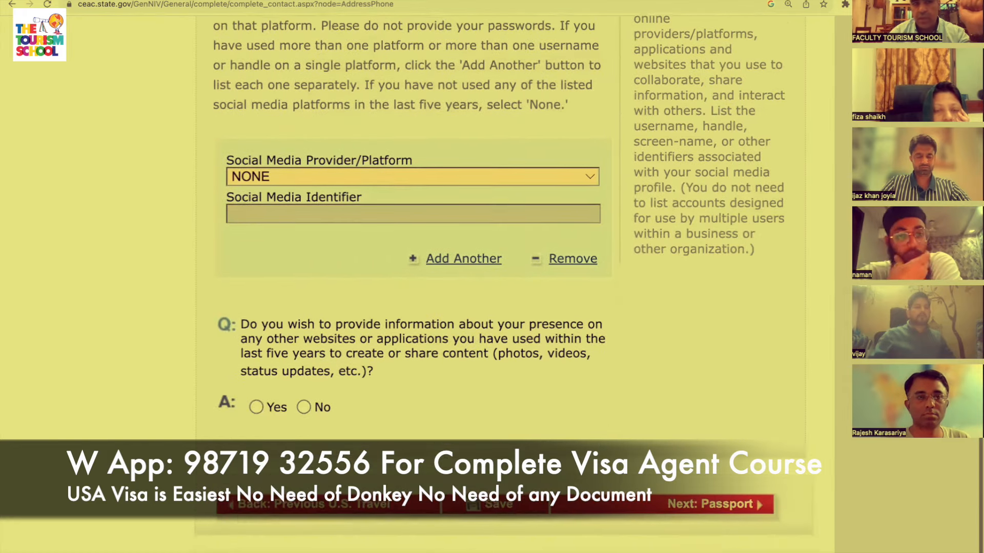
scroll(481, 330, "down", 1)
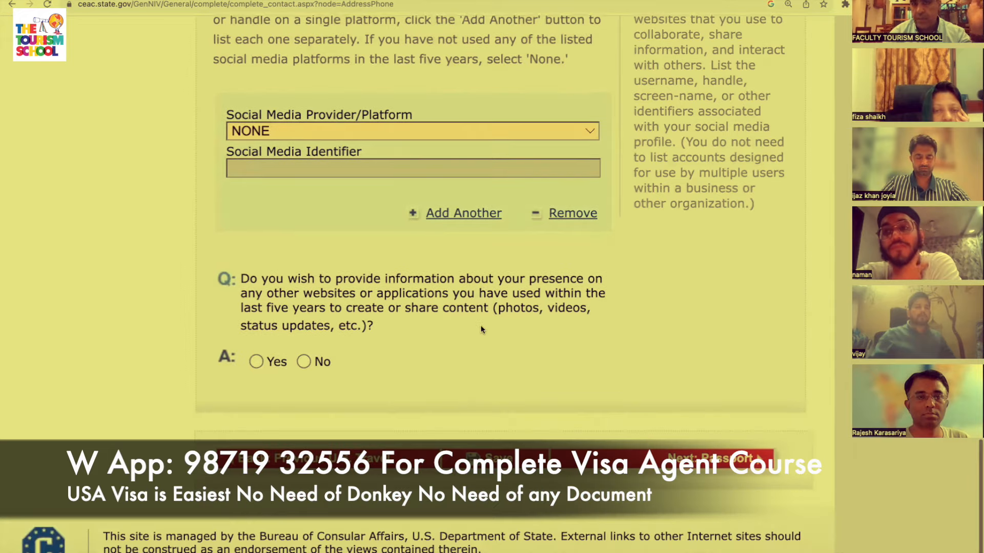
scroll(482, 329, "down", 1)
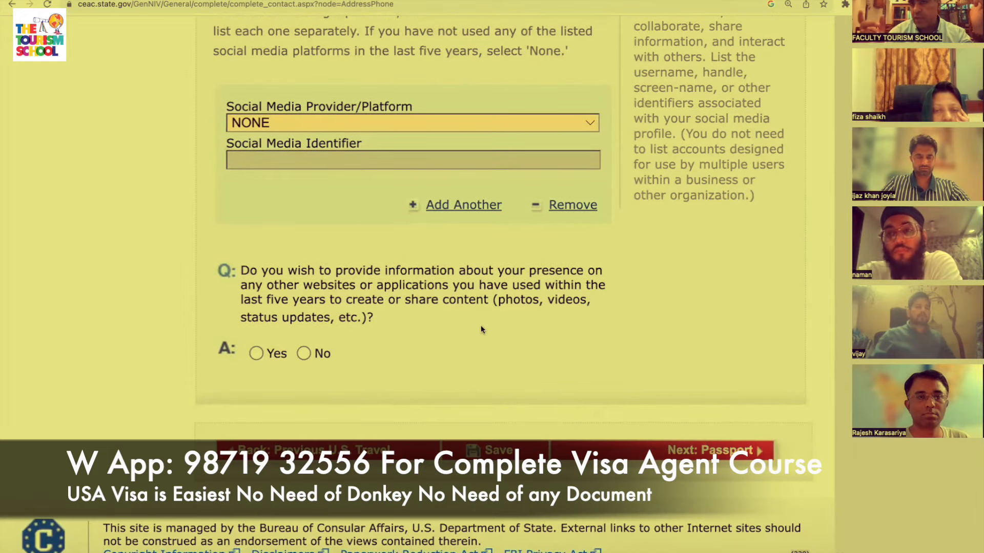
scroll(481, 330, "down", 1)
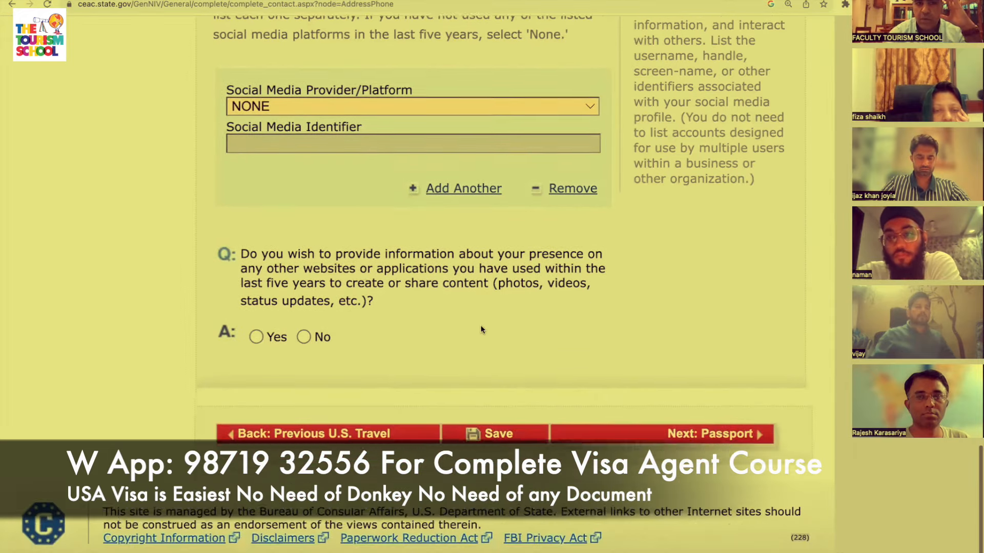
scroll(482, 330, "down", 1)
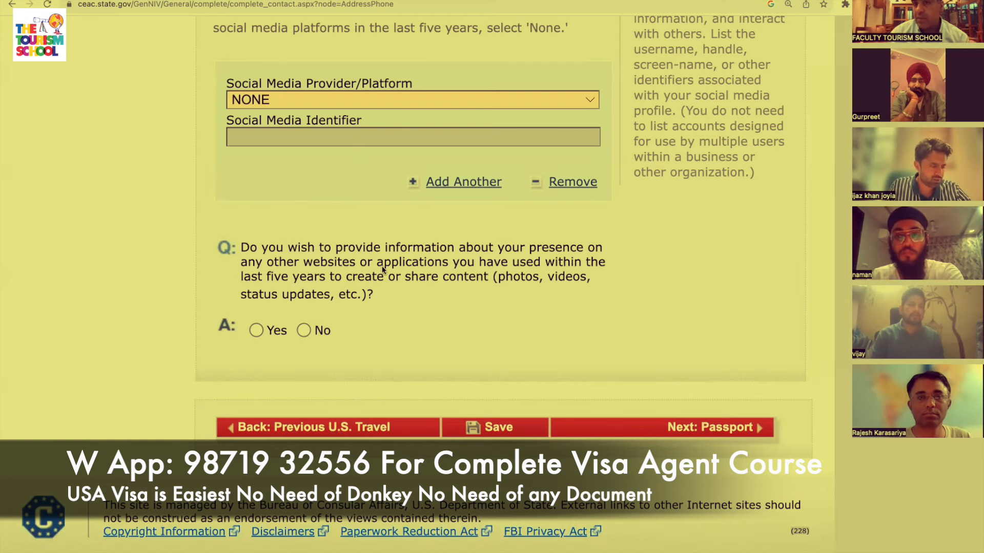
left_click(256, 330)
scroll(325, 379, "down", 7)
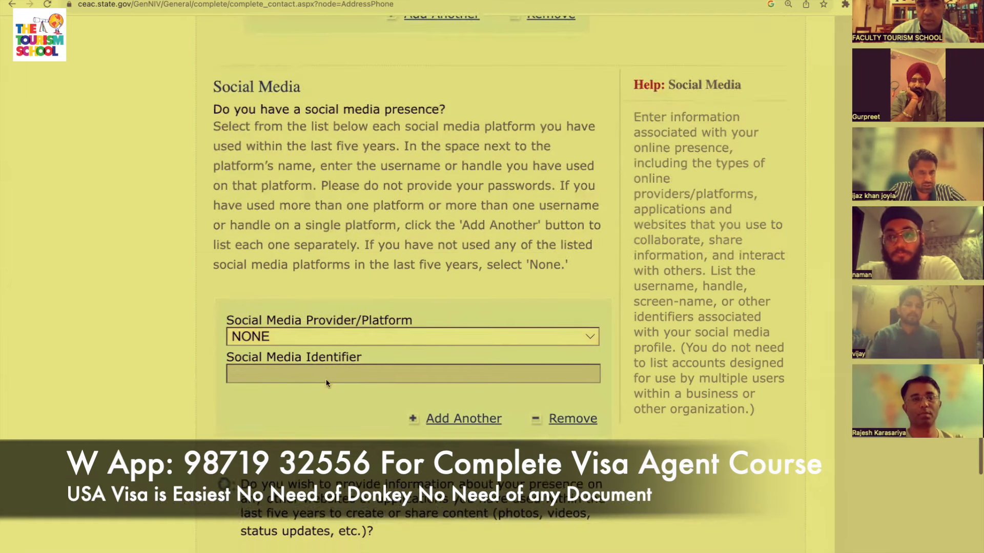
left_click(372, 361)
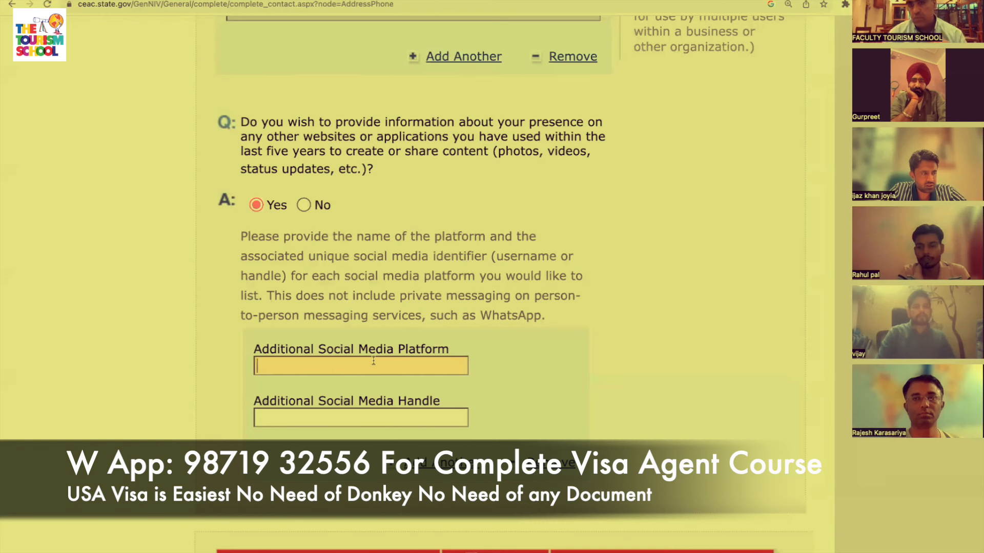
type("WWW")
key("BackSpace")
key("BackSpace")
key("BackSpace")
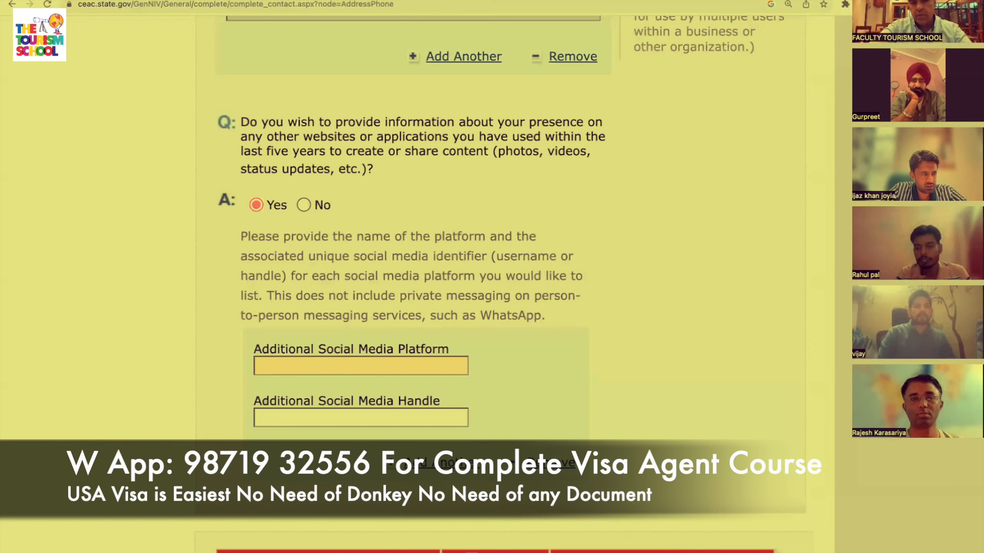
type("WWW.")
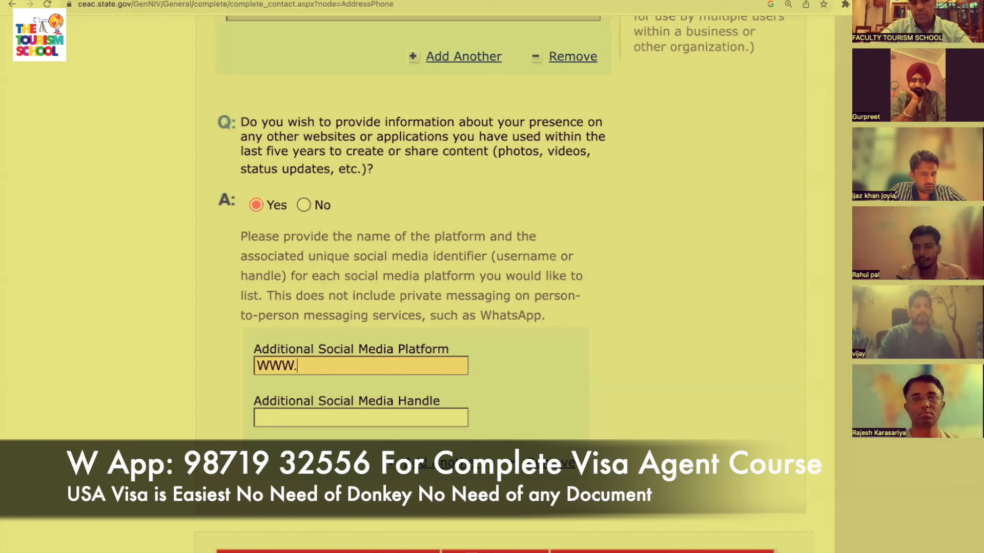
type("THETOURIS")
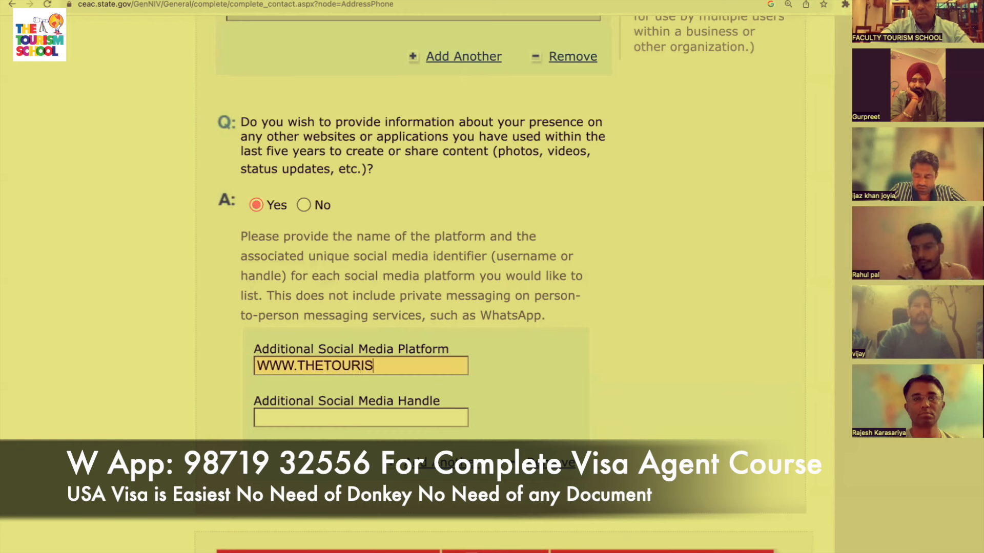
type("MSCHOOLCO")
key("BackSpace")
key("BackSpace")
type(".COM")
key("Tab")
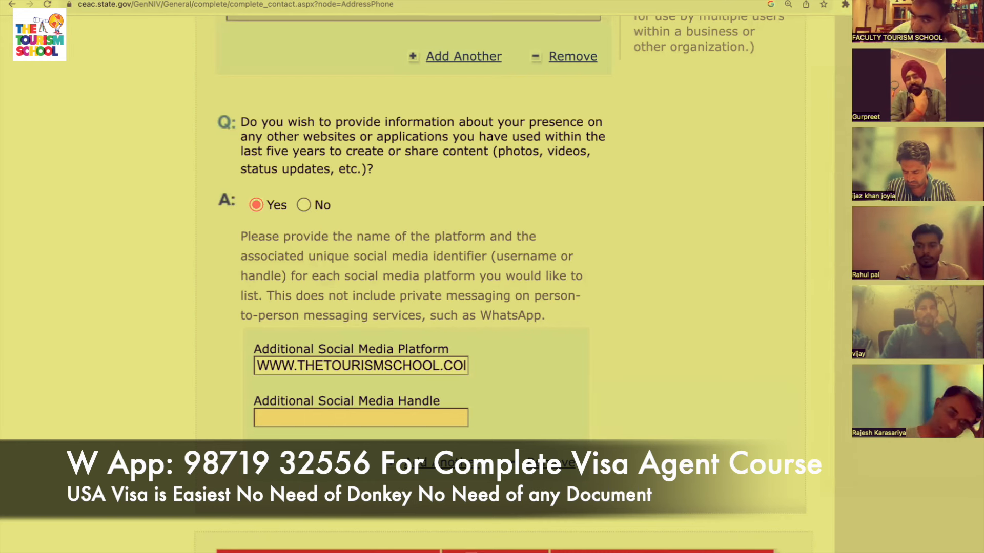
scroll(718, 440, "down", 3)
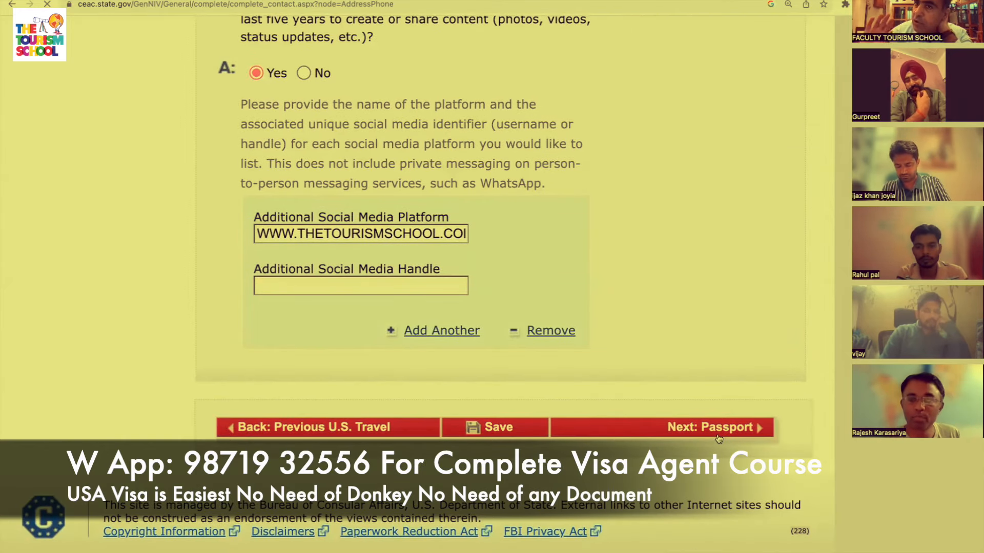
Fill the flagged social media handle with THE TOURISM SCHOOL and continue to Passport Information.
left_click(718, 436)
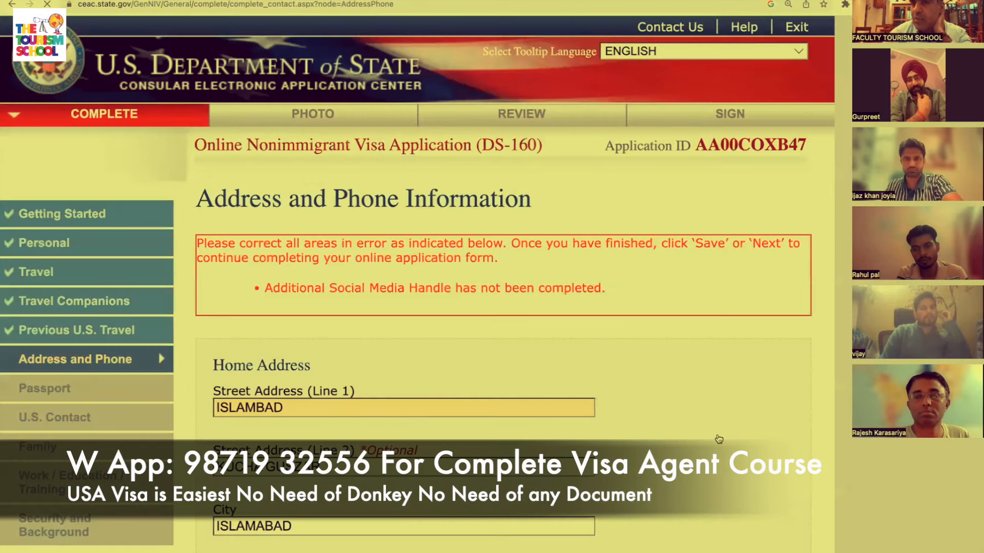
scroll(718, 431, "down", 15)
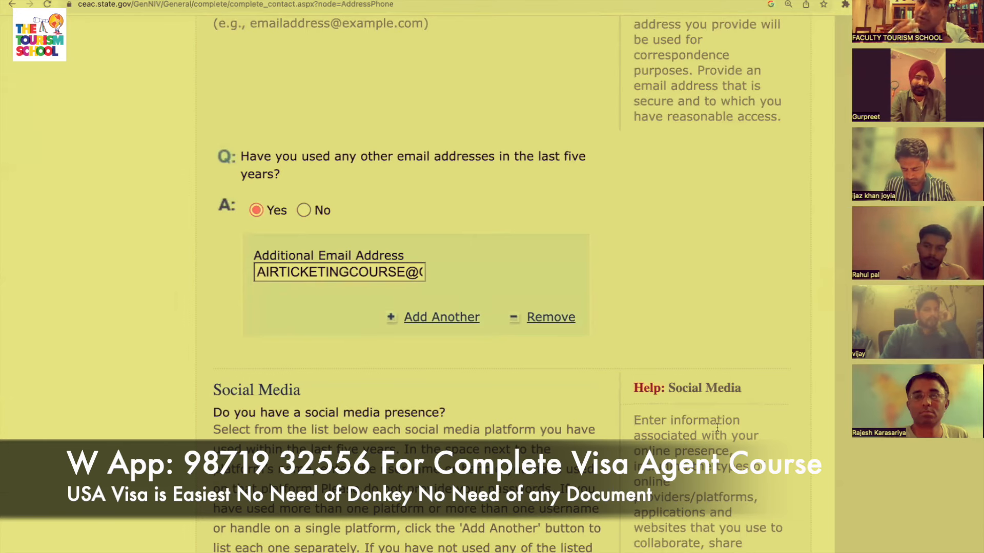
scroll(717, 427, "down", 10)
scroll(718, 427, "up", 1)
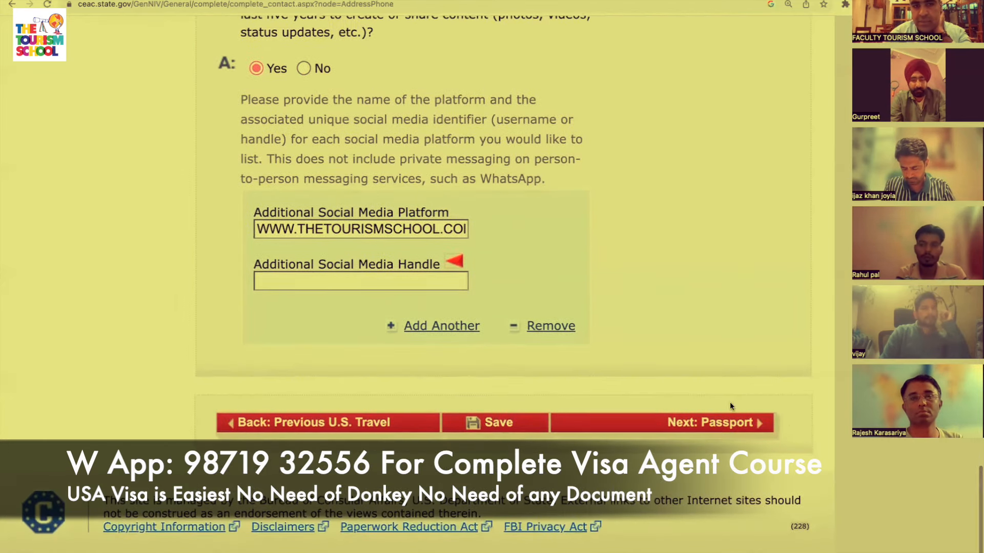
left_click(423, 284)
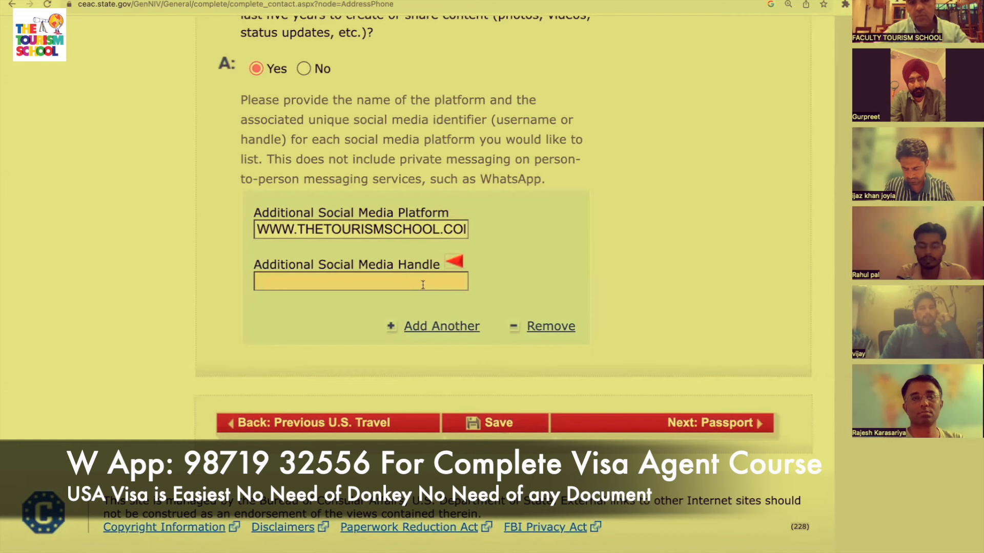
type("THE TOURISM SCHOOL")
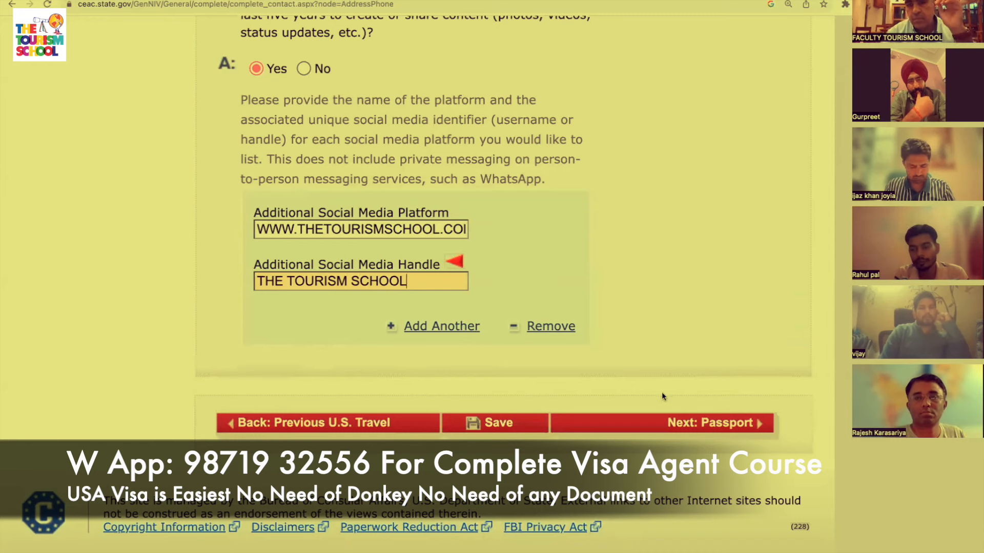
left_click(668, 422)
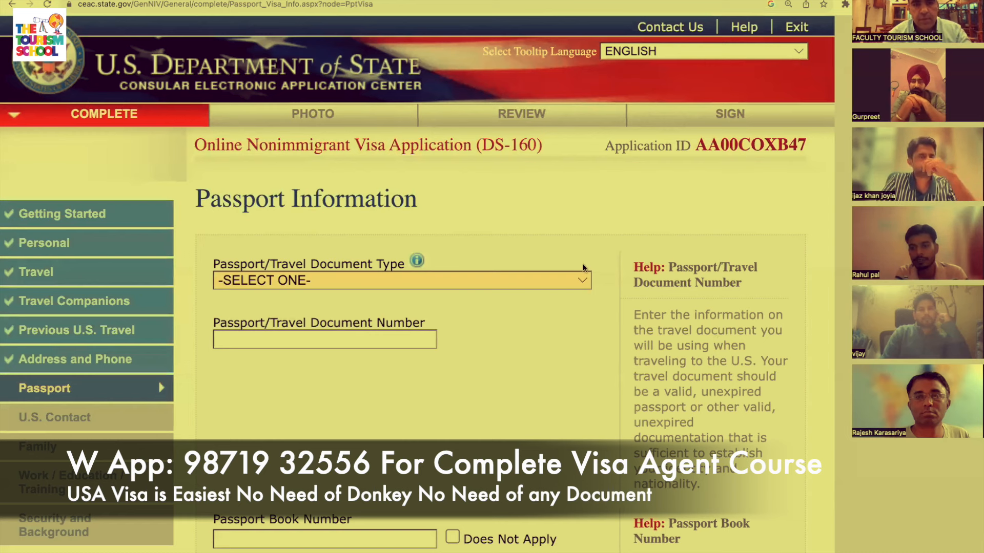
Set the document type to REGULAR and enter the passport document and book numbers.
left_click(563, 282)
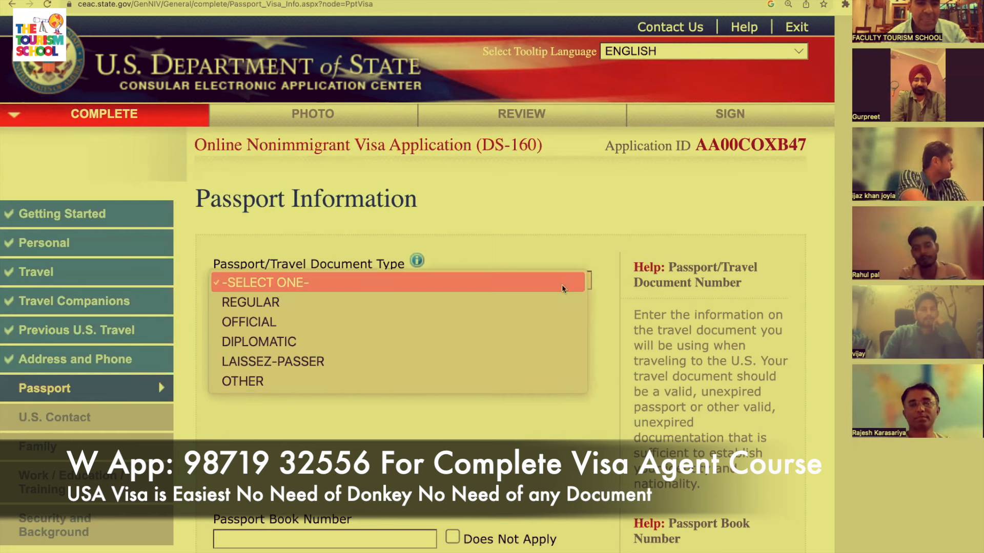
left_click(505, 306)
left_click(325, 343)
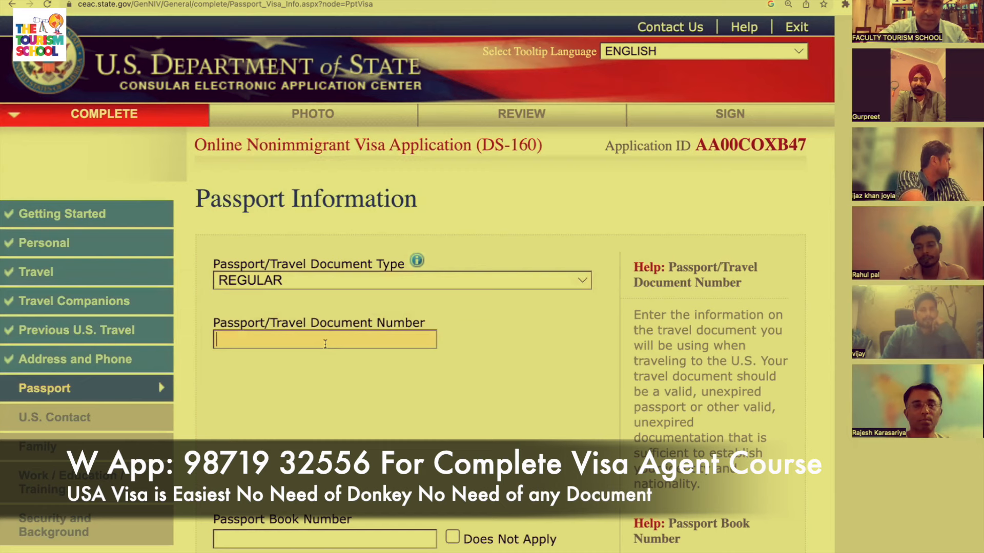
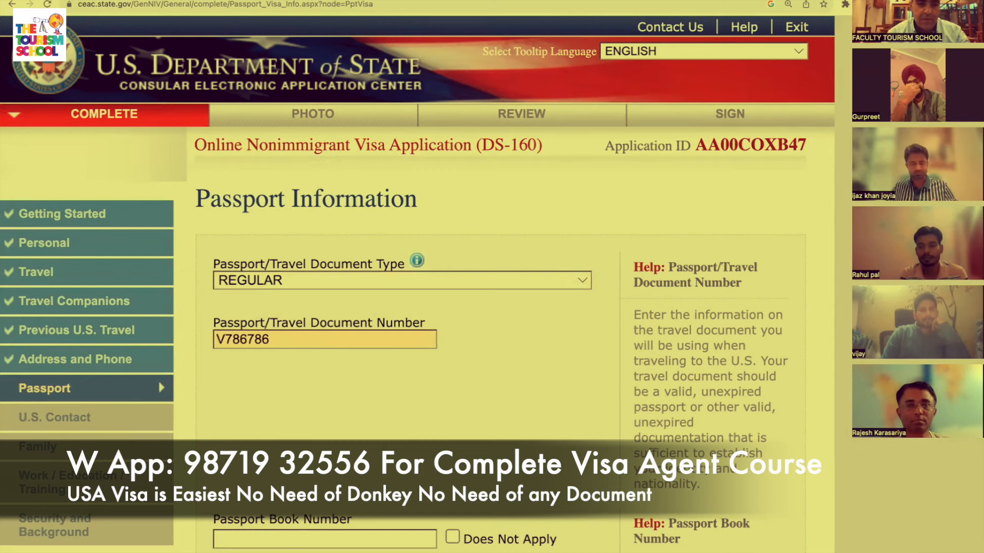
scroll(328, 328, "down", 3)
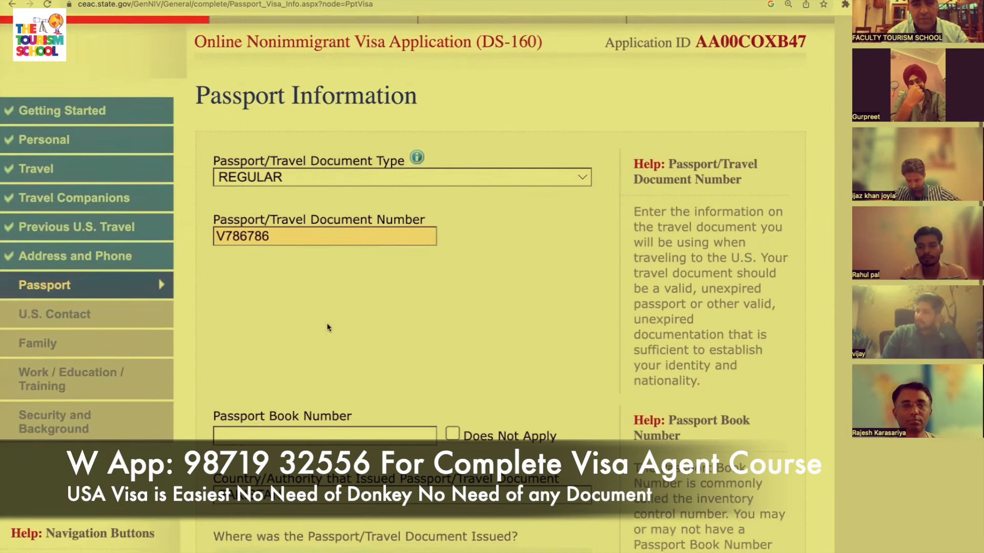
scroll(328, 328, "down", 2)
left_click(369, 321)
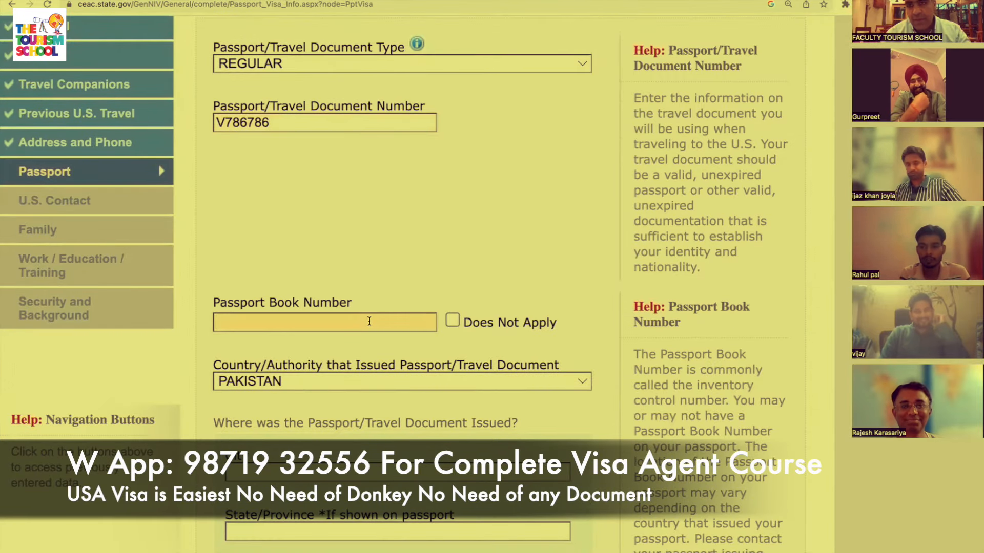
Enter ISLAMABAD as the city and state/province where the passport was issued.
scroll(474, 321, "down", 2)
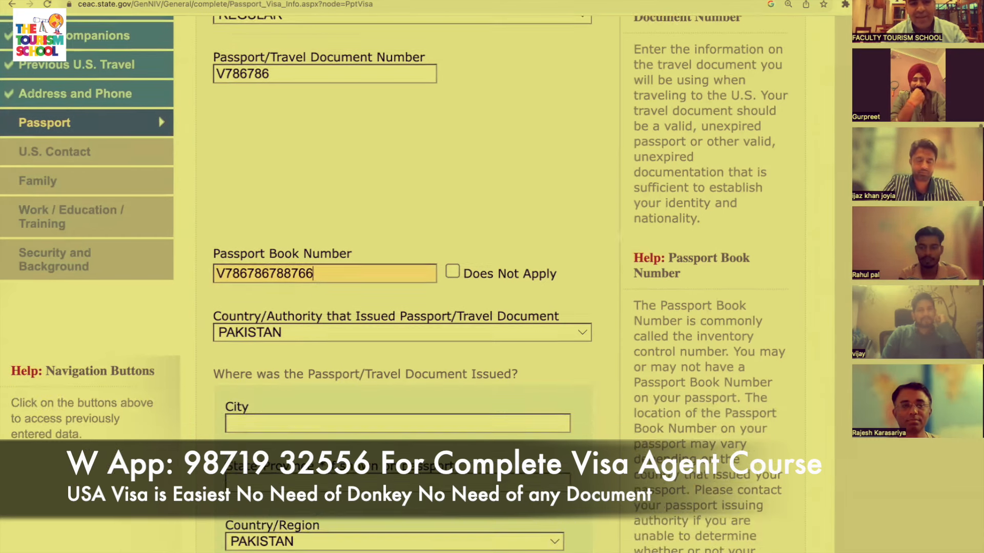
scroll(452, 442, "down", 2)
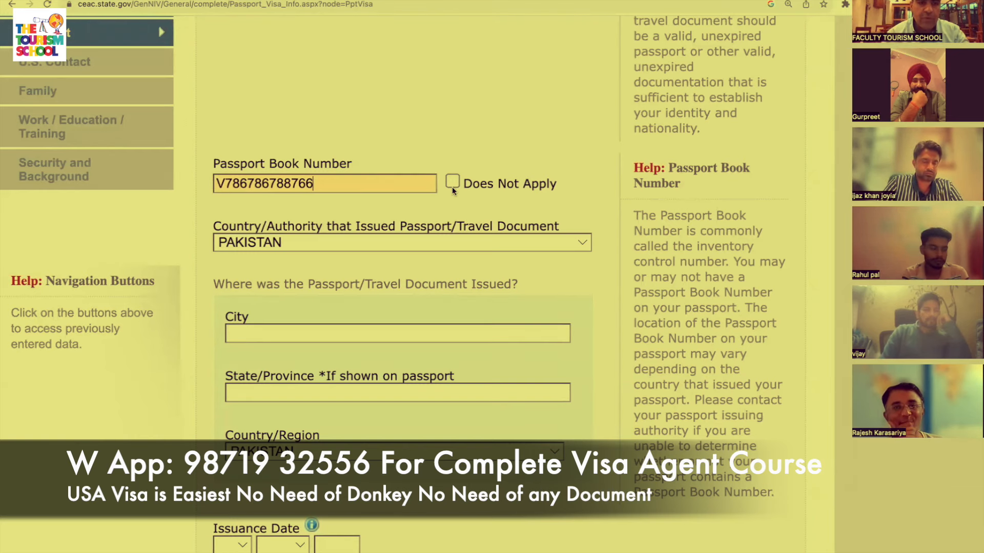
scroll(452, 187, "down", 3)
left_click(300, 221)
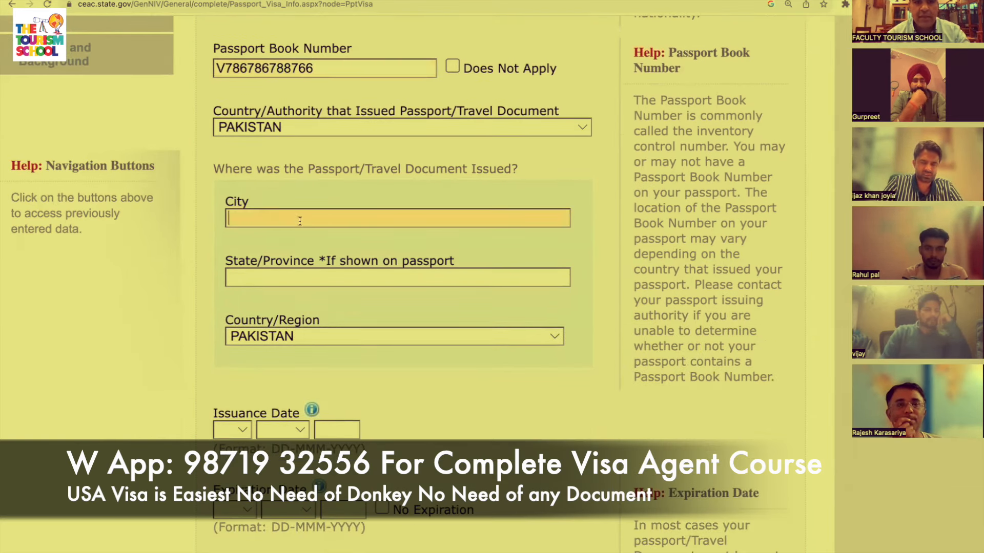
type("ISLAMAB")
key("Tab")
type("ISLAMBAD")
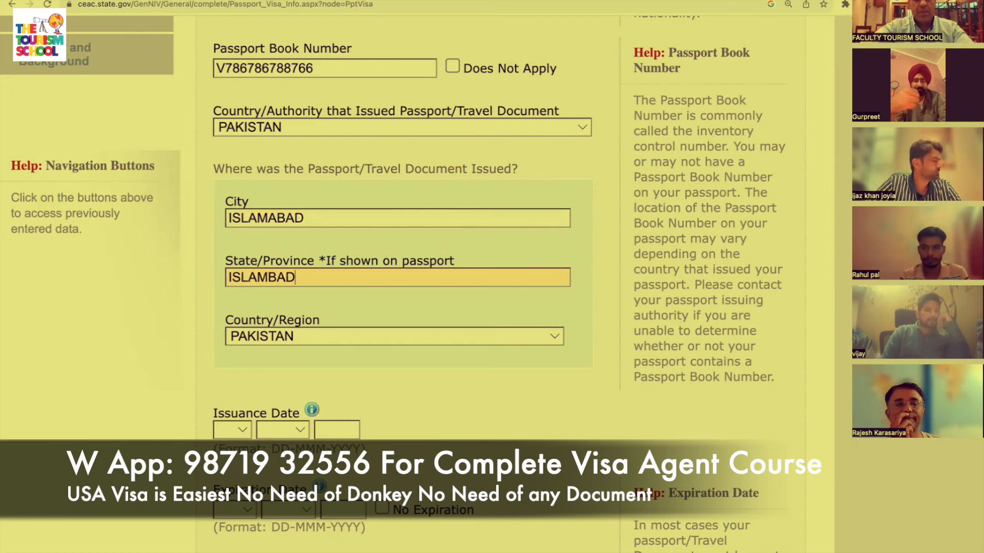
key("Tab")
scroll(88, 176, "down", 4)
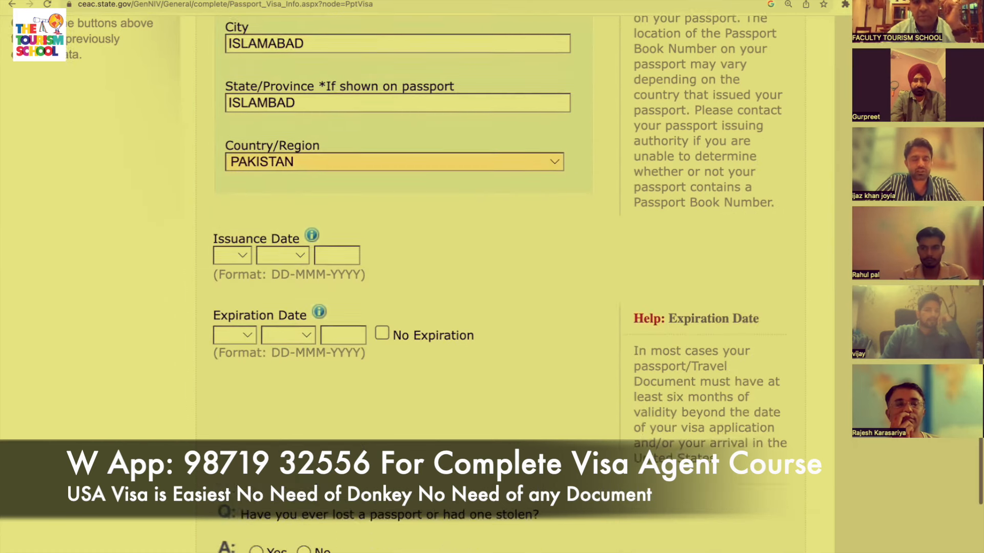
Set the passport issuance date to 02 JAN 2023.
left_click(223, 227)
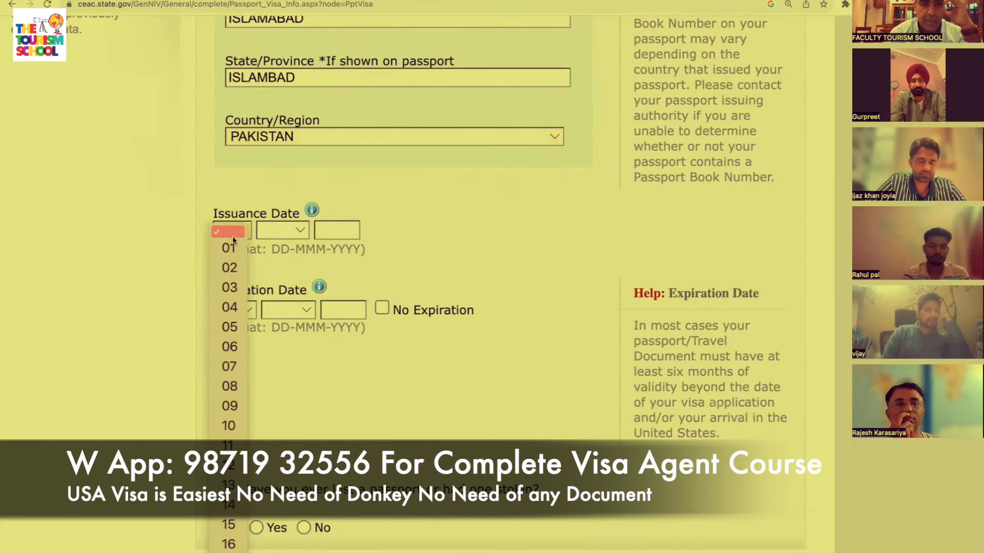
left_click(232, 267)
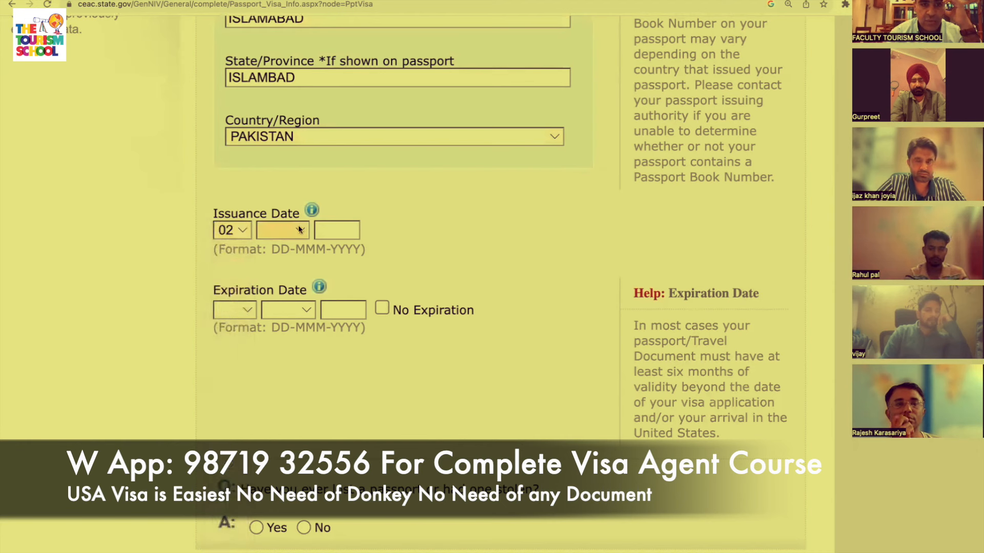
left_click(298, 226)
left_click(298, 228)
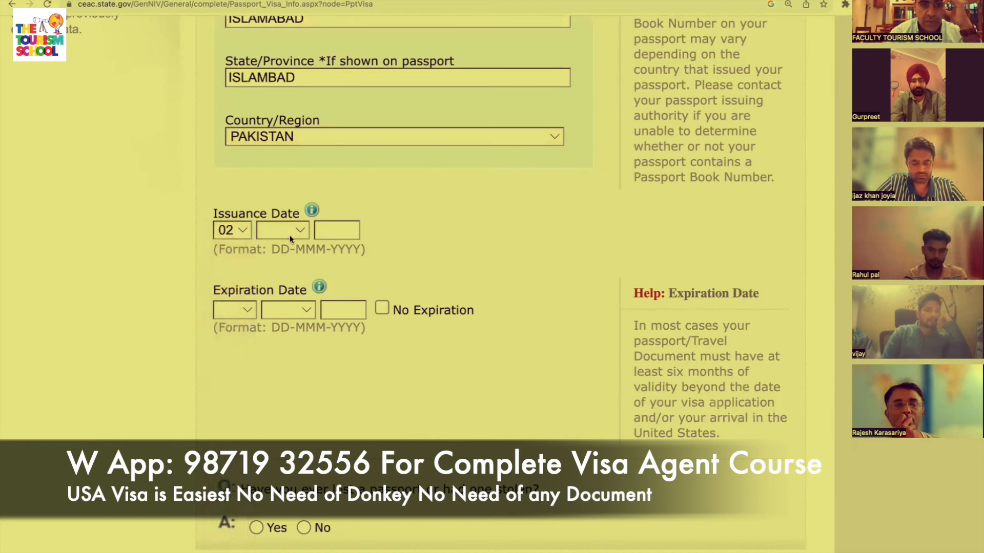
left_click(291, 228)
left_click(290, 248)
key("Tab")
type("2023")
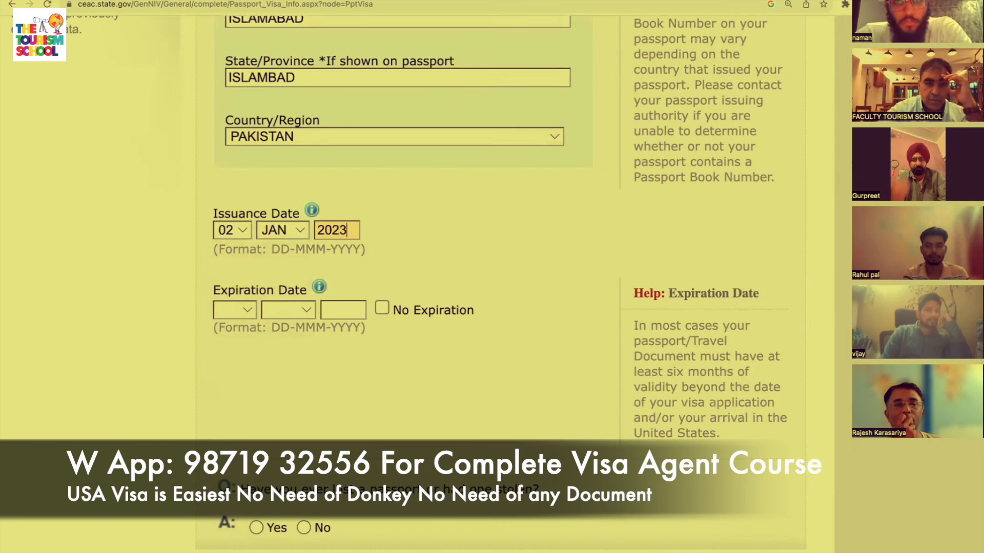
Set the passport expiration date to 01 JAN 2033.
left_click(247, 304)
left_click(241, 325)
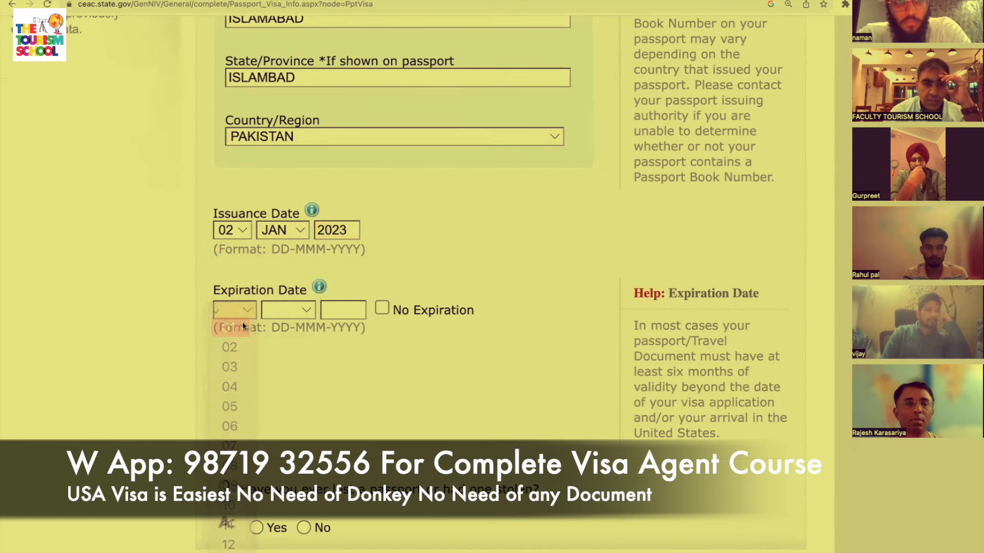
left_click(293, 306)
left_click(293, 305)
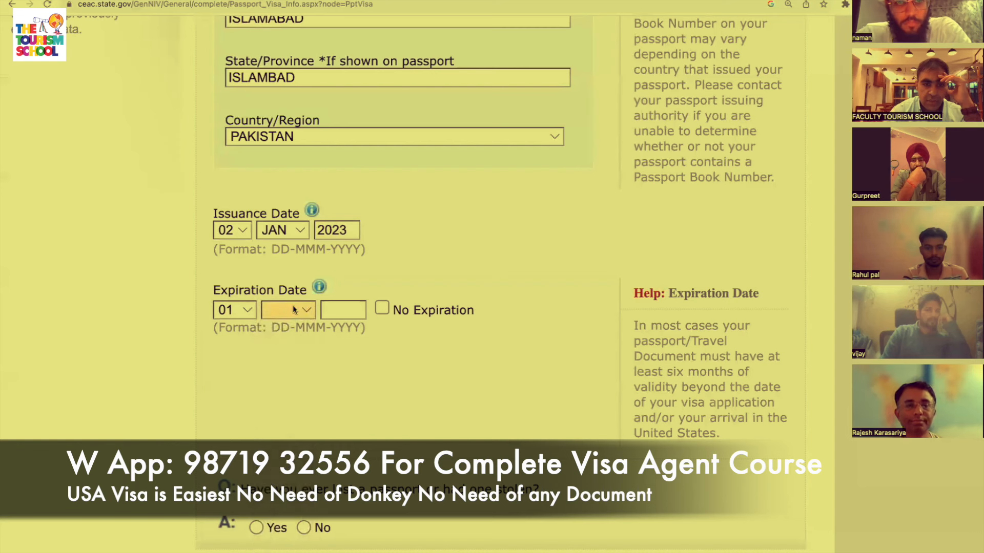
left_click(293, 305)
left_click(286, 326)
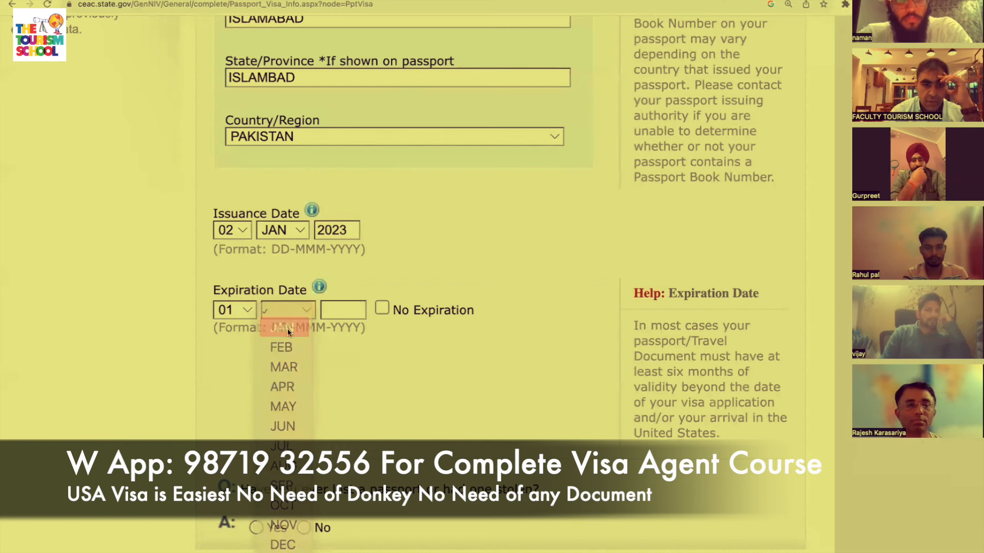
left_click(341, 311)
type("2")
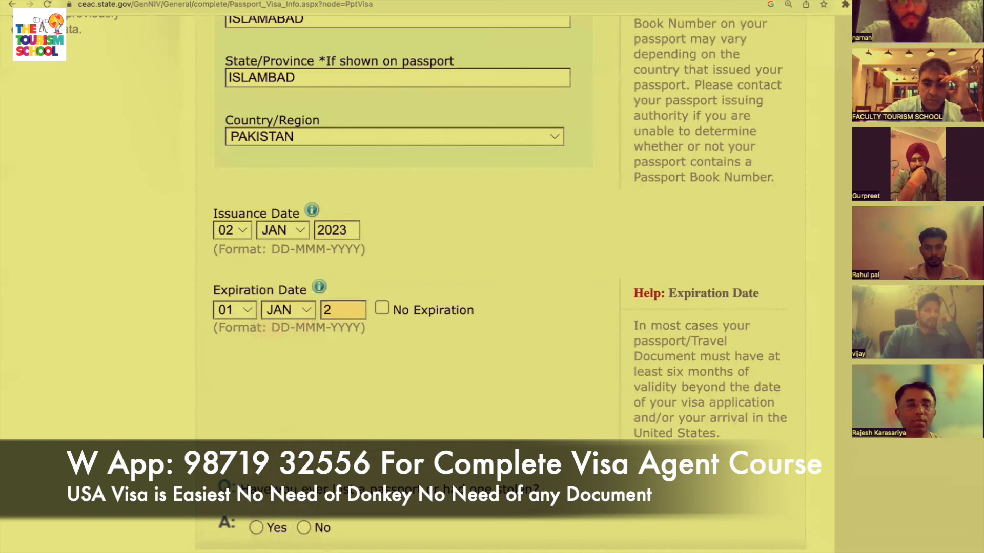
type("033")
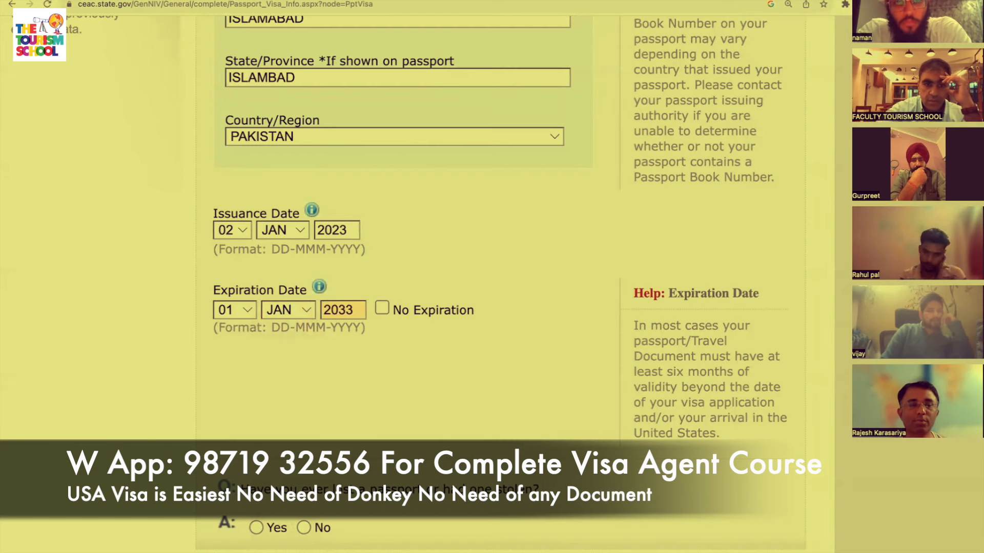
scroll(487, 445, "down", 1)
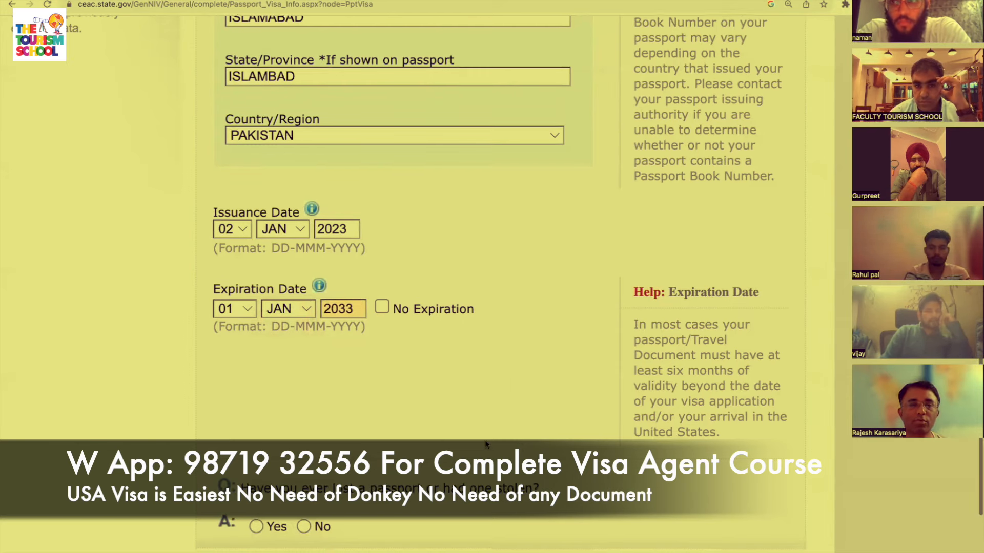
scroll(487, 445, "down", 2)
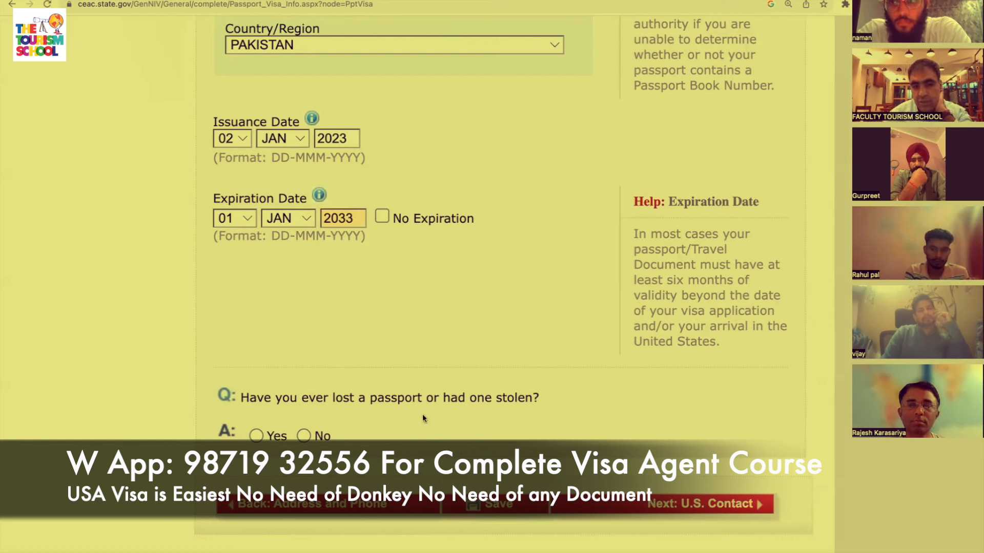
Answer No to ever having a passport lost or stolen.
left_click(304, 436)
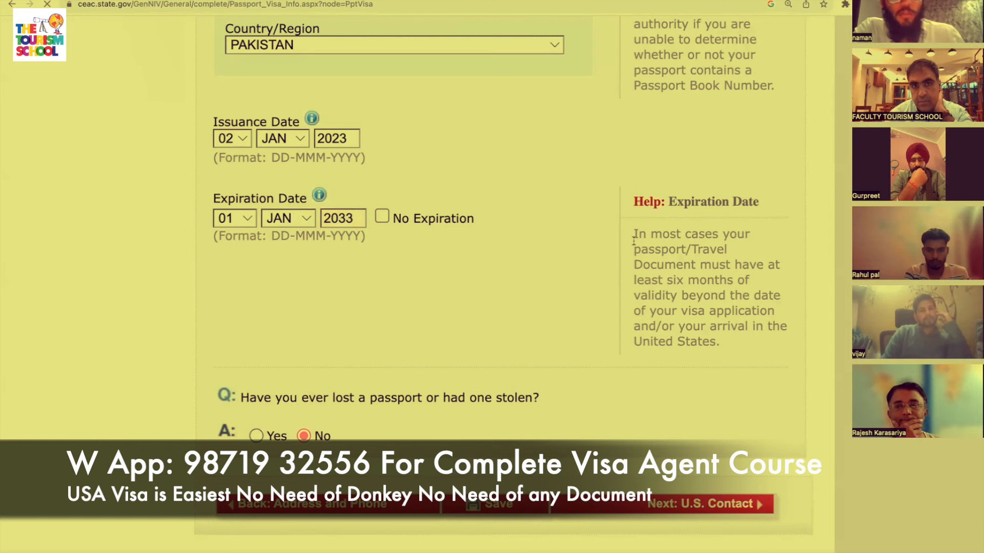
scroll(615, 390, "down", 2)
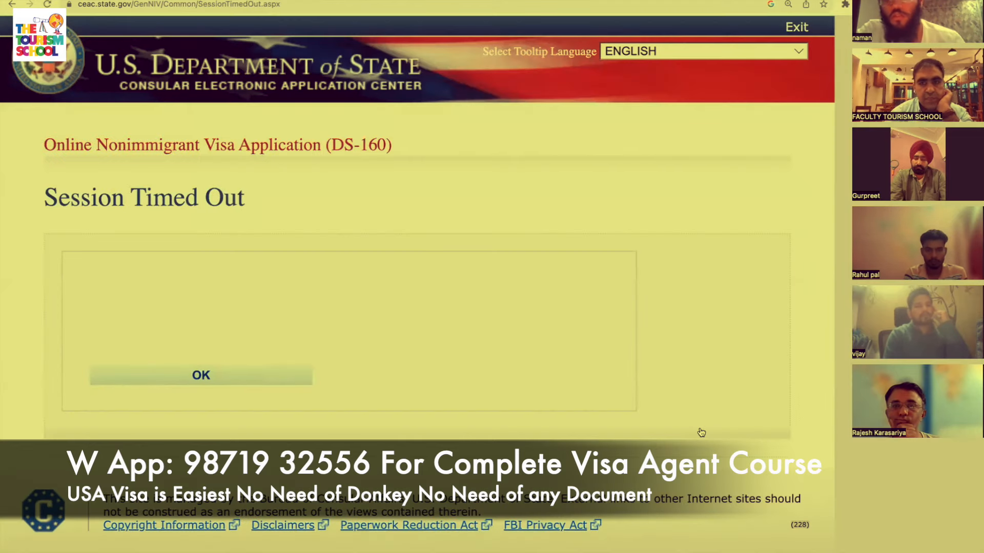
Leave the timeout page and set the application location to PAKISTAN, ISLAMABAD.
left_click(222, 377)
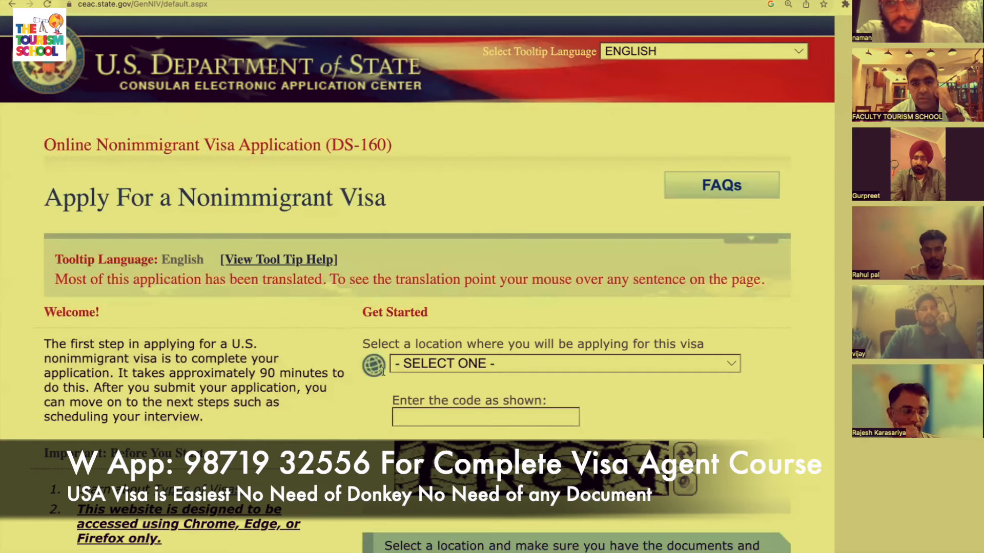
left_click(496, 363)
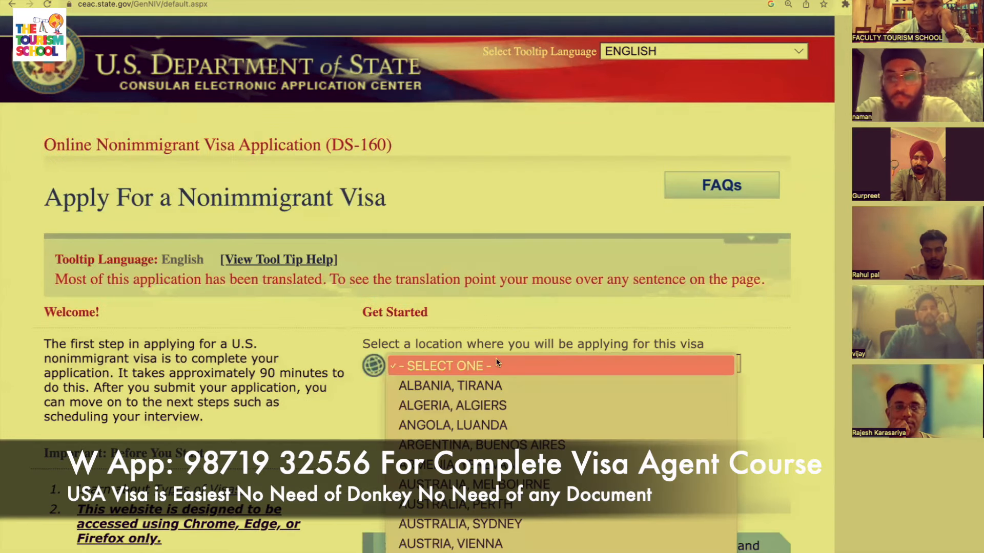
key("p")
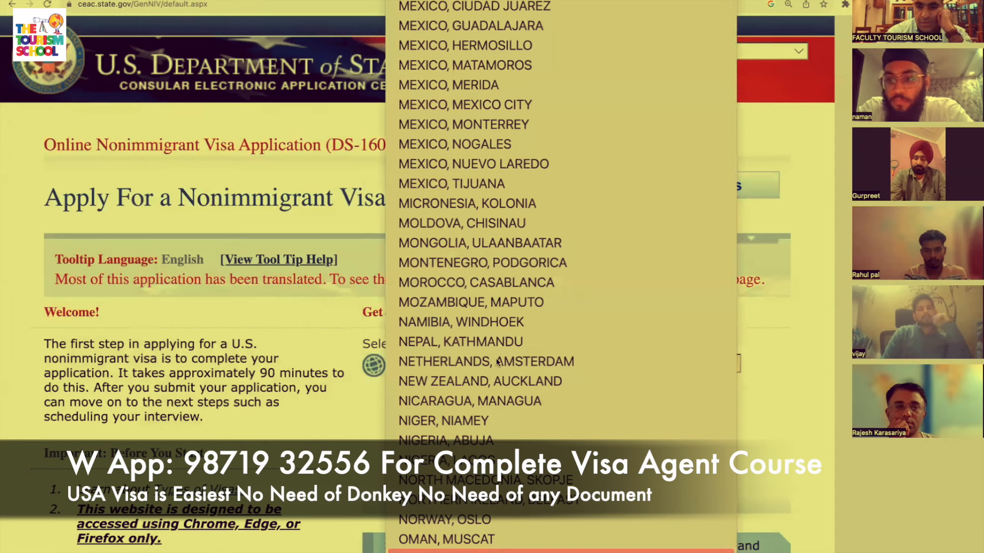
key("Return")
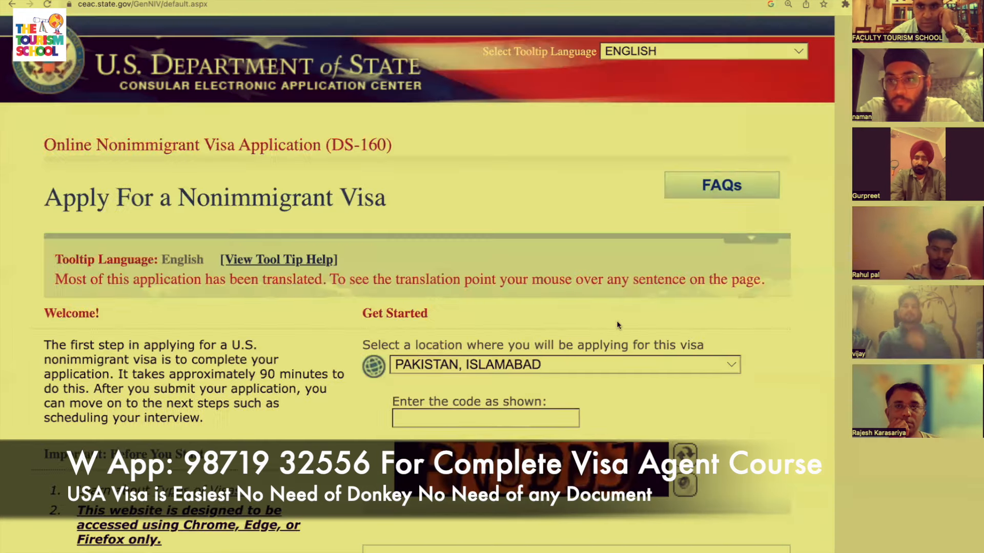
Enter the verification code and go to Retrieve an Application.
left_click(536, 421)
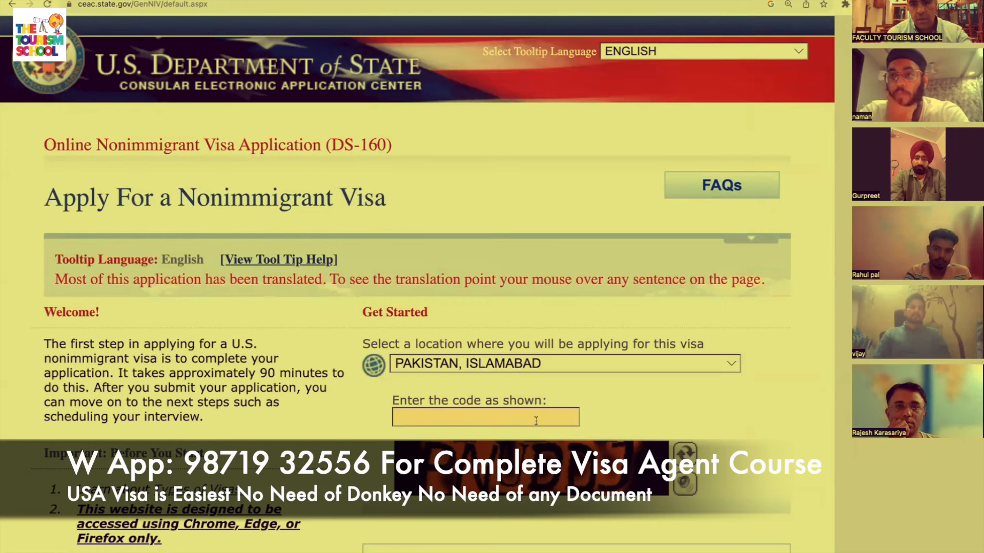
type("PNUDDJ")
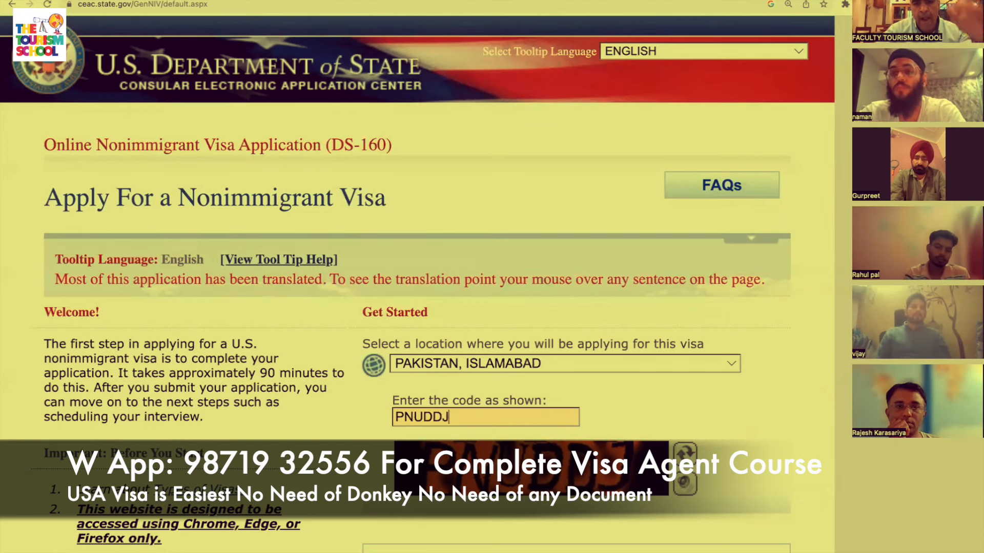
scroll(418, 277, "down", 4)
scroll(739, 500, "down", 1)
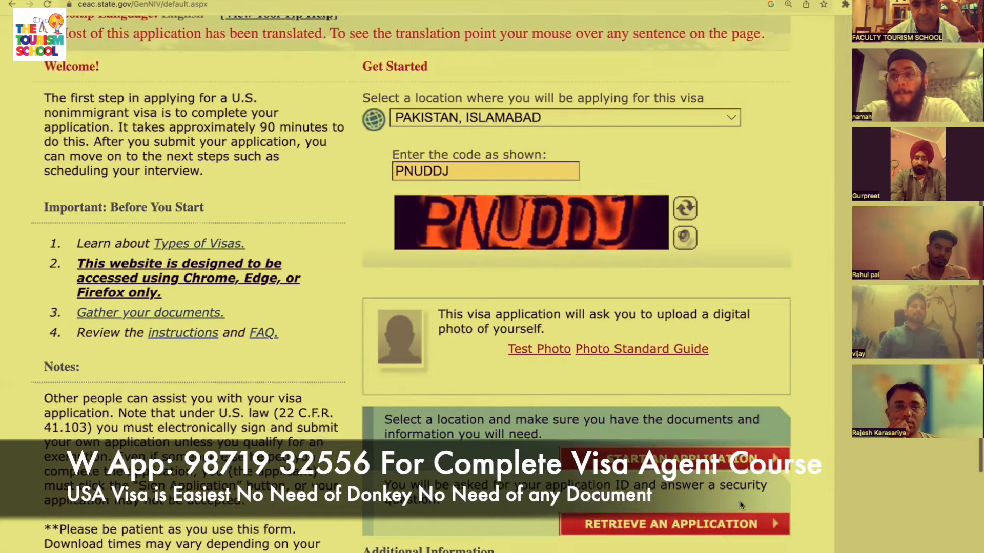
left_click(716, 521)
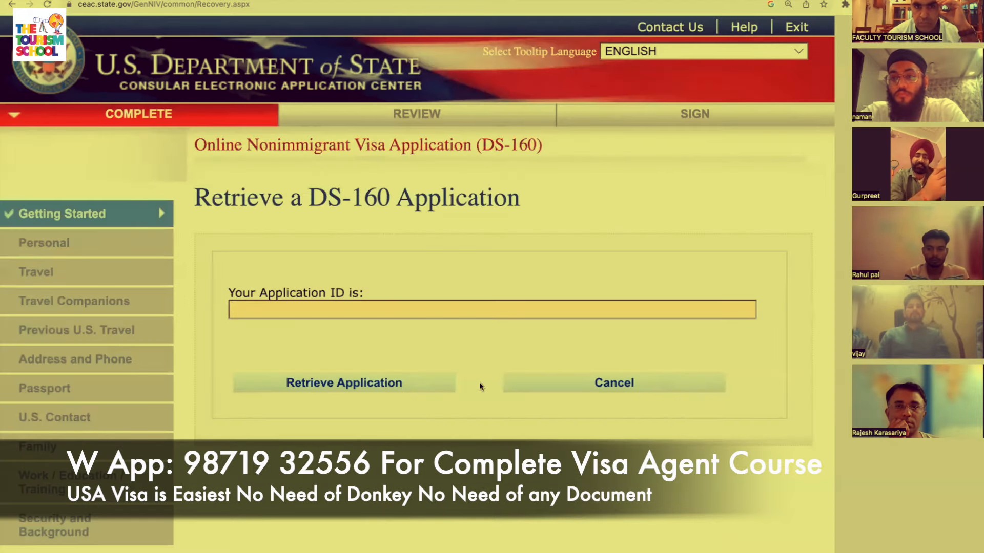
Enter the saved application ID and submit it for retrieval.
left_click(473, 309)
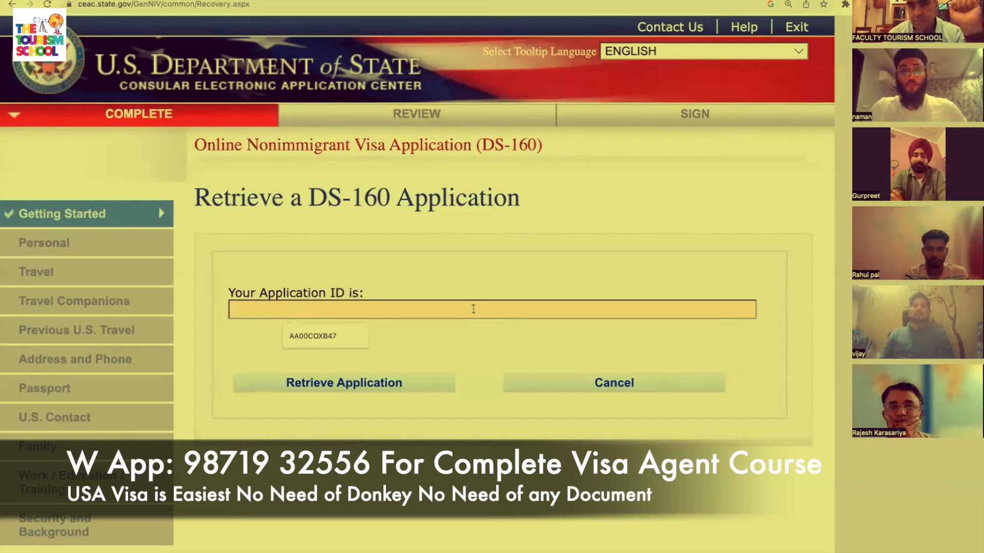
type("AA")
left_click(343, 336)
left_click(383, 382)
Answer the surname-letters, birth-year and first-job-city security questions to reopen the application.
scroll(313, 475, "down", 2)
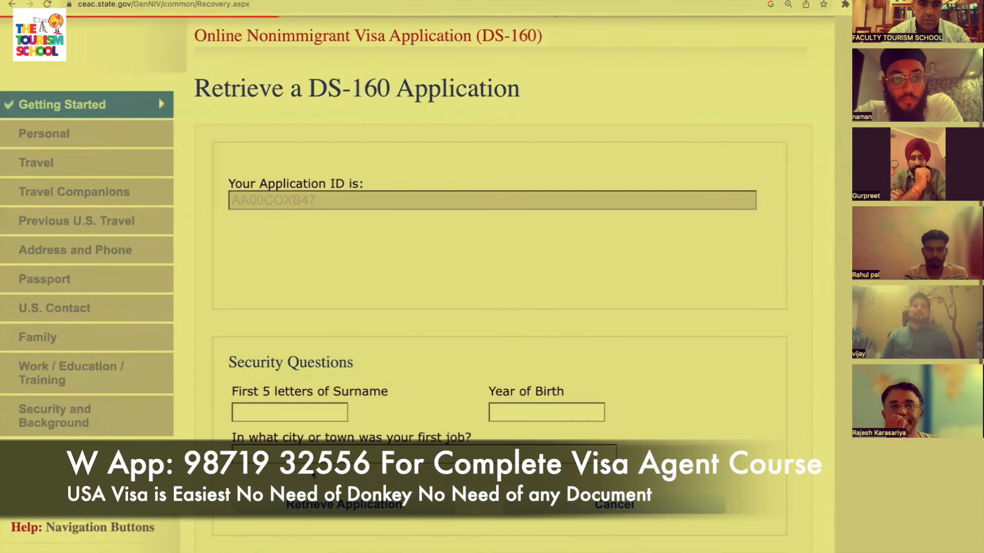
left_click(314, 410)
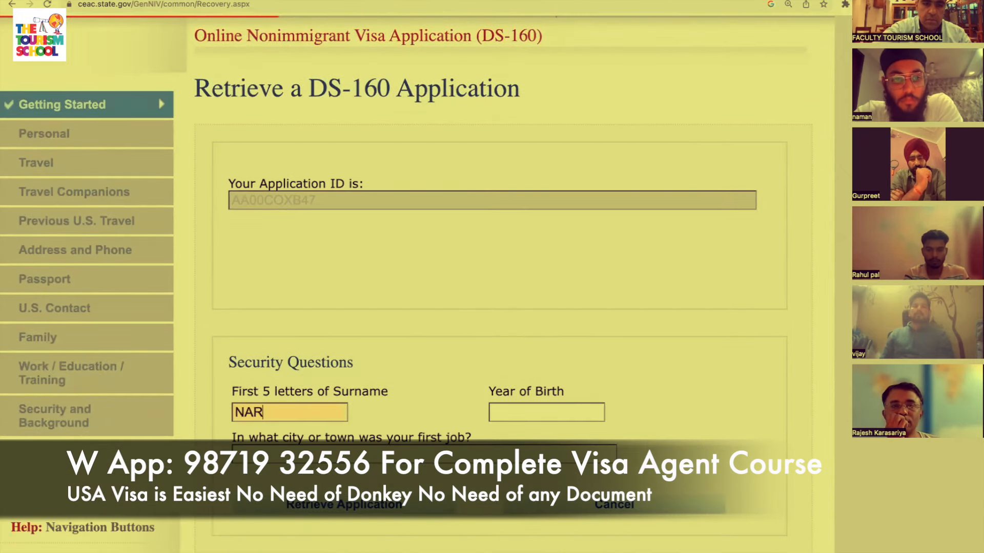
scroll(491, 277, "down", 2)
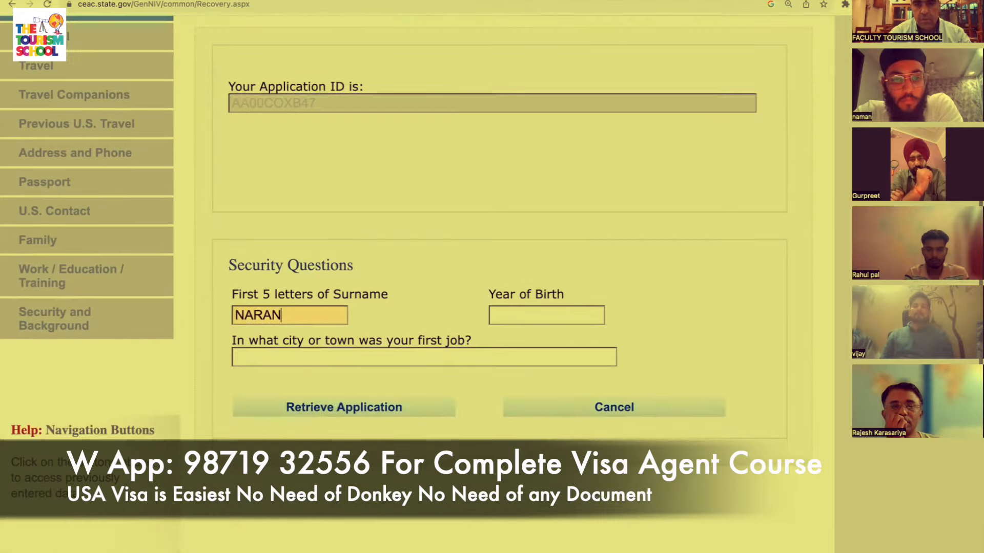
left_click(531, 316)
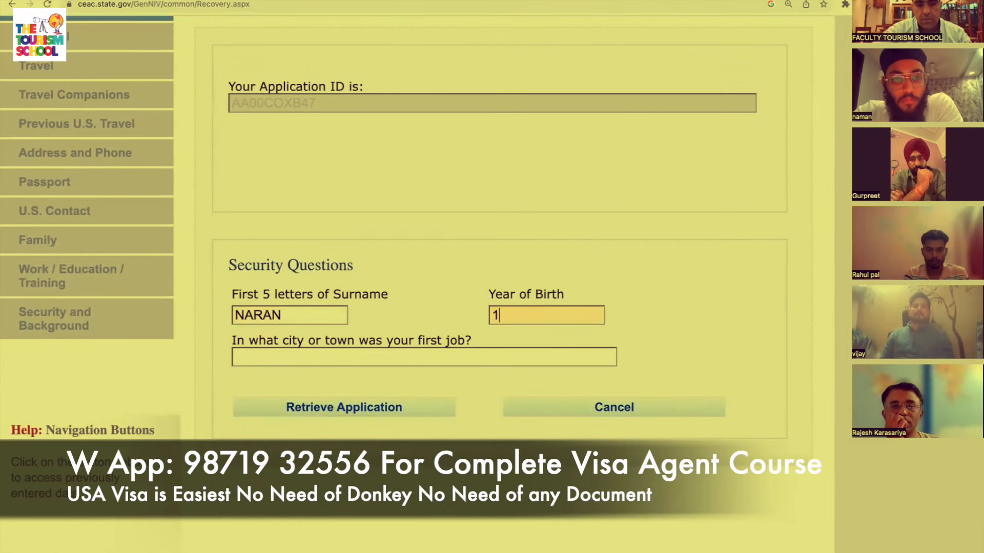
left_click(526, 358)
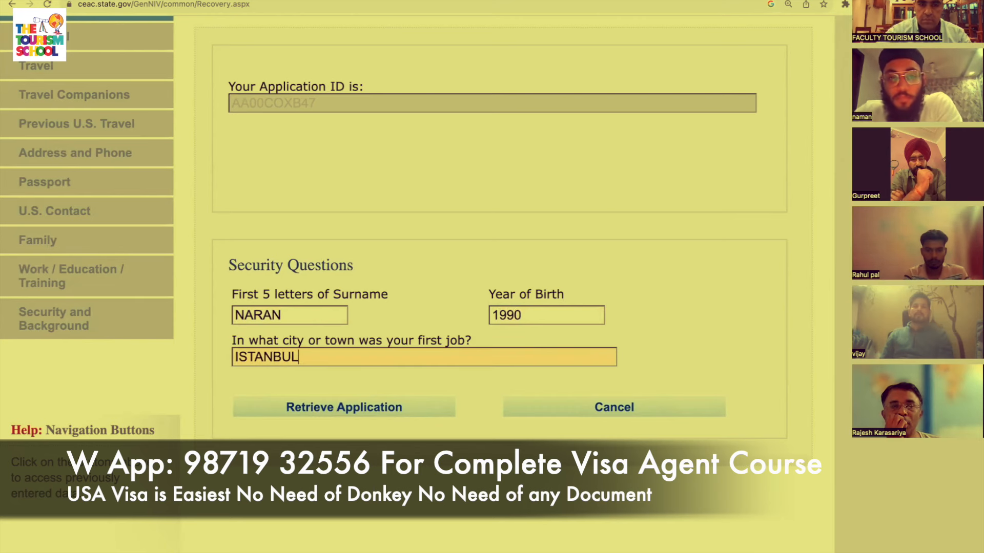
scroll(594, 373, "down", 2)
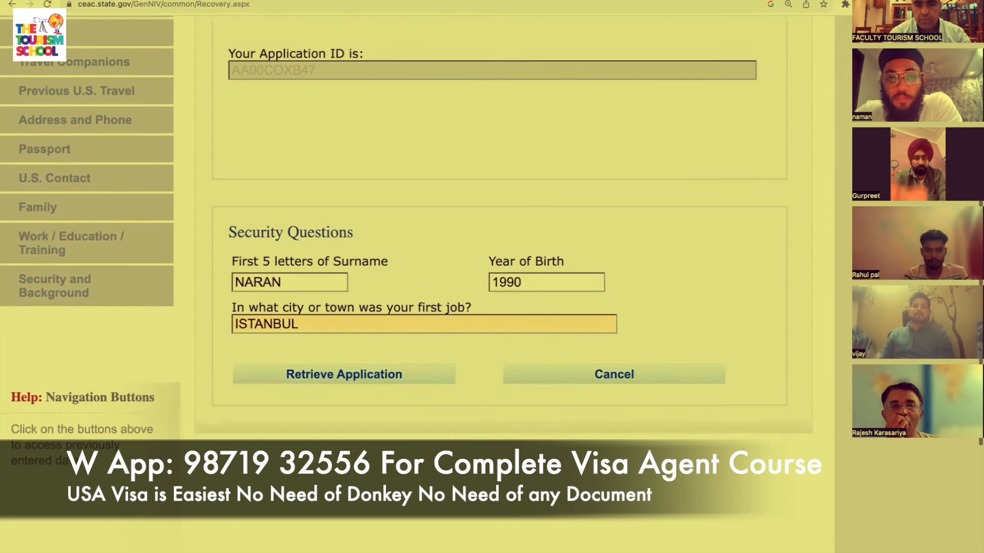
left_click(416, 352)
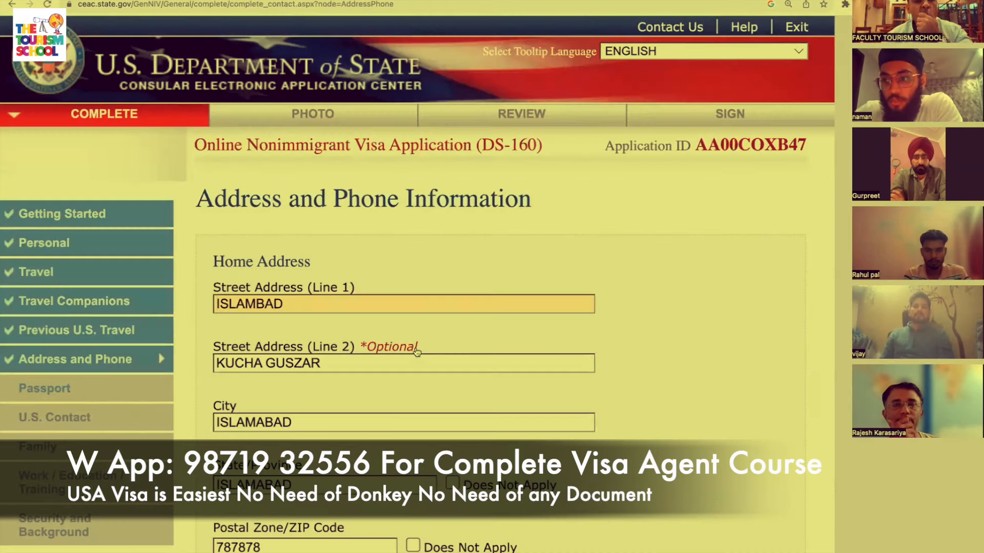
Save the address details and continue to the passport information page.
scroll(416, 352, "down", 20)
scroll(417, 352, "down", 15)
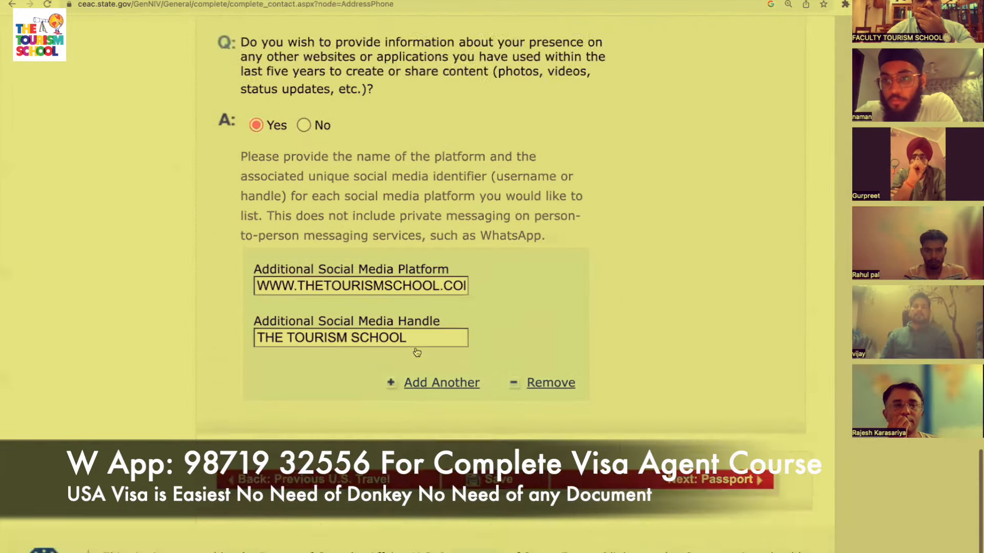
left_click(731, 424)
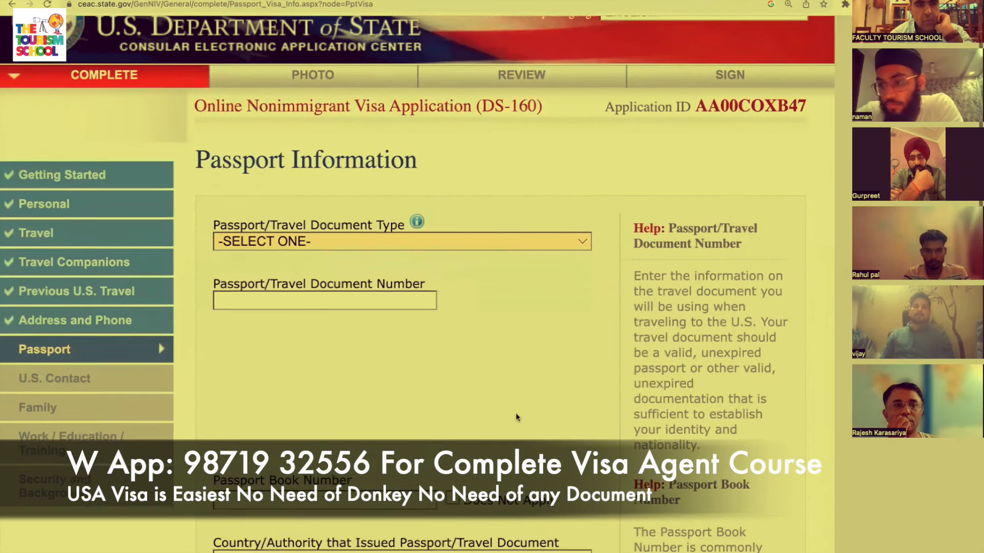
Enter a REGULAR passport's number, book number, issuing city ISLAMABAD and issuing state.
scroll(516, 414, "down", 1)
left_click(583, 226)
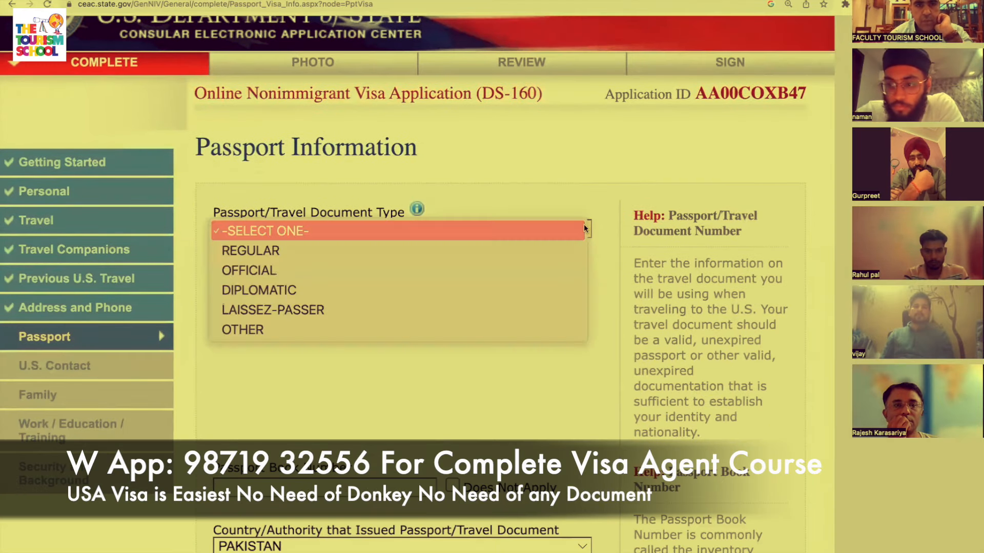
left_click(562, 243)
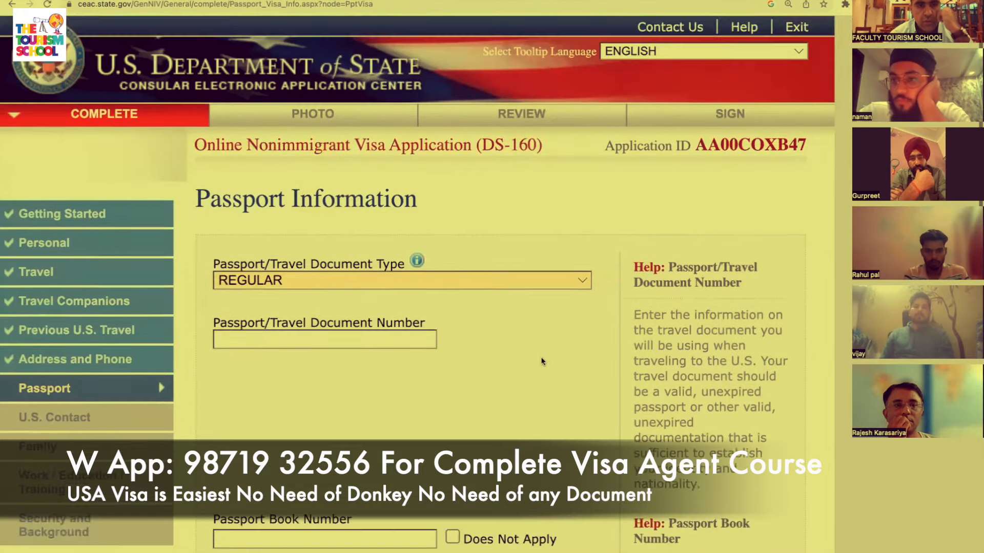
left_click(411, 275)
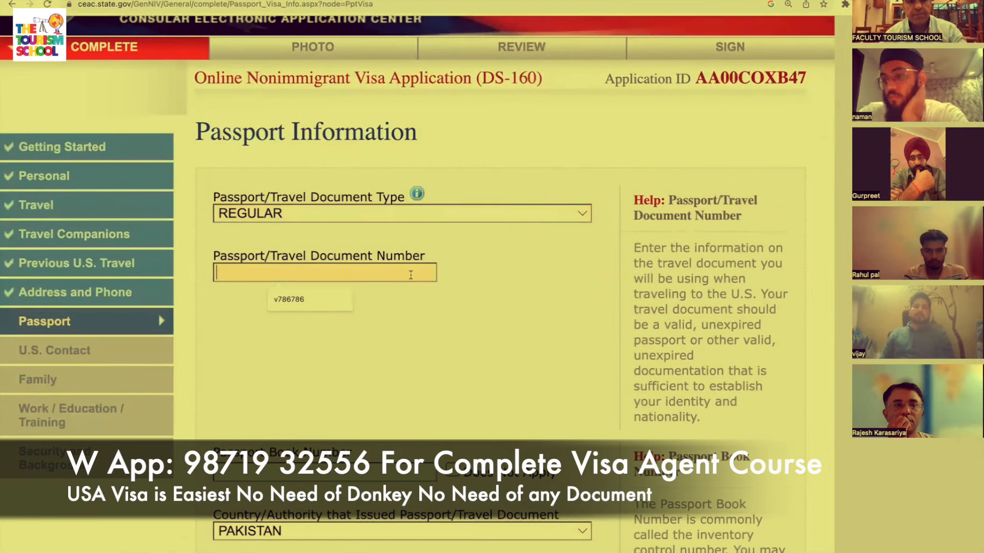
left_click(315, 299)
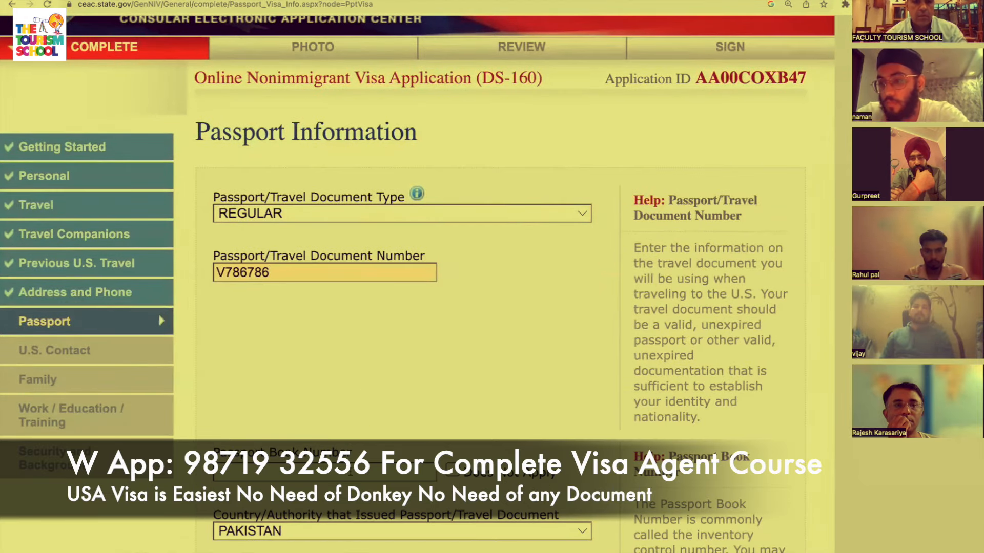
left_click(338, 498)
scroll(437, 290, "down", 5)
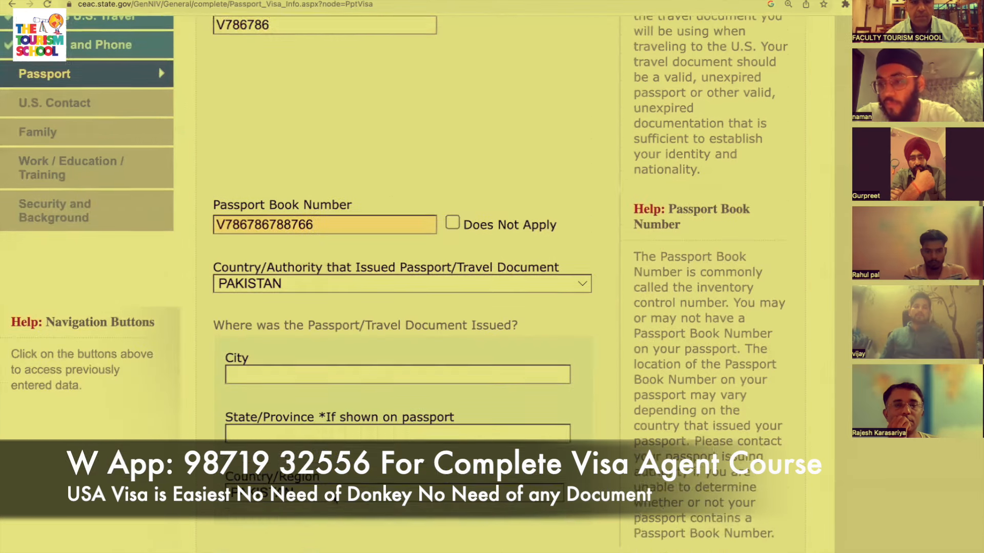
scroll(437, 293, "down", 3)
left_click(354, 230)
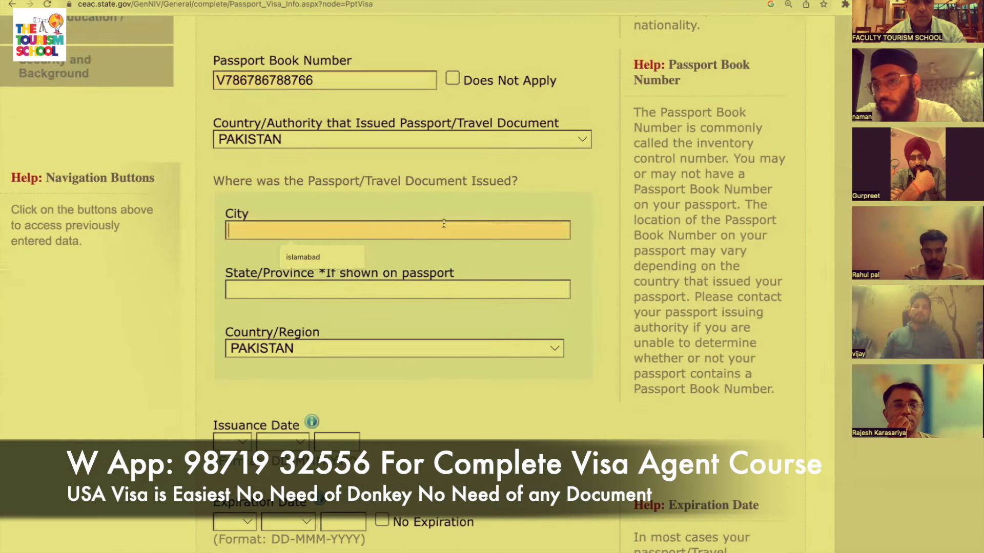
left_click(355, 258)
left_click(354, 290)
left_click(328, 316)
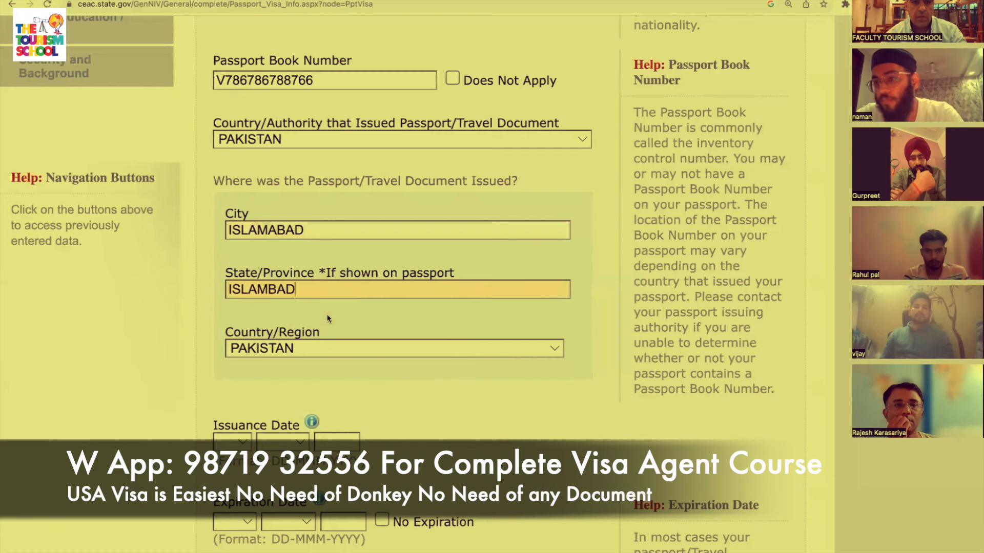
scroll(325, 346, "down", 3)
Set the passport issue date to 02 JAN 2023 and expiry to 01 JAN 2033.
left_click(240, 296)
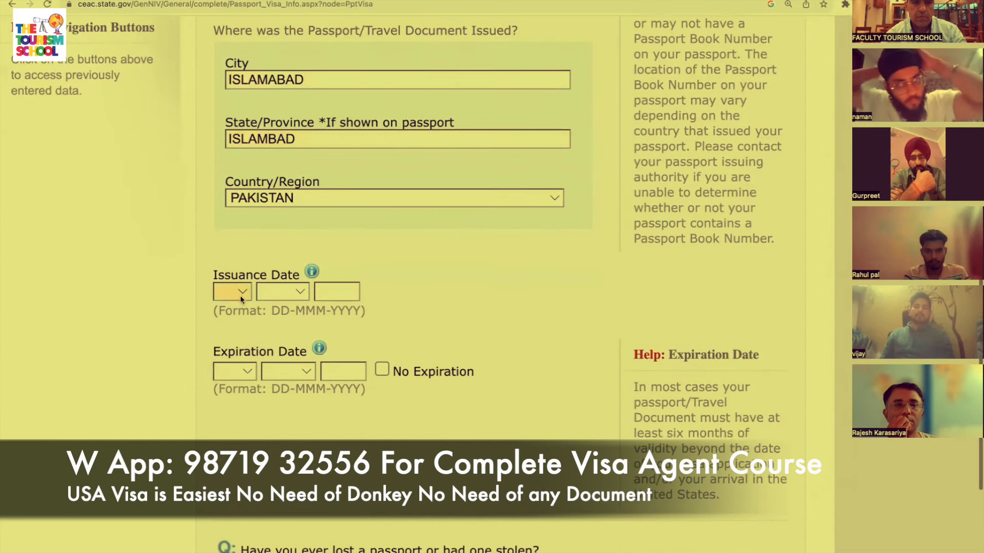
left_click(237, 329)
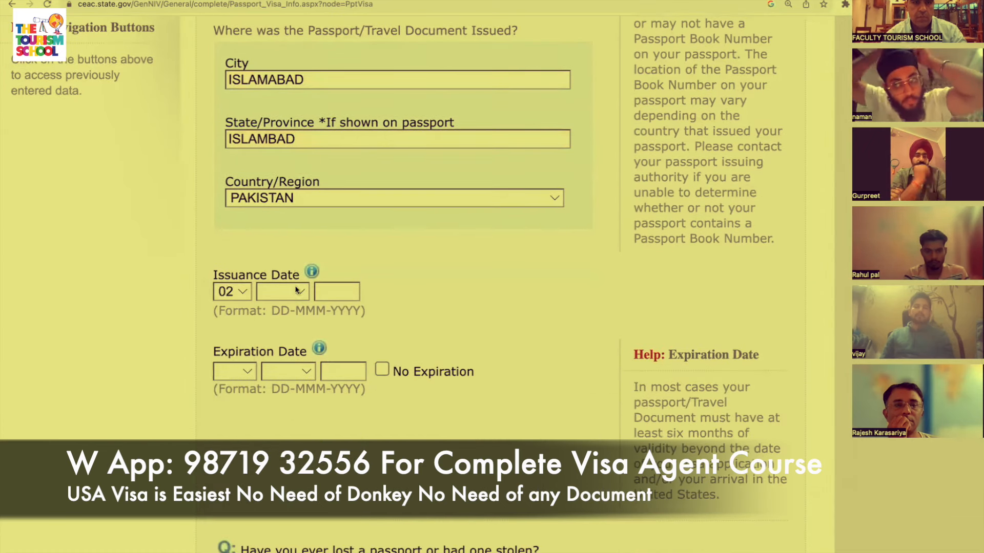
left_click(295, 292)
left_click(286, 310)
left_click(335, 300)
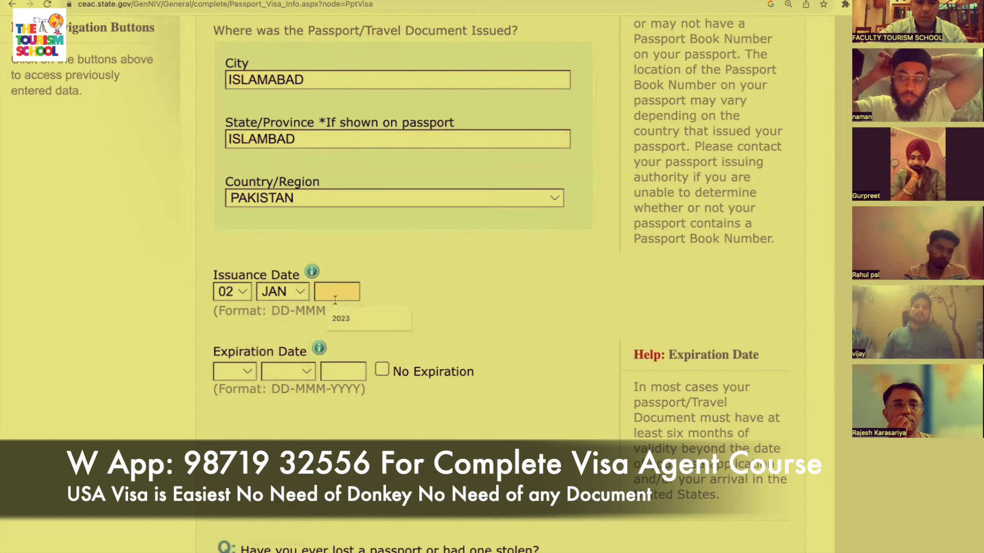
type("2023")
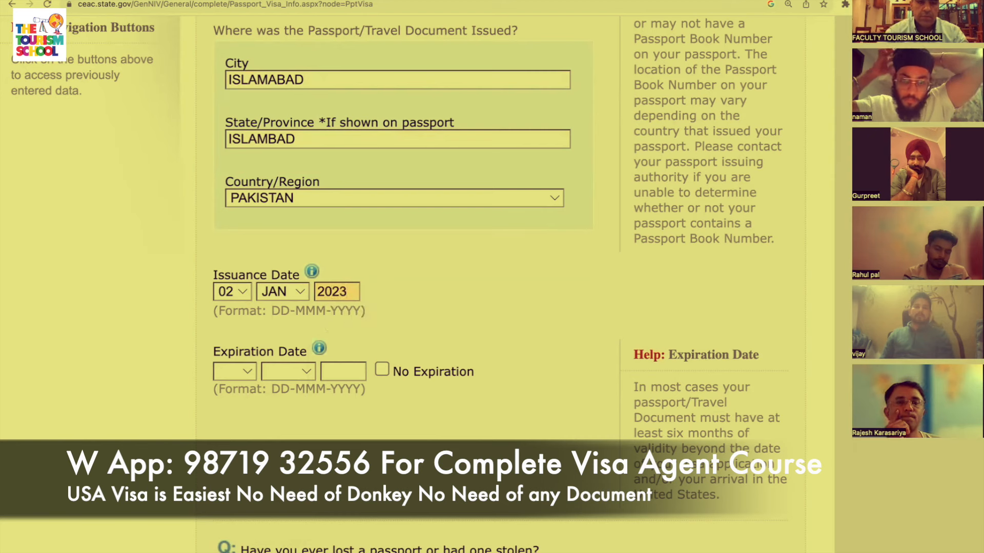
left_click(247, 367)
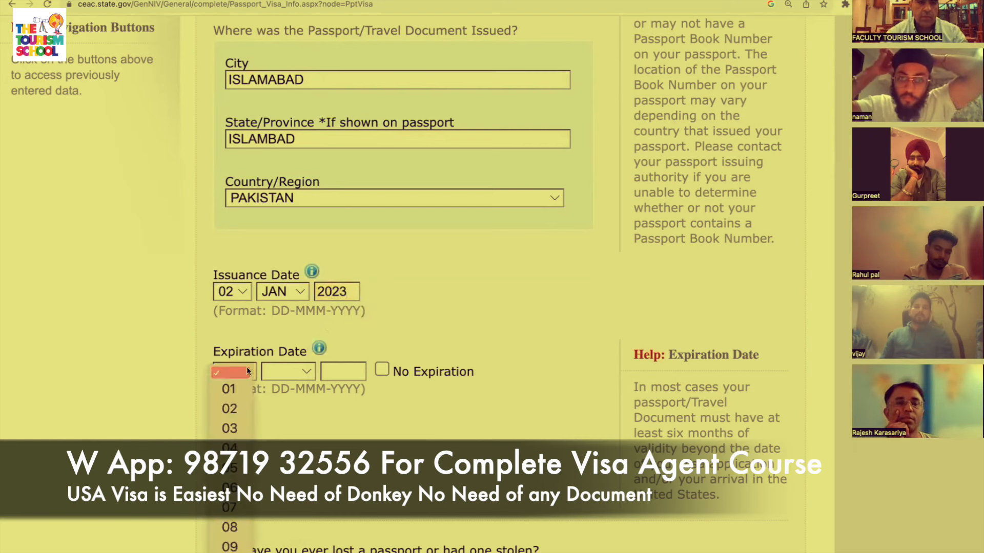
left_click(237, 384)
left_click(298, 366)
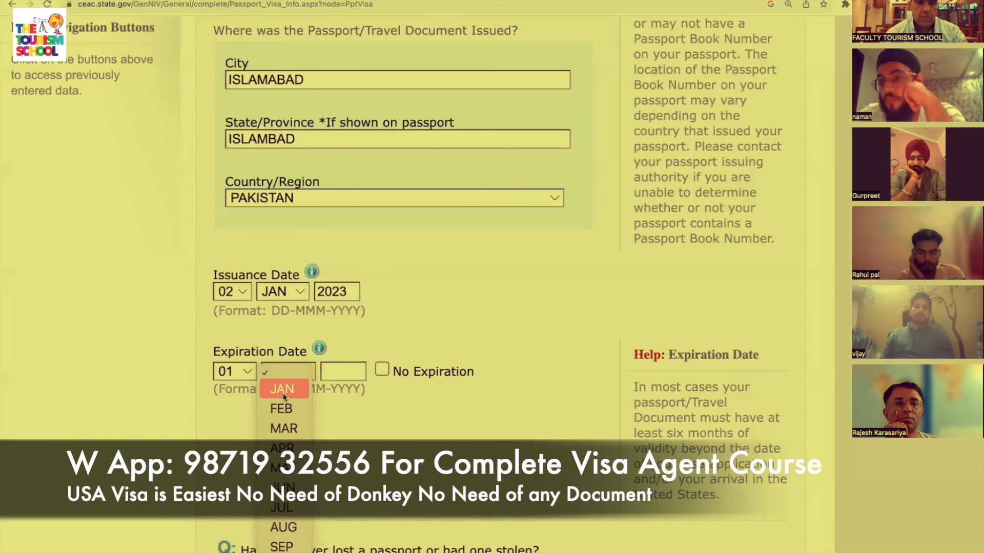
left_click(284, 392)
left_click(338, 369)
type("20")
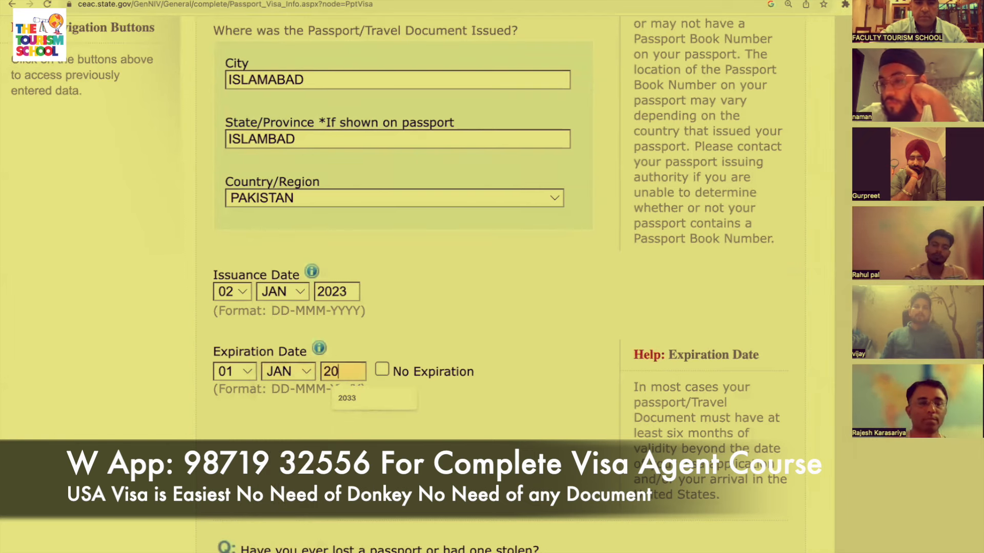
type("33")
Review the rest of the passport page and continue to U.S. Contact.
scroll(337, 365, "down", 5)
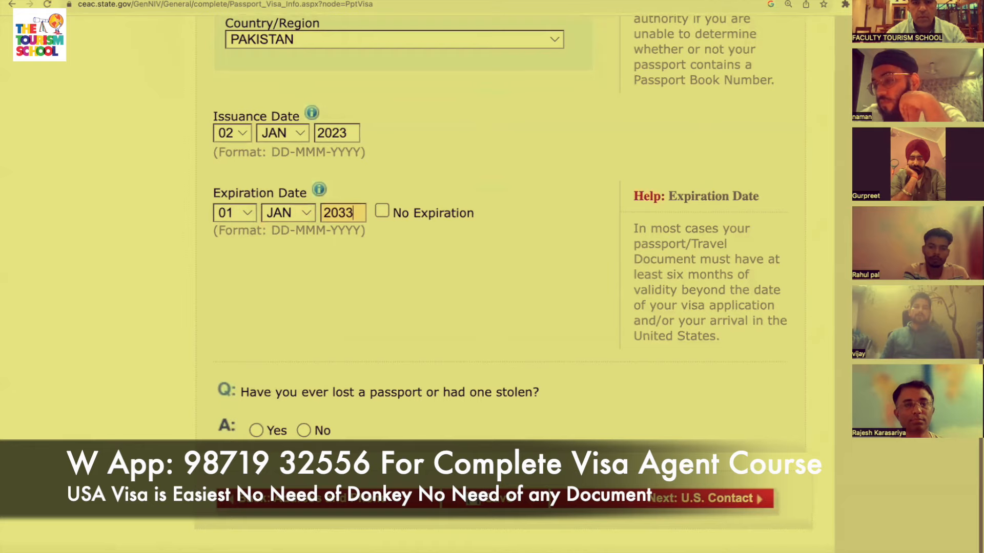
scroll(336, 367, "down", 1)
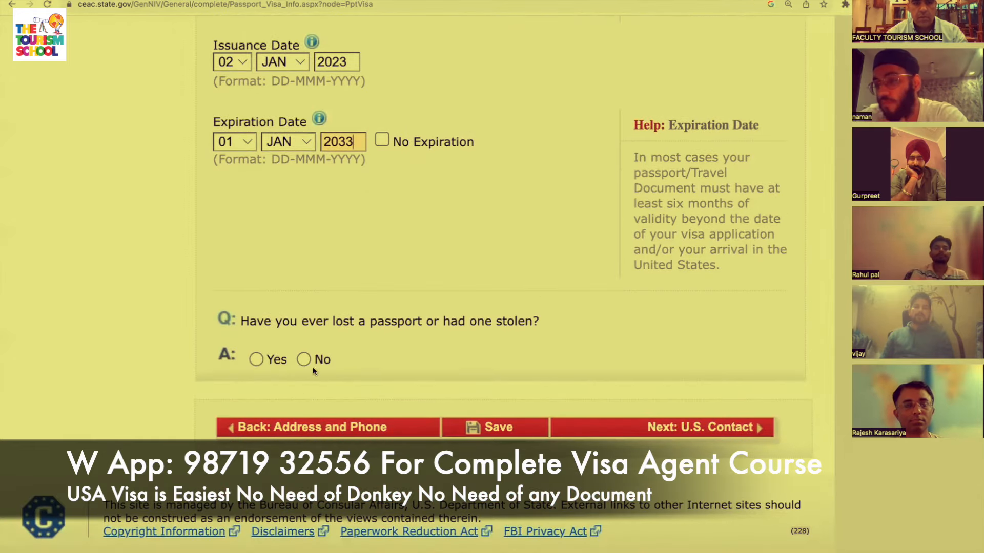
scroll(307, 359, "up", 4)
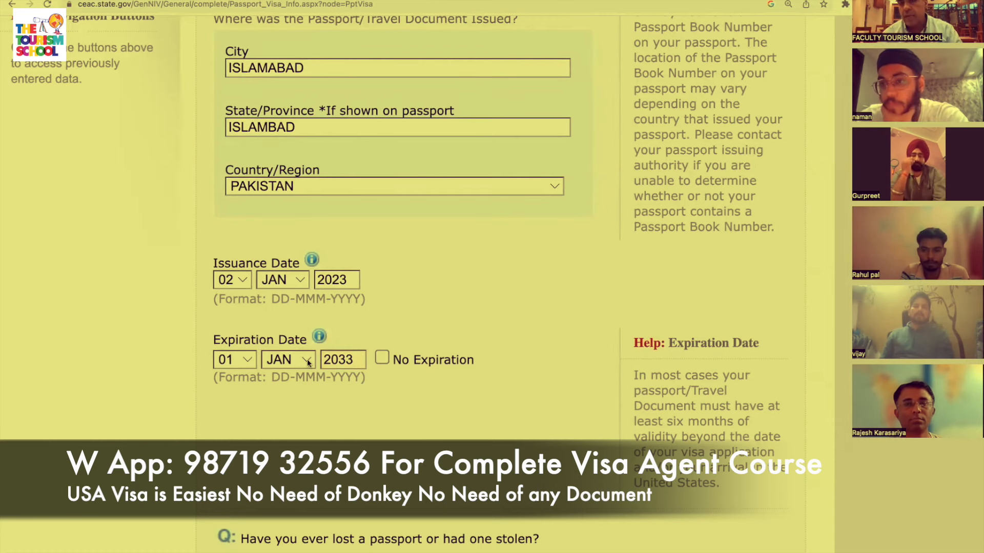
scroll(306, 359, "down", 3)
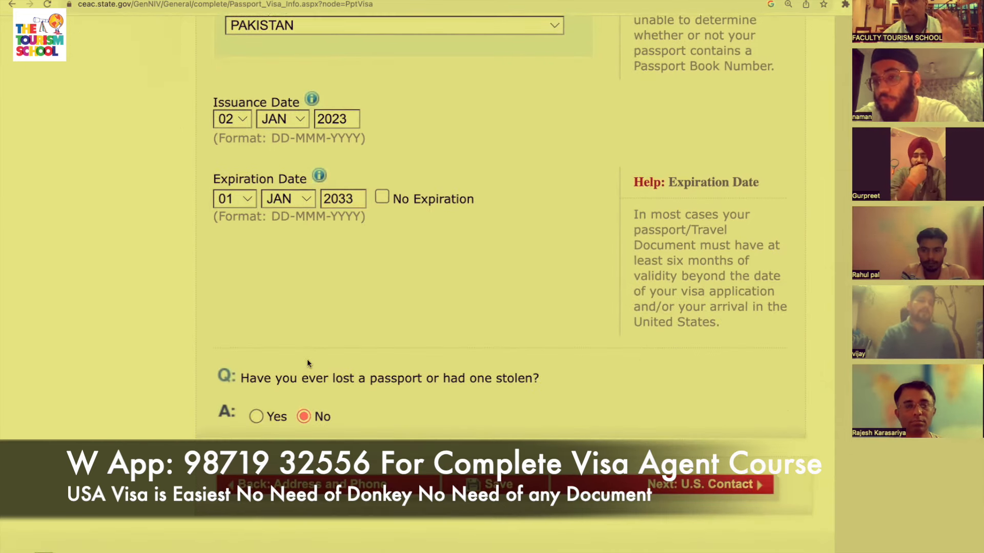
scroll(307, 359, "down", 1)
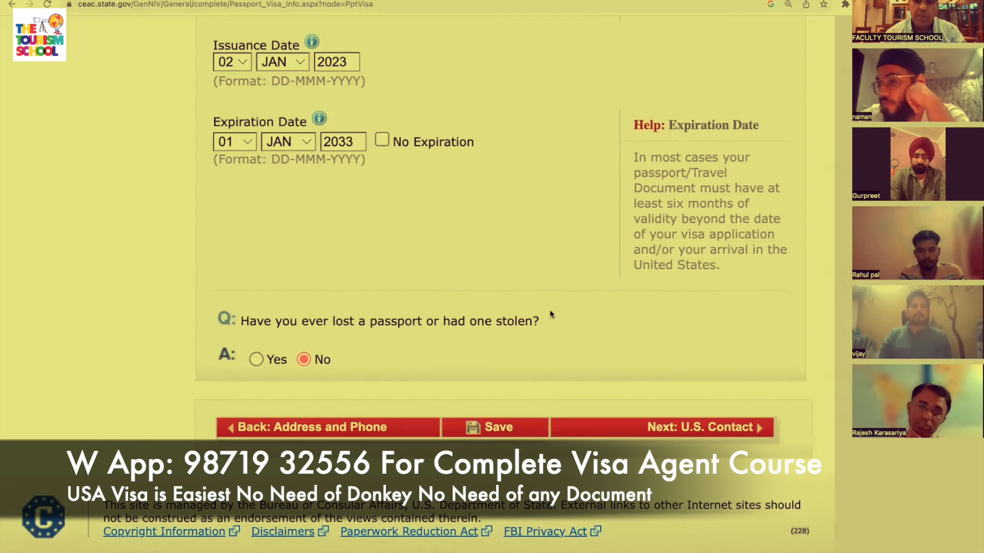
left_click(720, 433)
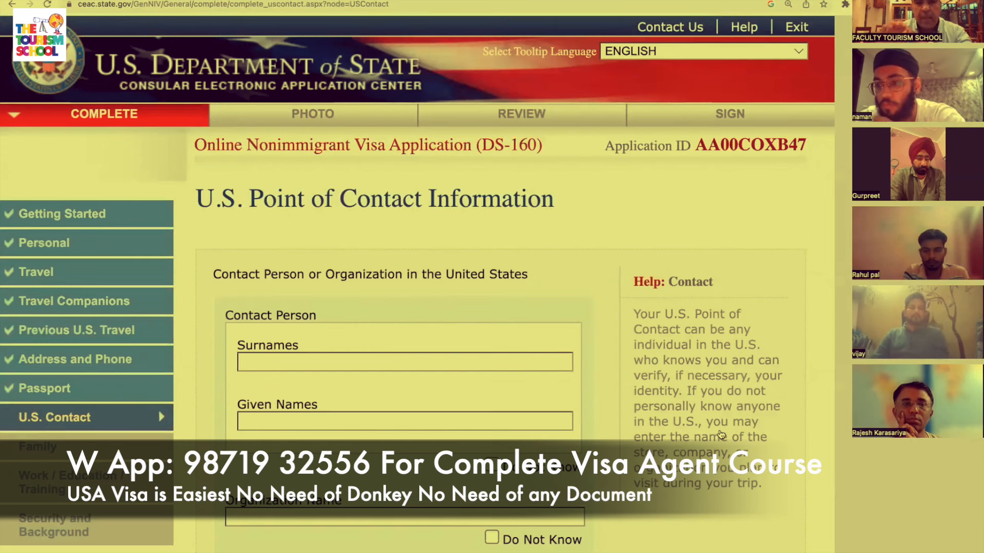
Mark the contact person Do Not Know, enter organization HOTEL FOUR POINT SHERATON, relationship OTHER.
scroll(721, 435, "down", 1)
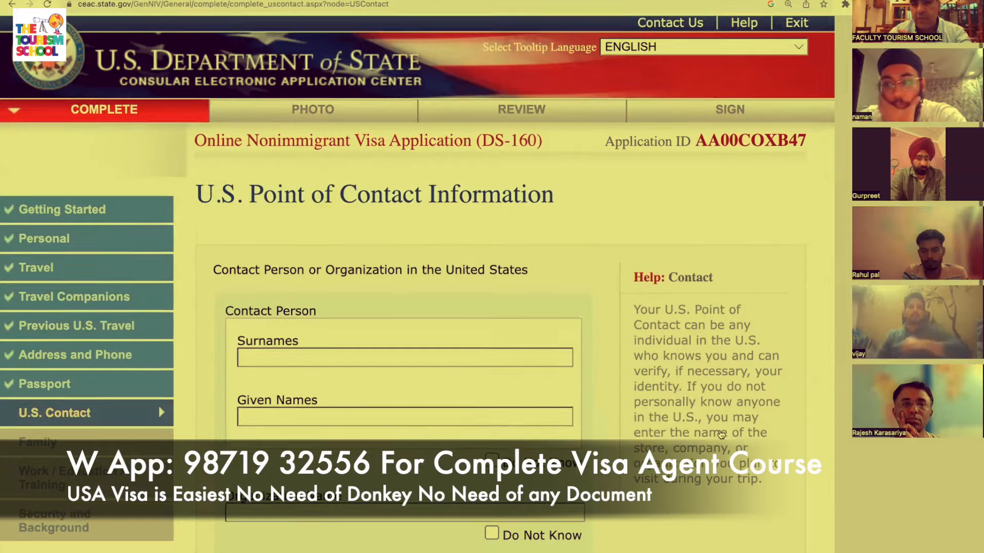
scroll(721, 435, "down", 3)
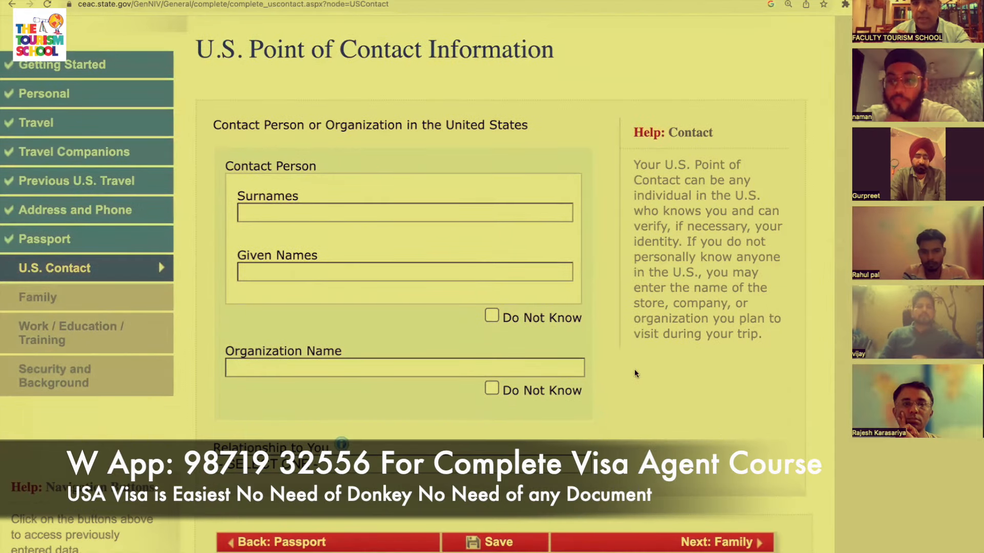
left_click(491, 317)
scroll(489, 316, "down", 3)
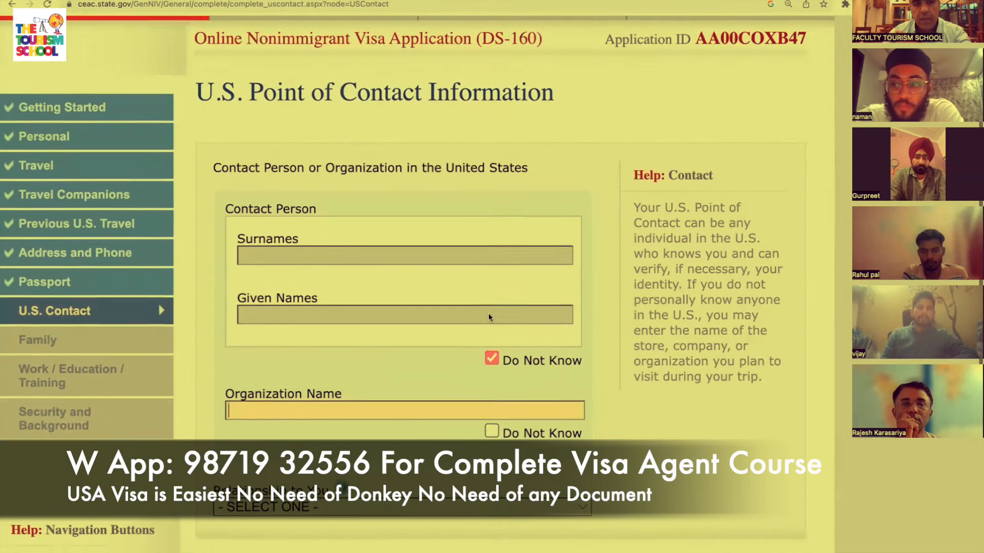
scroll(386, 371, "down", 2)
left_click(432, 303)
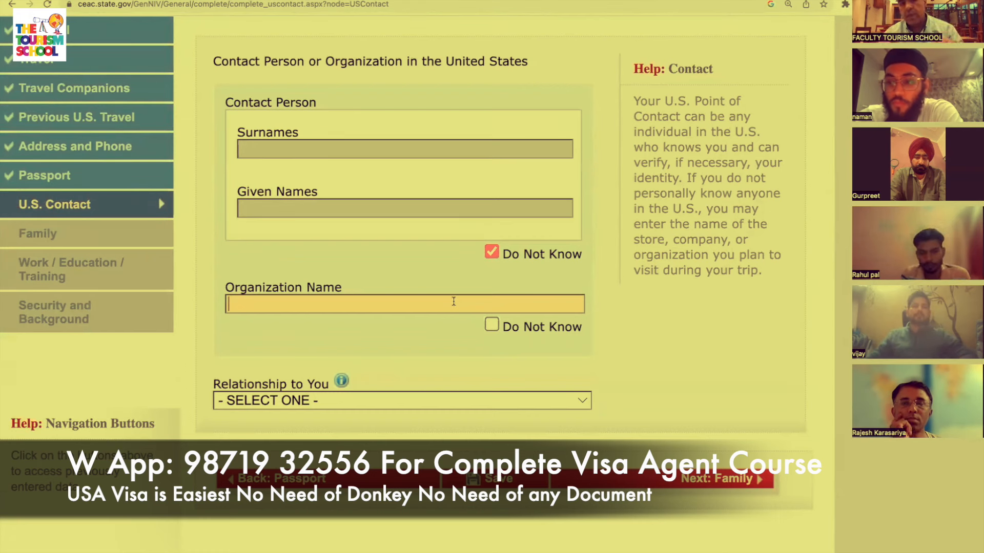
type("HOTEL ")
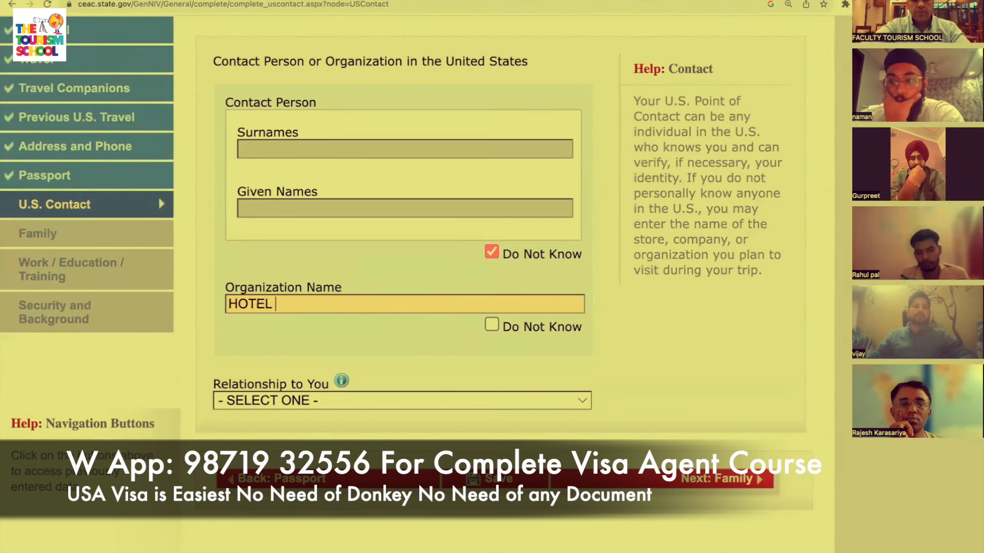
type("FOUR POINT SHERATON")
left_click(483, 401)
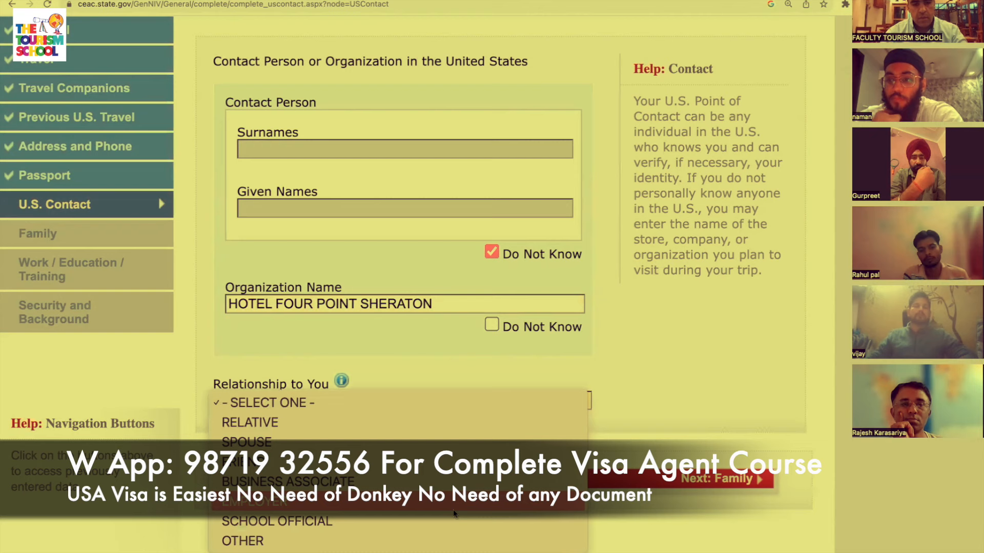
left_click(450, 535)
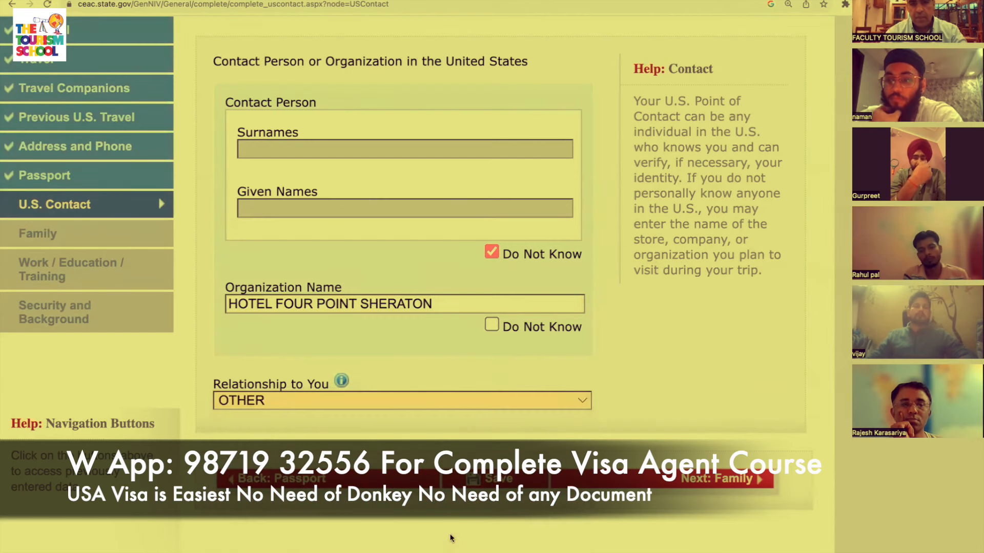
scroll(677, 368, "down", 3)
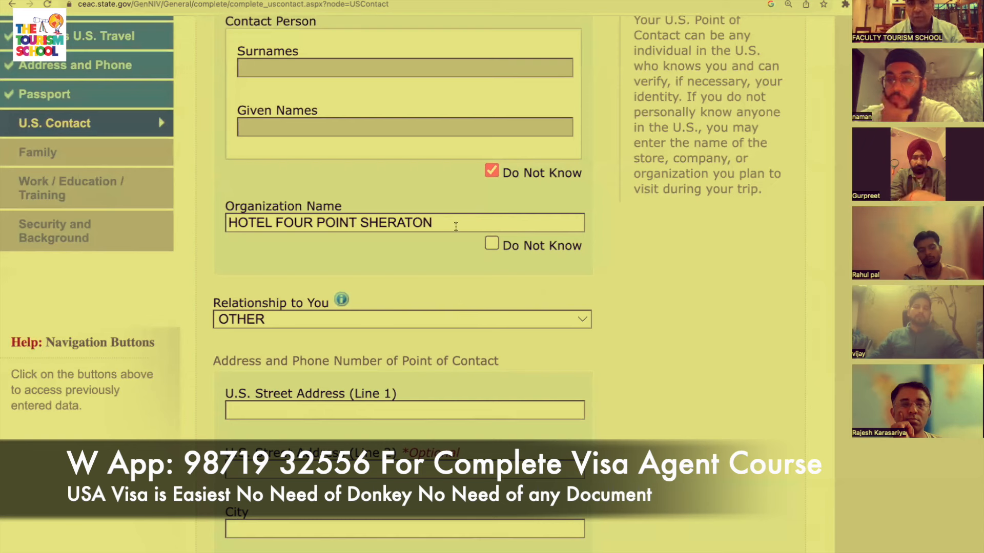
Keep relationship OTHER and enter the contact's two street address lines and city.
left_click(431, 319)
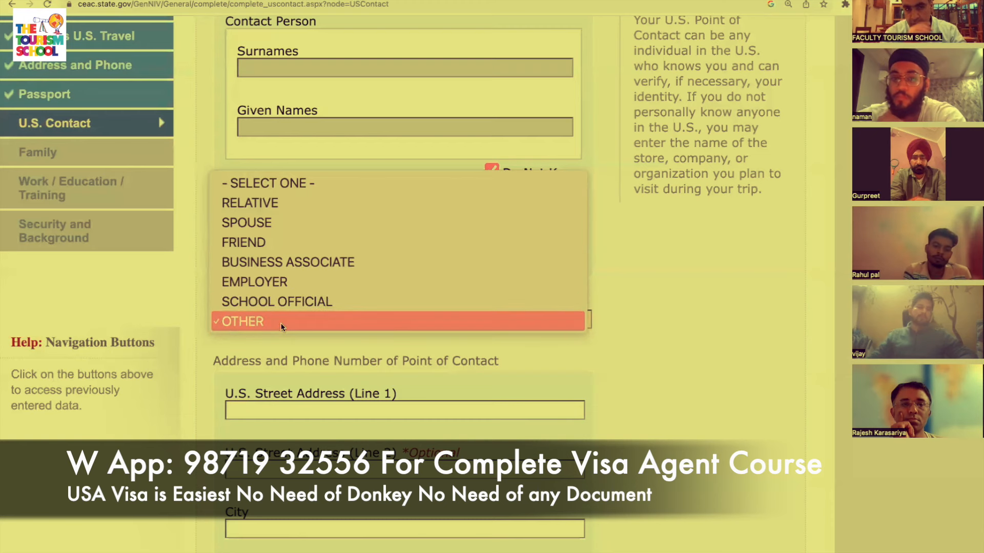
left_click(281, 325)
left_click(453, 412)
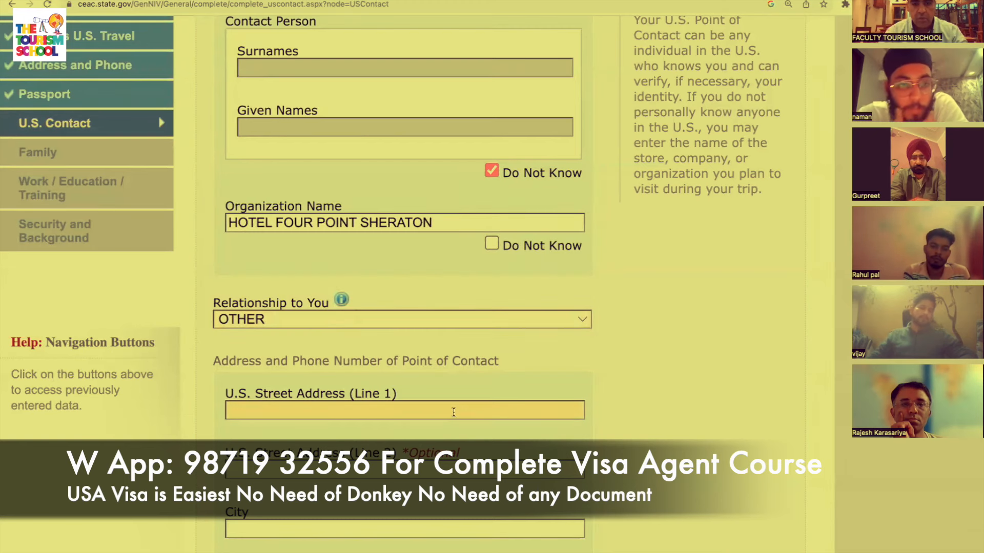
type("MANHATTAN")
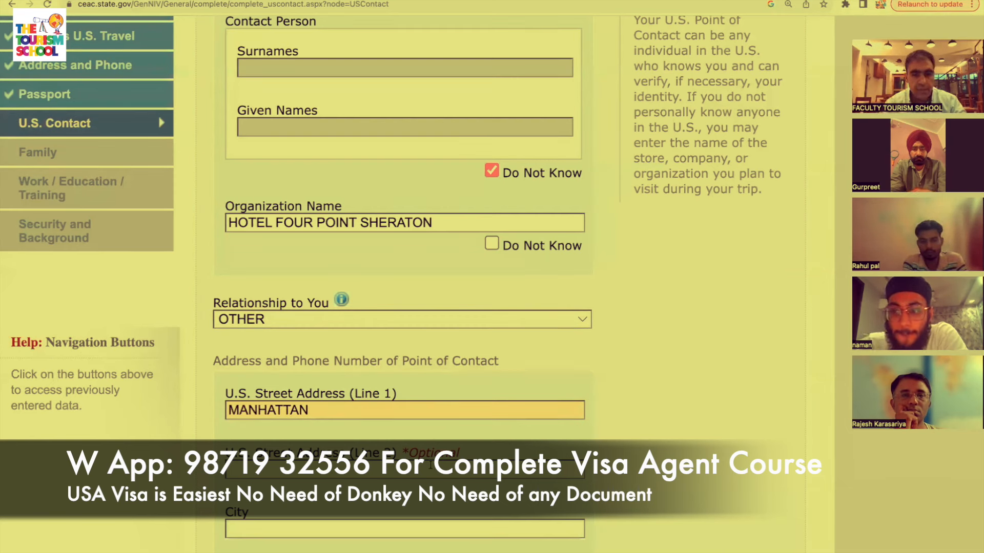
key("Tab")
type("BROADW")
left_click(450, 522)
type("NEW YORK")
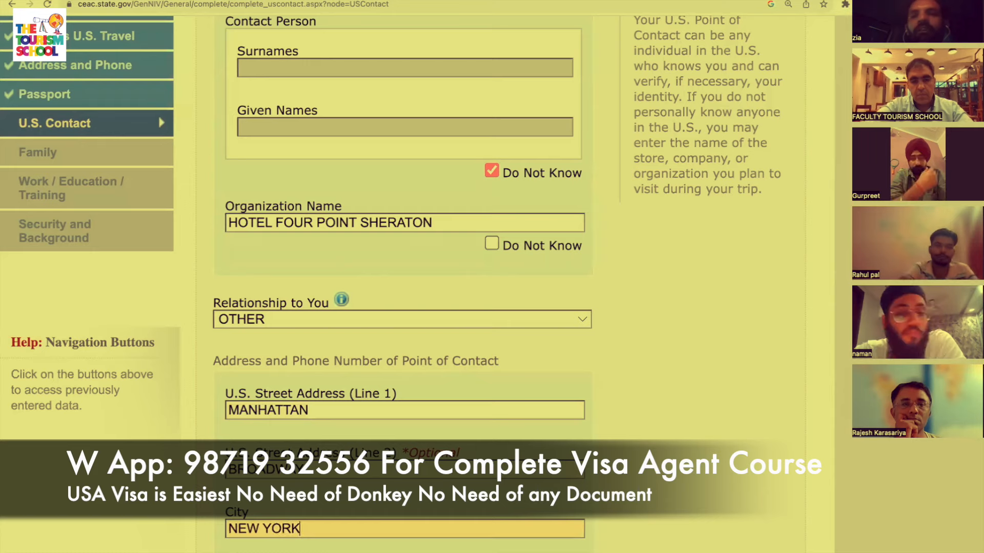
Select NEW YORK as the contact's state and review the address section.
scroll(470, 445, "down", 3)
left_click(470, 446)
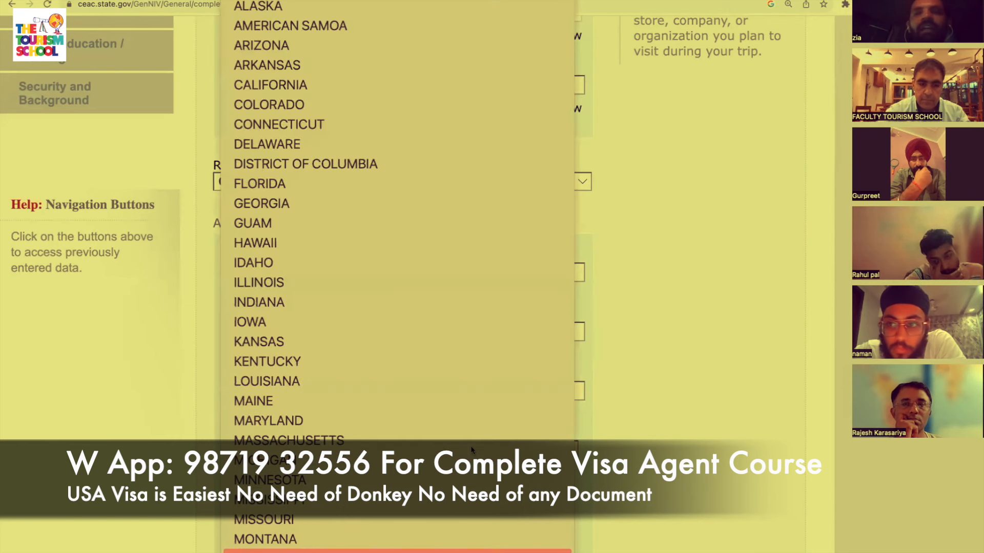
scroll(470, 446, "down", 1)
scroll(470, 446, "down", 3)
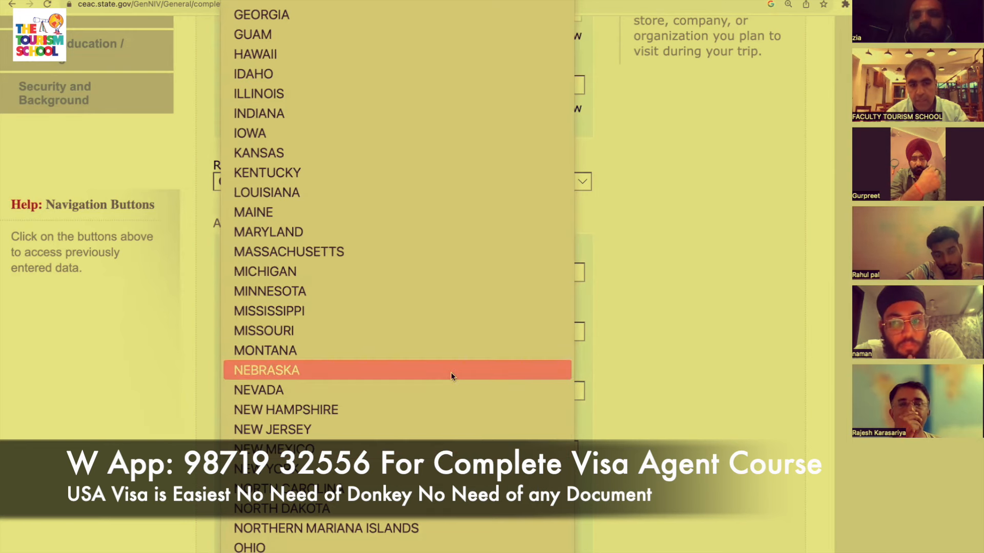
left_click(371, 467)
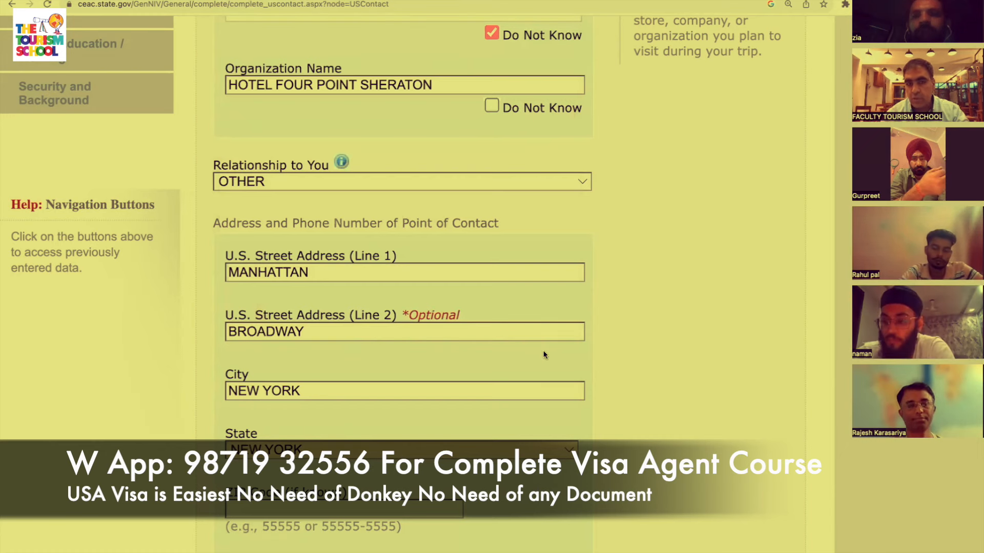
scroll(543, 352, "up", 4)
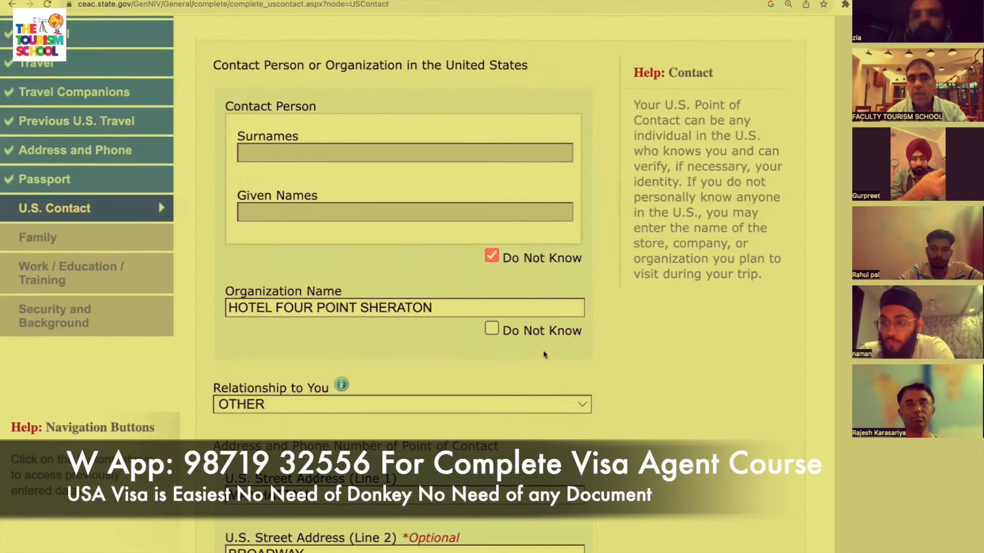
scroll(544, 354, "up", 1)
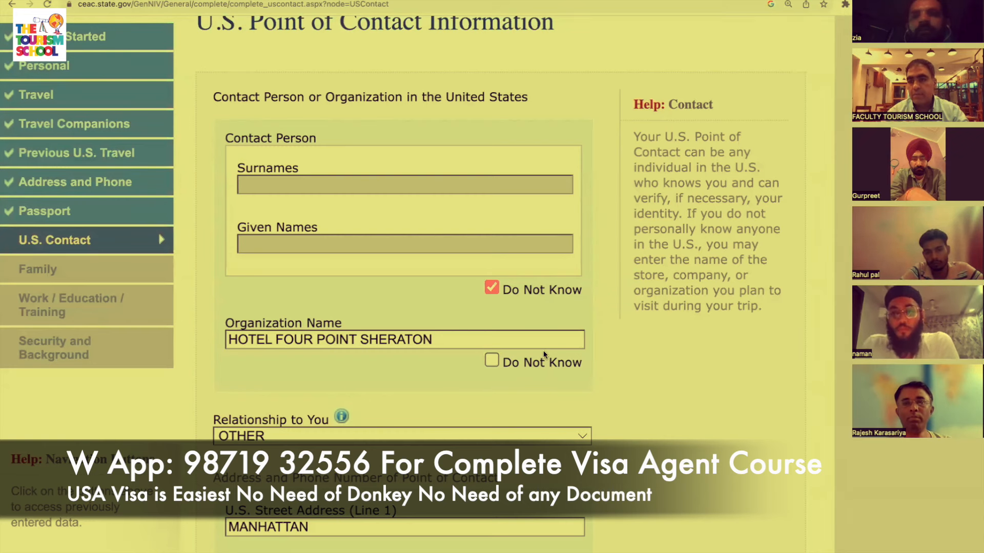
scroll(544, 351, "down", 1)
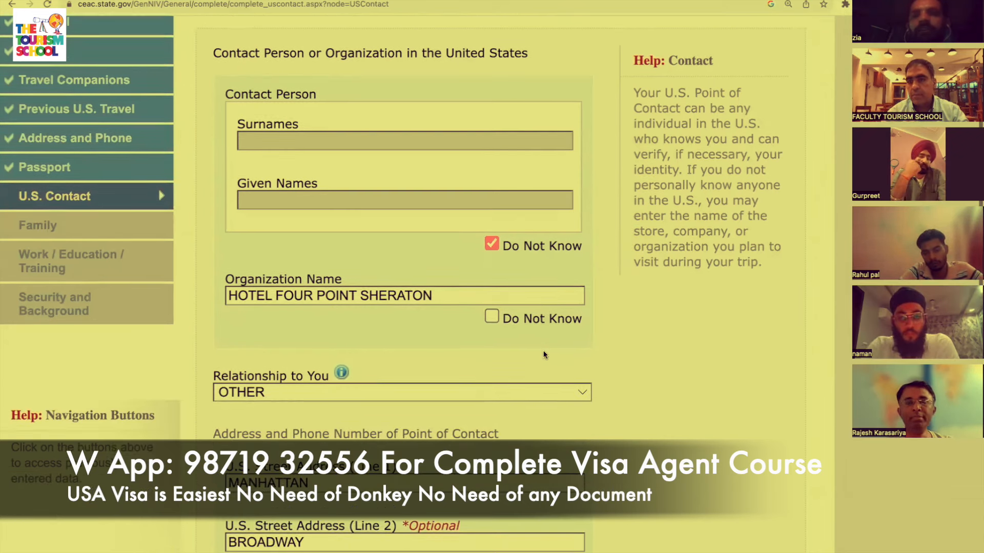
scroll(543, 354, "down", 1)
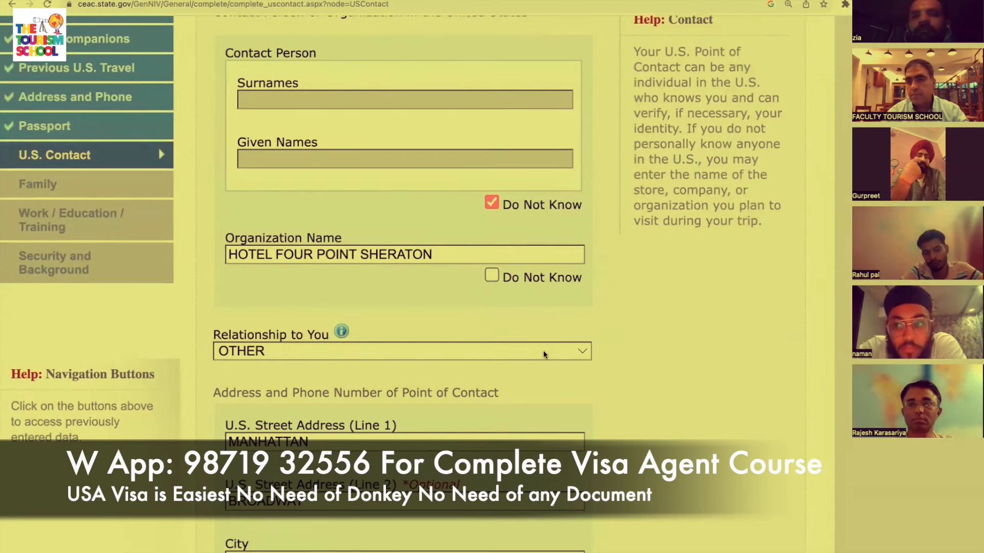
scroll(544, 354, "down", 1)
scroll(544, 354, "down", 6)
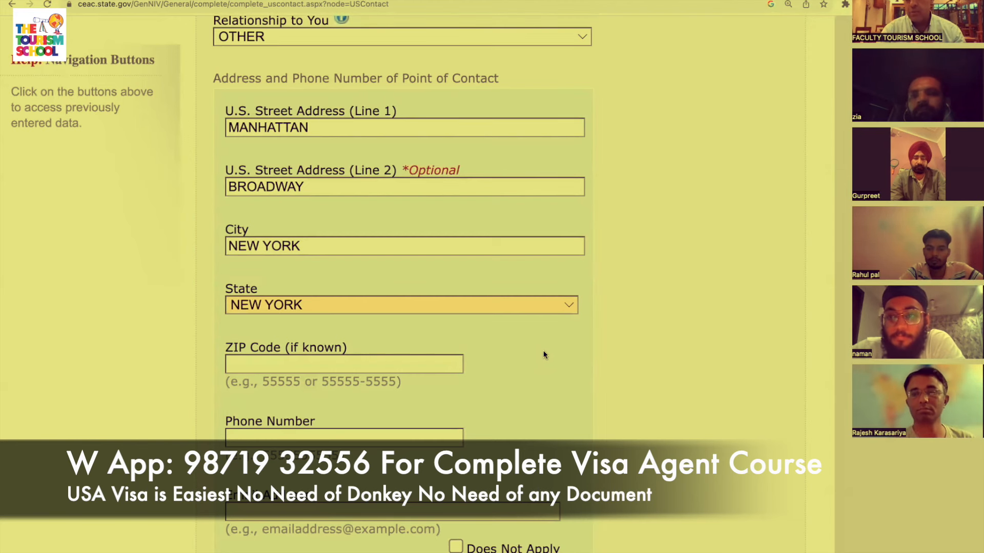
Fill in the contact's ZIP code, phone number and e-mail address, then continue to Family.
scroll(543, 351, "down", 2)
left_click(445, 315)
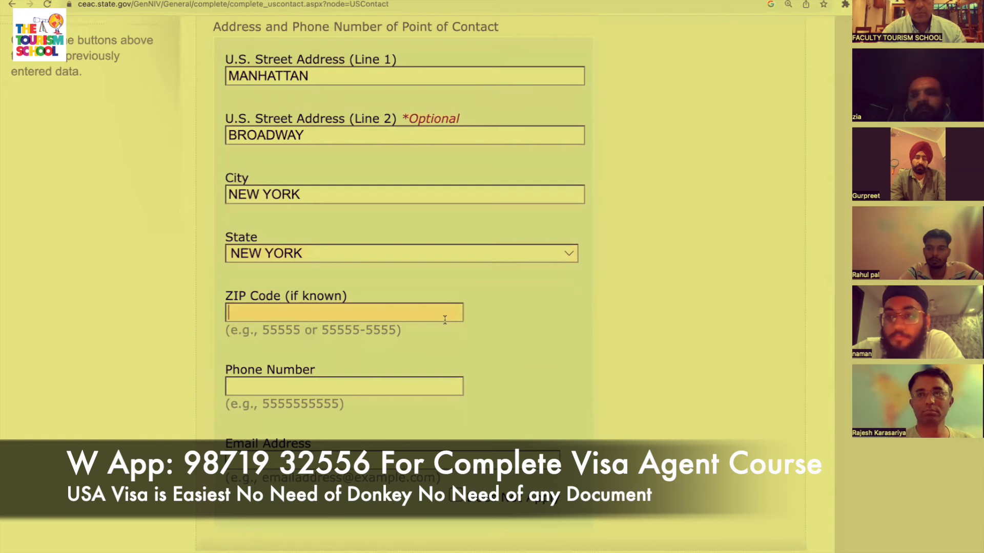
type("786")
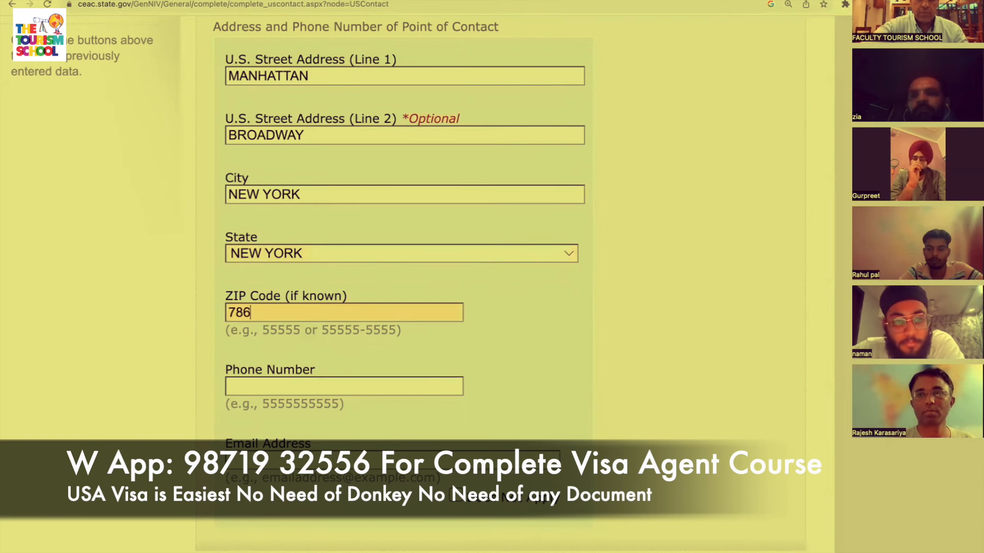
type("78")
scroll(487, 301, "down", 3)
left_click(375, 300)
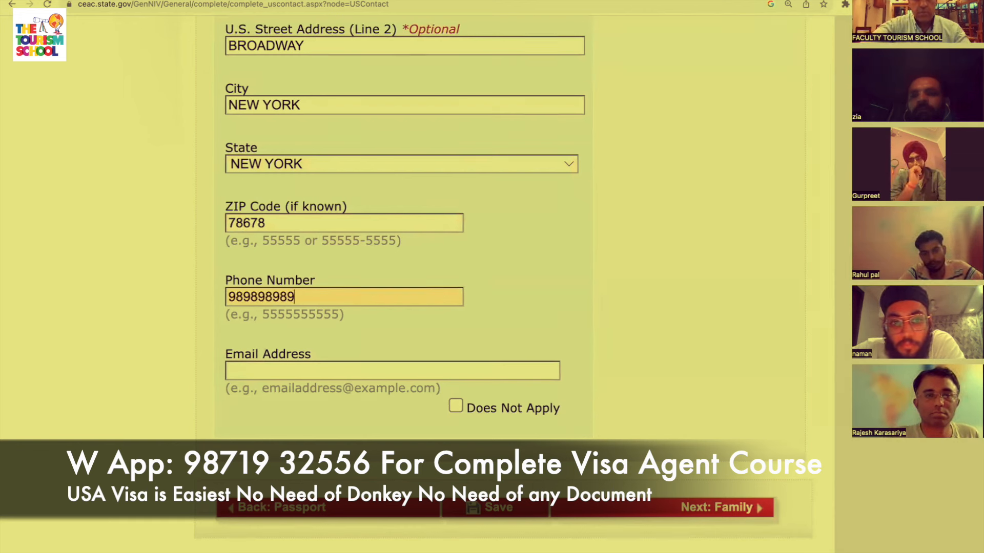
left_click(415, 370)
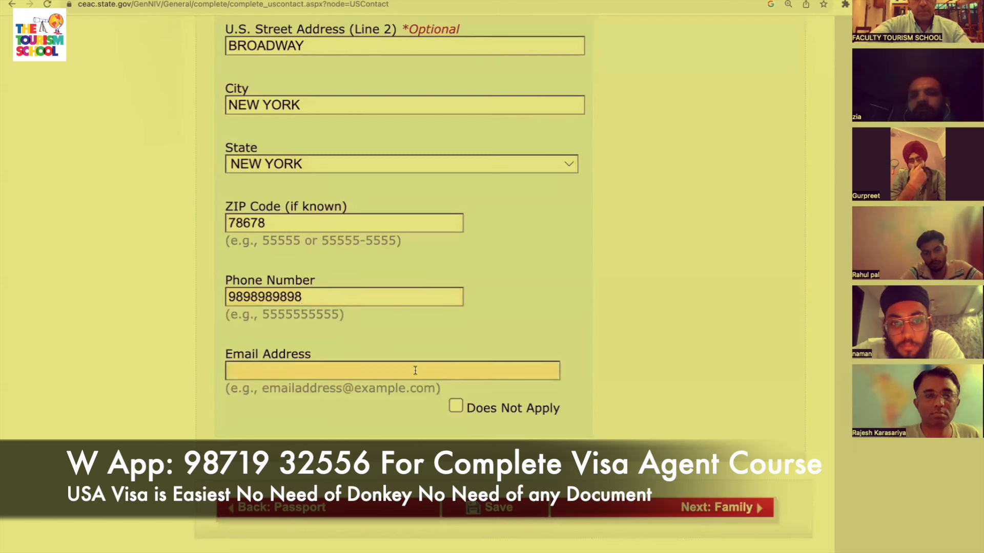
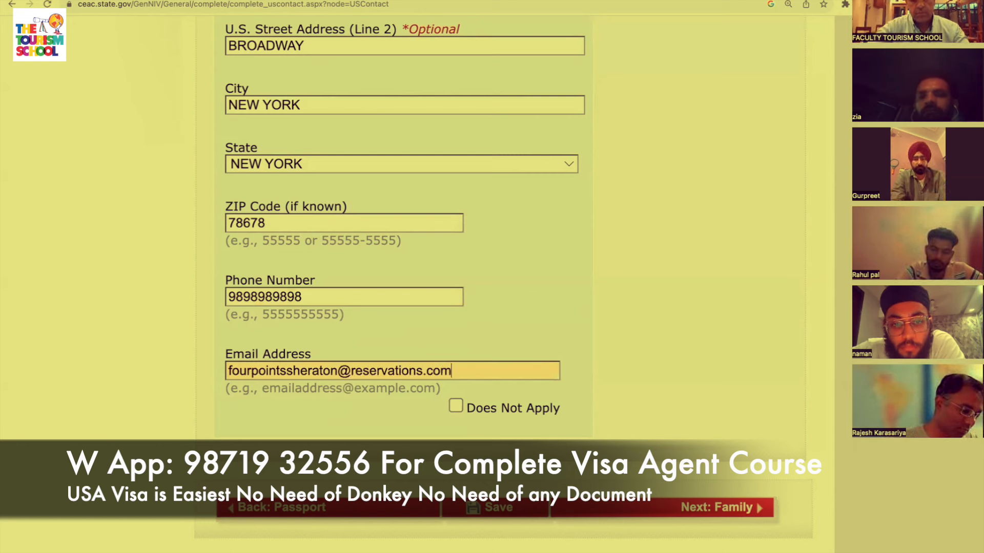
scroll(544, 404, "down", 2)
left_click(748, 429)
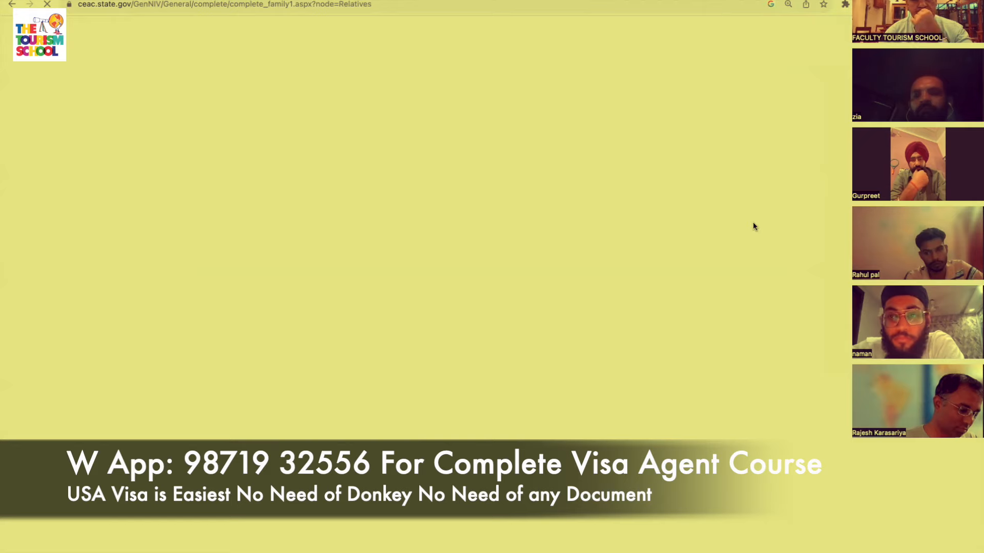
Enter the father's surname, given names and birth date (02 FEB), answering No to him being in the U.S.
scroll(753, 222, "down", 3)
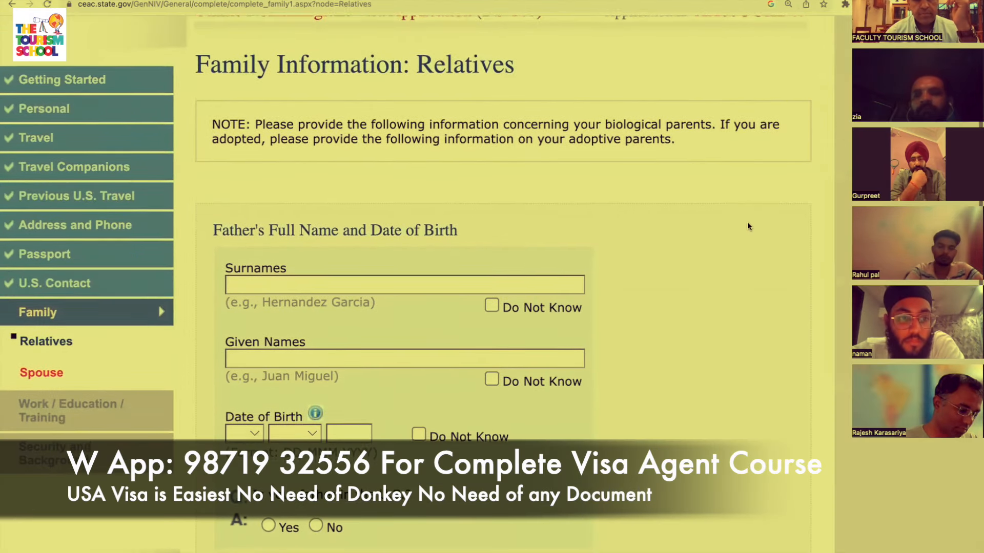
scroll(334, 287, "down", 1)
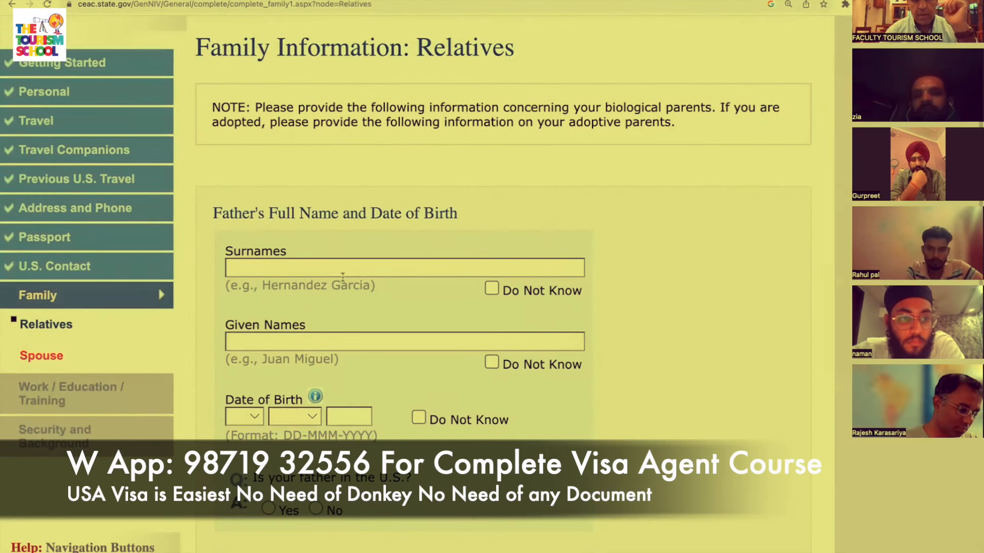
left_click(337, 273)
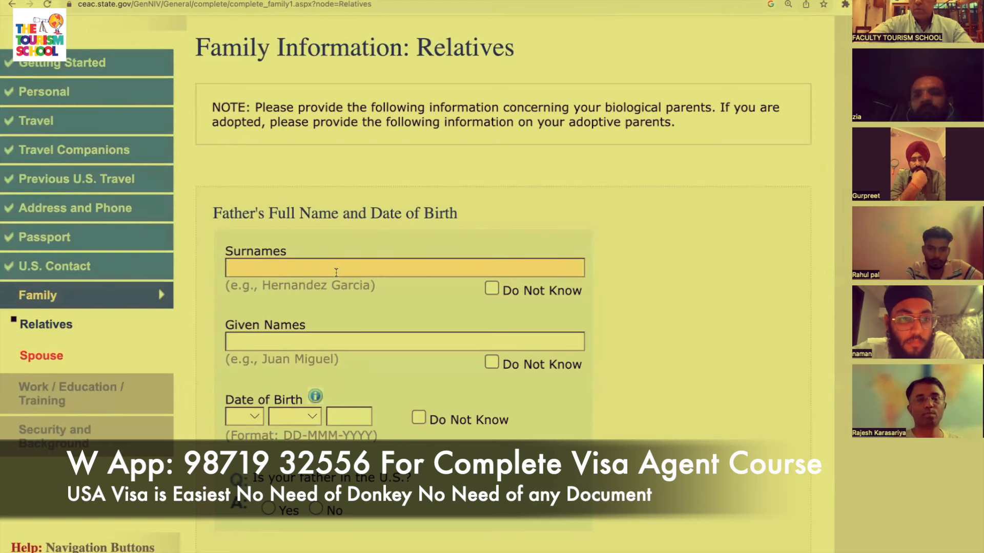
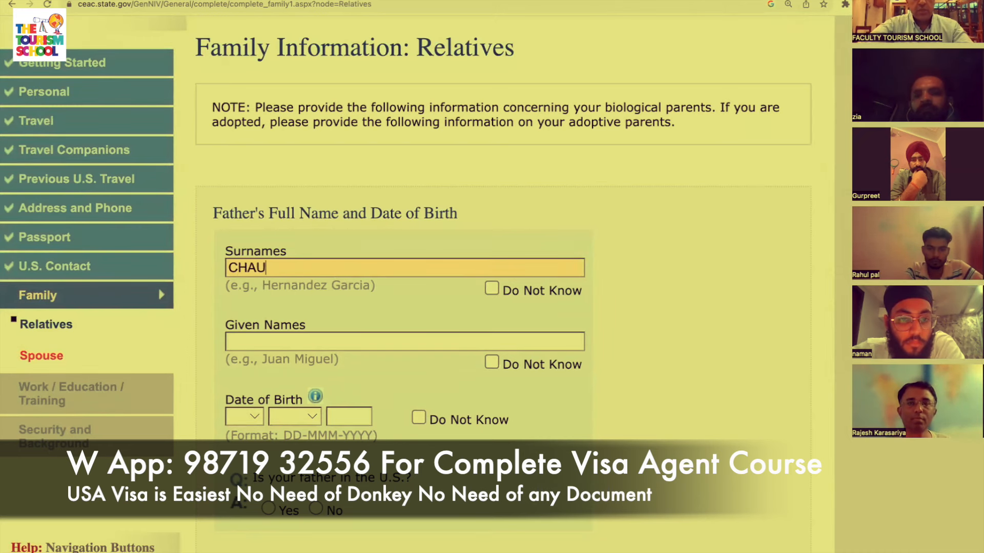
scroll(404, 253, "down", 3)
left_click(404, 253)
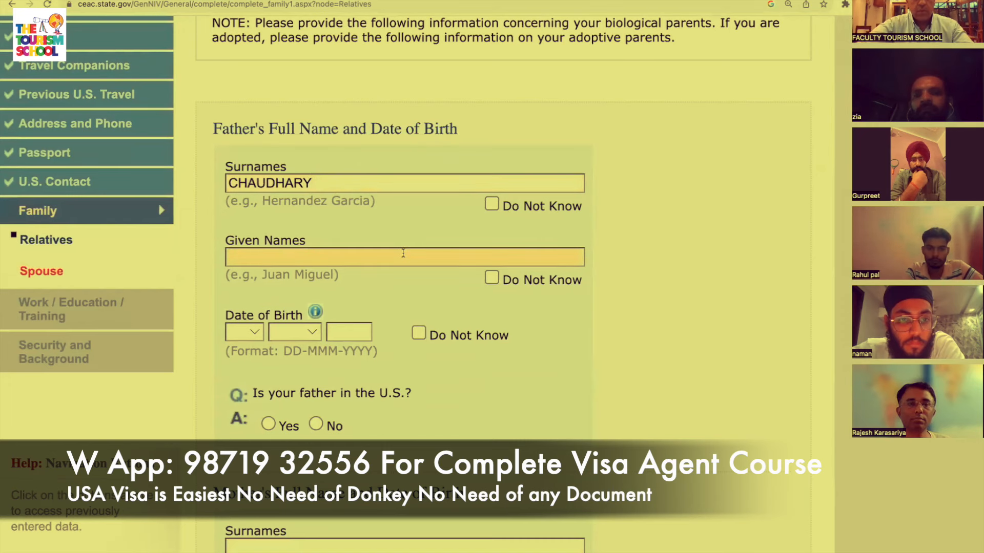
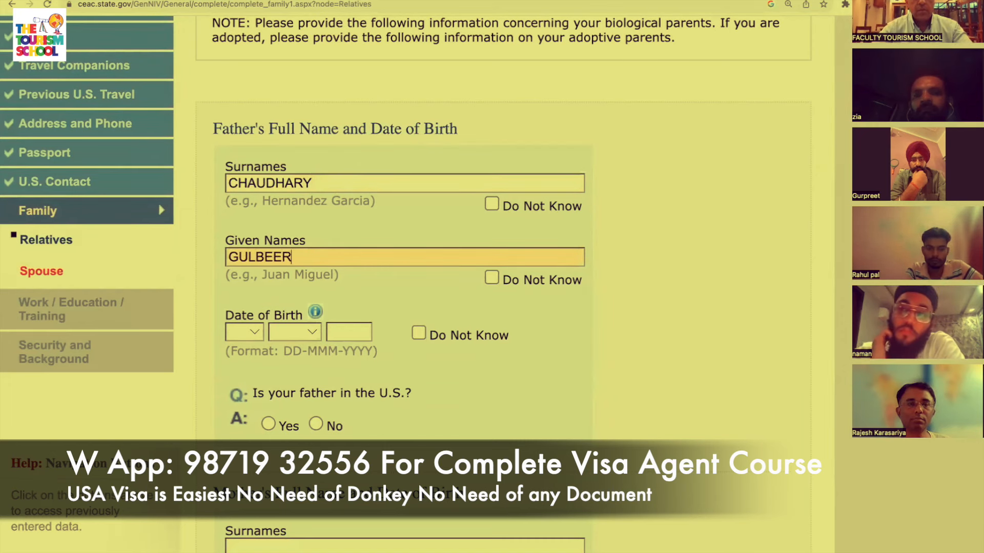
scroll(461, 277, "down", 5)
left_click(254, 194)
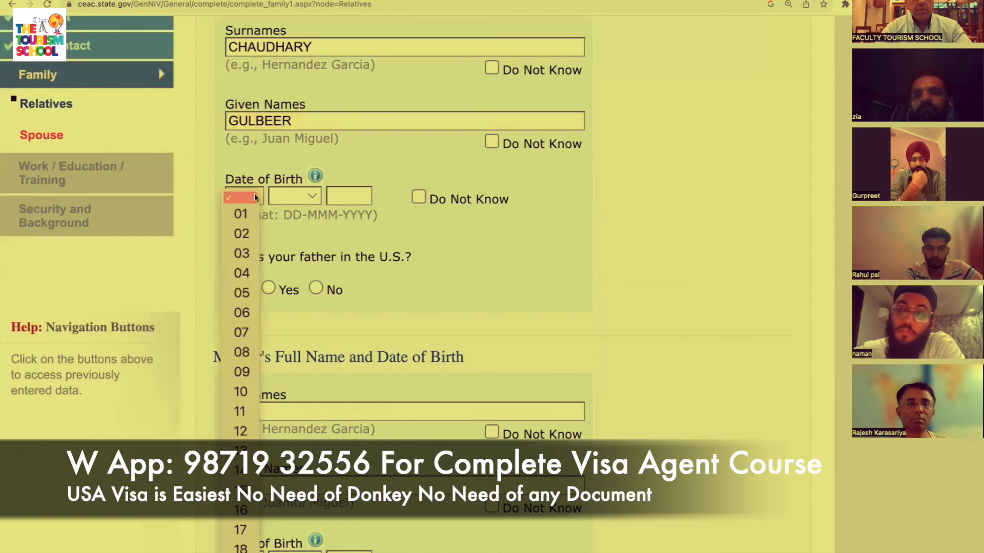
left_click(241, 234)
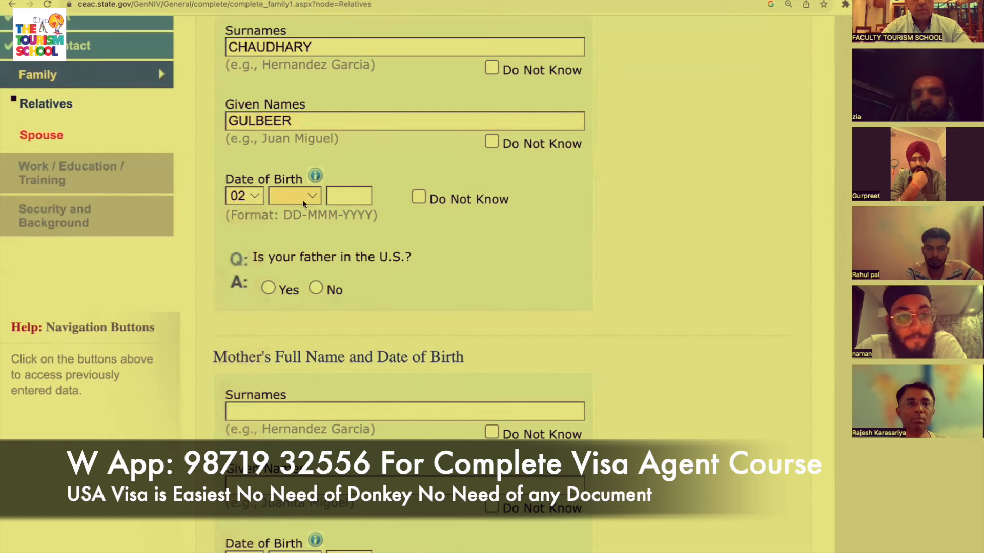
left_click(305, 200)
left_click(296, 231)
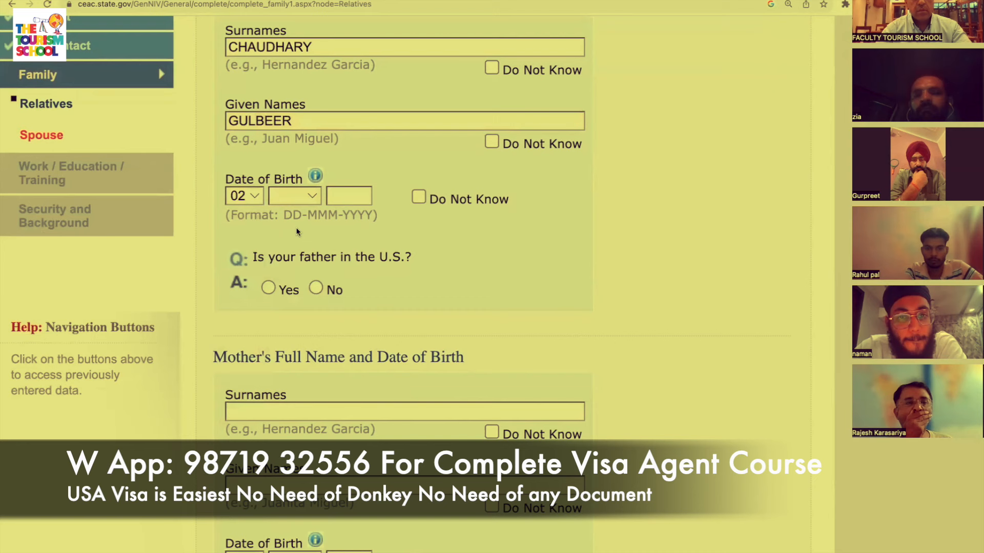
left_click(295, 198)
left_click(293, 232)
left_click(346, 200)
type("1950")
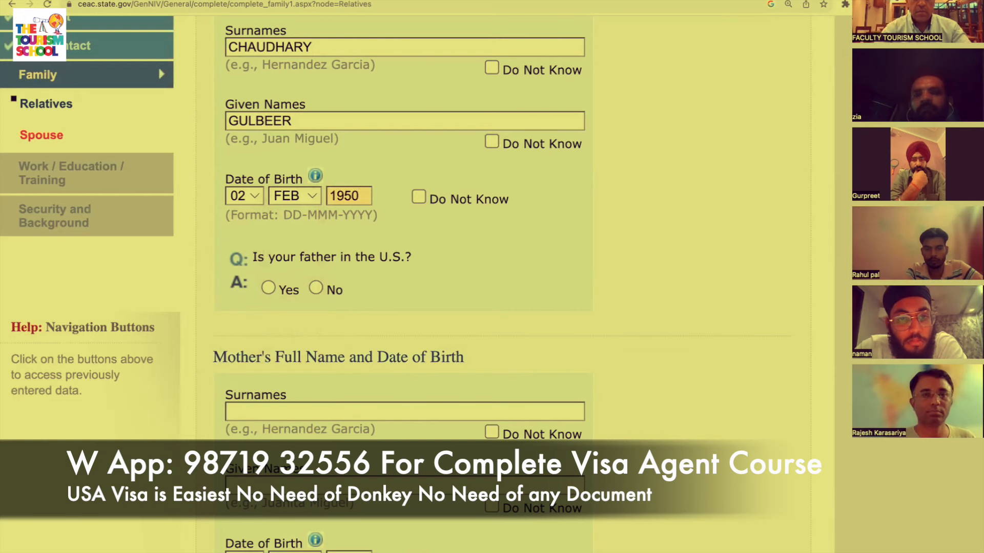
scroll(271, 254, "down", 2)
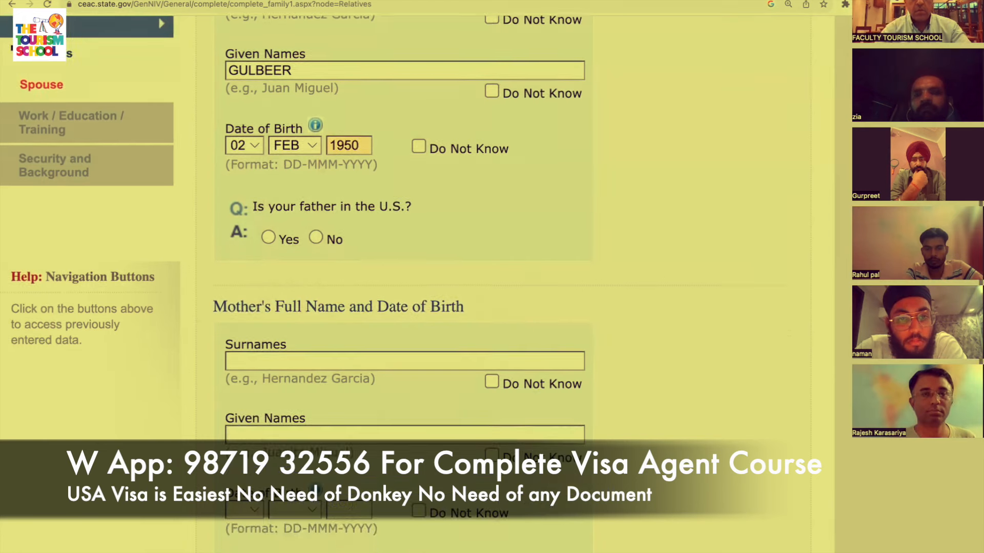
left_click(315, 236)
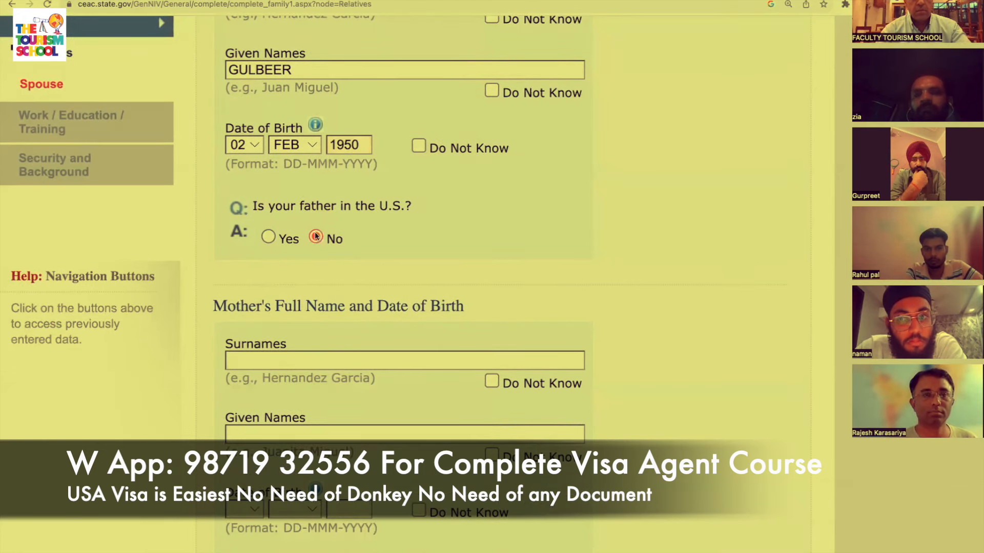
scroll(415, 311, "down", 1)
left_click(432, 300)
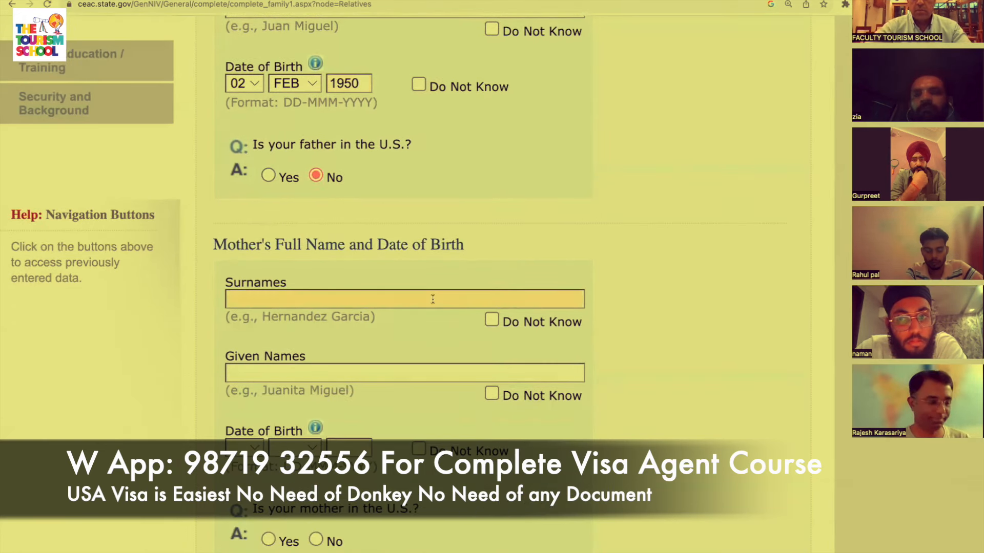
type("SU")
key("BackSpace")
key("BackSpace")
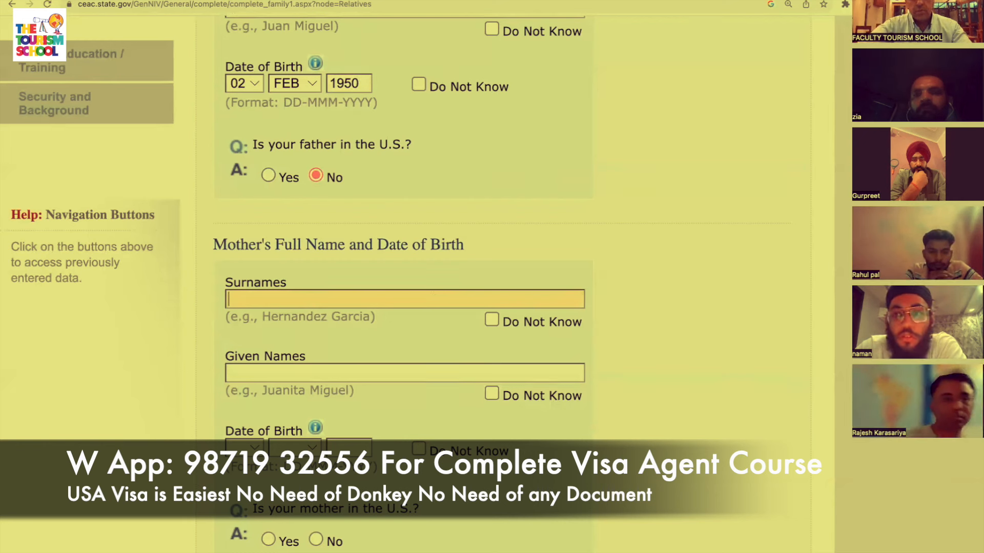
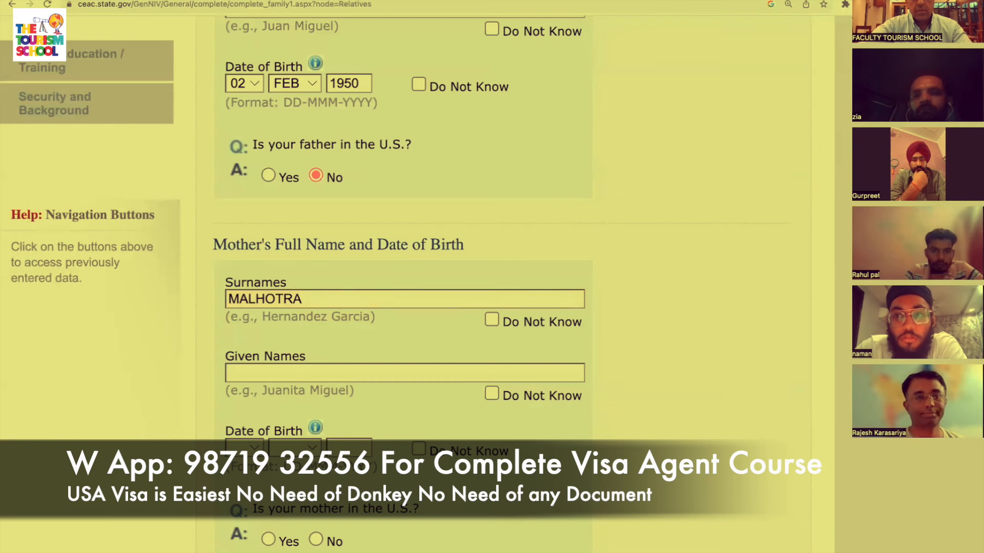
left_click(456, 371)
scroll(512, 347, "down", 3)
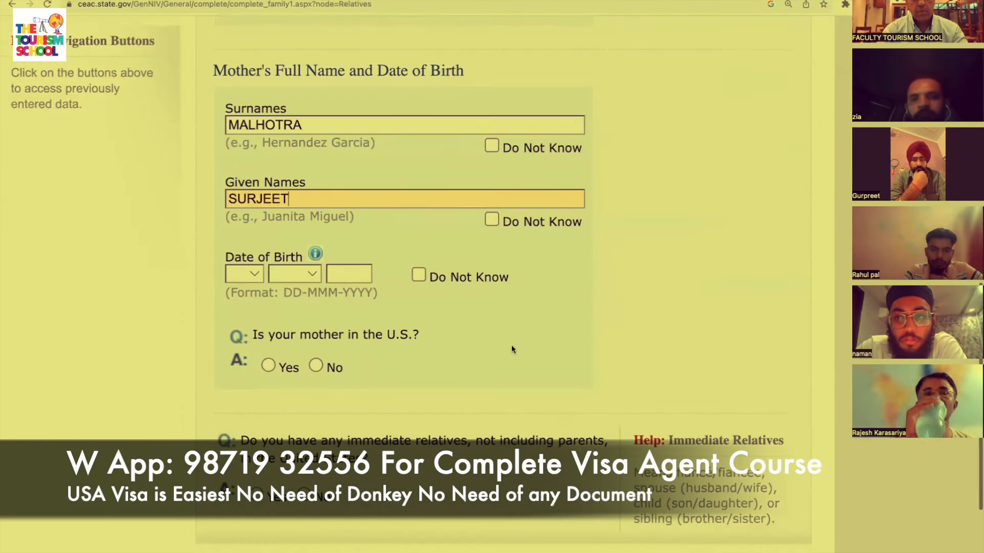
left_click(253, 273)
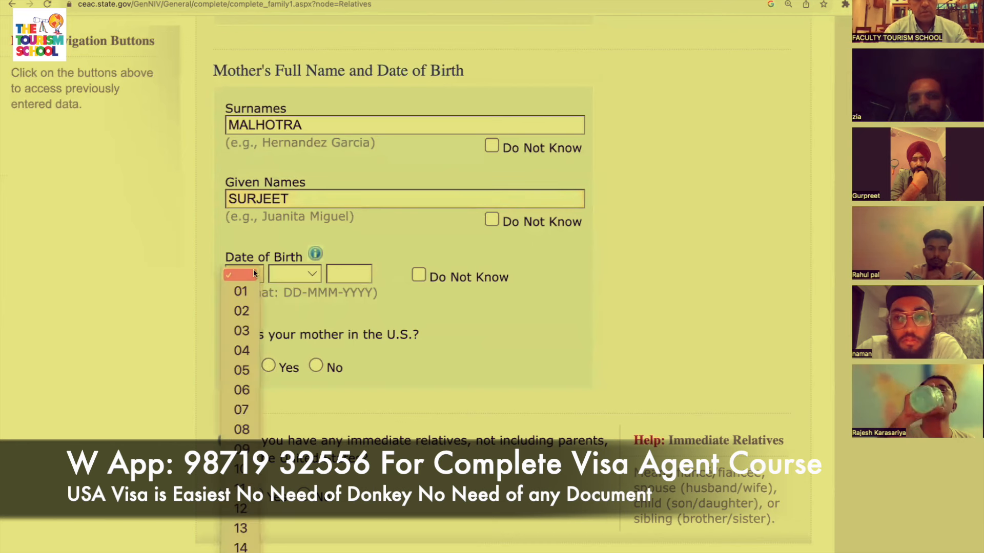
left_click(241, 331)
left_click(283, 274)
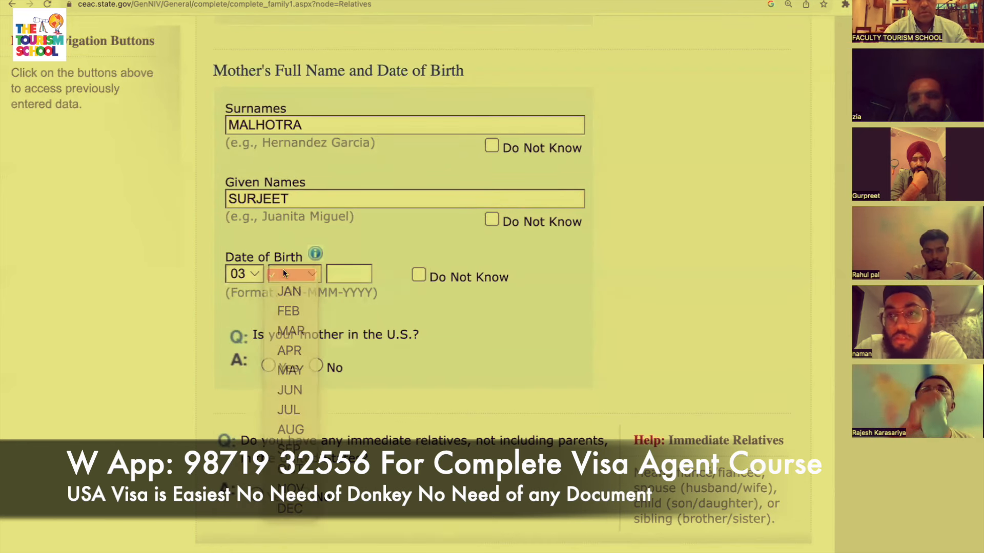
left_click(301, 275)
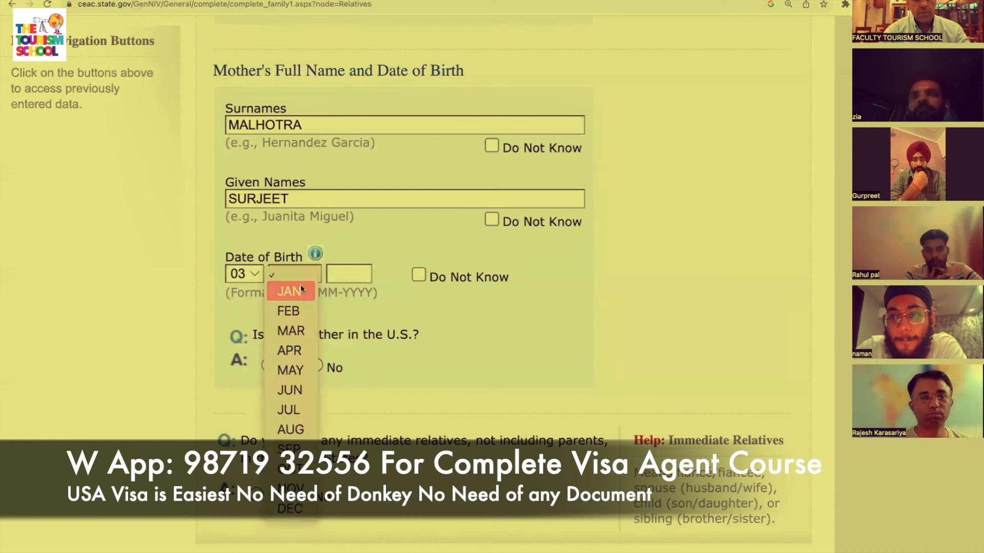
left_click(297, 330)
left_click(350, 275)
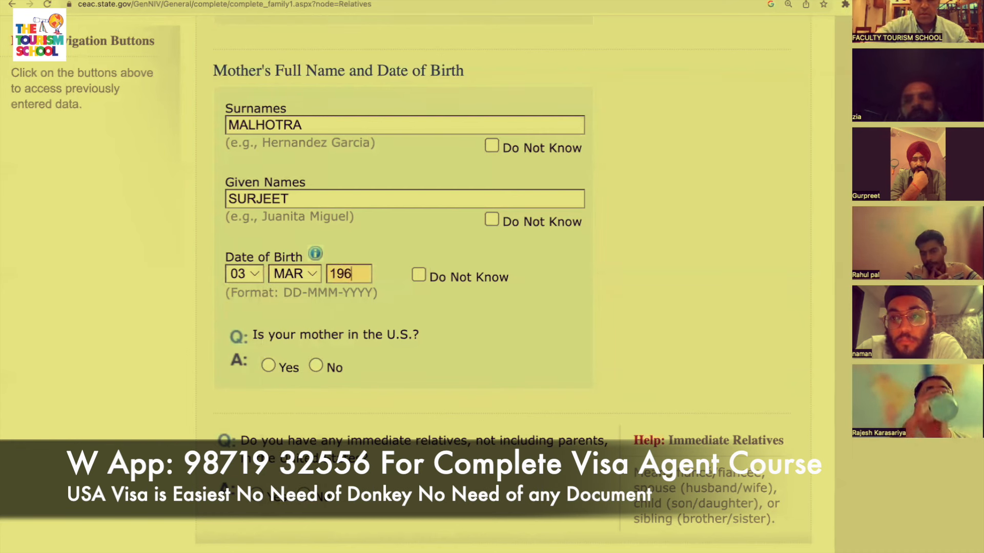
type("1960")
scroll(297, 308, "down", 3)
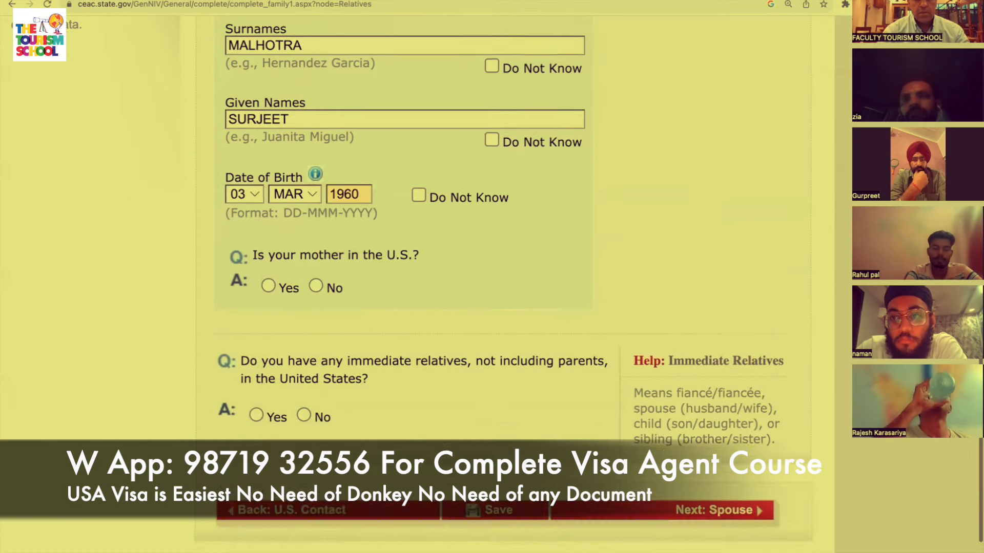
left_click(316, 270)
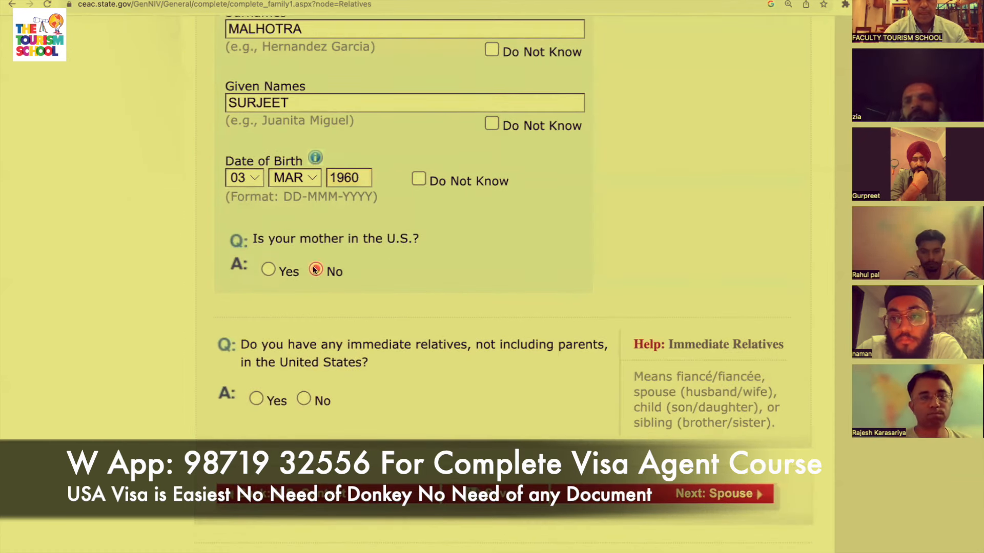
Answer No to having immediate relatives in the U.S.
scroll(510, 411, "down", 2)
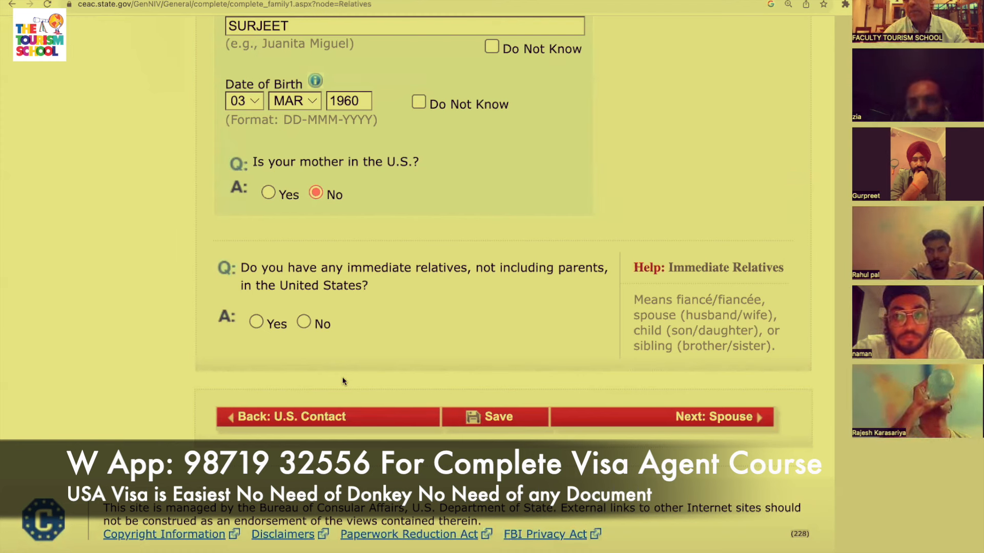
scroll(344, 381, "down", 1)
scroll(343, 381, "down", 1)
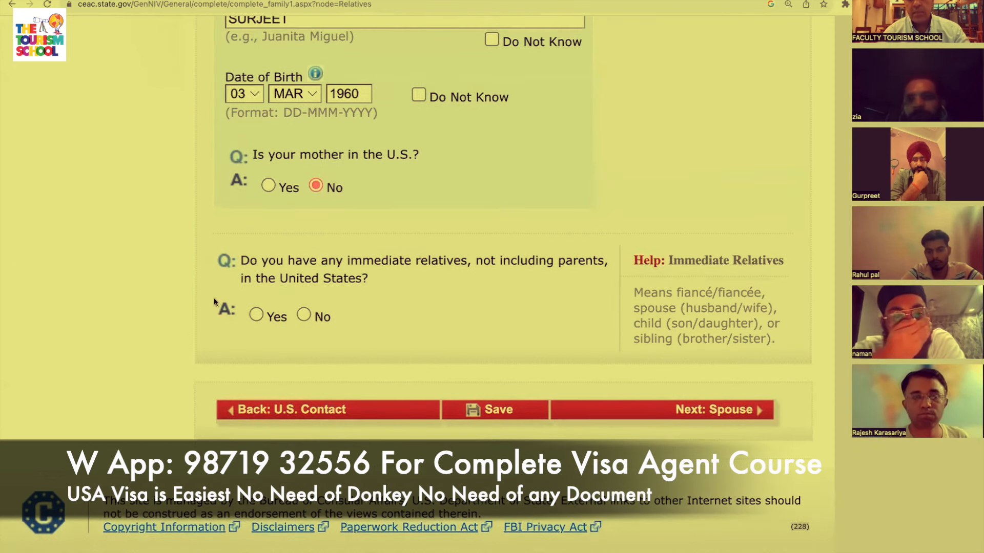
left_click(304, 315)
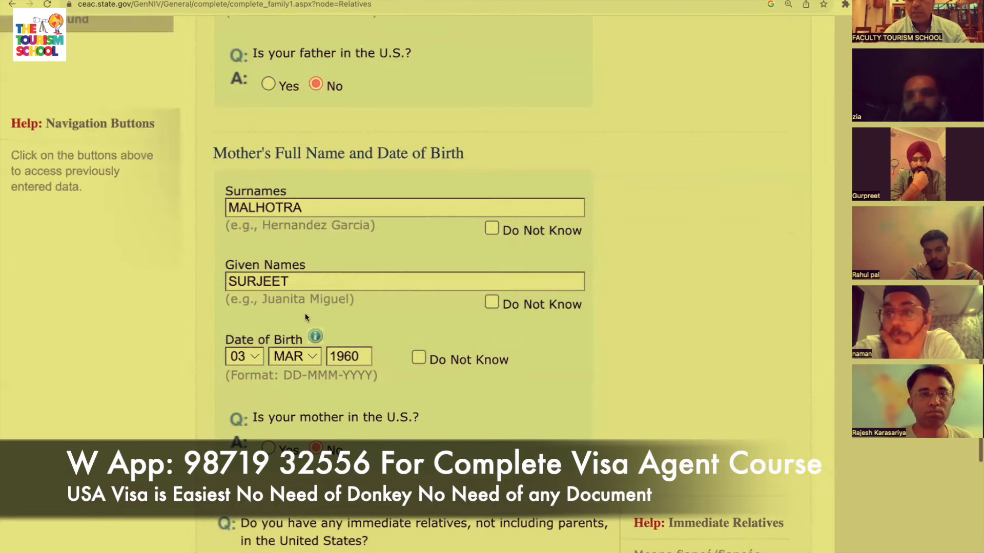
scroll(437, 367, "down", 5)
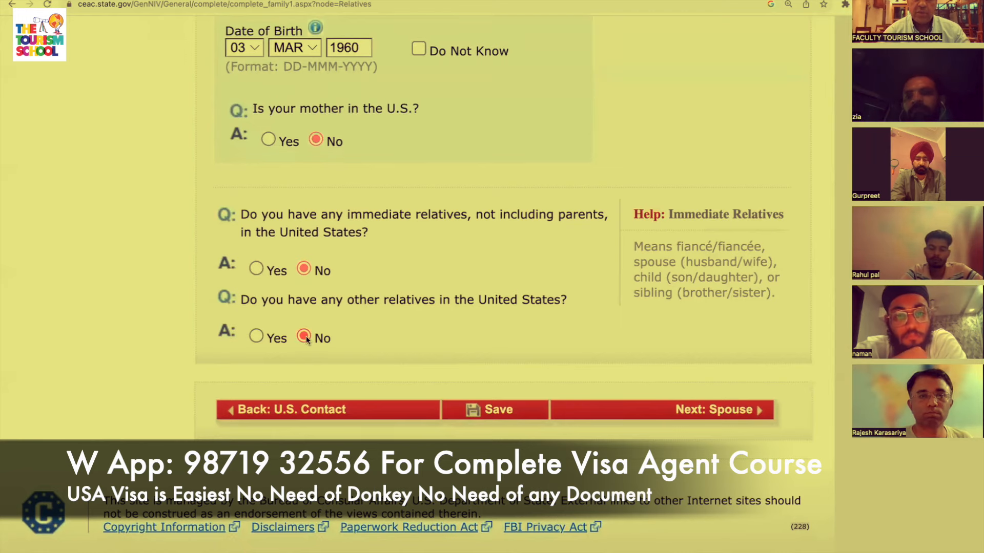
scroll(306, 336, "up", 5)
scroll(561, 367, "down", 5)
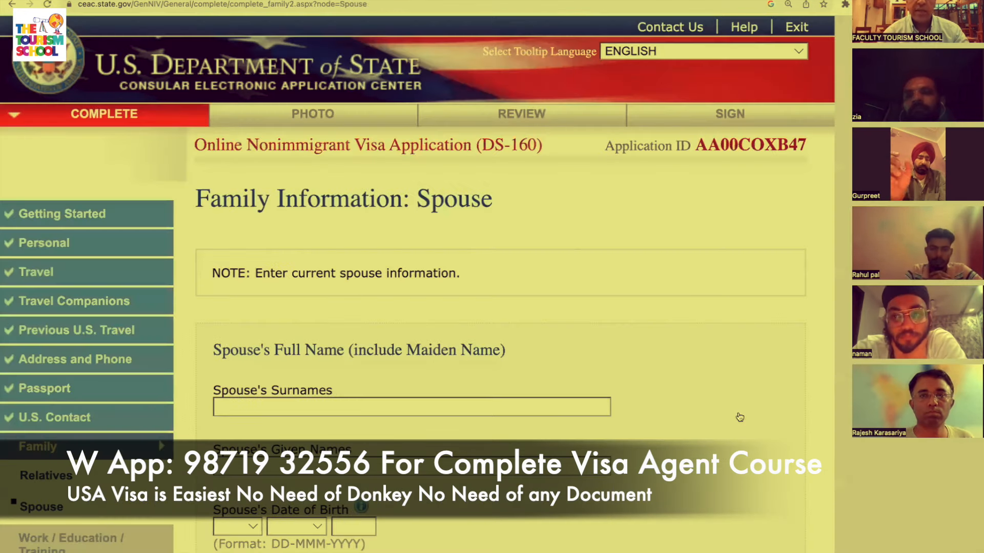
Enter the spouse's surname and given names.
scroll(738, 412, "down", 2)
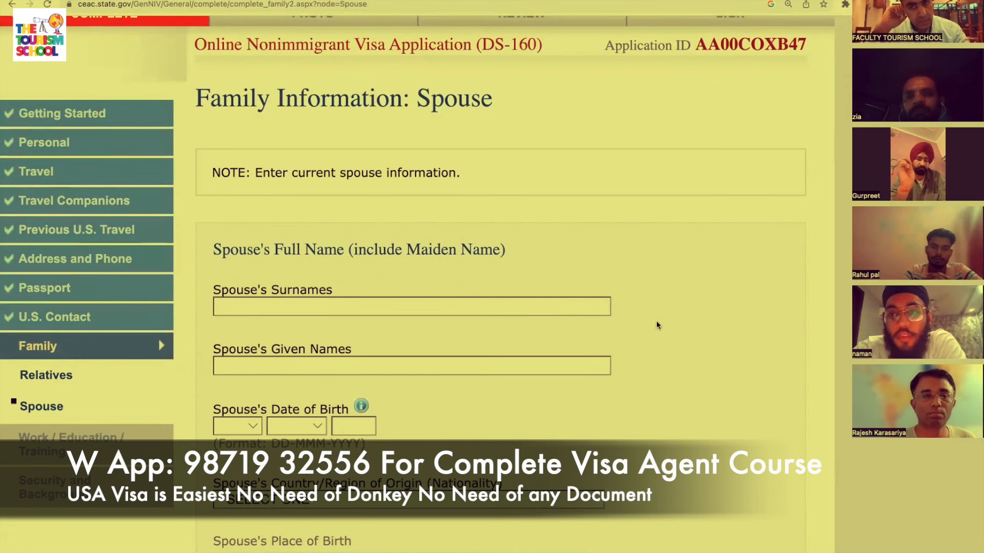
left_click(542, 305)
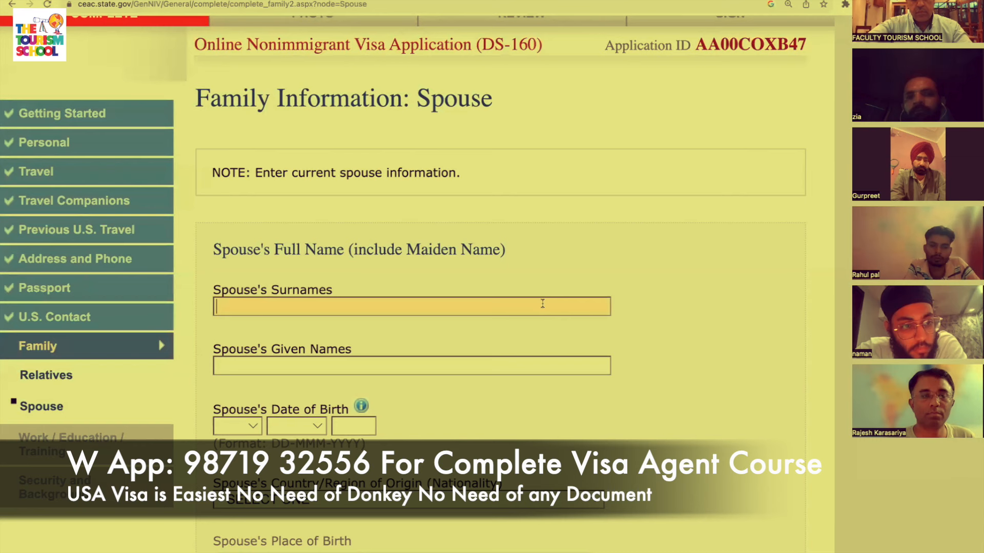
key("Tab")
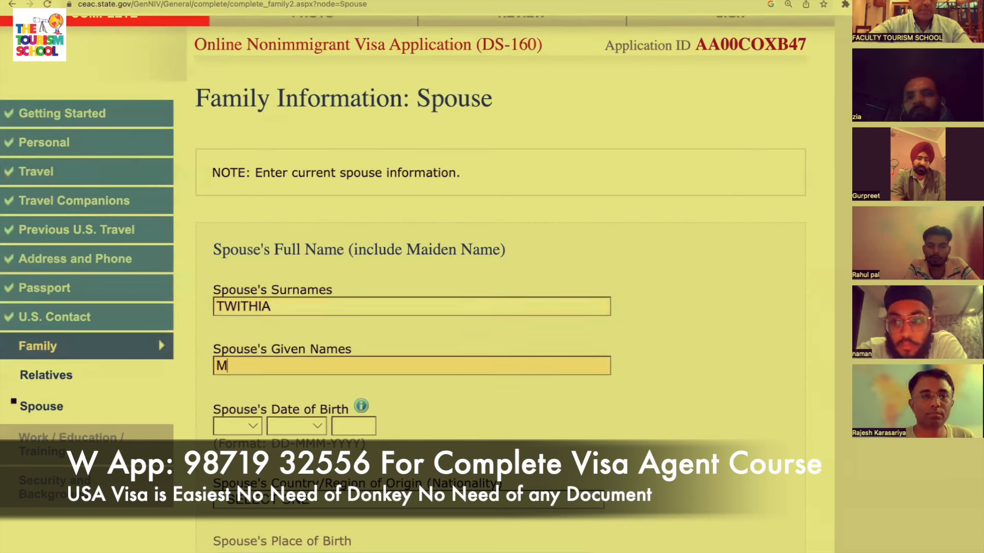
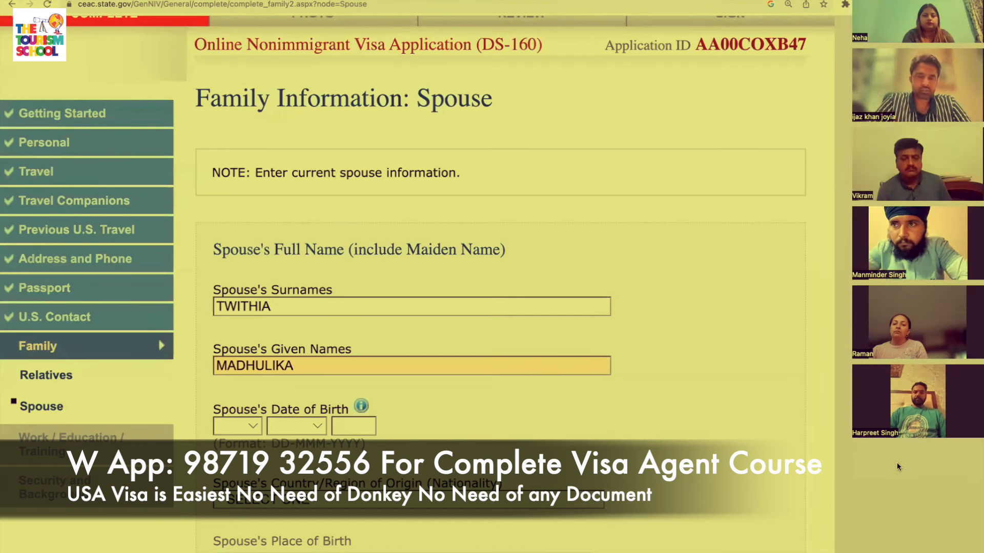
scroll(648, 479, "down", 2)
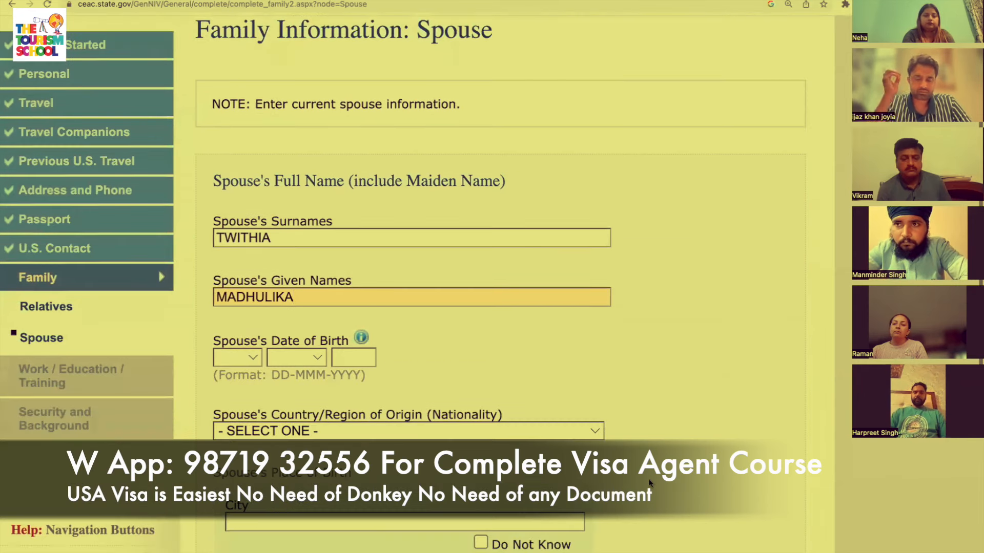
left_click(244, 359)
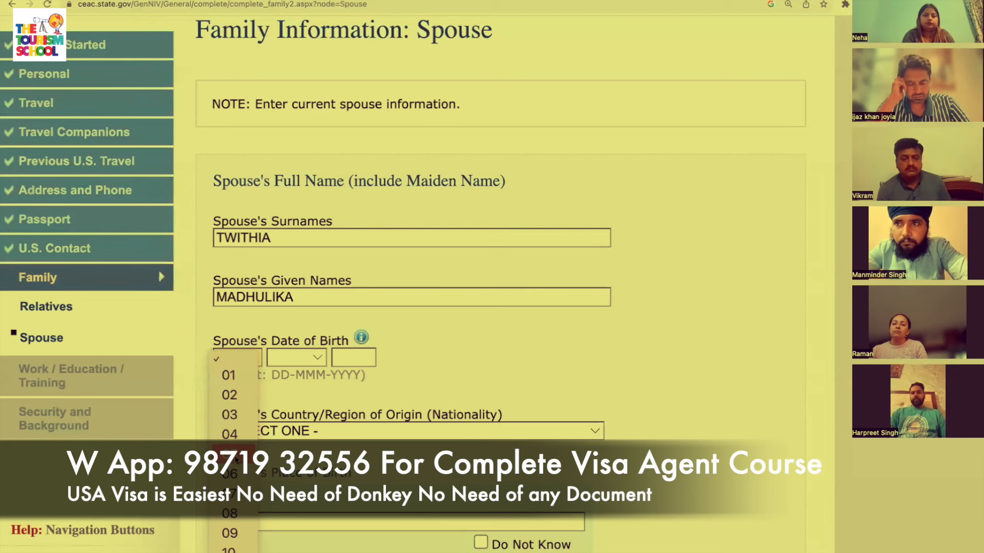
left_click(230, 494)
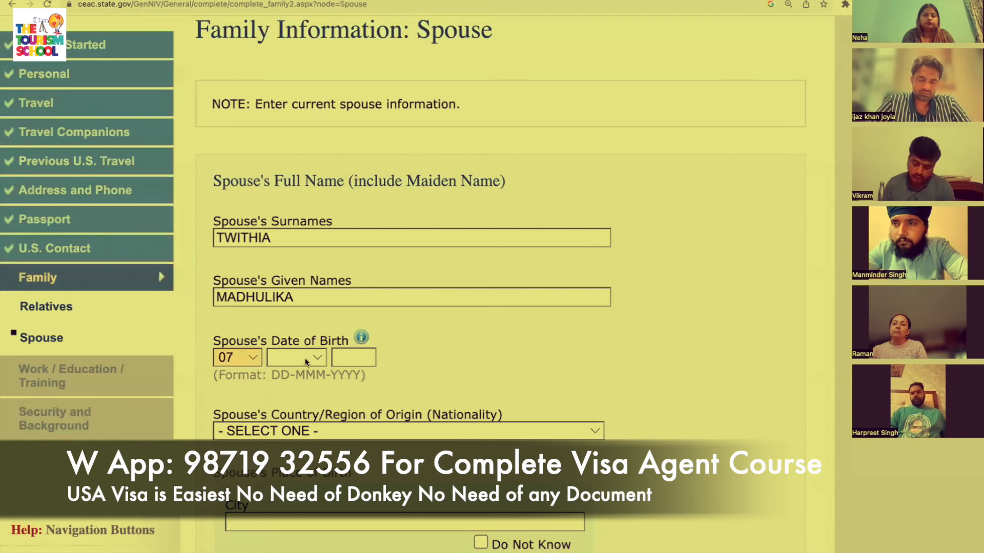
left_click(306, 358)
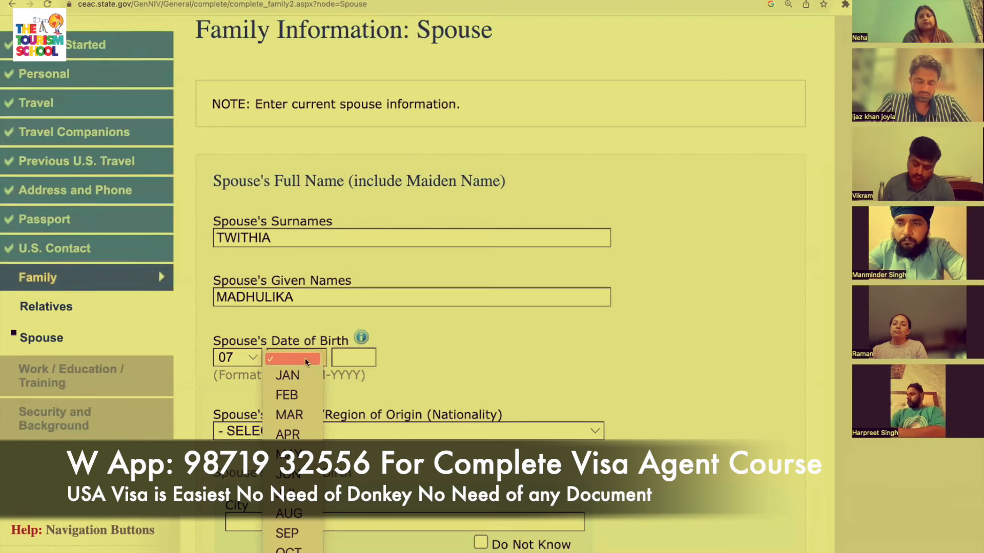
left_click(290, 454)
left_click(365, 353)
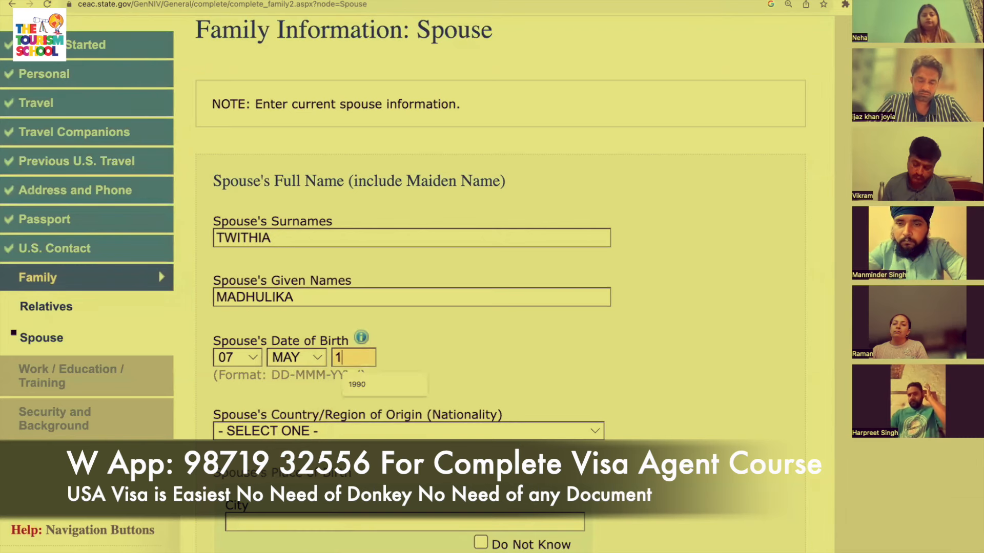
type("1995")
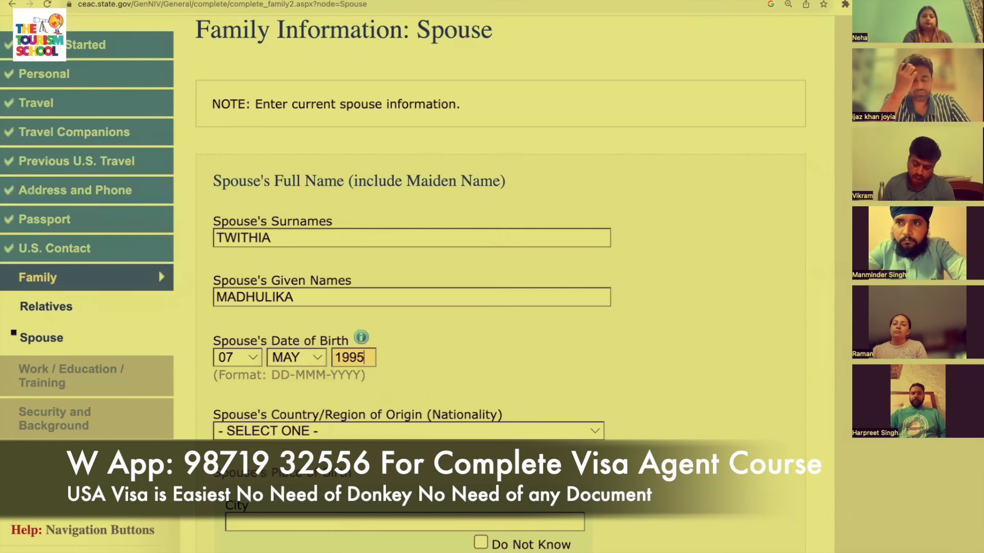
scroll(448, 344, "down", 3)
Set the spouse's nationality to INDIA.
left_click(459, 307)
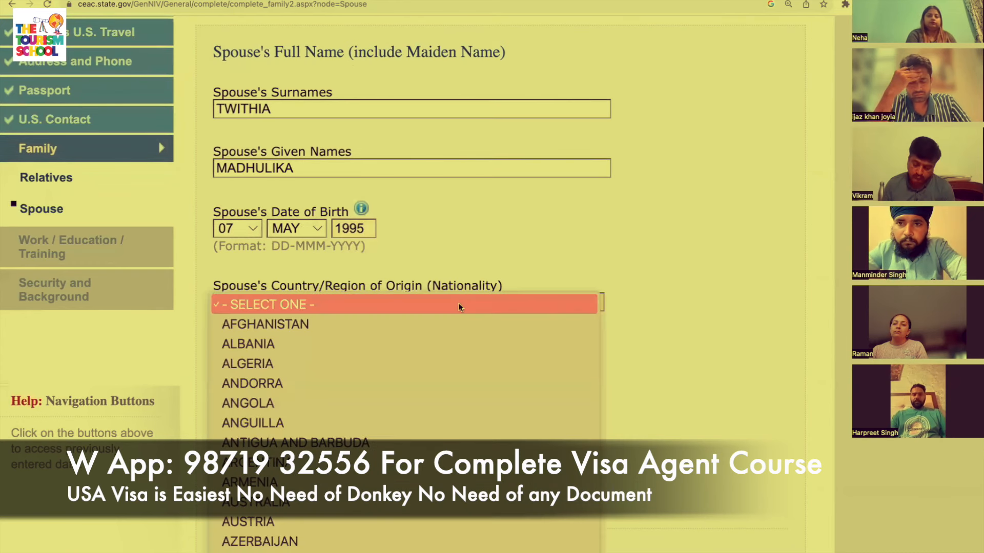
key("i")
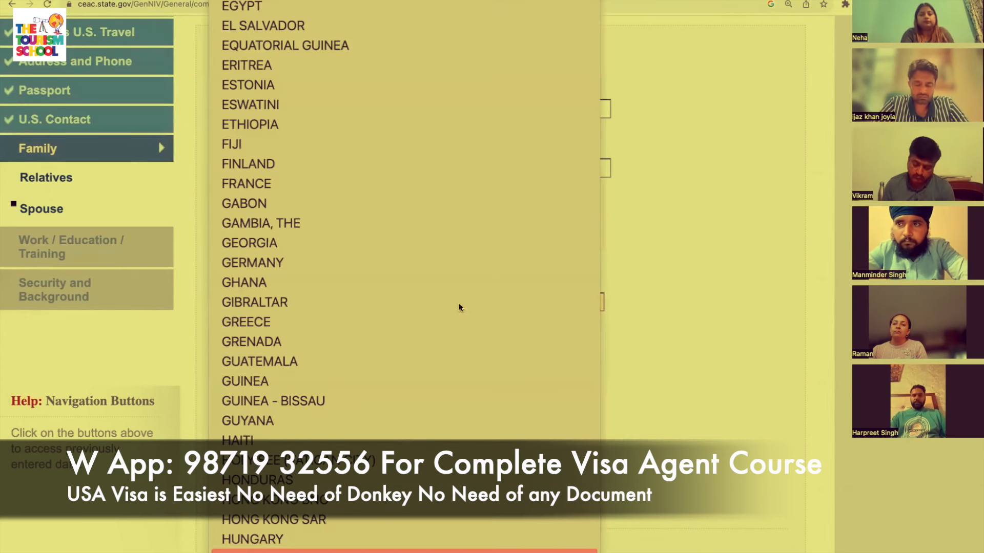
key("Down")
key("Return")
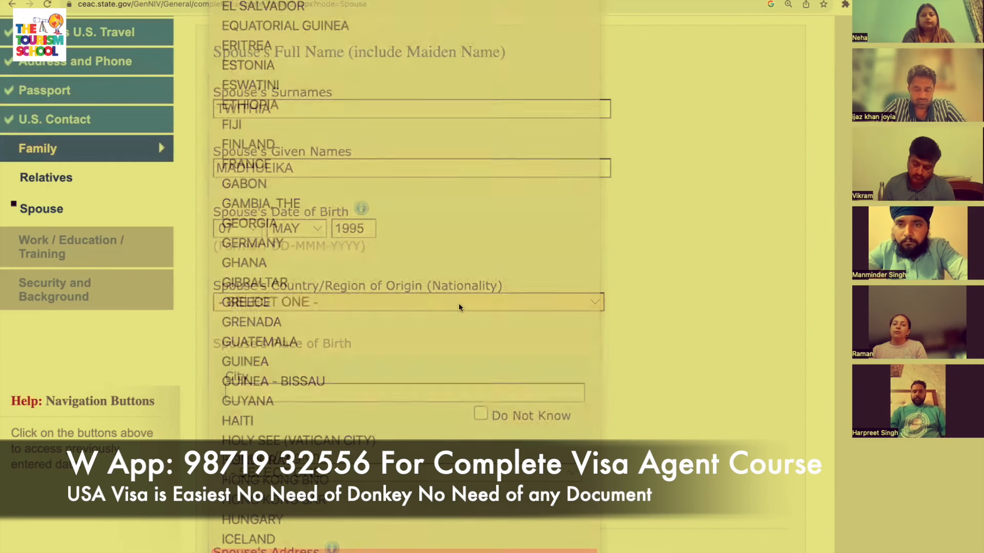
scroll(459, 306, "down", 2)
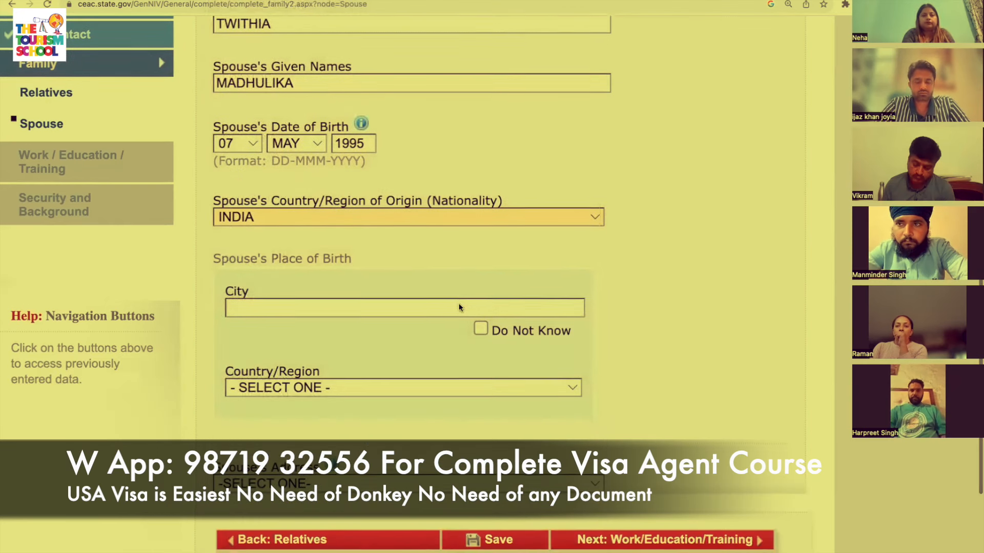
scroll(459, 304, "down", 1)
left_click(448, 264)
Enter the spouse's place of birth as DELHI, INDIA.
left_click(423, 278)
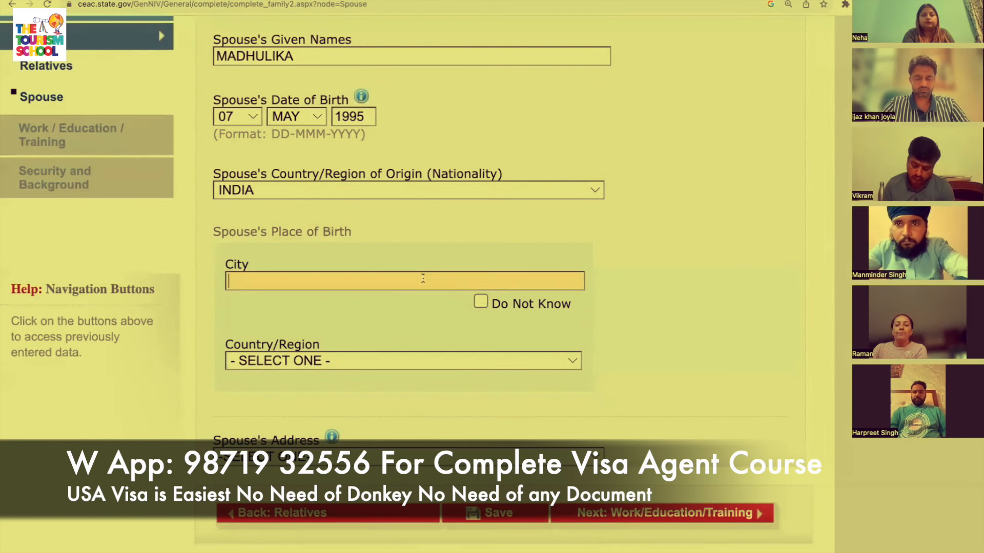
type("DELHI")
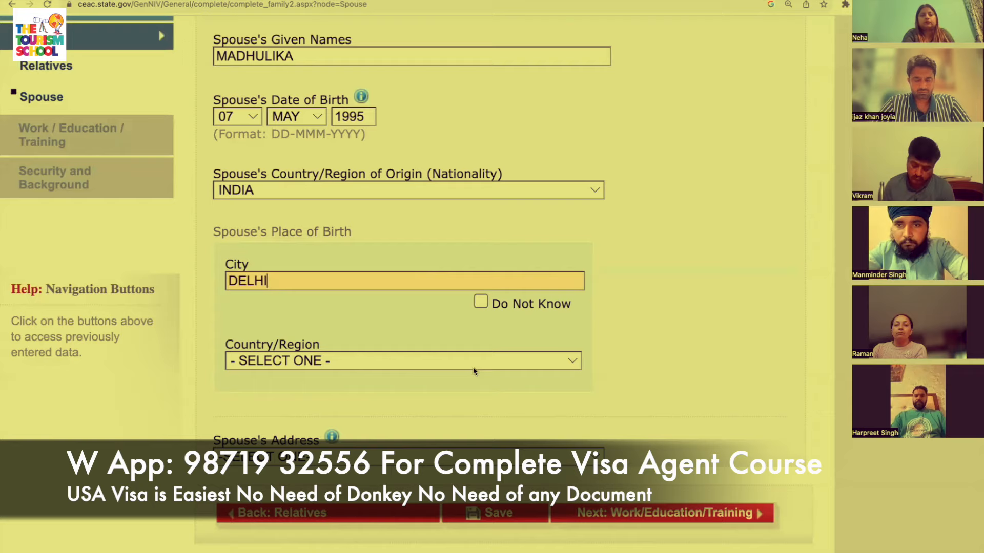
scroll(476, 364, "down", 2)
left_click(479, 317)
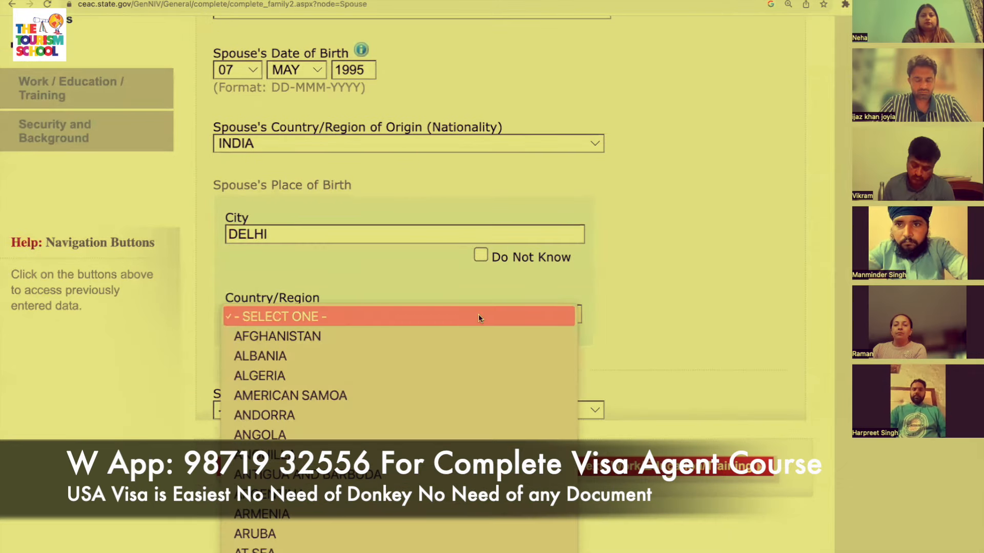
type("in")
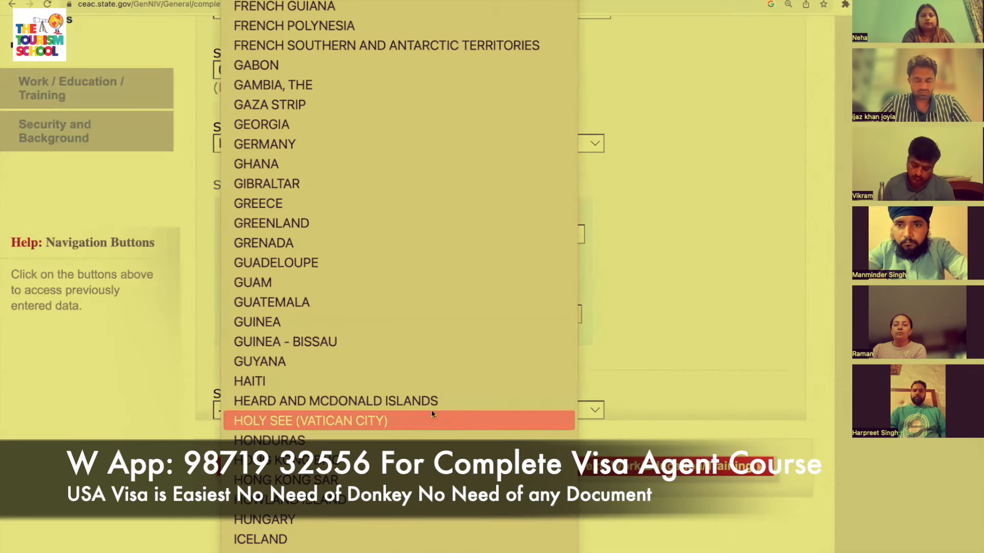
left_click(391, 518)
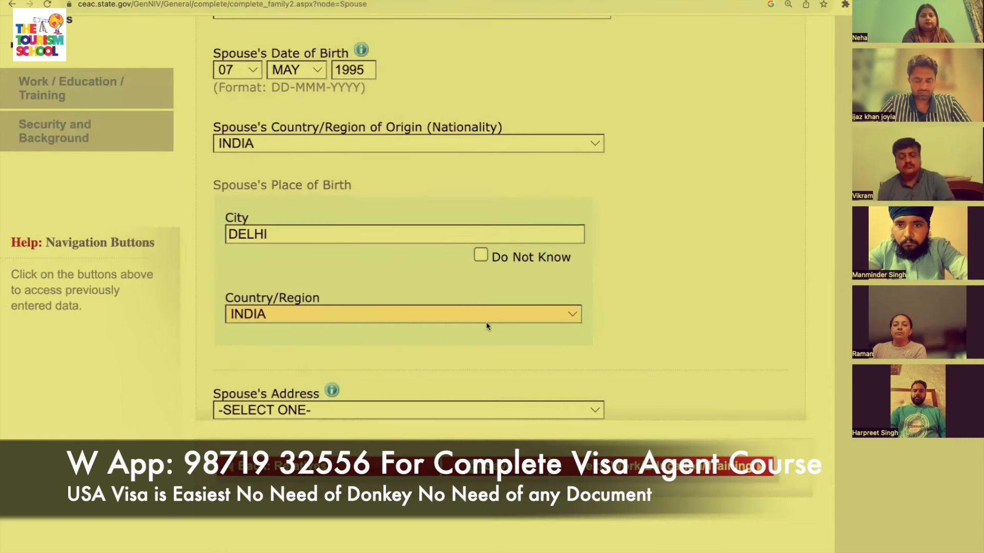
Set the spouse's address to Same as Home Address.
scroll(717, 390, "down", 2)
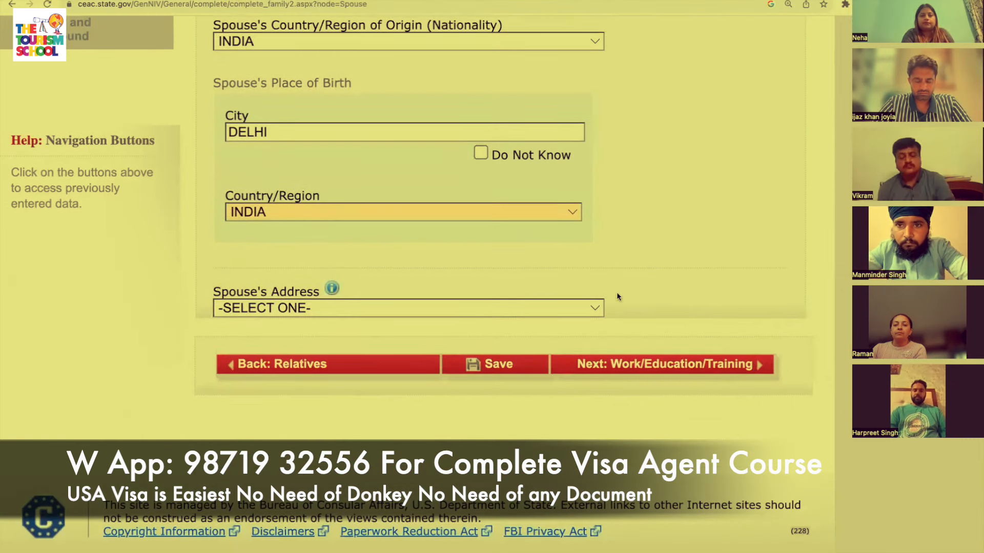
left_click(524, 307)
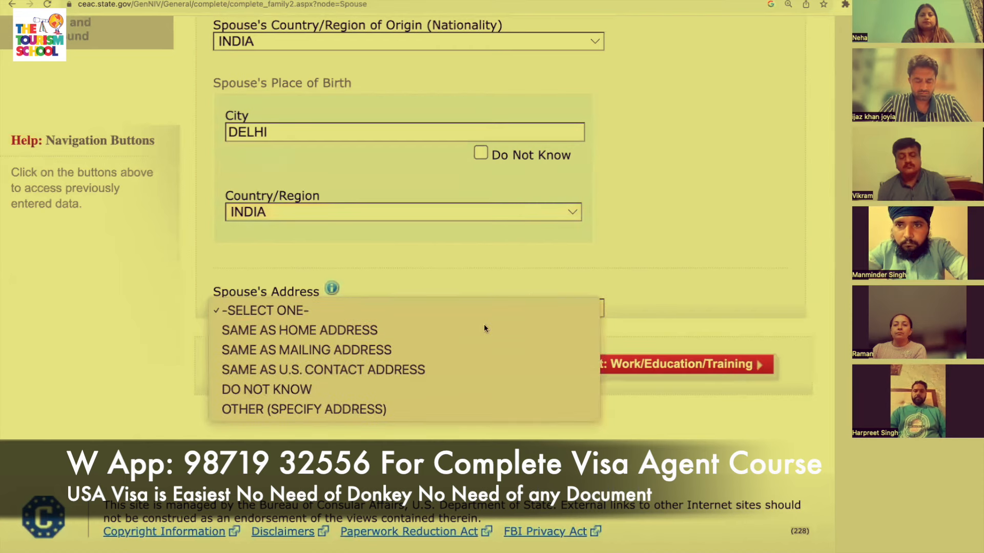
left_click(517, 325)
scroll(693, 495, "down", 5)
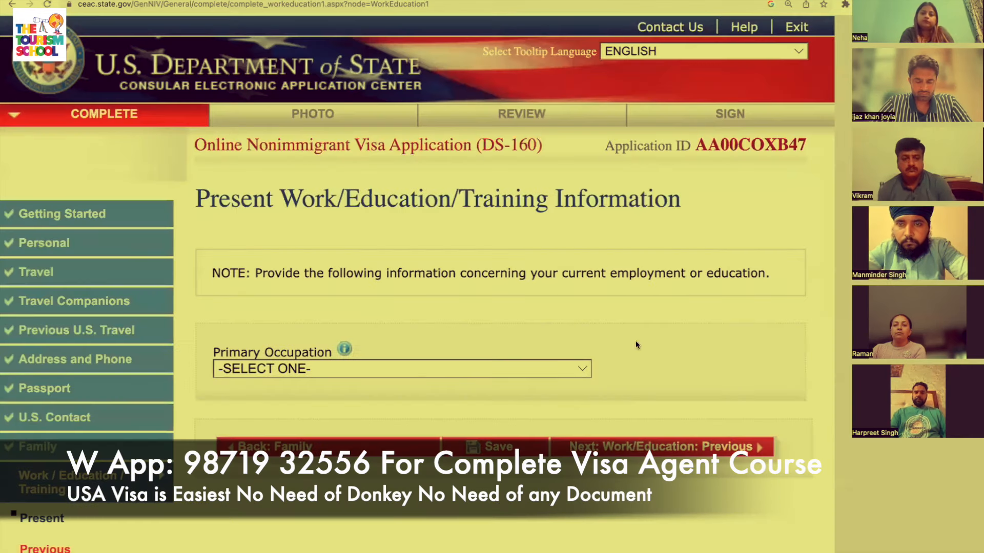
Set the primary occupation to EDUCATION.
left_click(506, 368)
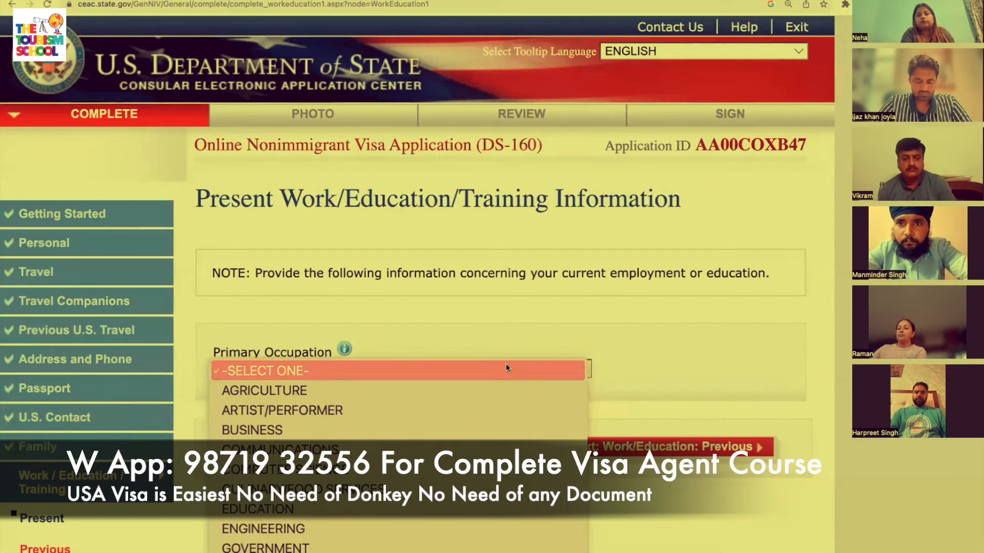
scroll(506, 367, "down", 1)
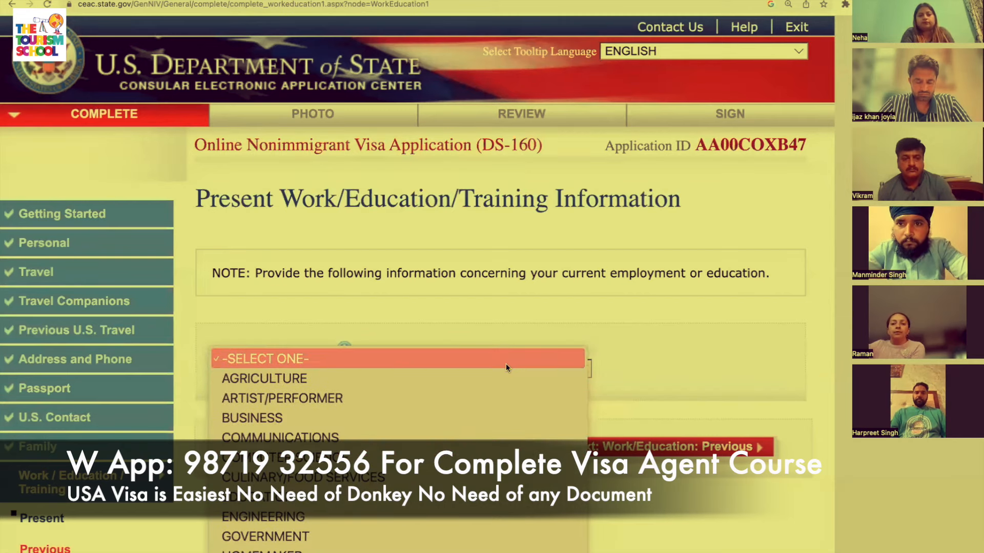
left_click(319, 496)
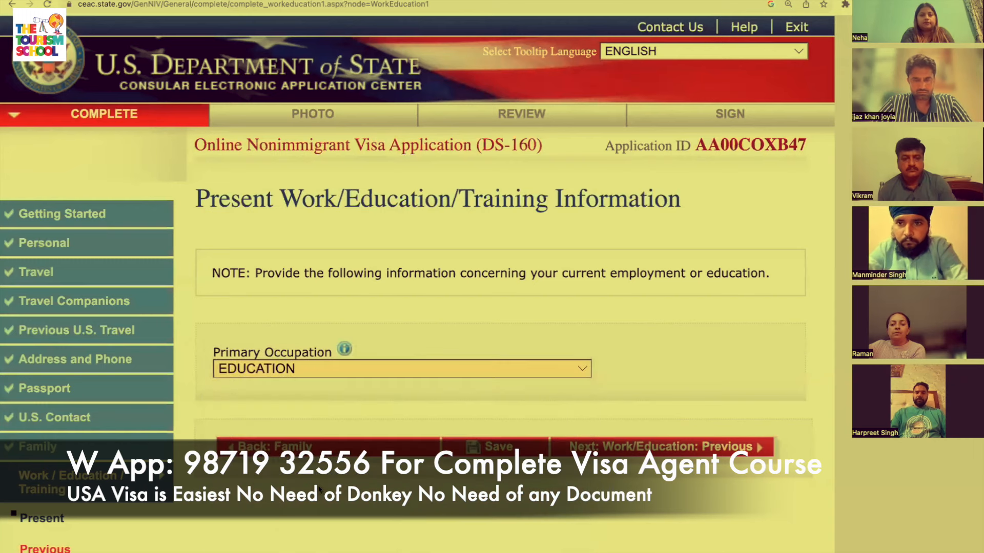
left_click(669, 447)
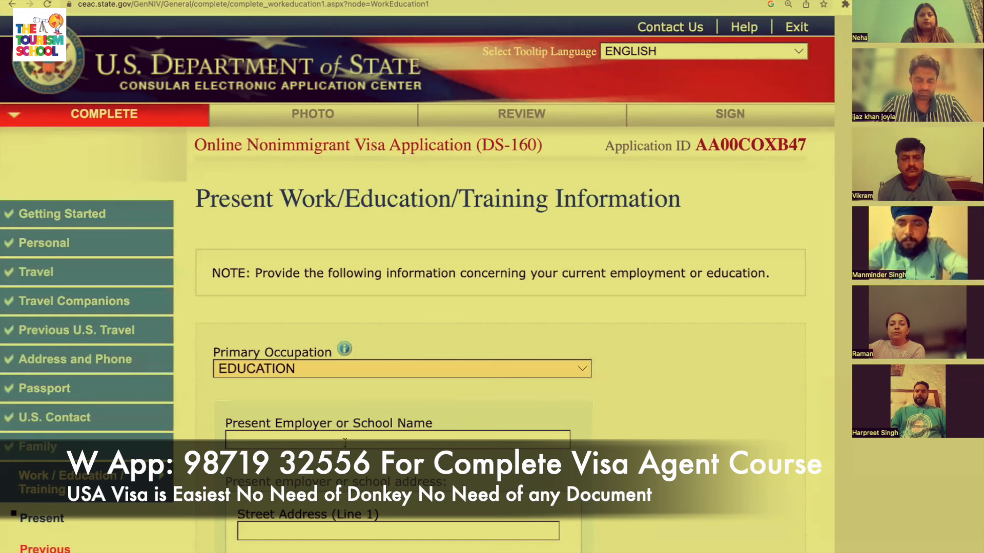
Enter employer THE TOURISM SCHOOL with street lines ISLAMABAD and CITY MOSQUE.
left_click(344, 442)
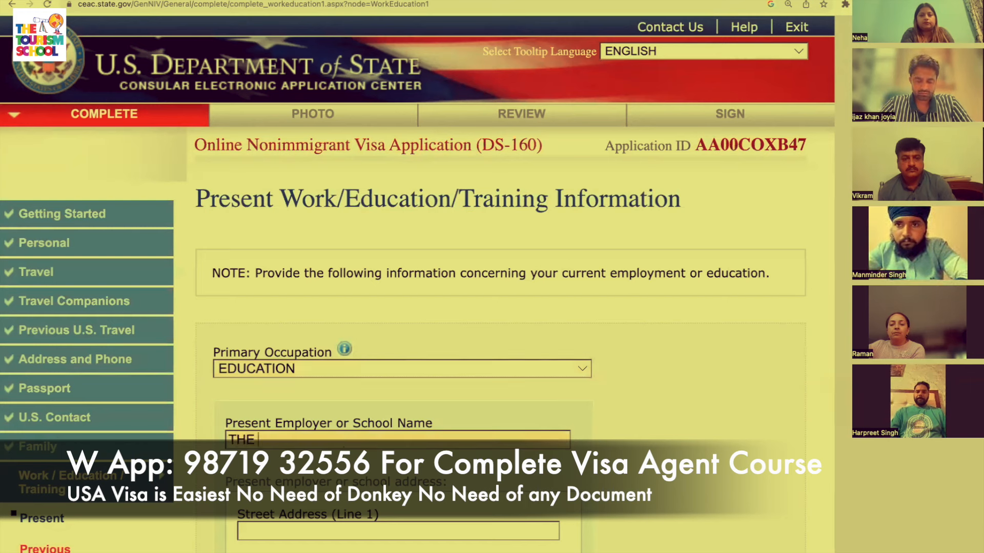
type("THE TOURISM SCHOOL")
key("Tab")
scroll(492, 284, "down", 7)
type("ISLAMABAD")
key("Tab")
type("MAIN")
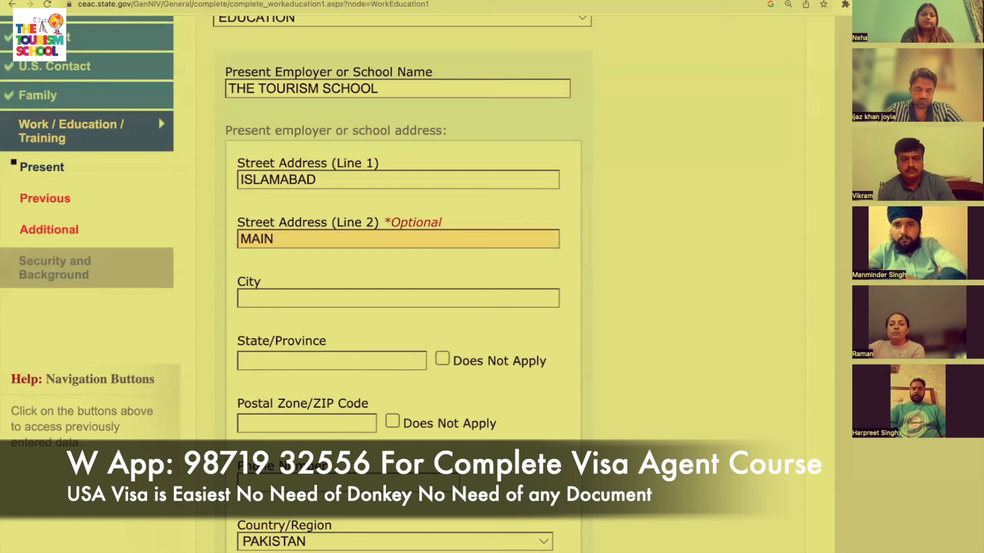
key("BackSpace")
key("BackSpace")
key("BackSpace")
key("BackSpace")
type("CITY")
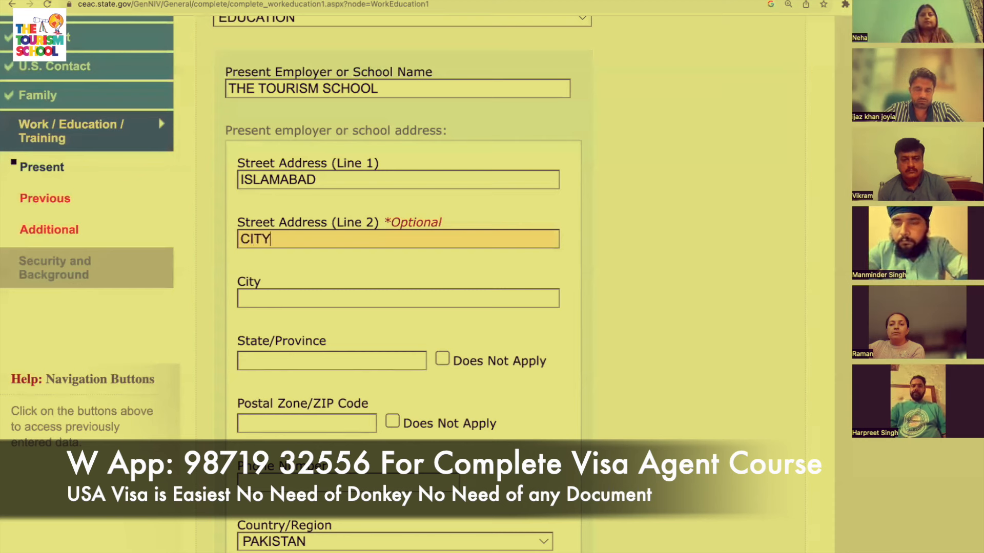
type(" MOSQUER")
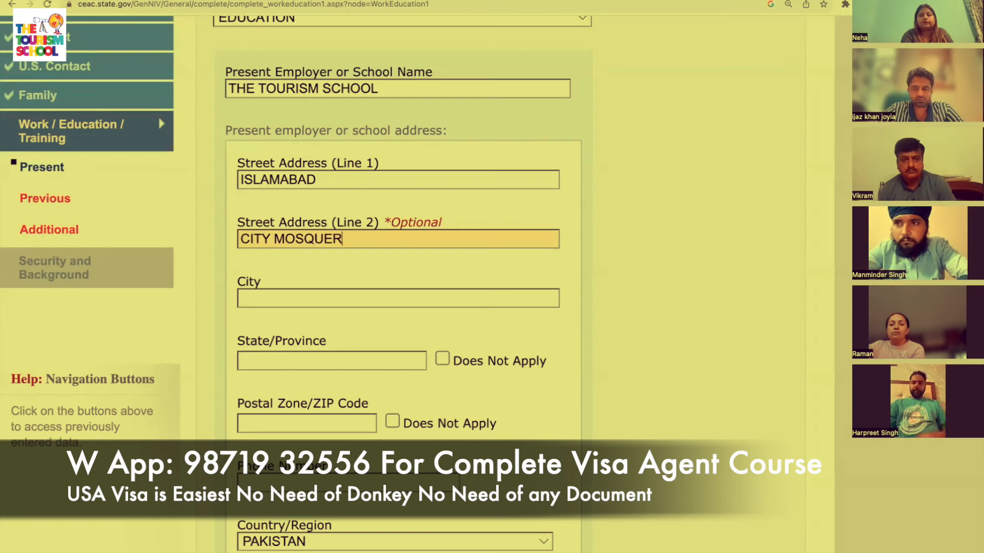
key("BackSpace")
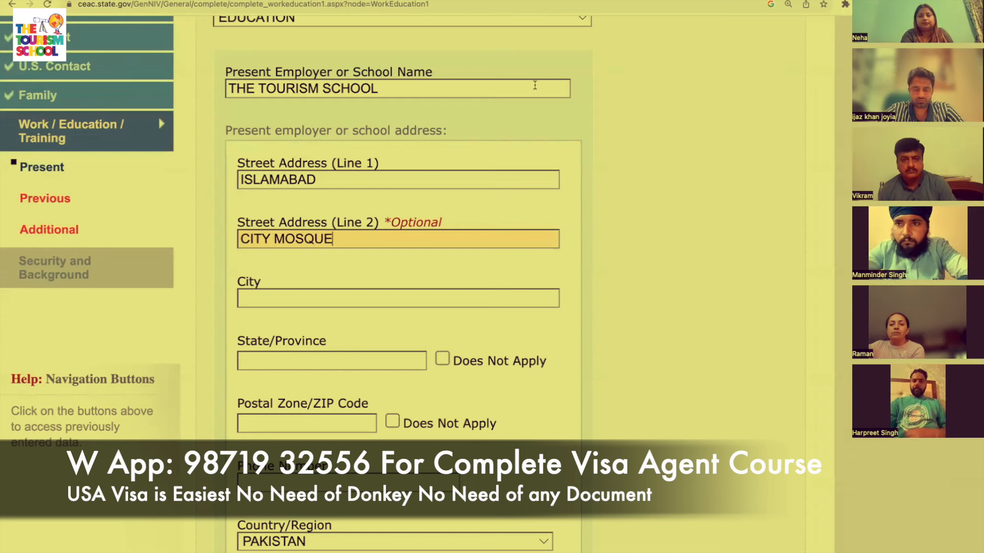
Enter ISLAMABAD as the employer's city and state/province.
left_click(470, 296)
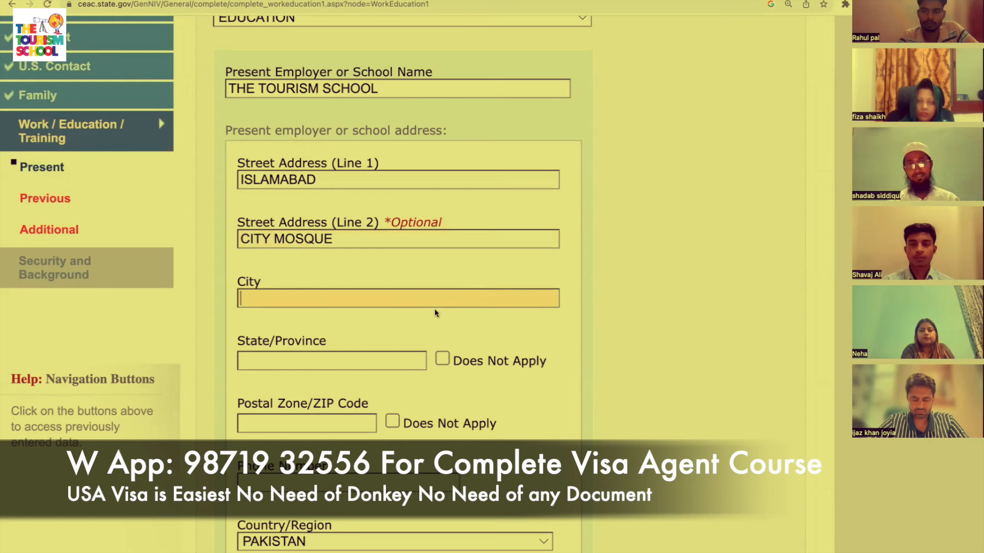
type("DEL")
key("BackSpace")
key("BackSpace")
key("BackSpace")
type("ISL")
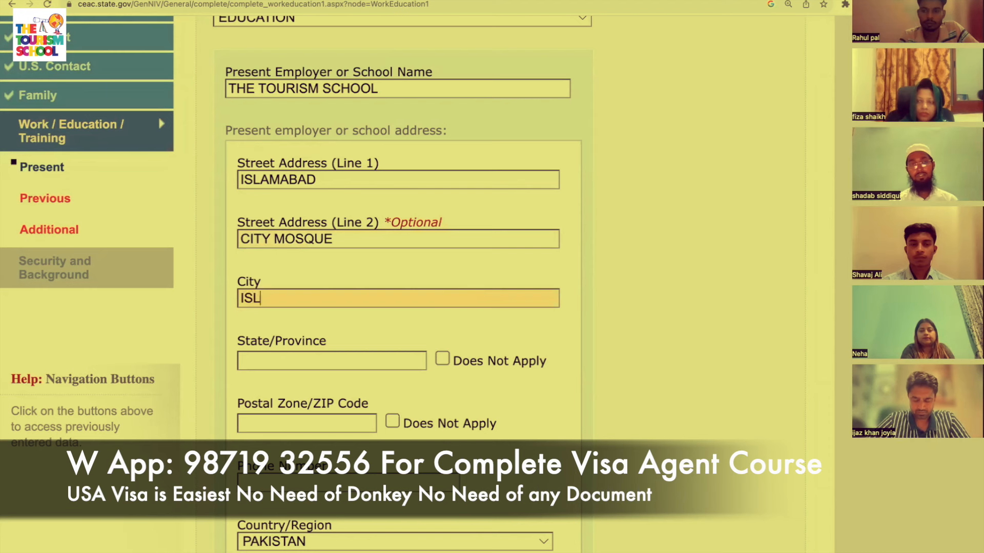
type("AMBAD")
key("Tab")
type("ISLAMBA")
key("Tab")
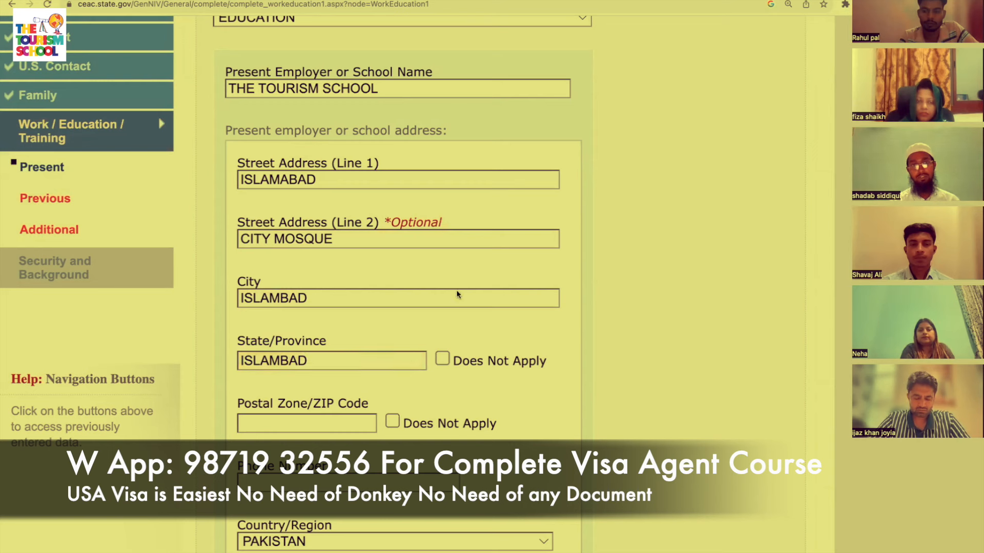
Enter postal code 454545 and the employer's phone number.
left_click(339, 428)
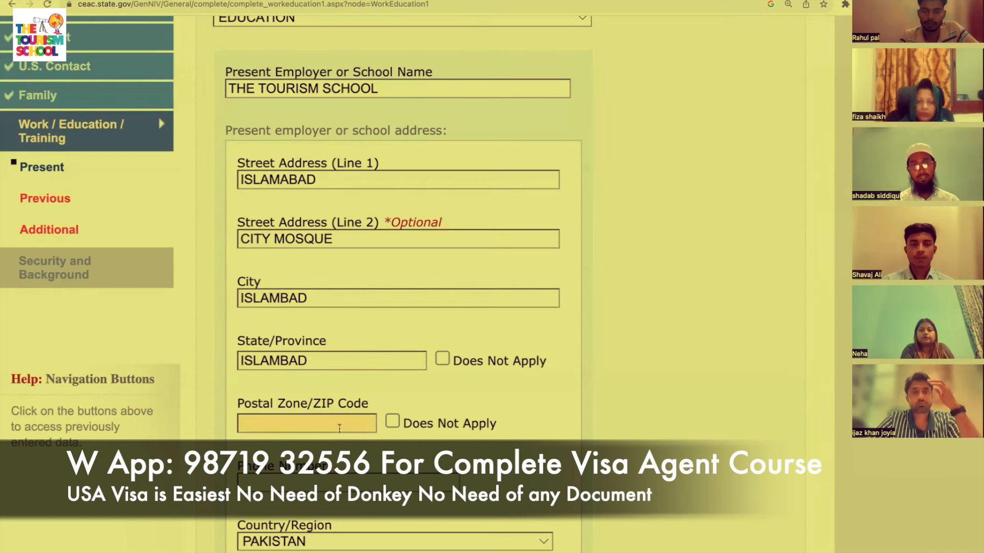
type("454545")
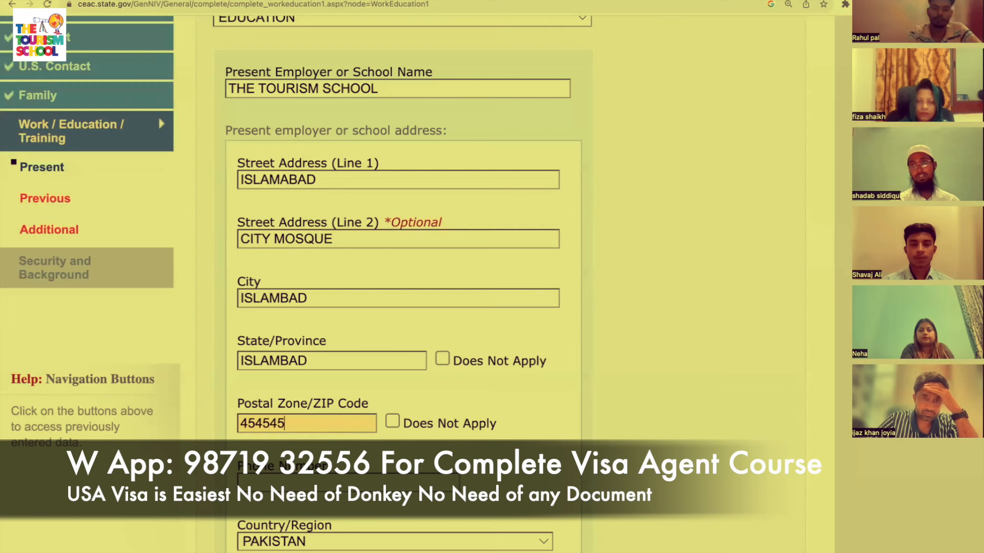
left_click(377, 482)
type("9")
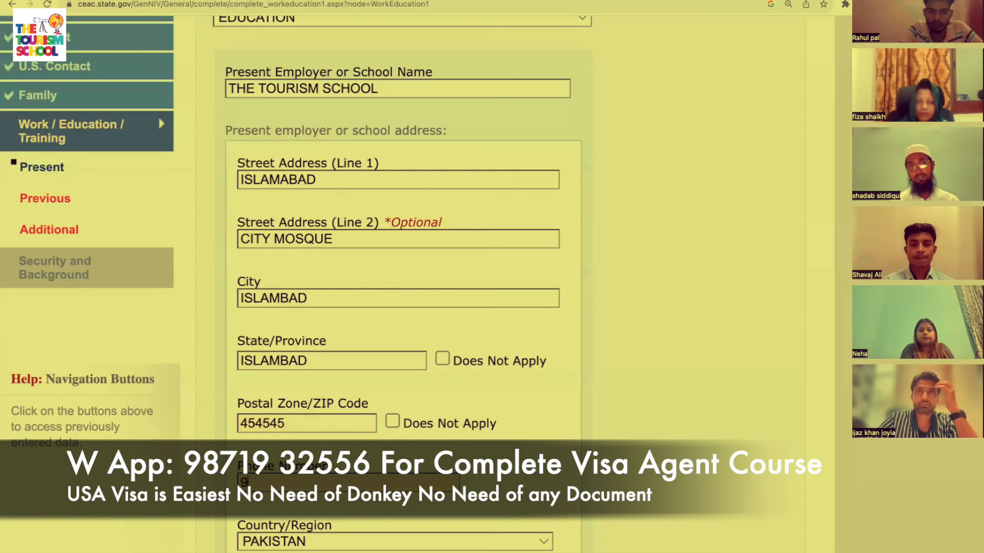
type("8989898")
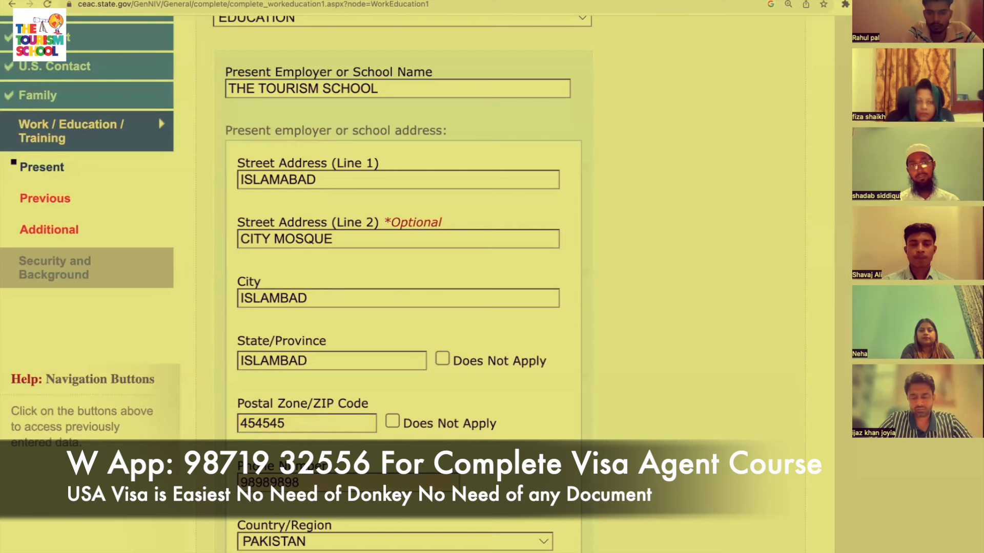
scroll(416, 521, "down", 4)
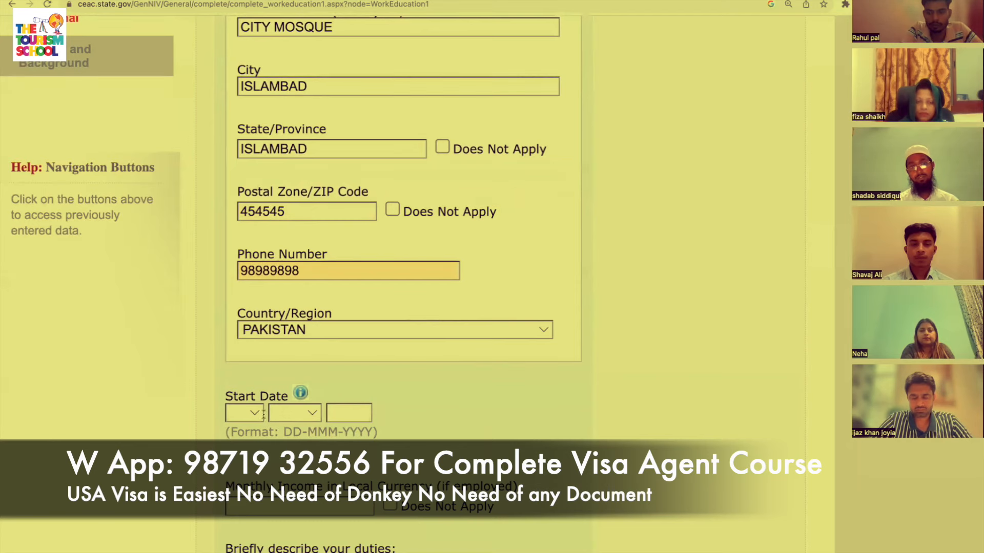
scroll(262, 410, "up", 5)
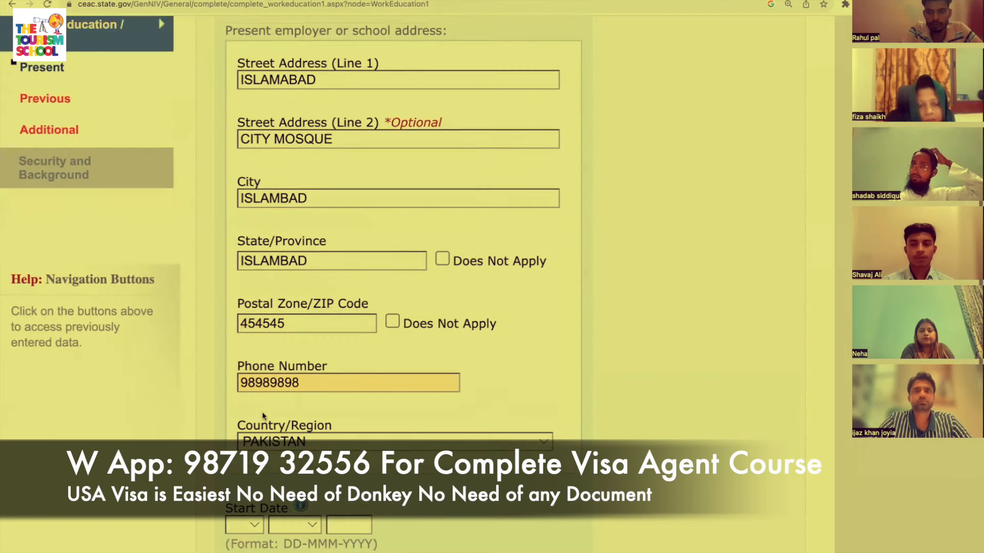
scroll(263, 413, "down", 10)
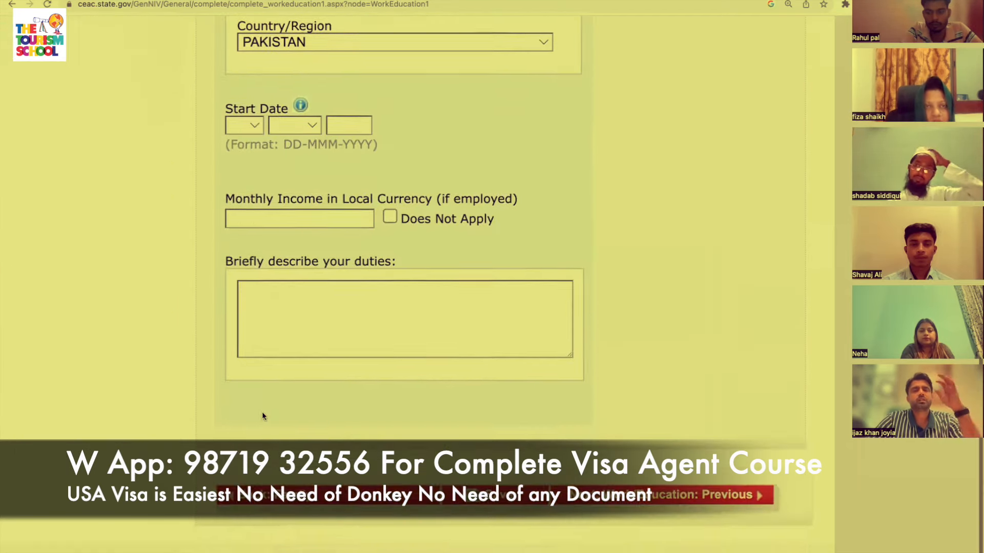
scroll(262, 413, "up", 2)
Choose day 02 and month FEB, and enter 2020 as the job's start year.
left_click(251, 247)
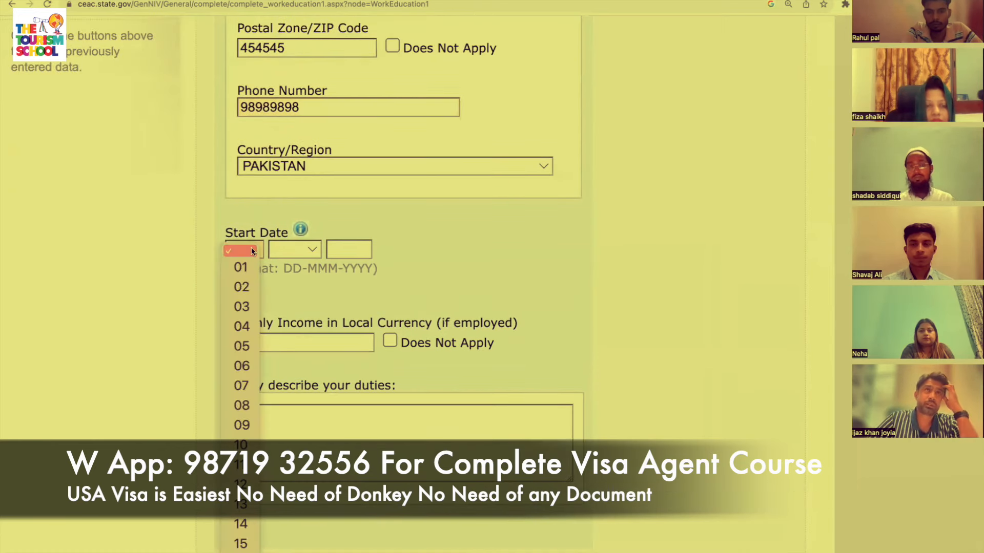
left_click(246, 288)
left_click(294, 249)
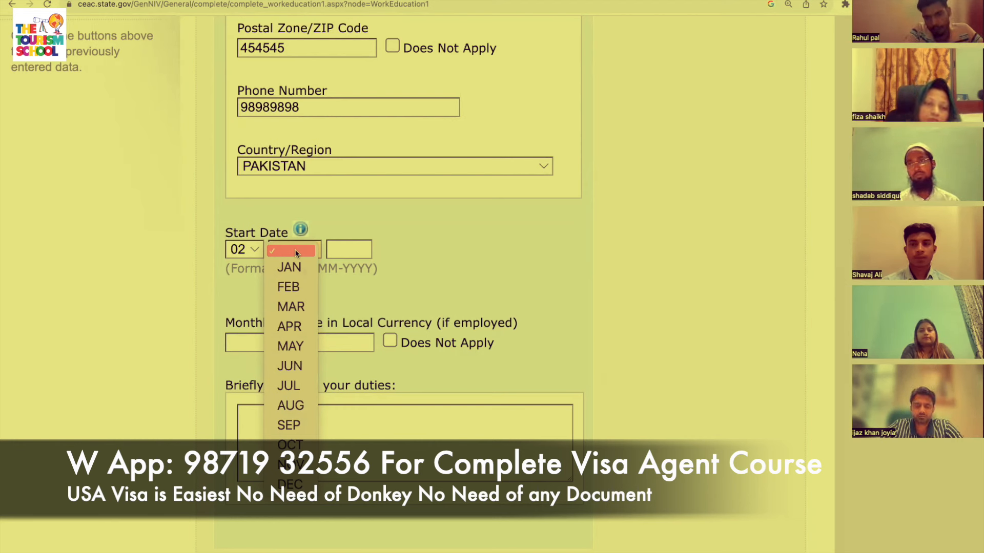
left_click(290, 286)
left_click(345, 251)
type("1")
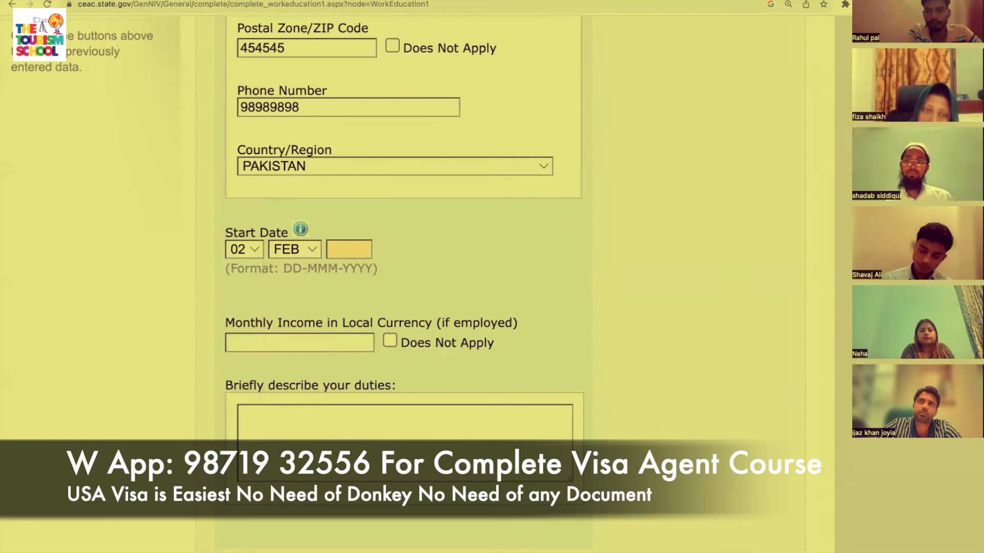
type("000")
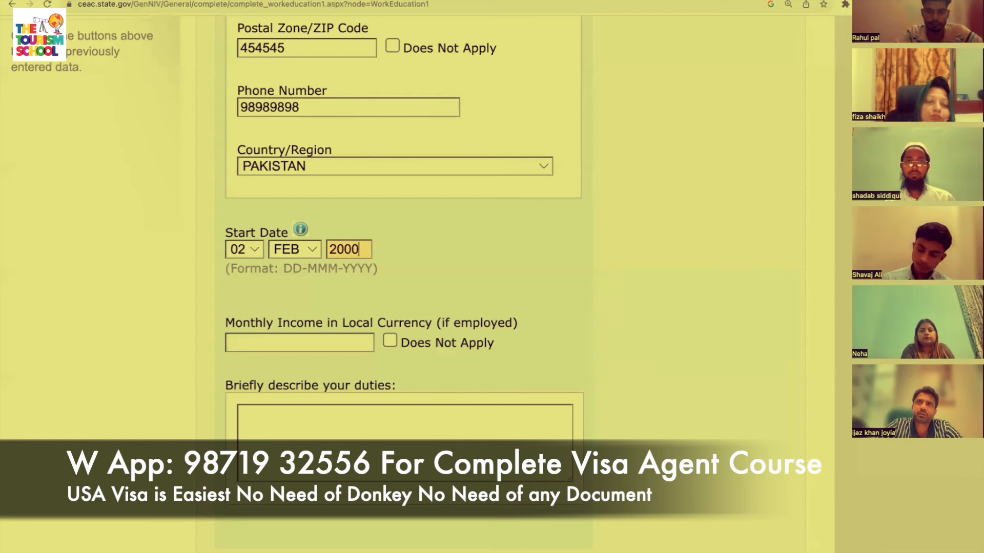
key("BackSpace")
key("BackSpace")
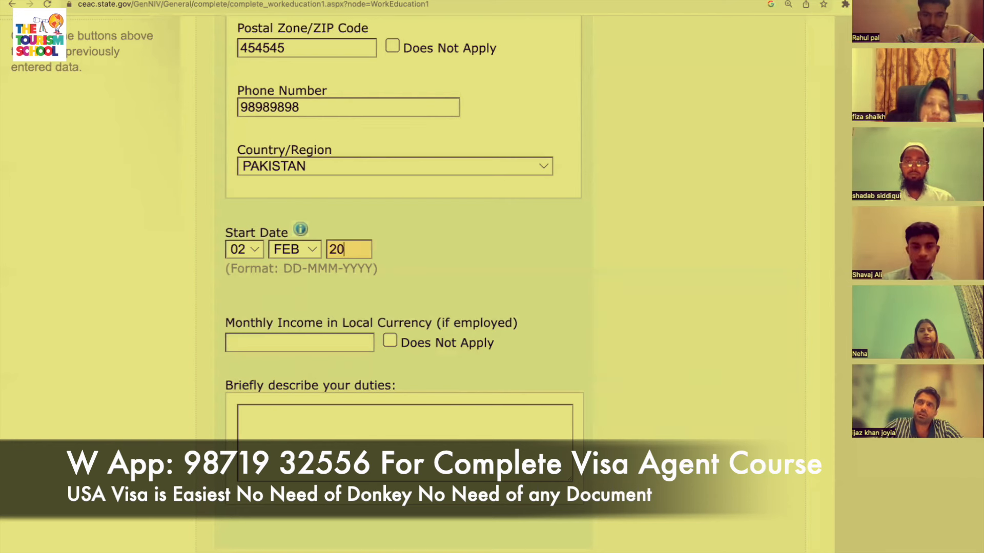
type("20")
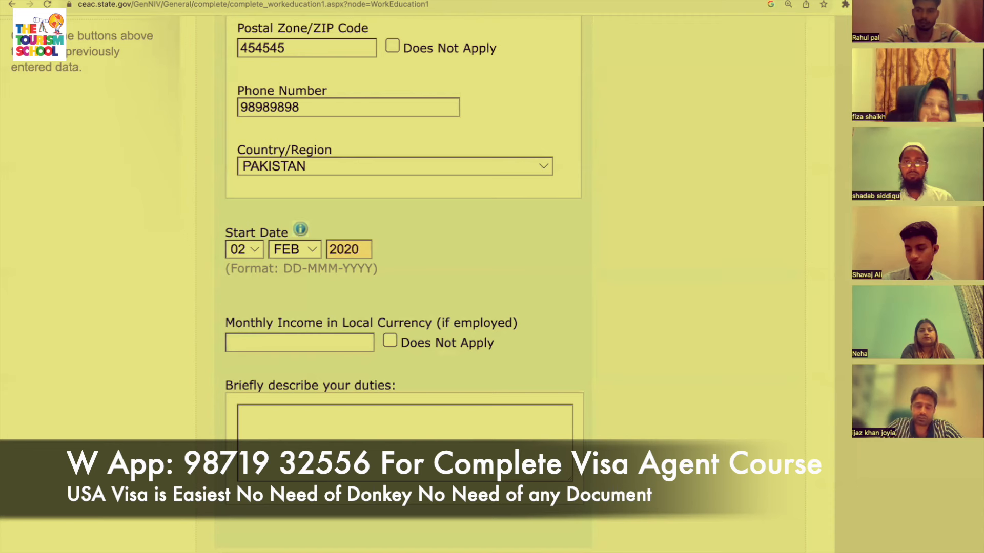
scroll(431, 233, "down", 1)
scroll(445, 269, "up", 4)
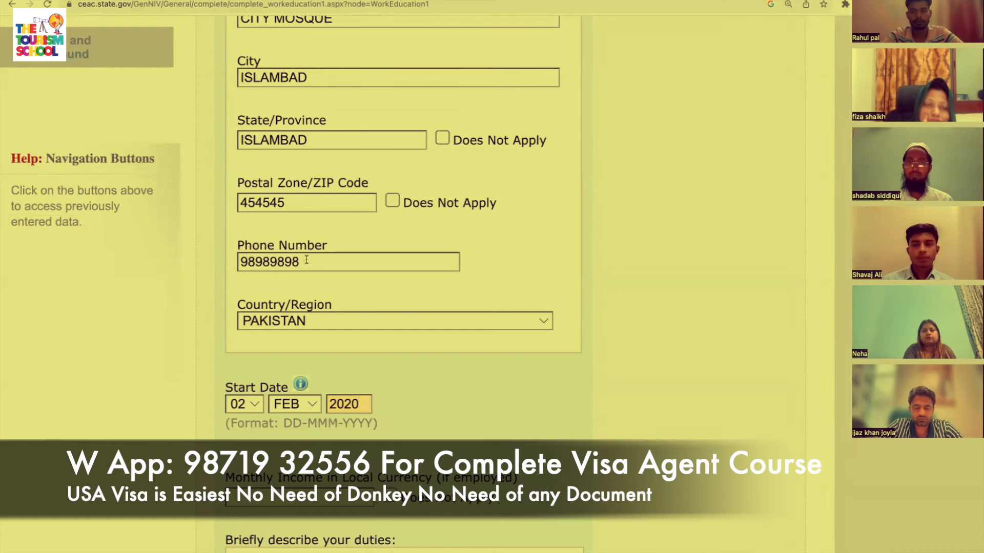
scroll(307, 261, "down", 5)
Enter monthly income 3000000 and duties 'I TEACH ALL THE STUDENTS FREE OF COST', then continue.
left_click(297, 358)
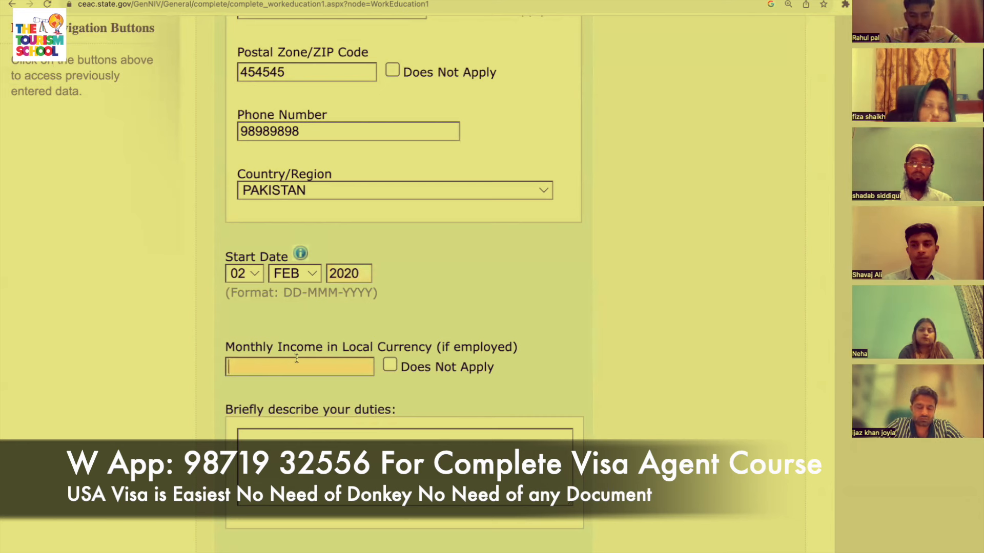
type("3000000")
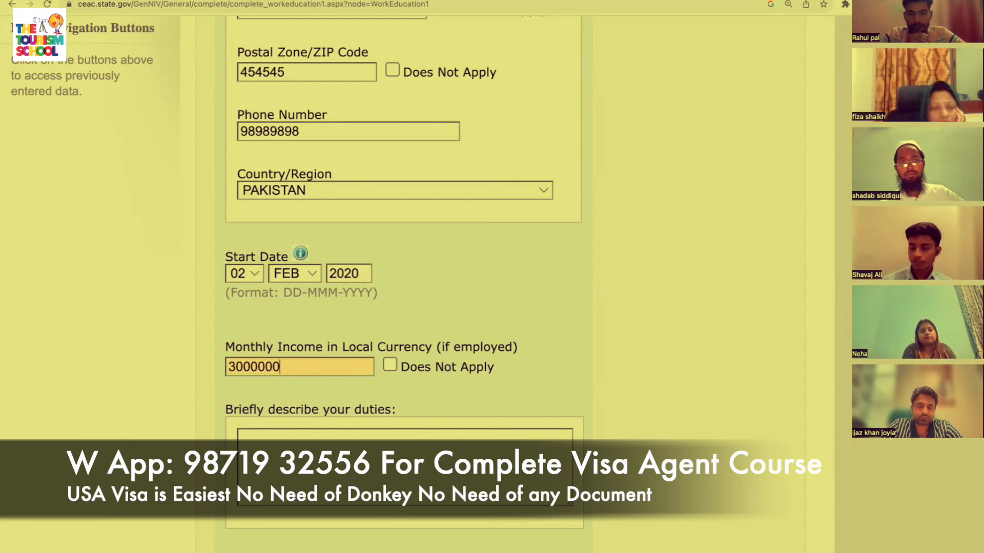
left_click(389, 447)
type("I TEACH")
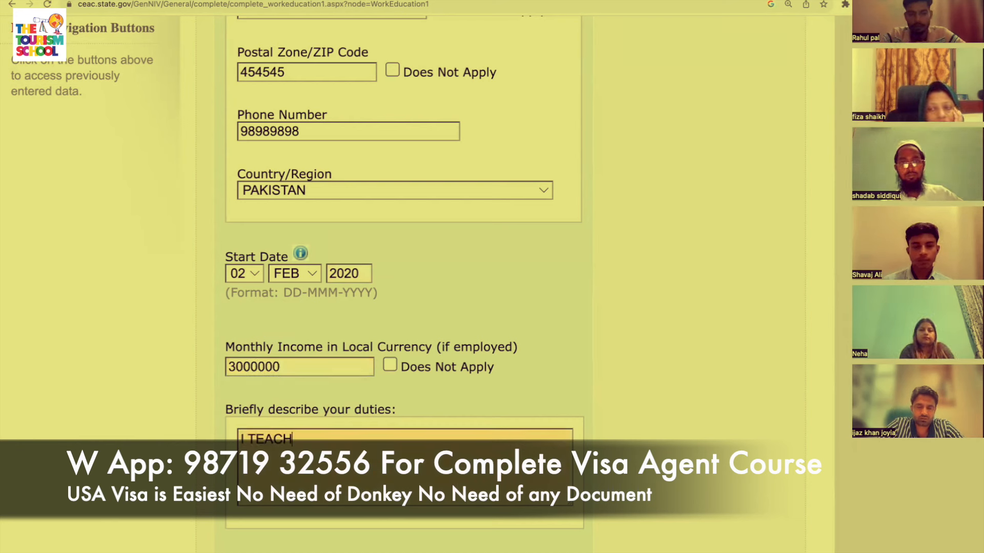
type(" ALL THE STUDENTS FREE OF")
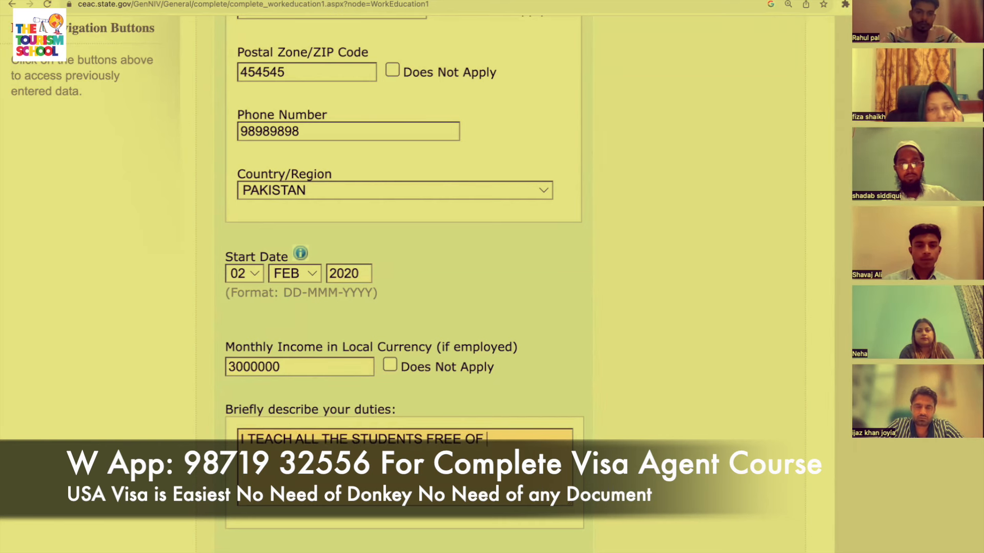
type(" COST")
scroll(404, 231, "down", 5)
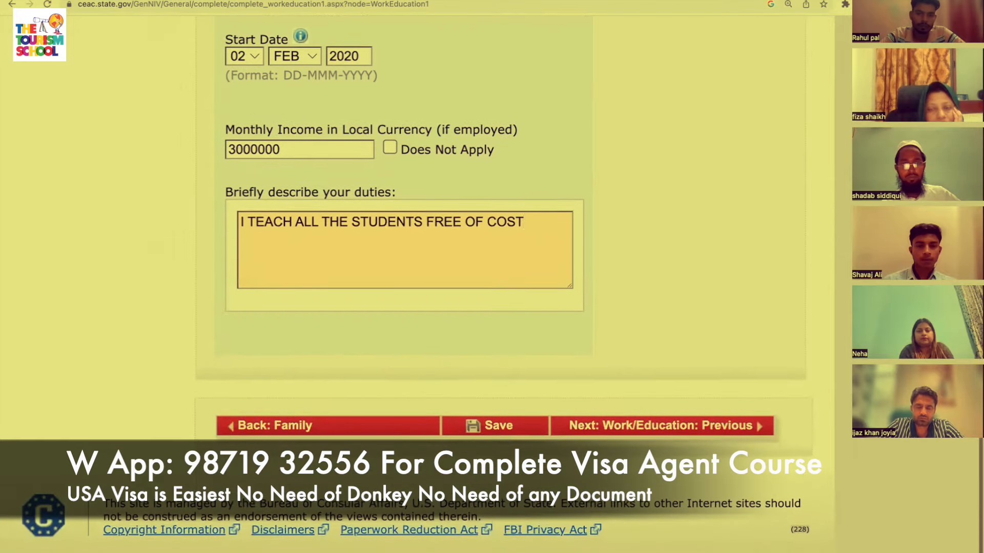
left_click(730, 434)
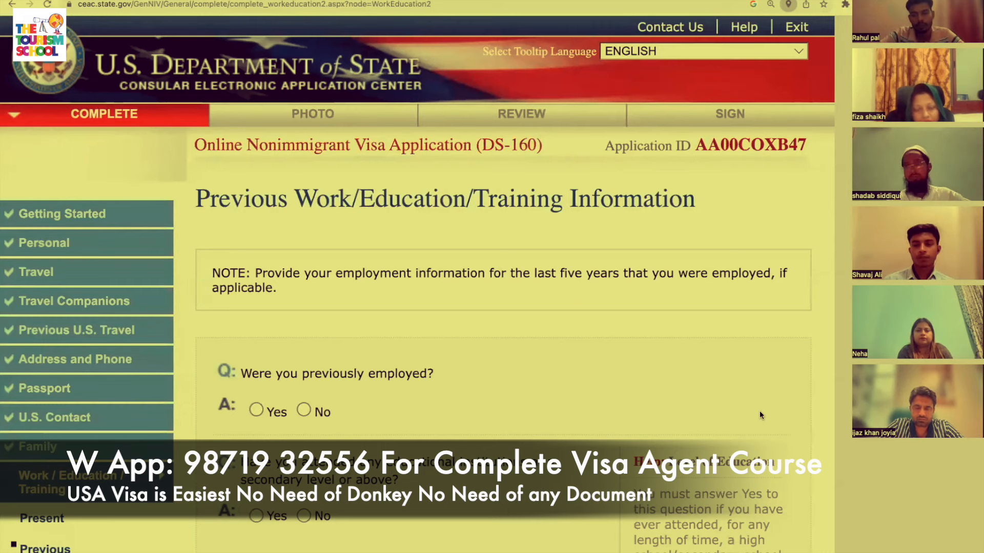
Answer Yes to having attended educational institutions.
scroll(759, 410, "down", 2)
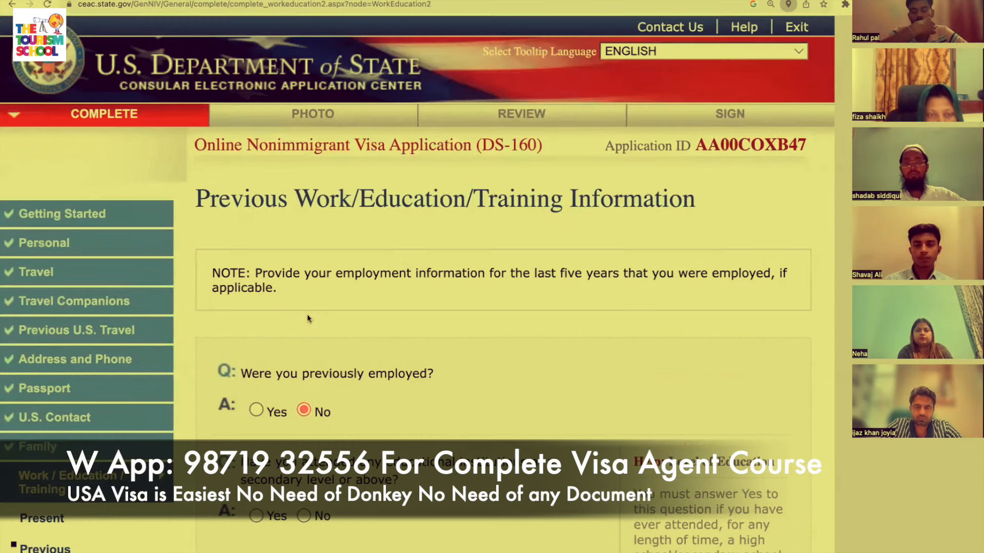
scroll(308, 315, "down", 2)
scroll(308, 317, "down", 3)
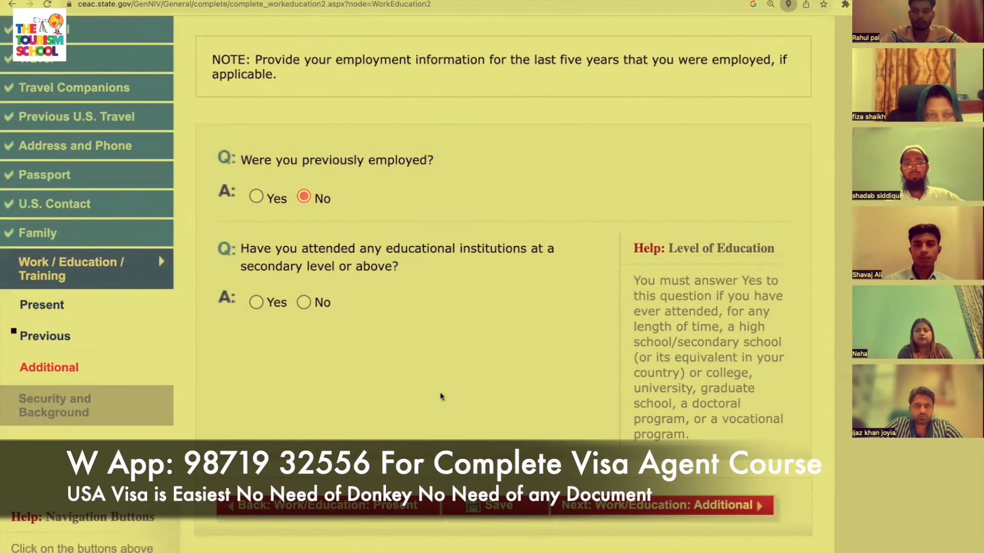
left_click(256, 303)
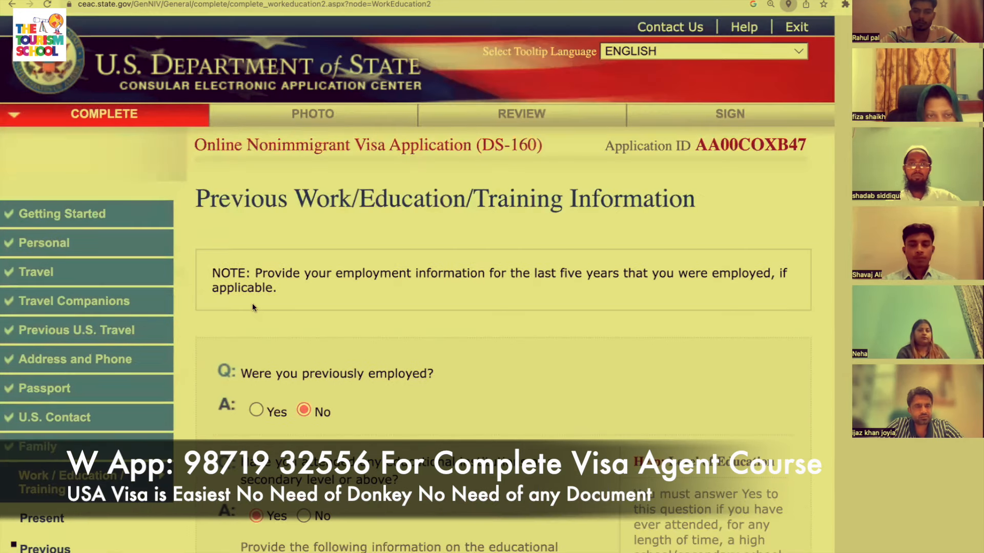
scroll(360, 373, "down", 1)
scroll(360, 377, "down", 4)
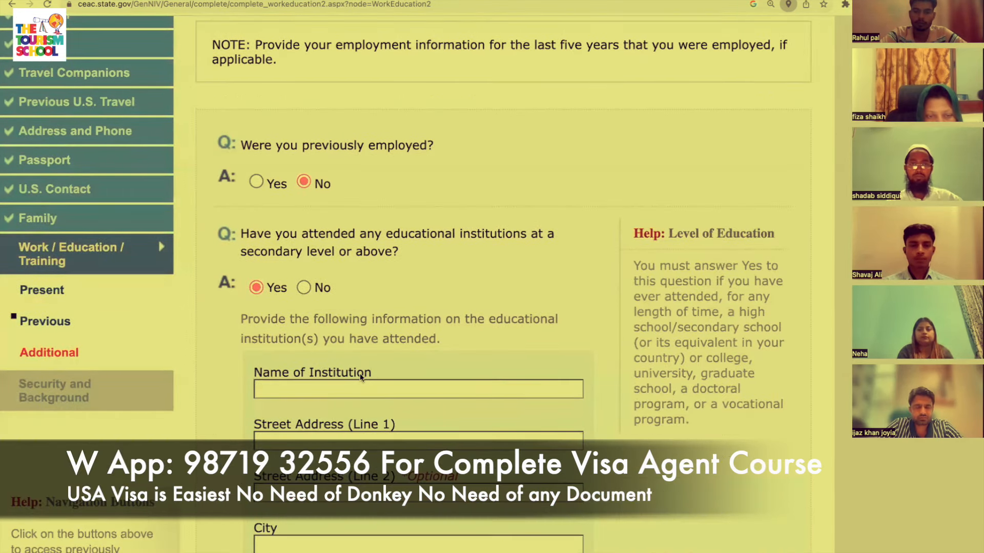
Enter institution ISLAMABAD COLLEGE OF ENGINEERING with street address ISLAMABAD.
left_click(392, 387)
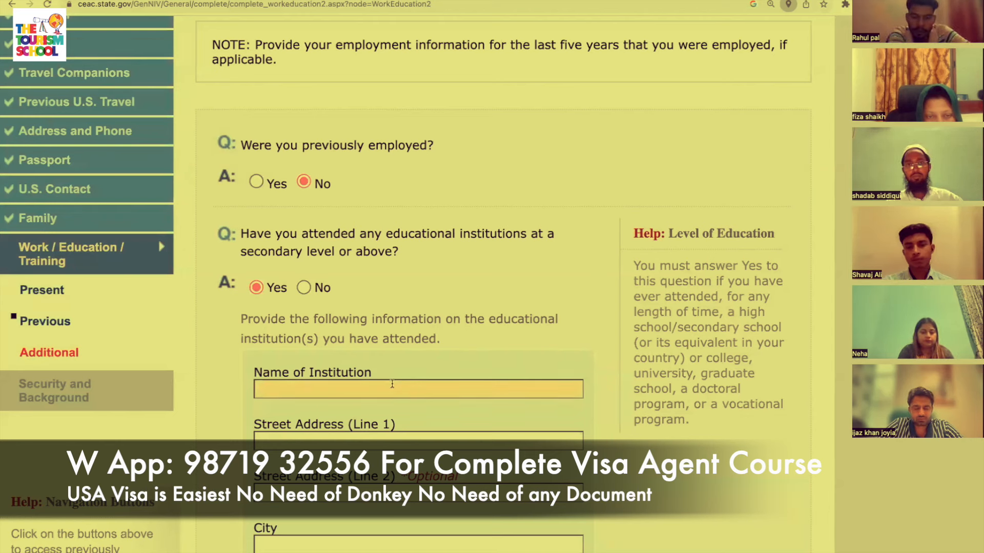
type("P")
key("BackSpace")
type("ISLAMAB")
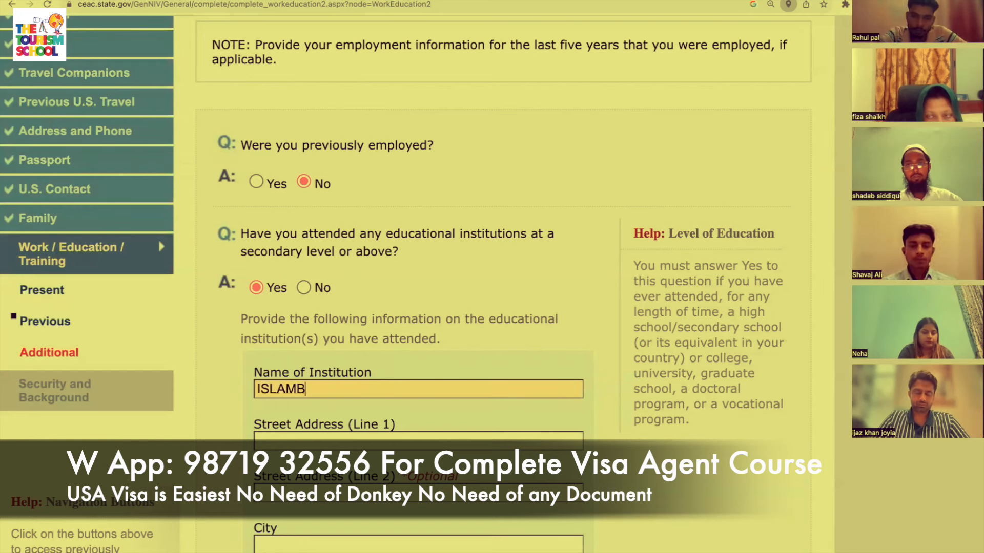
key("BackSpace")
type("ABAD")
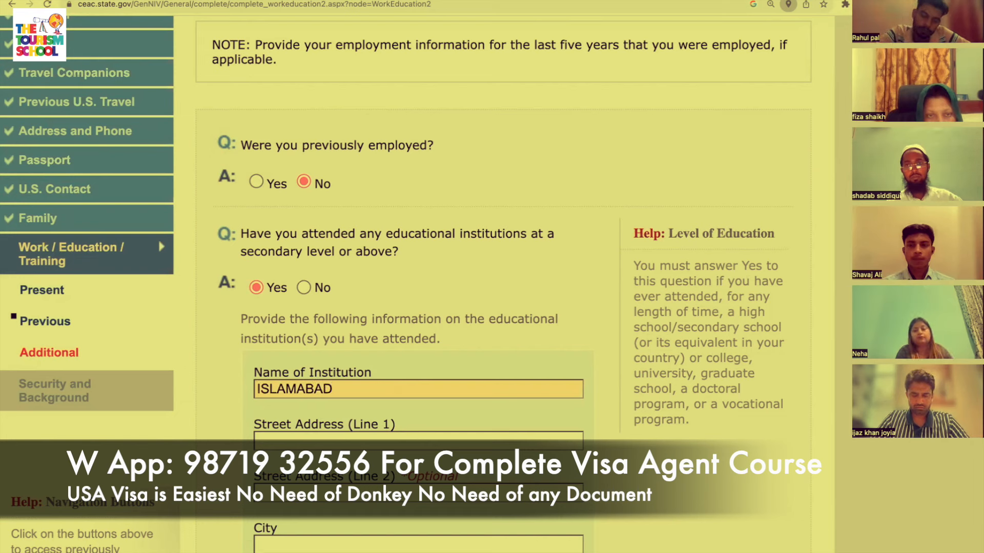
type(" COLLEGE FO")
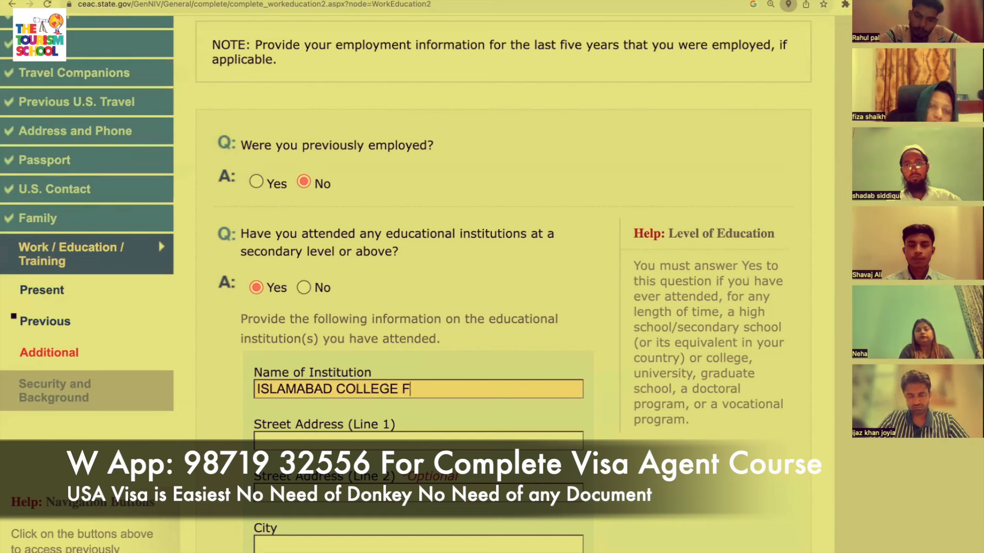
key("BackSpace")
key("BackSpace")
type("OF EN")
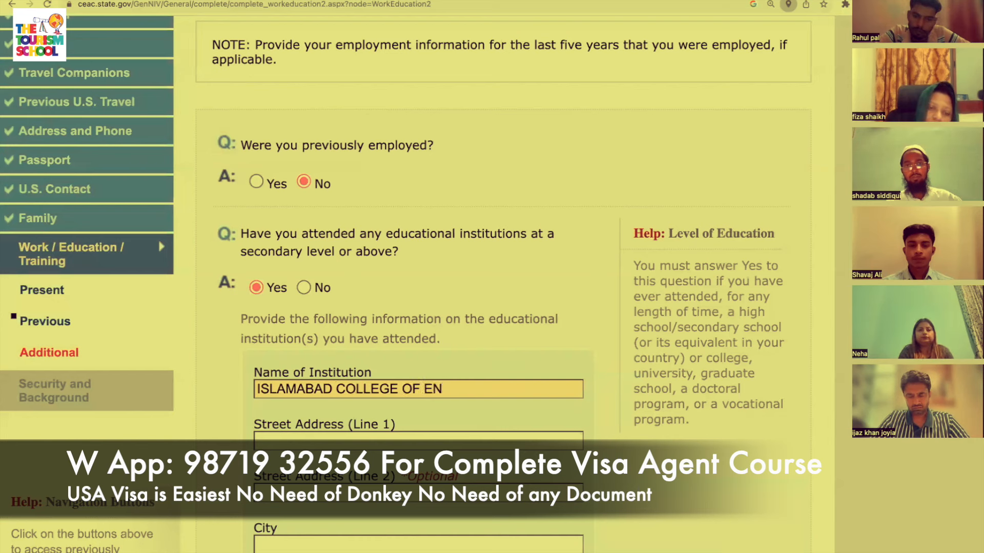
type("GINEERING")
key("Tab")
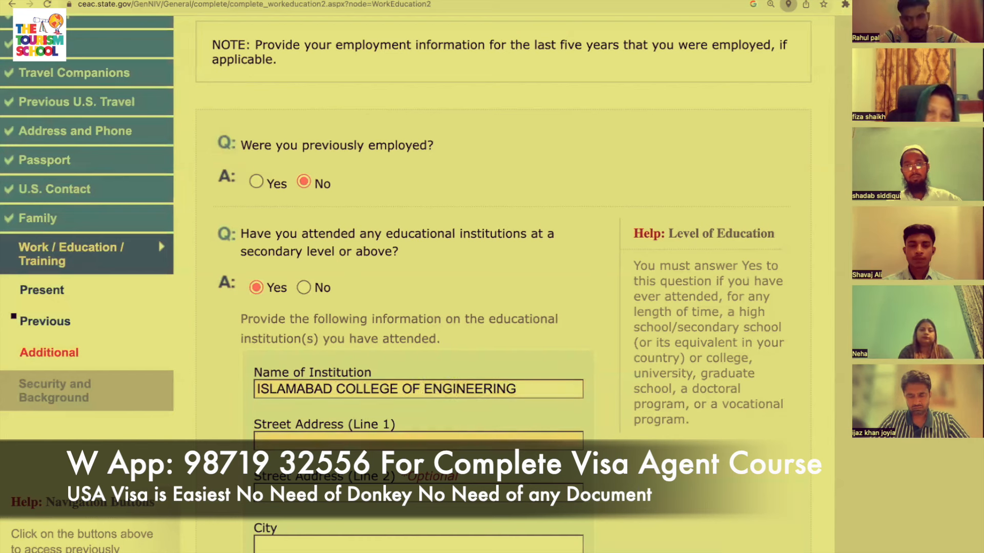
type("ISLAMABAD")
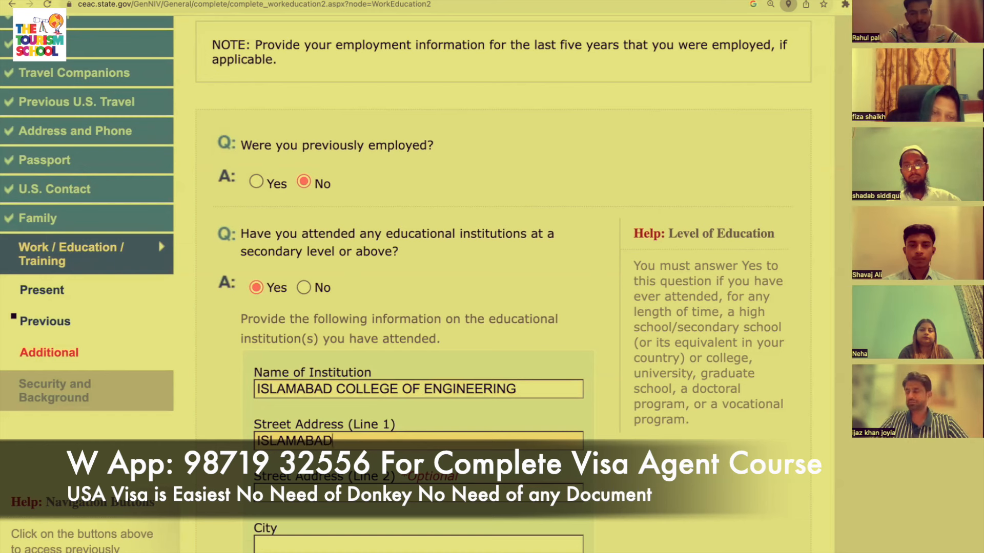
key("Tab")
key("Tab")
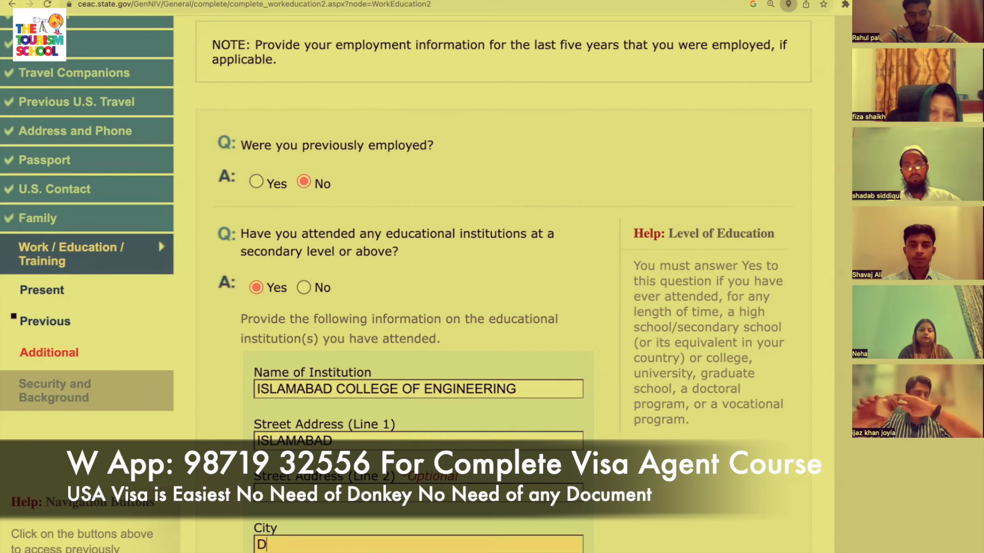
Enter ISLAMABAD as the institution's city and state/province.
type("ISLAMA")
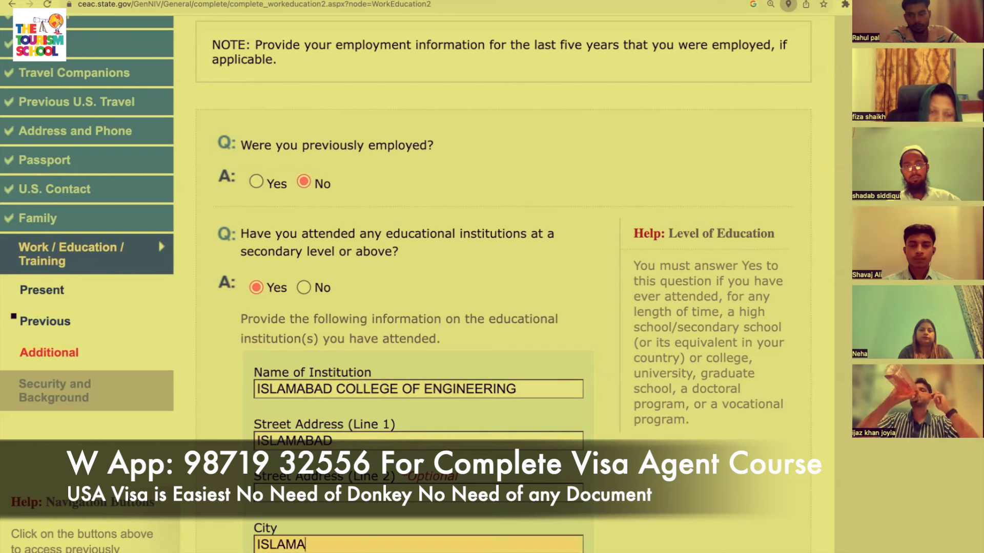
type("BAD")
key("Tab")
scroll(378, 258, "down", 3)
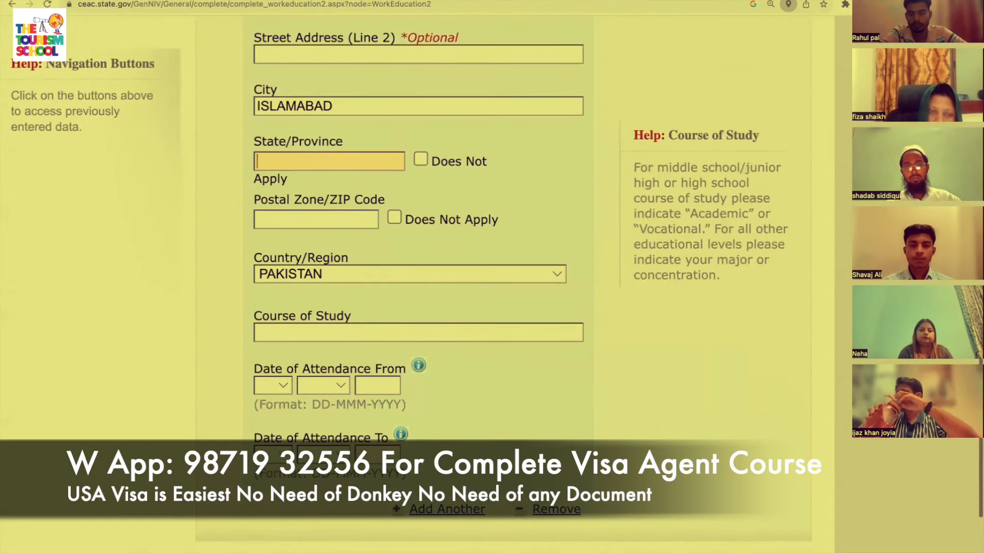
type("ISLA")
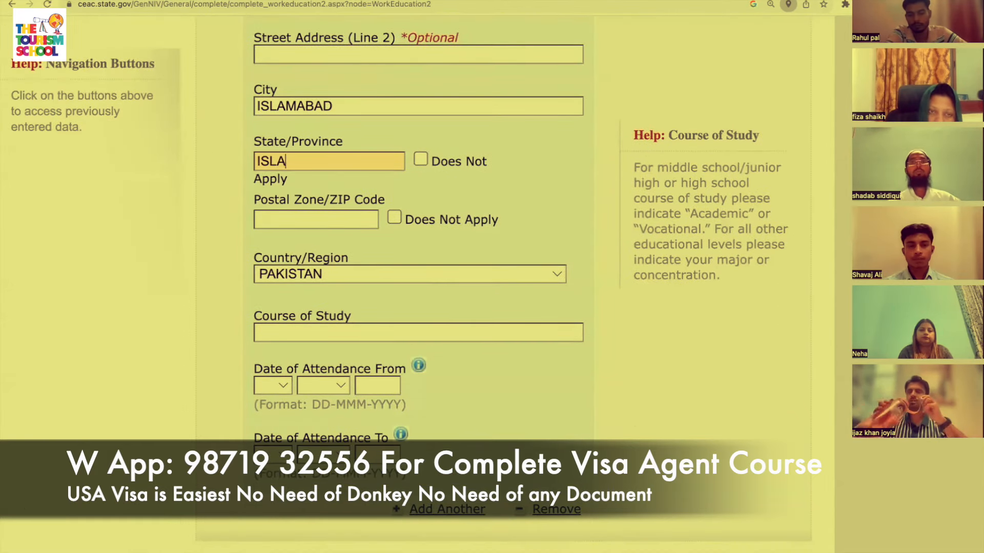
type("MABAD")
key("Tab")
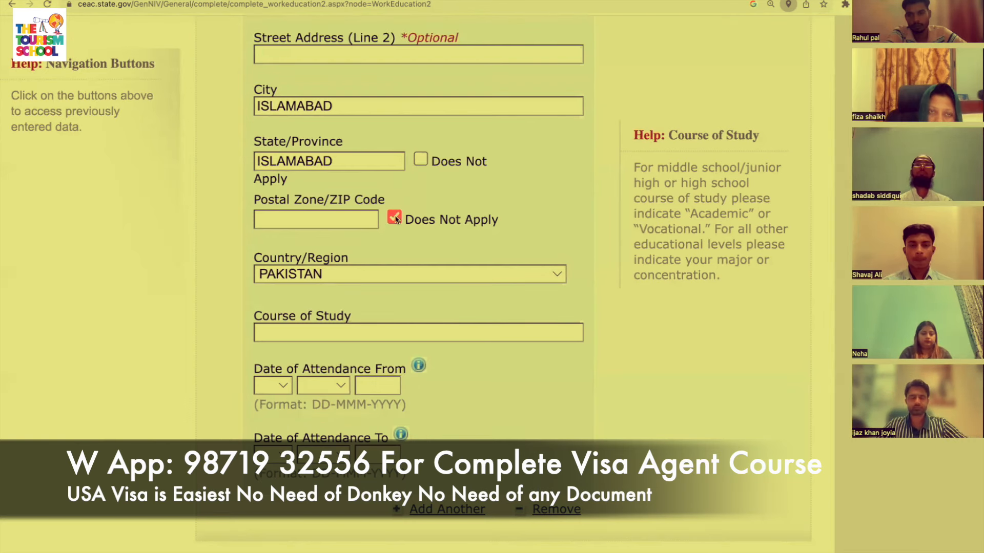
scroll(383, 281, "down", 2)
Enter ENGINEERING IN ELECTRONICS as the course of study.
left_click(383, 240)
type("ENGINEERING IN E")
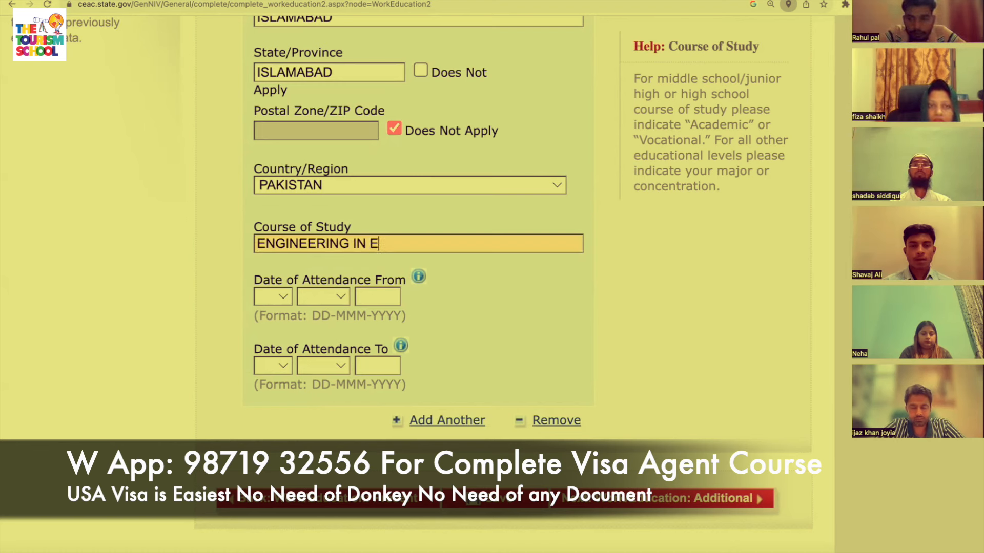
type("LECTRONICS")
scroll(315, 248, "down", 1)
left_click(283, 257)
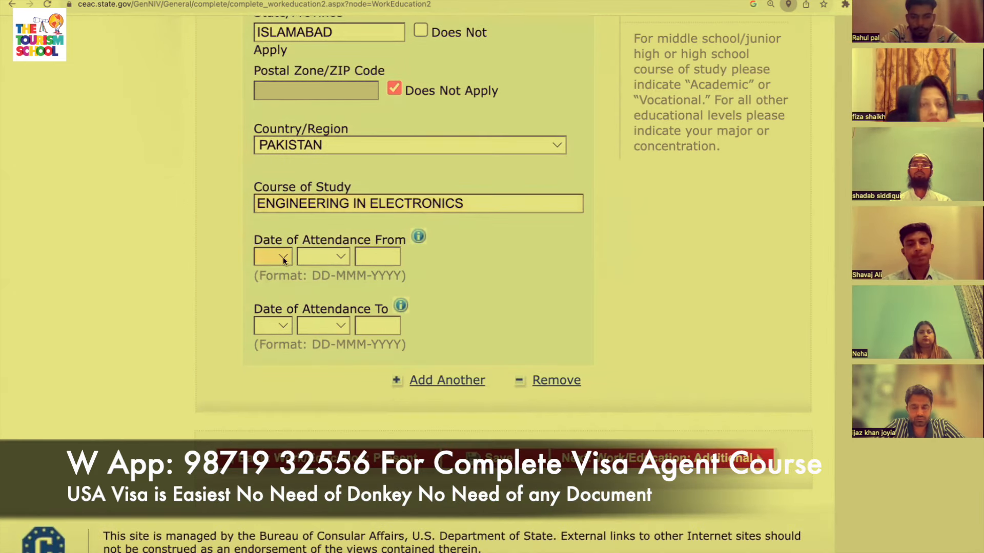
Set the attendance start date to 01 APR 1995.
left_click(278, 270)
left_click(321, 253)
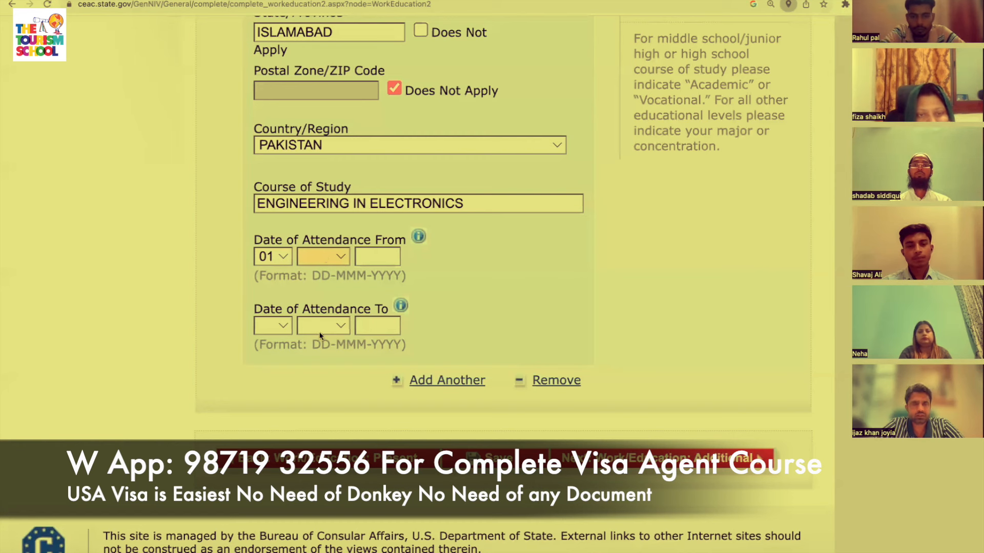
key("a")
left_click(370, 258)
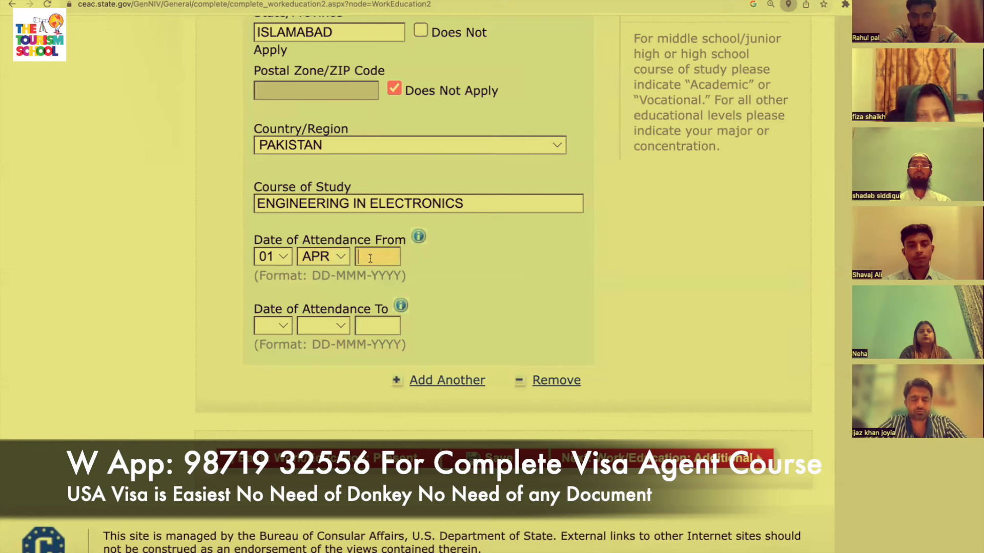
type("1995")
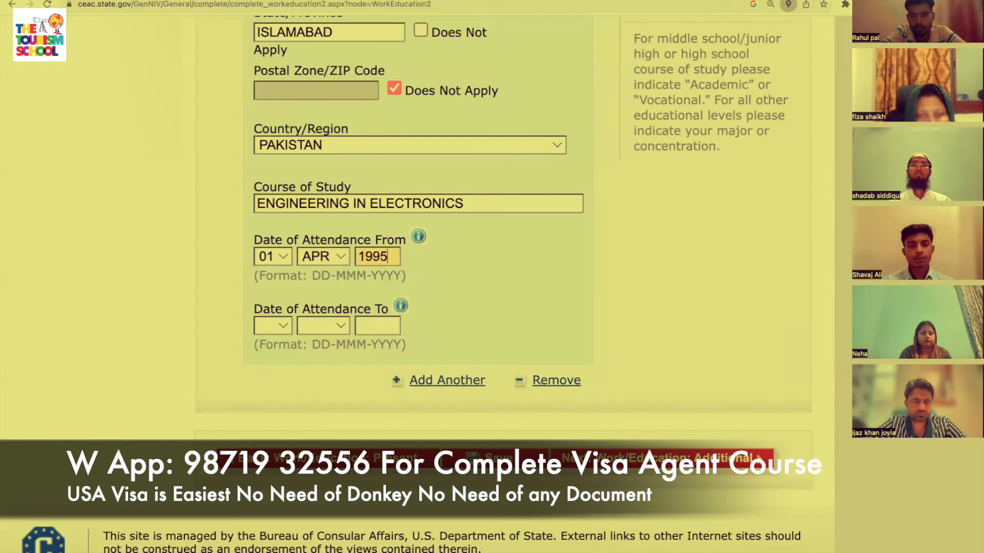
Set the attendance end date to 30 MAR 1998 and continue to the next page.
left_click(285, 326)
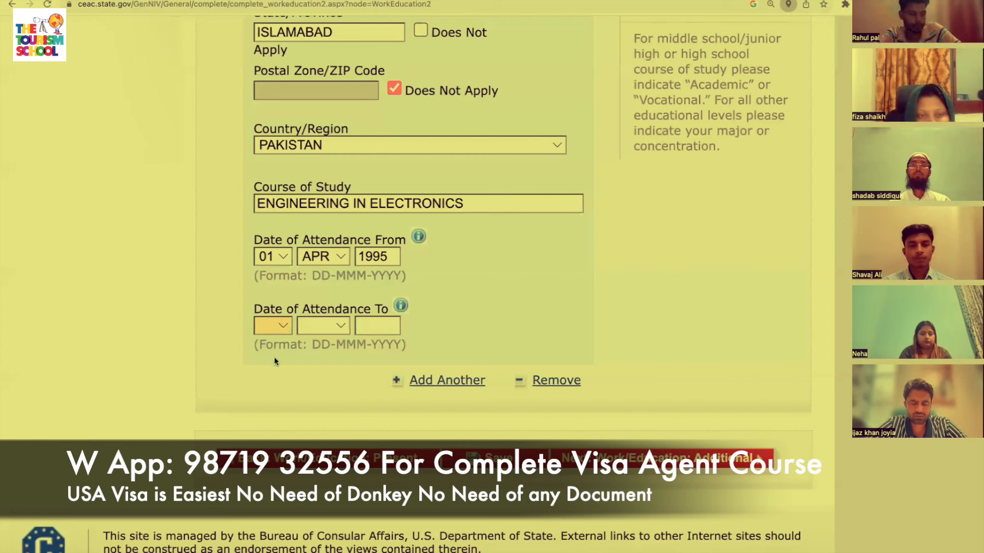
type("30")
key("Tab")
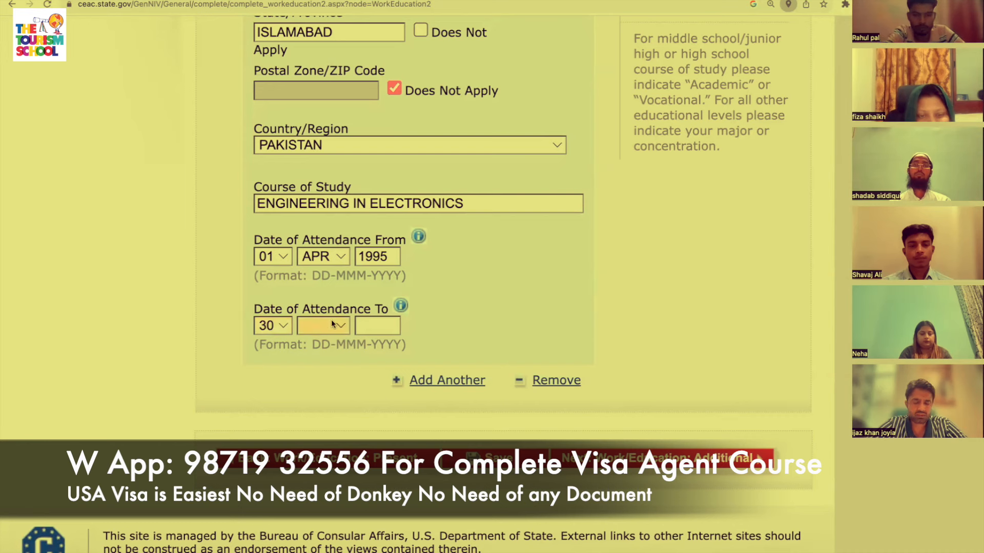
type("mar")
left_click(383, 326)
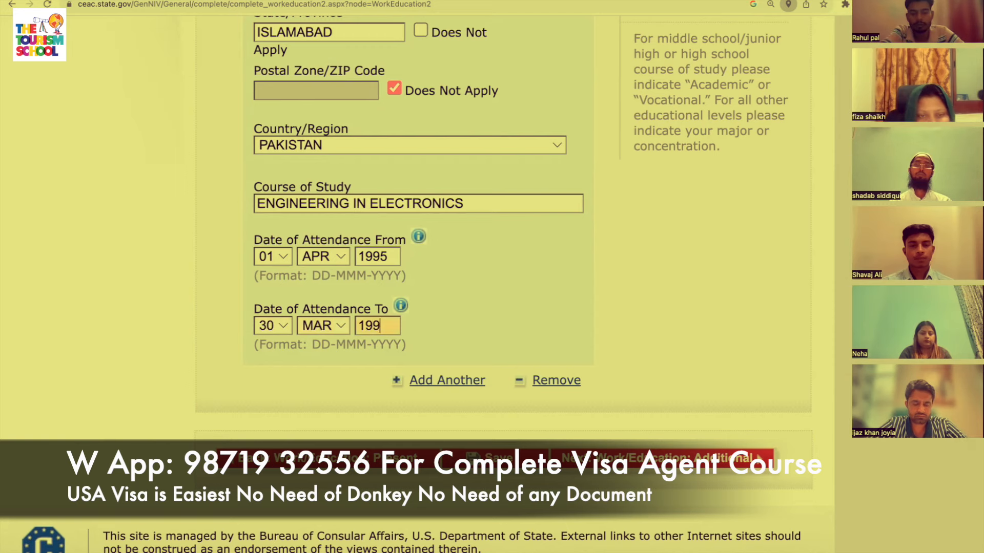
scroll(492, 307, "down", 1)
left_click(703, 434)
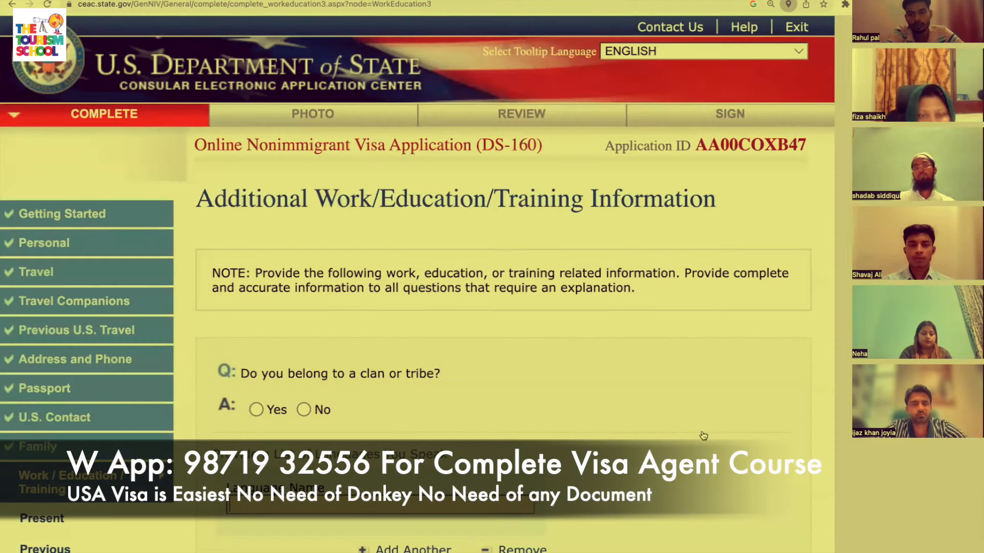
Answer No to belonging to a clan or tribe.
scroll(703, 436, "down", 3)
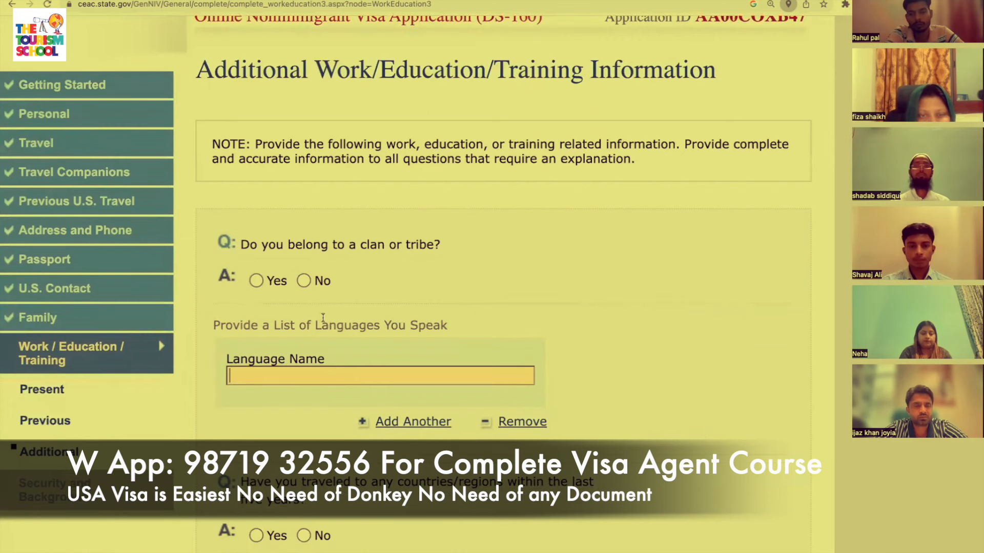
left_click(322, 279)
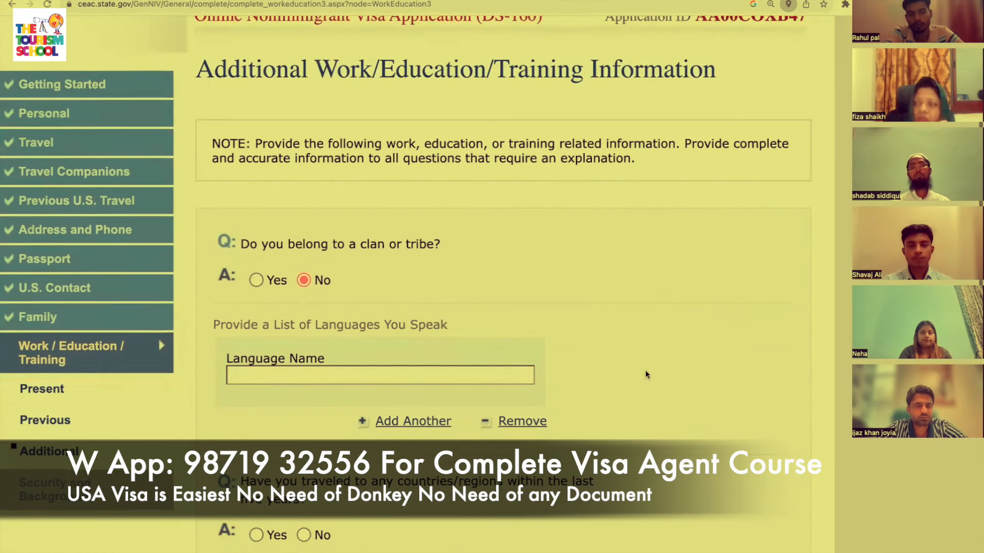
scroll(644, 370, "down", 2)
List URDU and ENGLISH as spoken languages and answer Yes to recent travel.
left_click(406, 294)
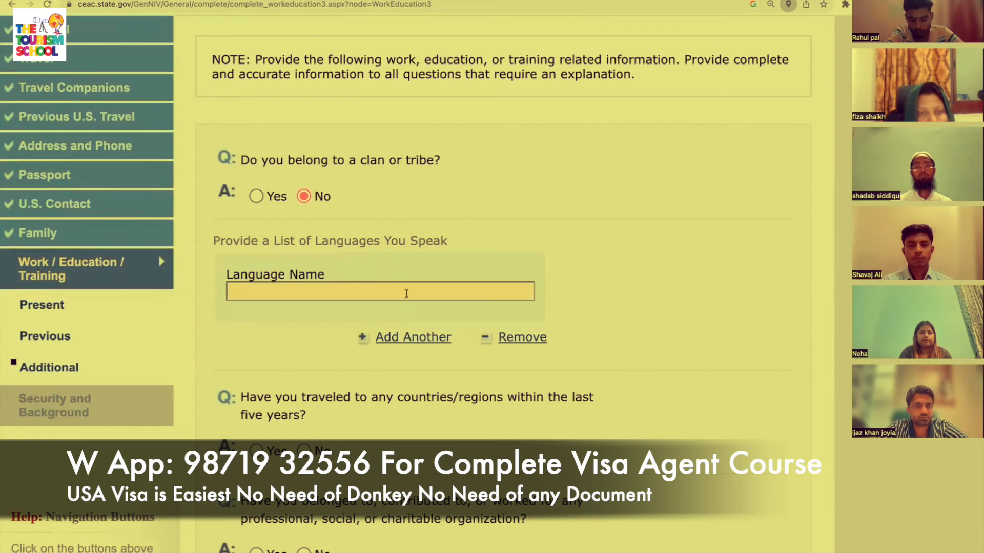
type("URDU")
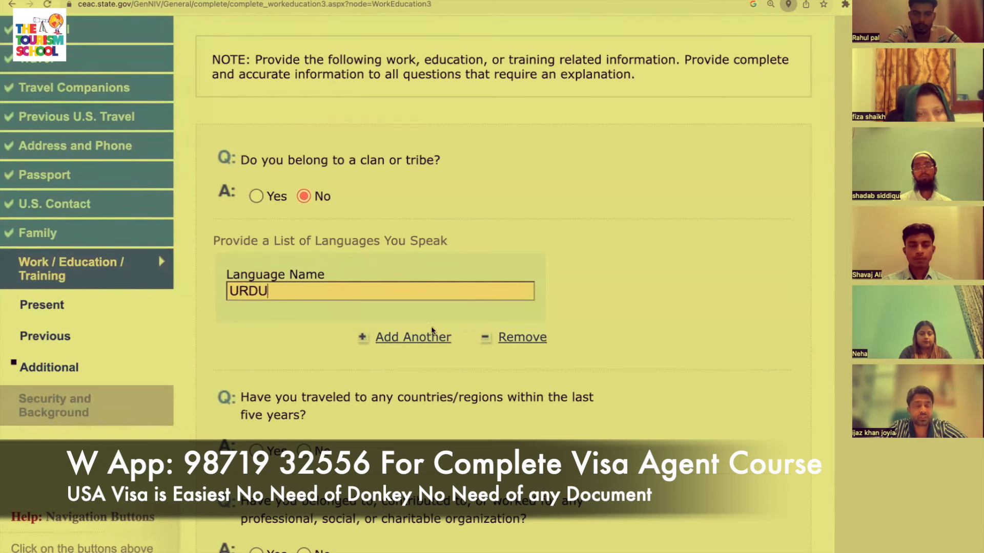
scroll(380, 382, "down", 1)
left_click(406, 315)
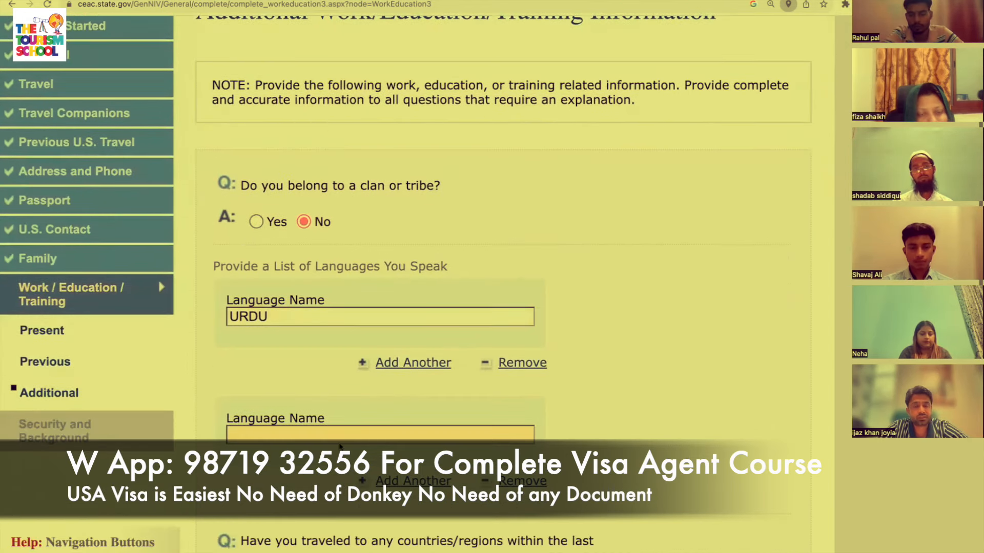
type("ENGLISH")
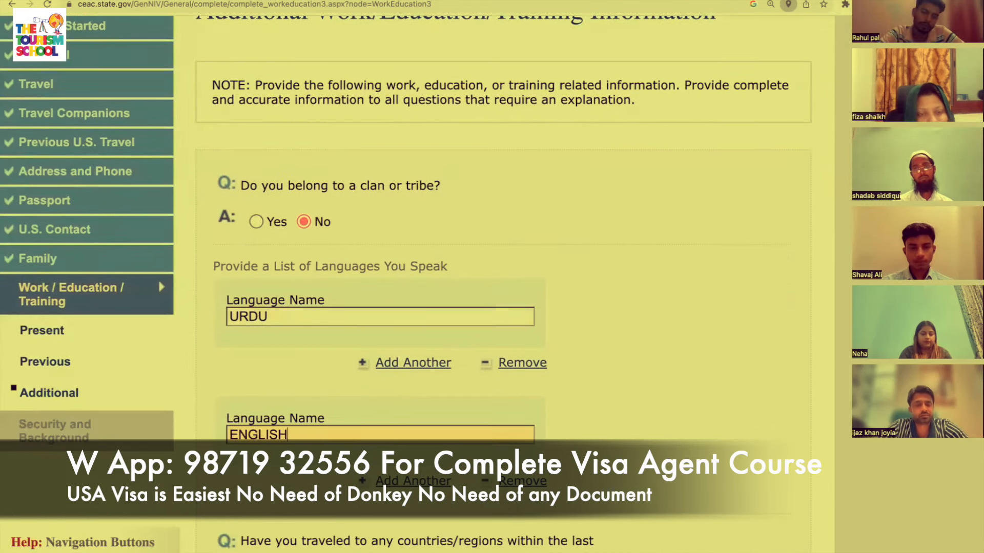
scroll(336, 434, "down", 4)
scroll(229, 217, "down", 4)
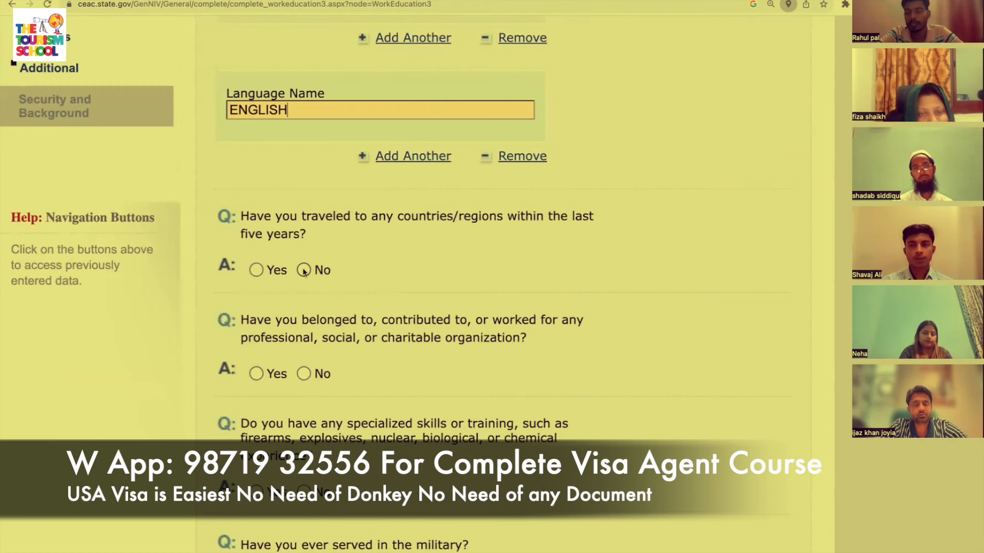
left_click(255, 270)
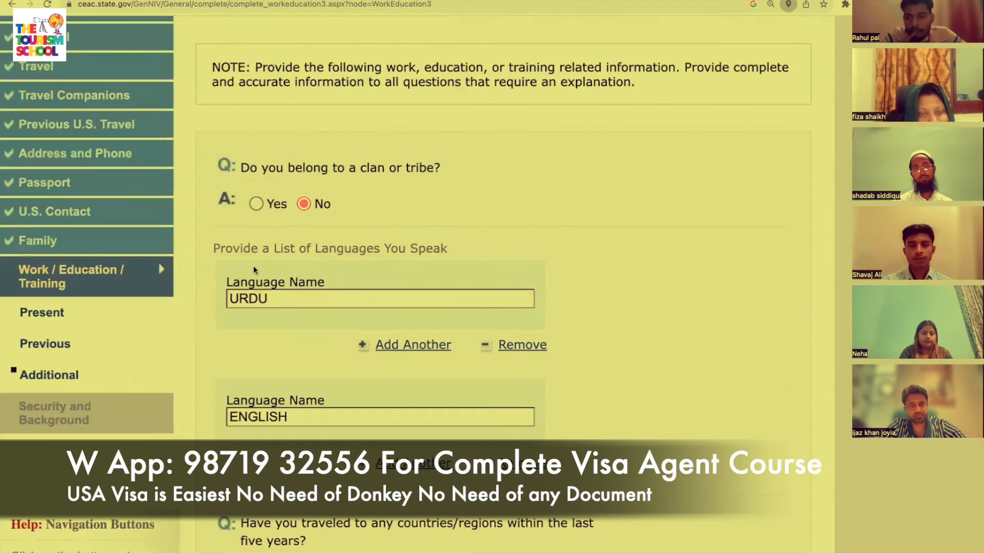
Answer No to the travel, organization membership, specialized skills and paramilitary questions.
scroll(253, 270, "down", 5)
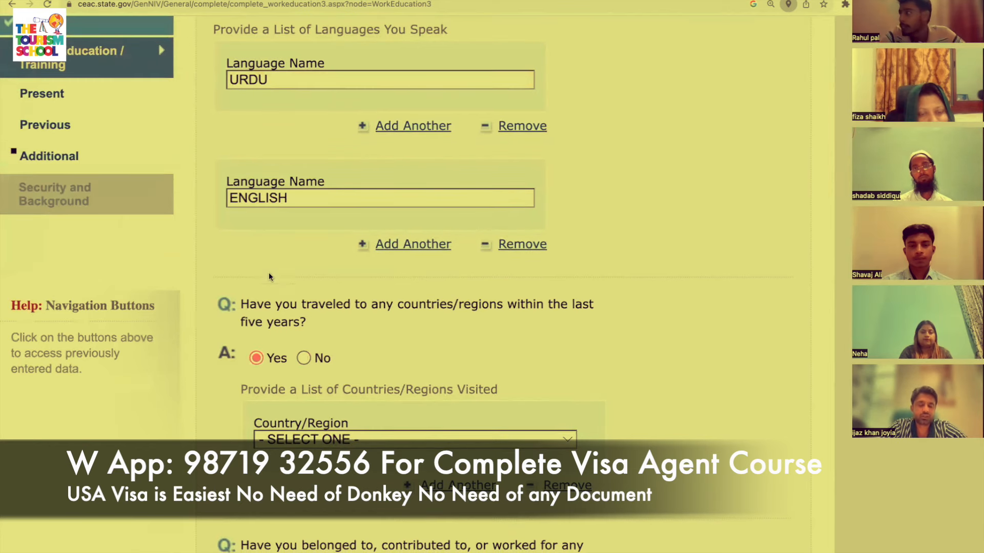
left_click(300, 359)
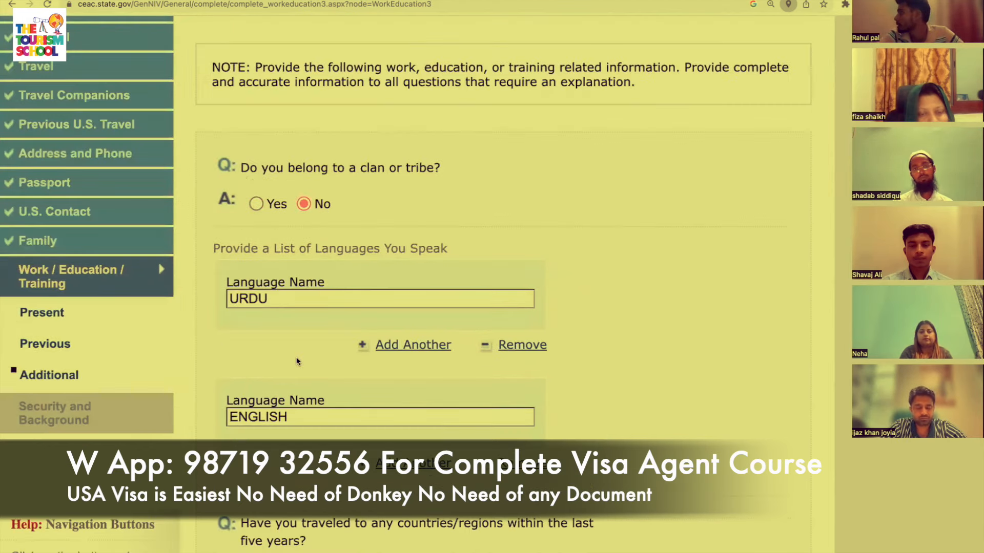
scroll(297, 361, "down", 9)
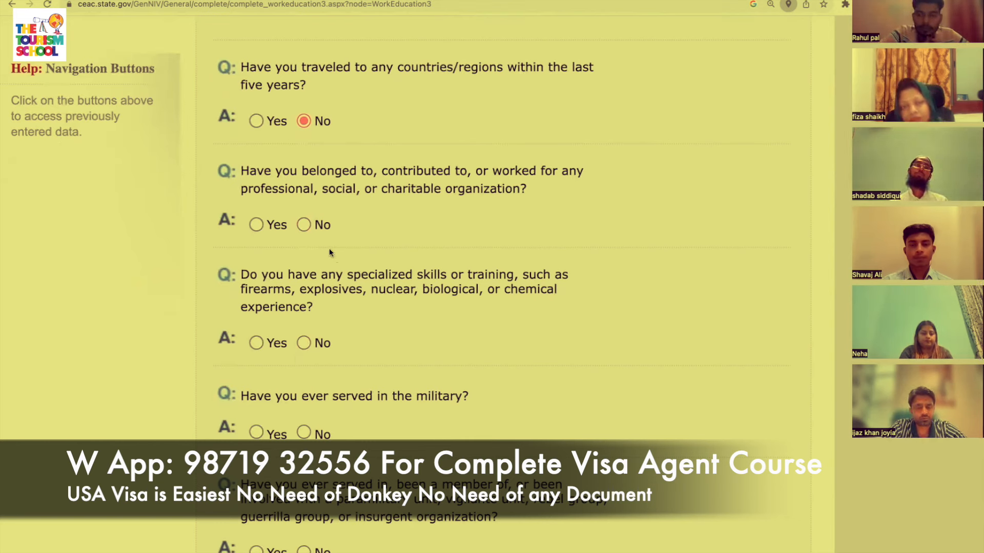
left_click(309, 226)
scroll(297, 378, "down", 7)
left_click(304, 357)
scroll(306, 358, "down", 3)
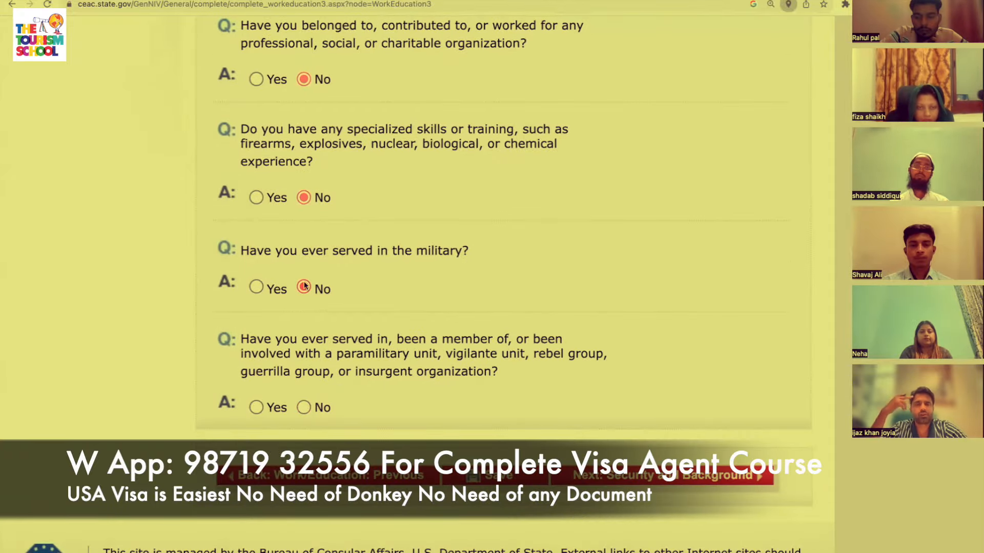
scroll(328, 367, "down", 7)
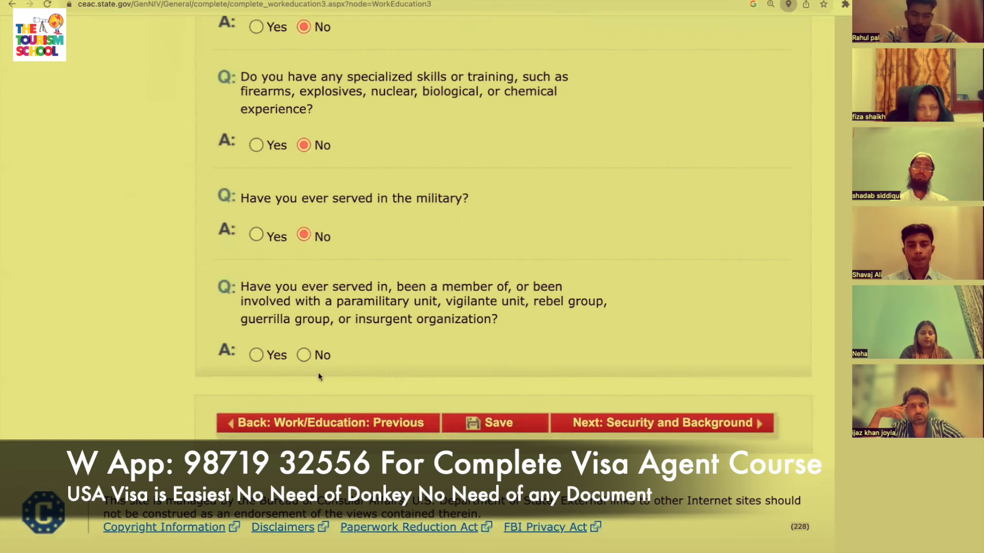
left_click(304, 355)
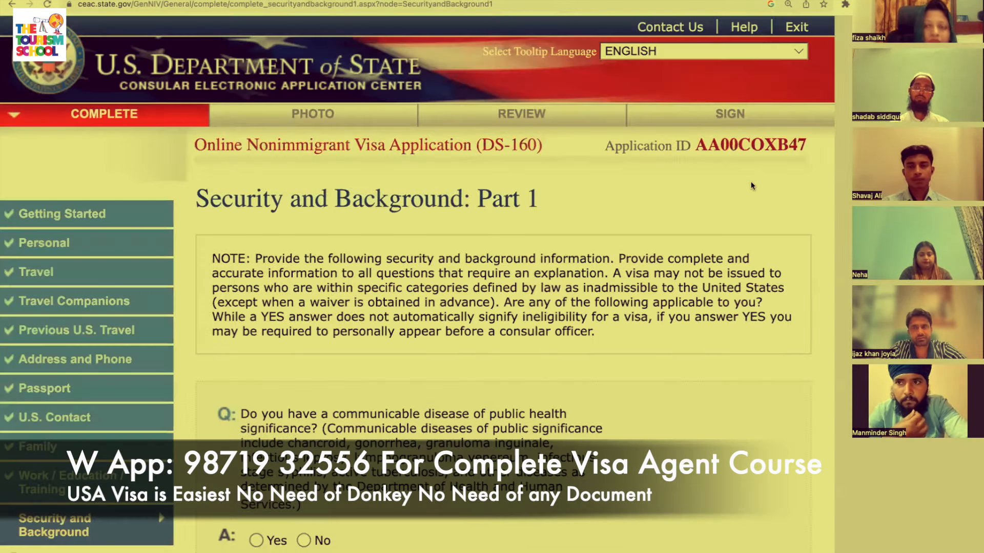
Answer No to the communicable disease and drug abuse questions.
scroll(751, 184, "down", 7)
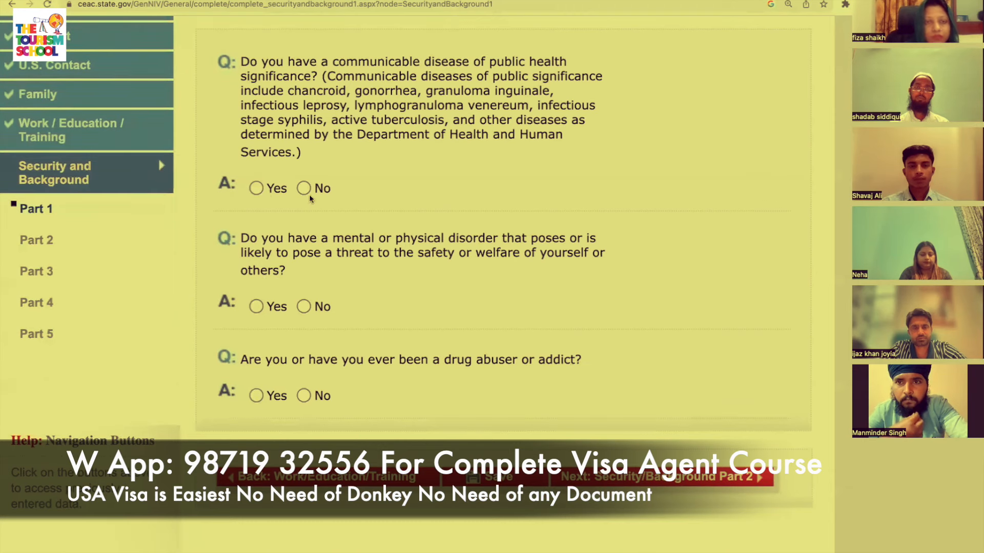
left_click(303, 188)
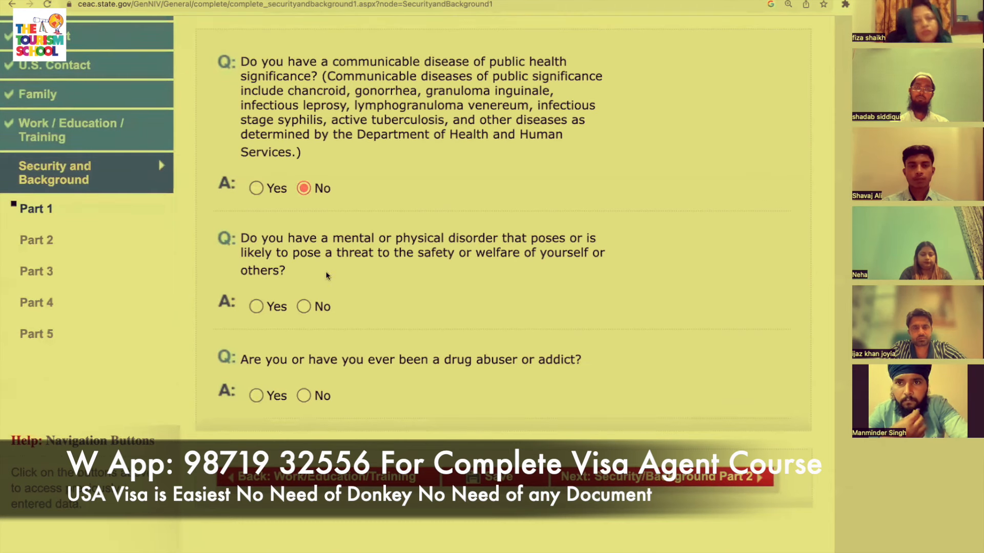
scroll(339, 305, "down", 2)
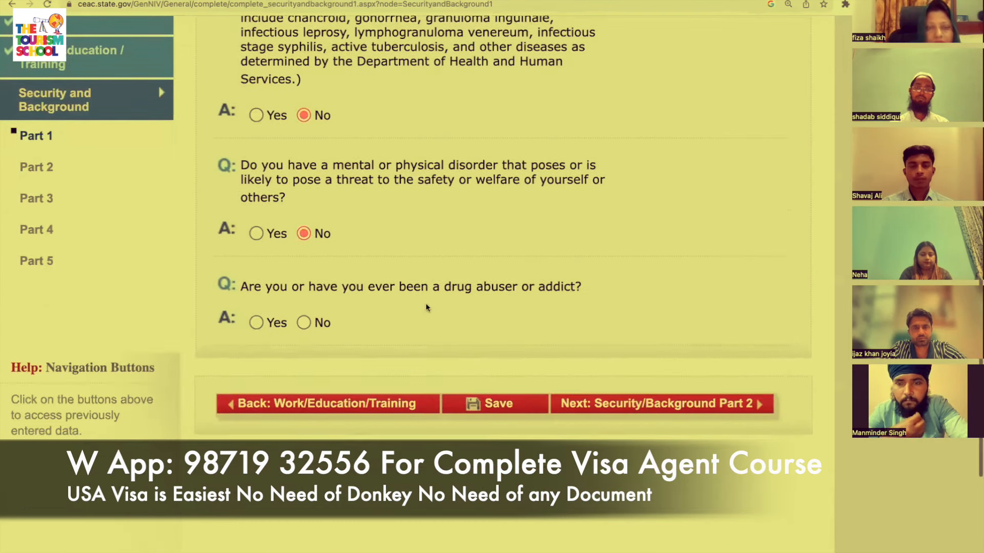
left_click(303, 323)
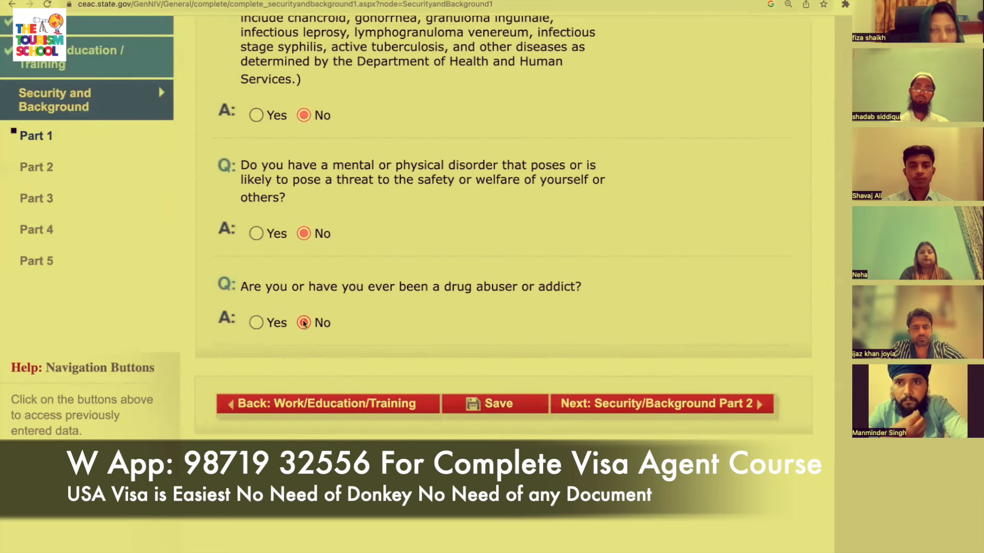
Move on to Part 2 and answer No to the arrest/conviction and controlled-substances questions.
left_click(738, 405)
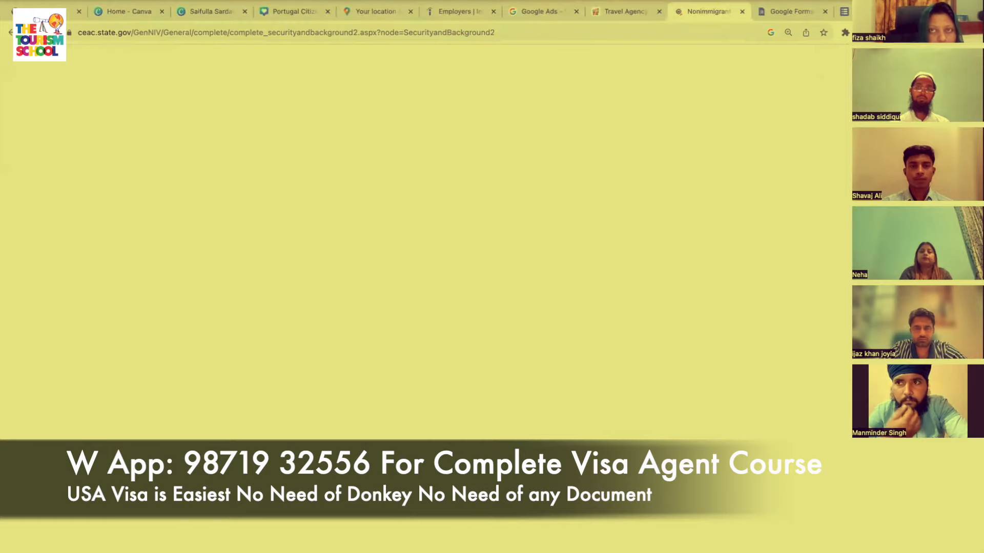
scroll(607, 412, "down", 6)
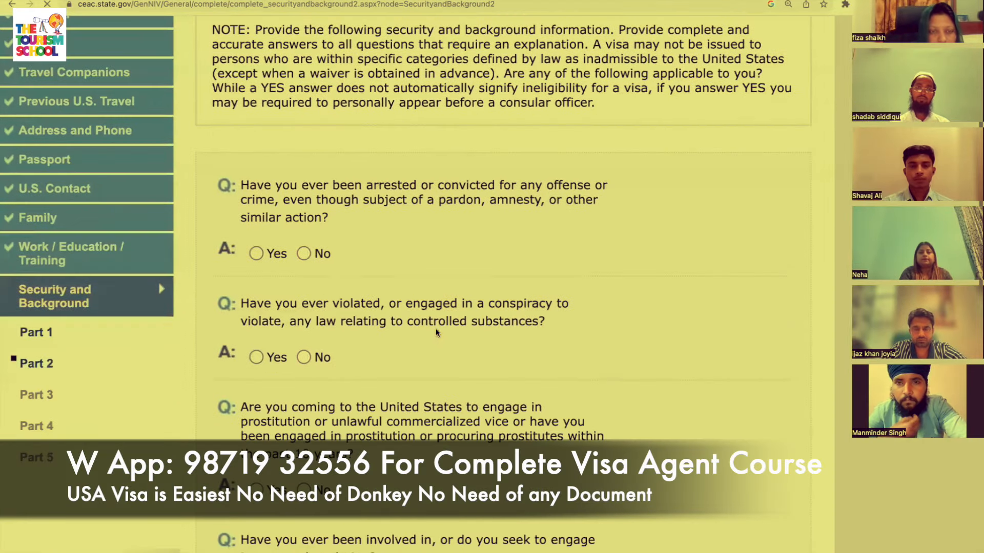
left_click(304, 254)
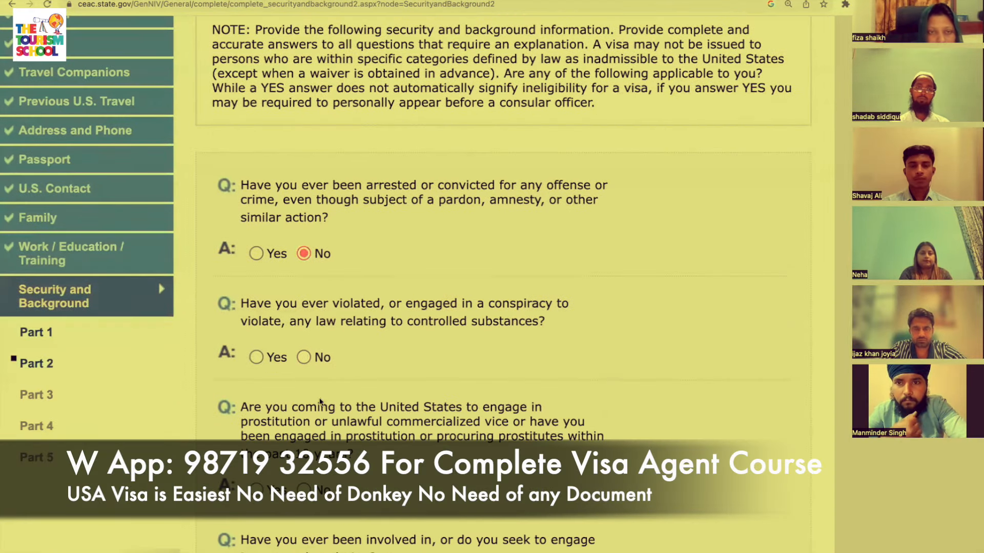
left_click(305, 358)
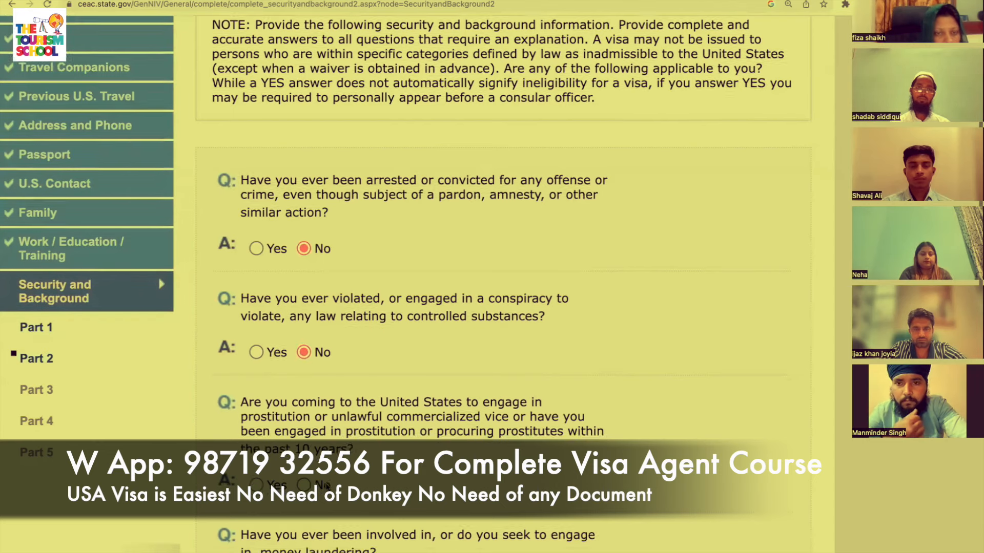
Answer No to the prostitution and money-laundering questions.
scroll(318, 362, "down", 3)
left_click(304, 309)
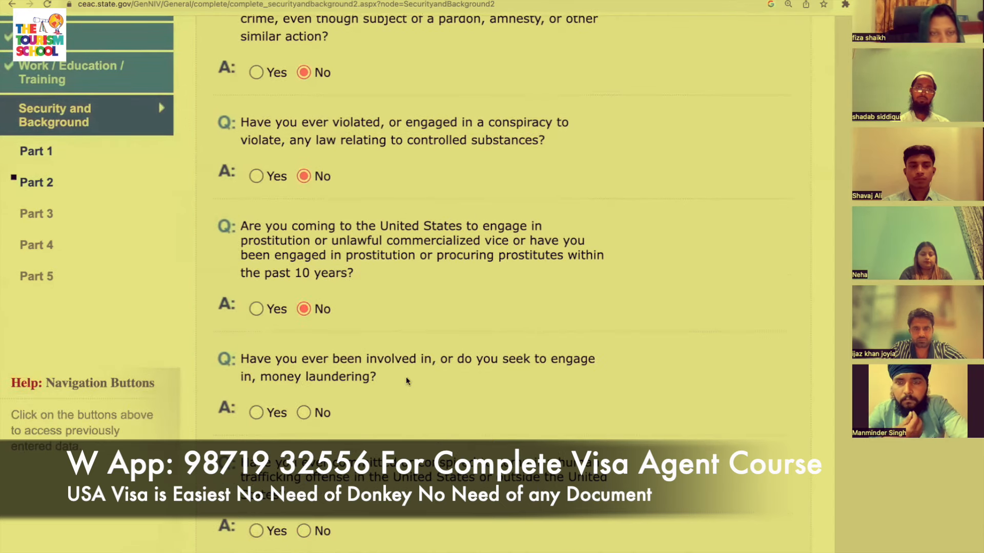
scroll(405, 377, "down", 3)
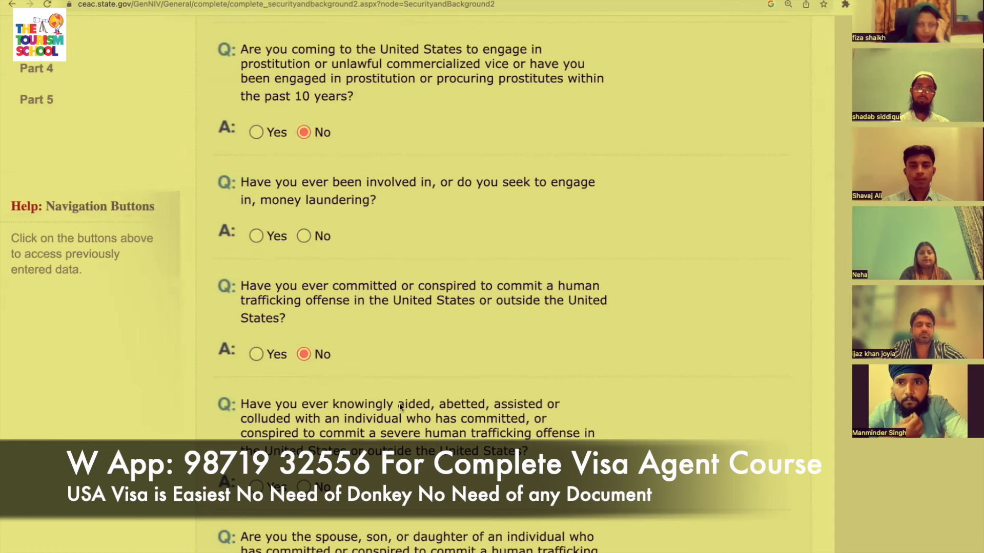
scroll(399, 403, "down", 3)
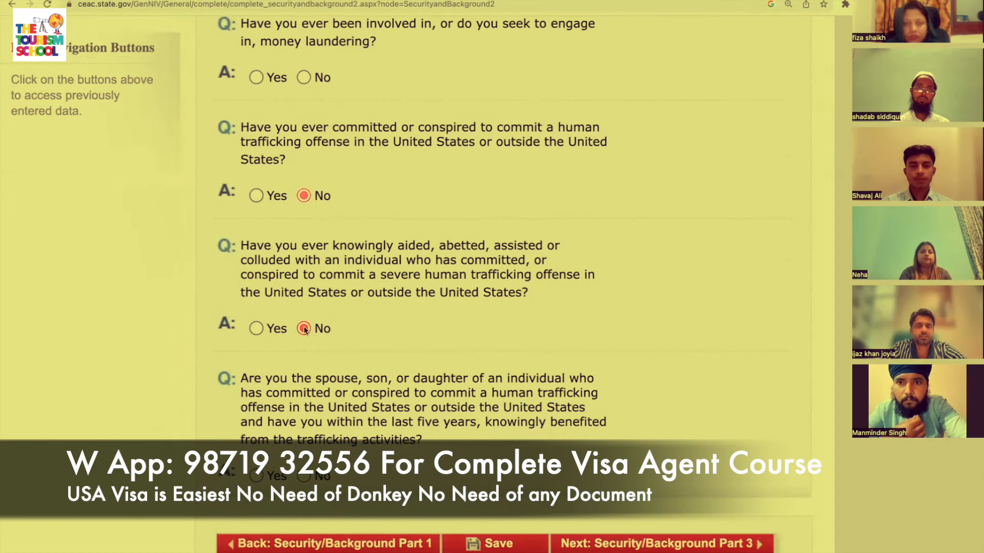
scroll(413, 372, "down", 2)
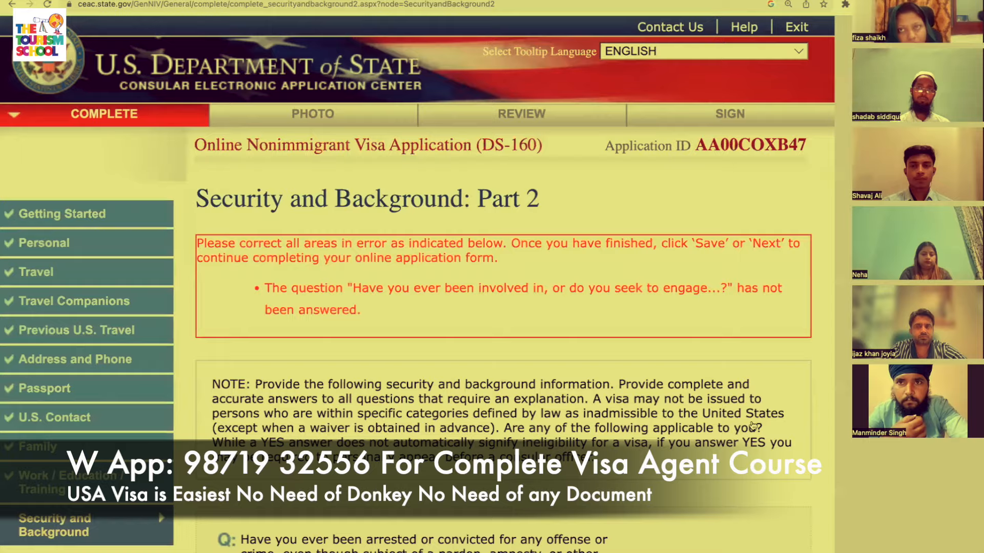
scroll(752, 426, "down", 15)
scroll(752, 426, "up", 2)
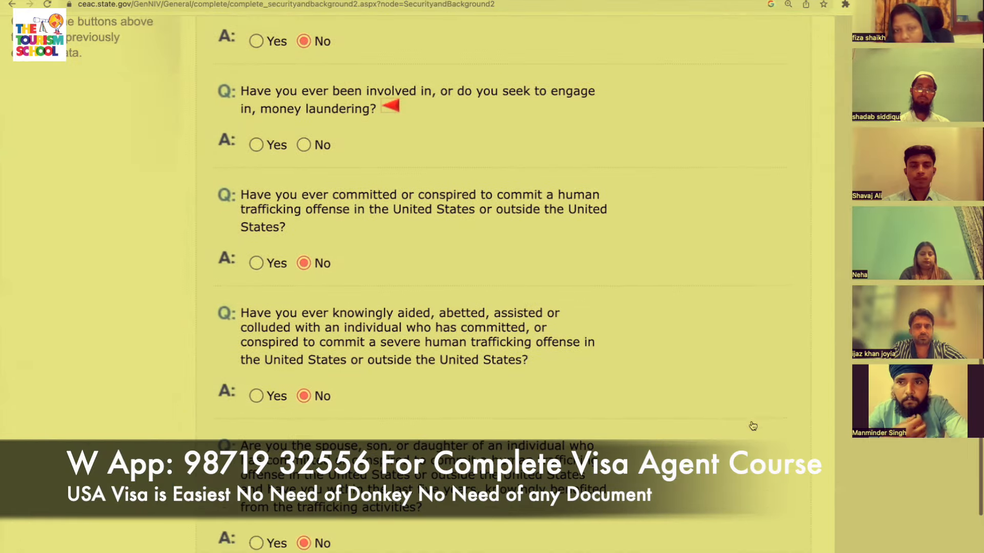
left_click(303, 145)
Answer No to the espionage, terrorist activity, terrorist financing, terrorist membership and spouse/child questions.
scroll(523, 269, "down", 4)
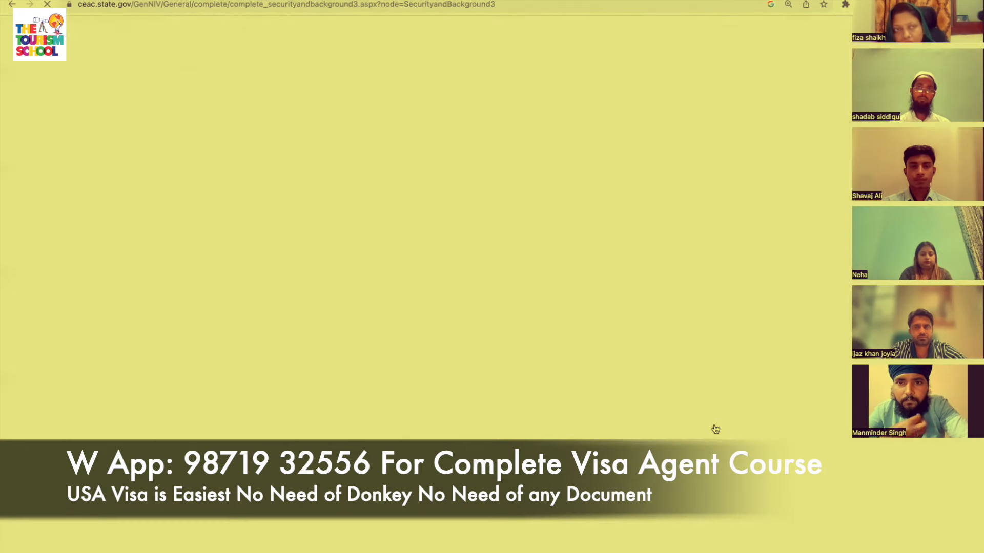
scroll(716, 430, "down", 8)
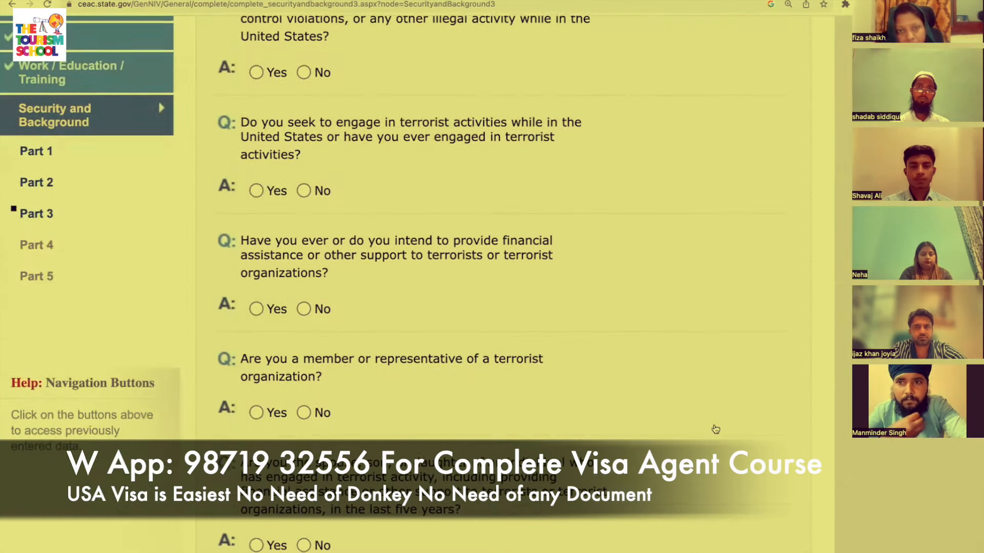
scroll(716, 429, "up", 4)
scroll(716, 429, "up", 2)
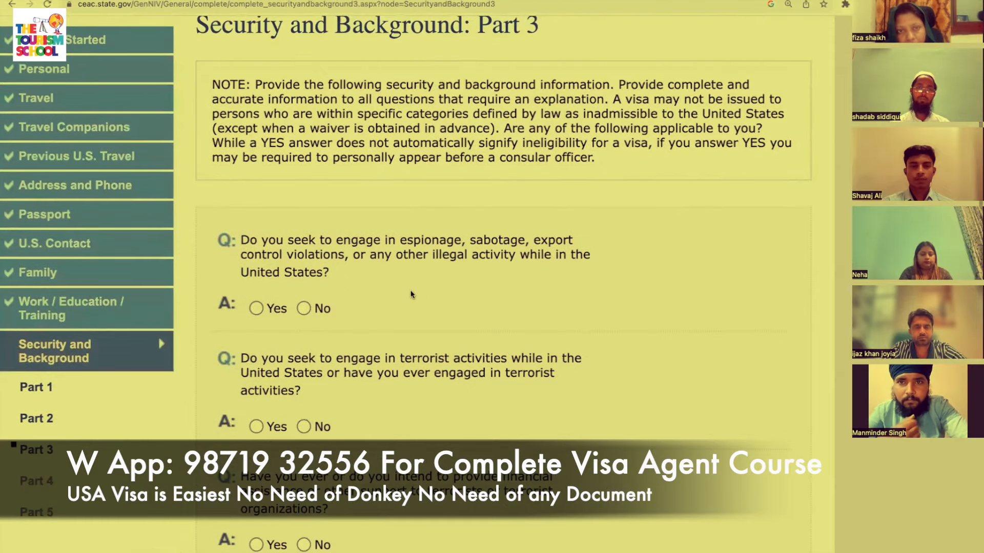
scroll(383, 367, "down", 4)
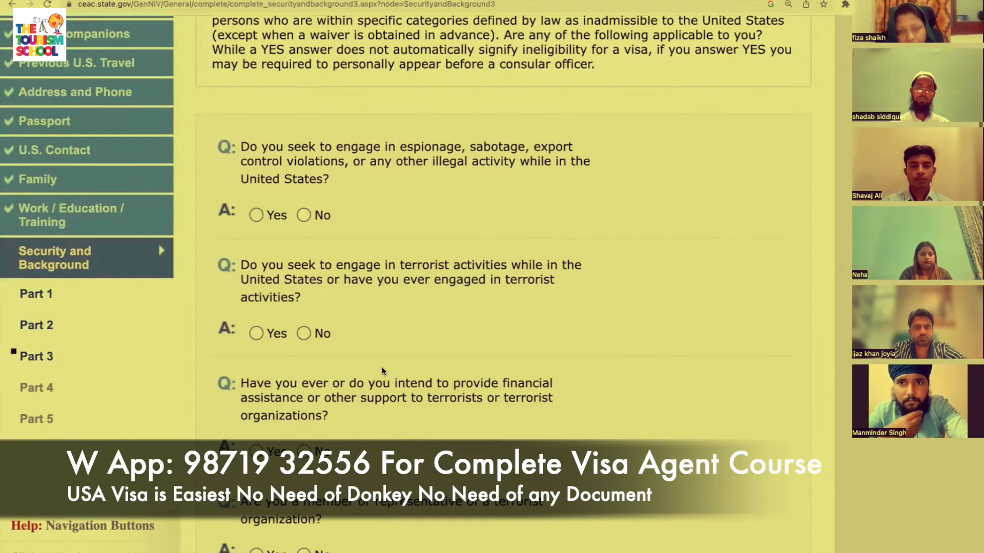
left_click(303, 216)
left_click(304, 334)
scroll(306, 335, "down", 5)
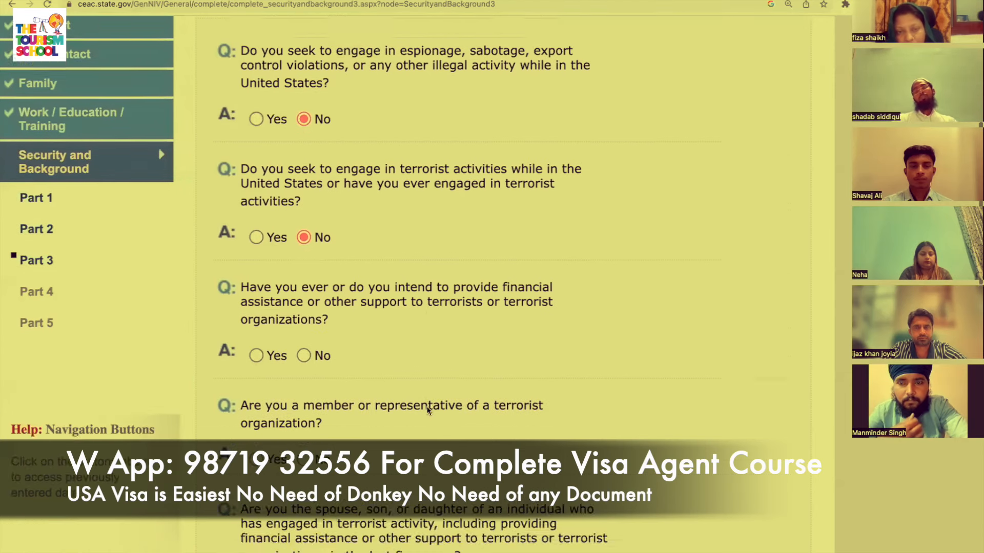
left_click(304, 334)
scroll(304, 334, "down", 8)
left_click(304, 241)
scroll(373, 294, "down", 5)
left_click(304, 236)
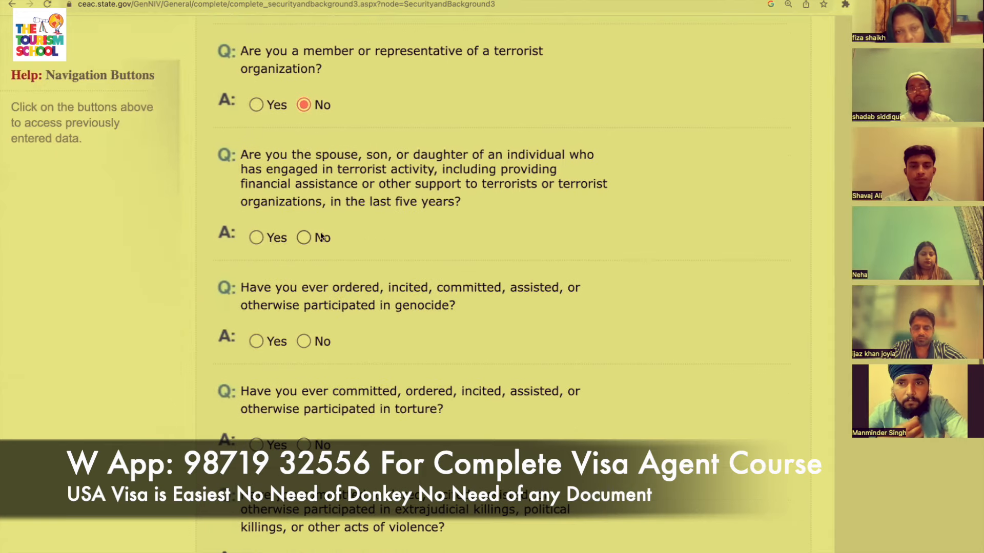
Answer No to genocide, torture, extrajudicial killings, child soldiers, religious freedom, population controls and organ transplantation.
scroll(305, 236, "down", 3)
scroll(304, 236, "down", 1)
left_click(304, 232)
scroll(304, 233, "down", 3)
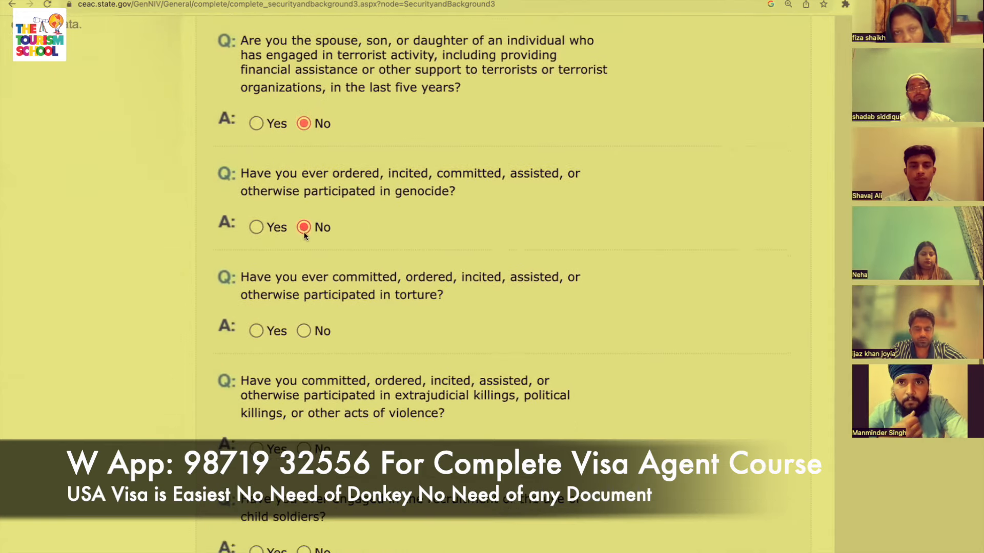
left_click(303, 255)
scroll(302, 256, "down", 4)
left_click(302, 283)
scroll(300, 278, "down", 2)
scroll(300, 279, "down", 2)
left_click(303, 270)
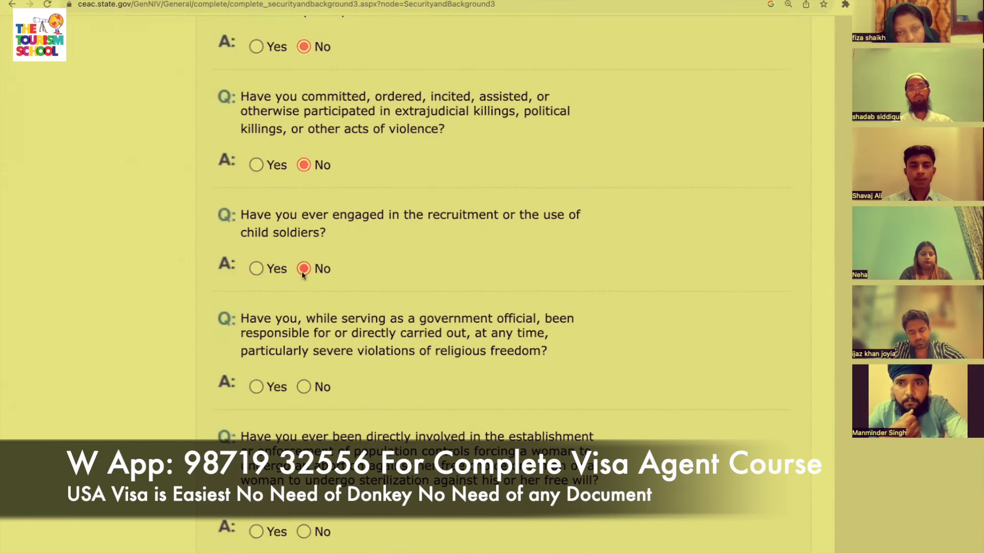
left_click(298, 386)
scroll(298, 386, "down", 3)
left_click(300, 385)
scroll(300, 384, "down", 1)
scroll(300, 383, "down", 3)
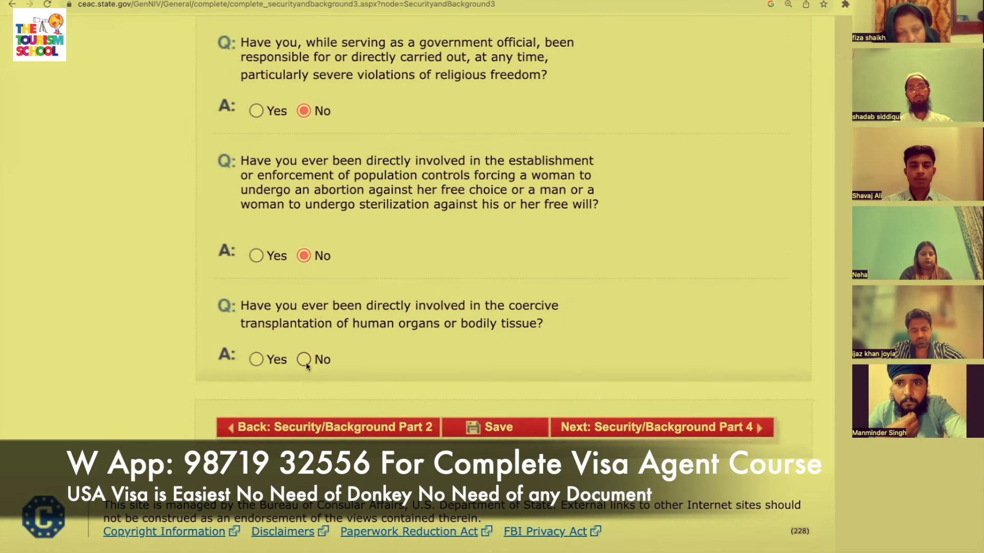
left_click(304, 362)
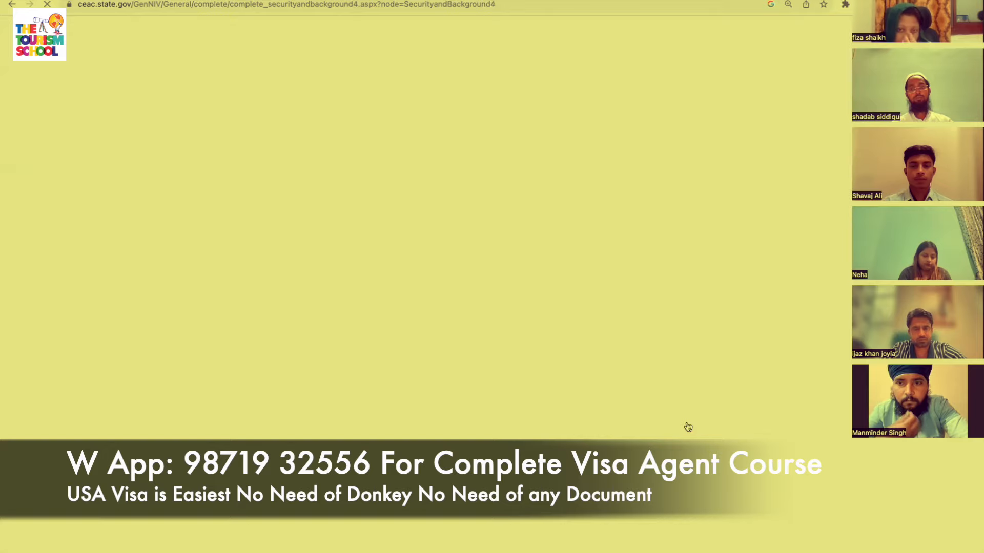
Answer No to the Part 4 visa fraud question.
scroll(688, 427, "down", 5)
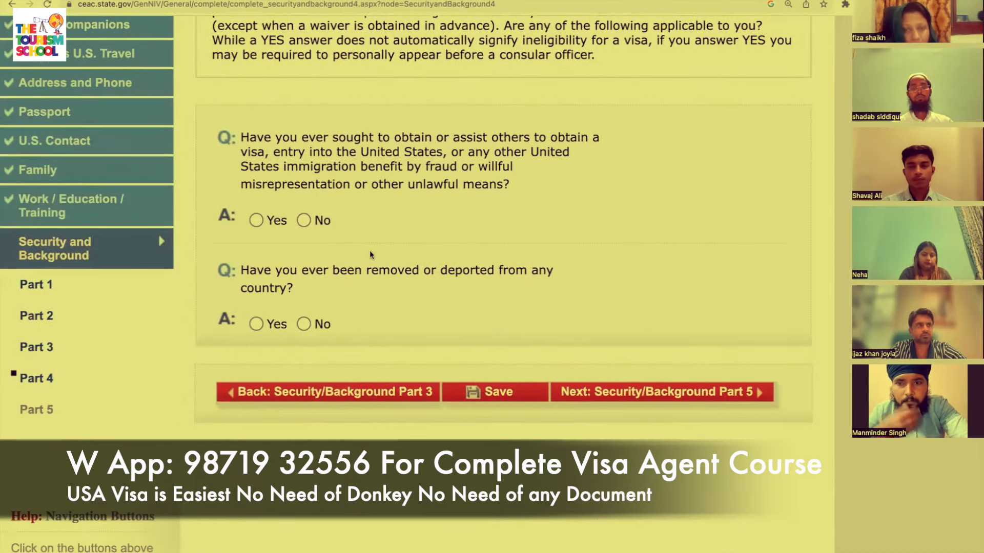
left_click(305, 220)
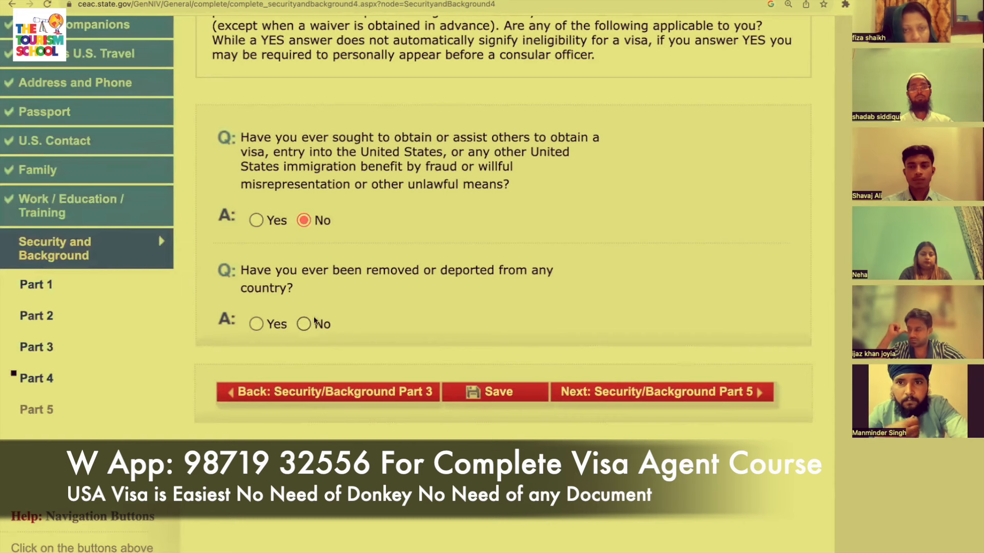
scroll(661, 333, "down", 2)
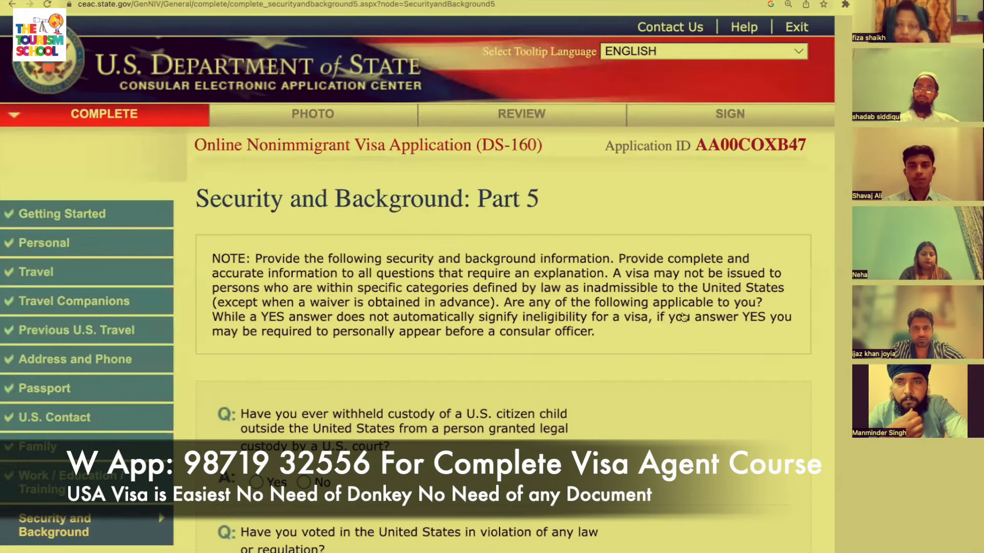
Answer No to the illegal voting and renounced citizenship questions.
scroll(683, 317, "down", 5)
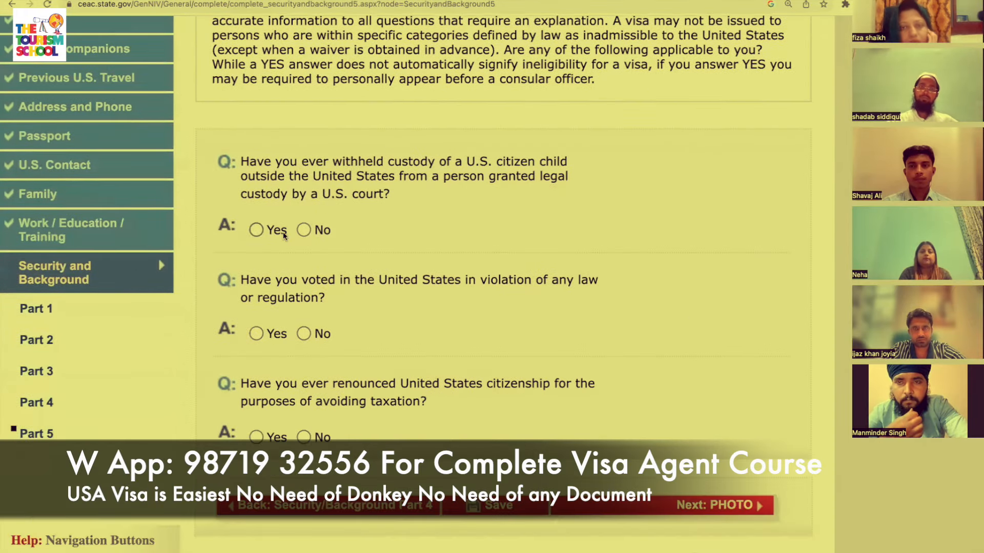
left_click(303, 333)
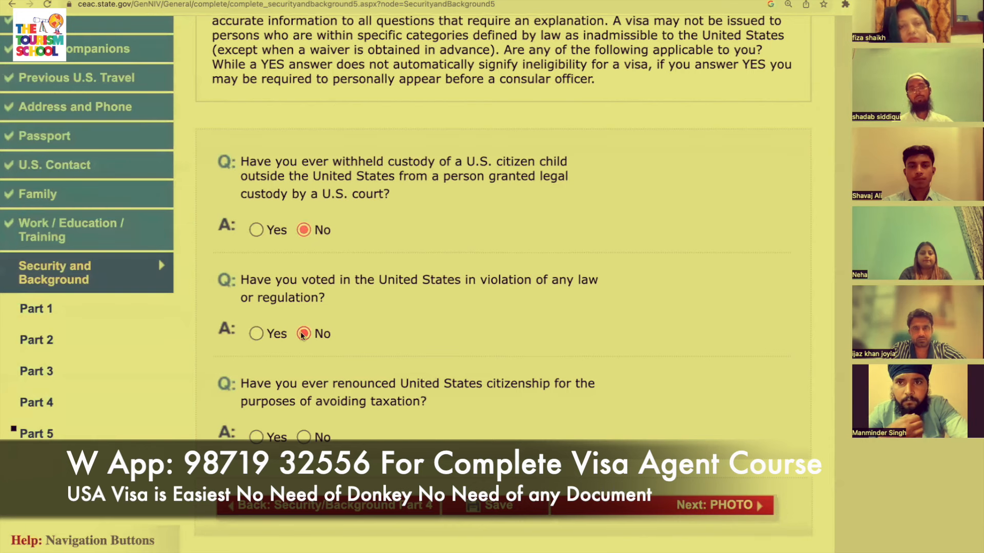
left_click(304, 437)
scroll(461, 461, "down", 2)
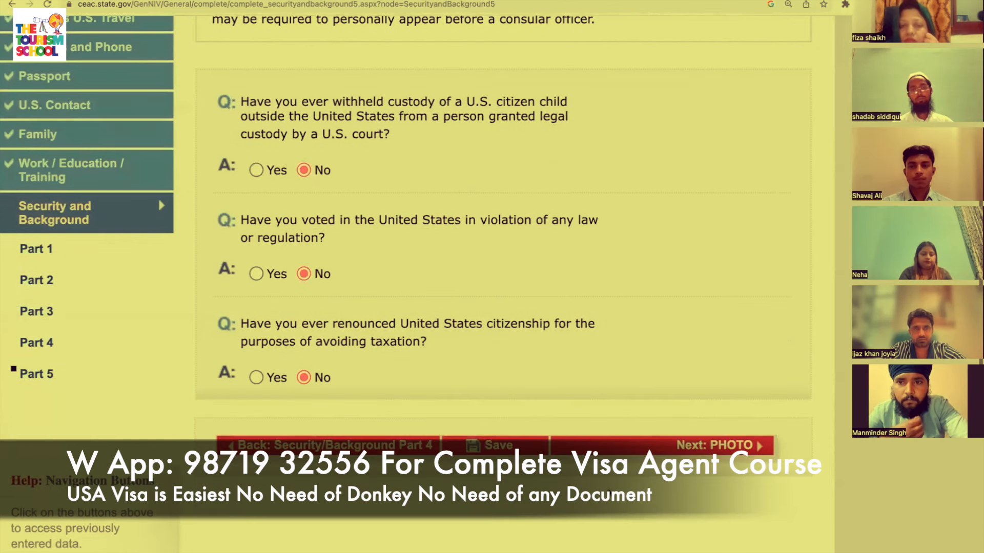
Submit Security and Background Part 5 to continue to the Photo step.
left_click(713, 444)
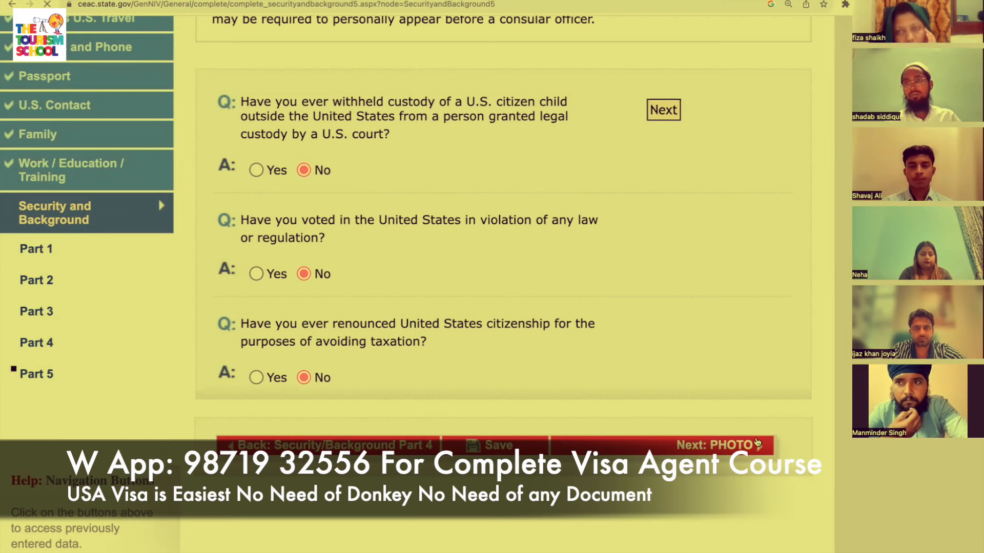
scroll(736, 449, "down", 7)
scroll(733, 382, "up", 3)
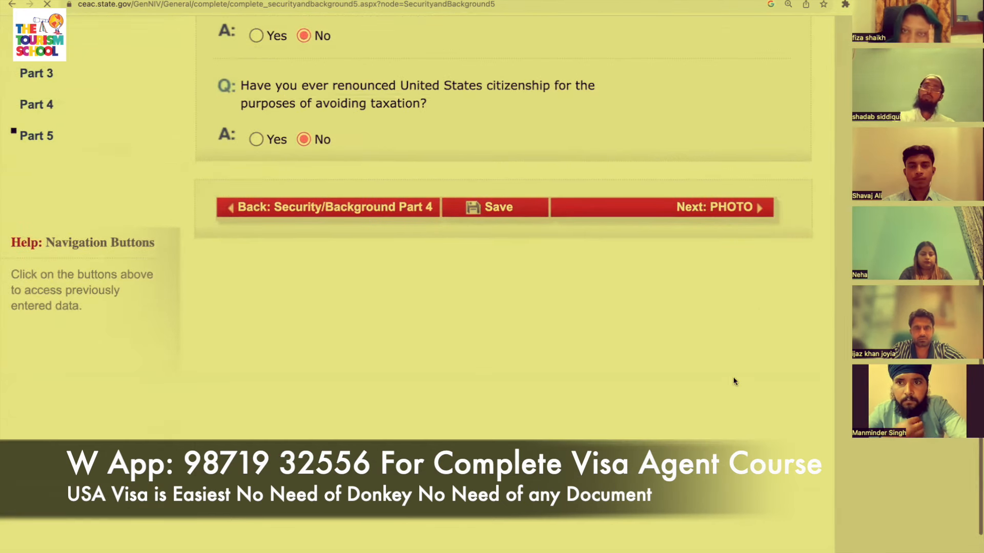
scroll(706, 287, "up", 1)
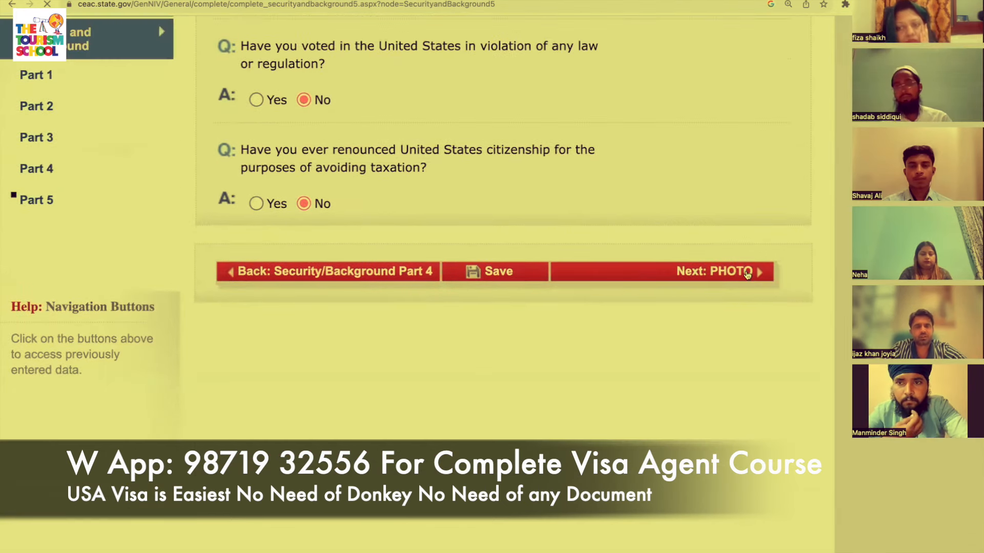
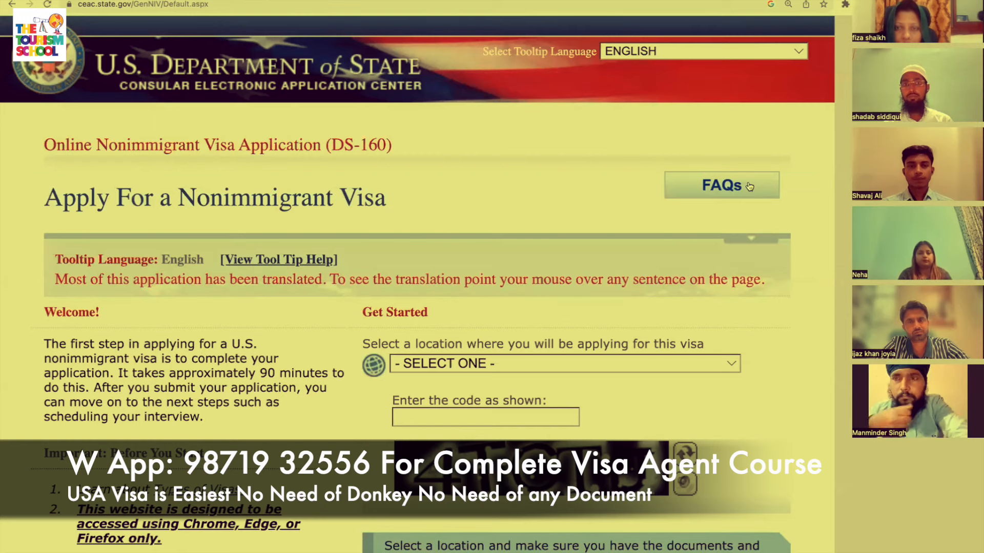
Set the application location to PAKISTAN, ISLAMABAD.
left_click(706, 363)
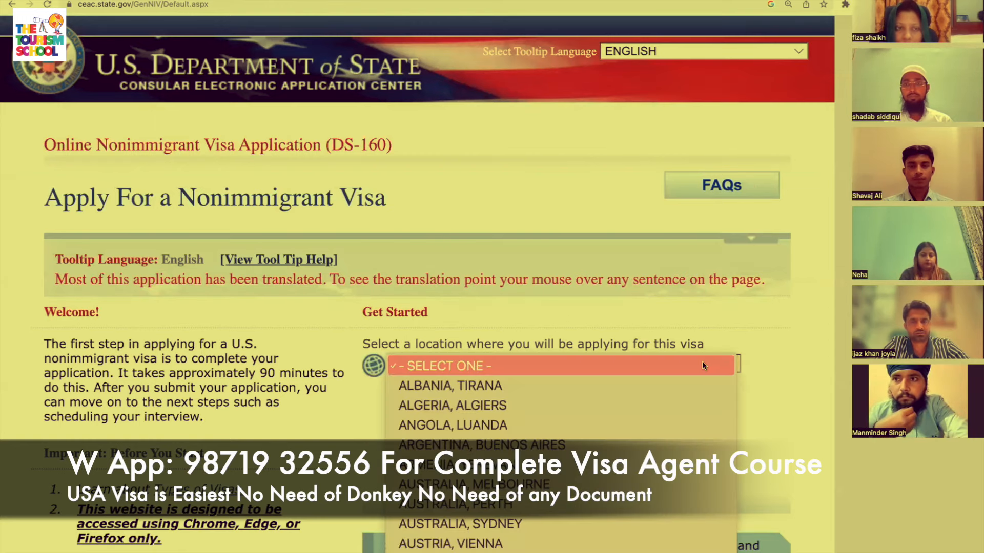
scroll(664, 396, "down", 10)
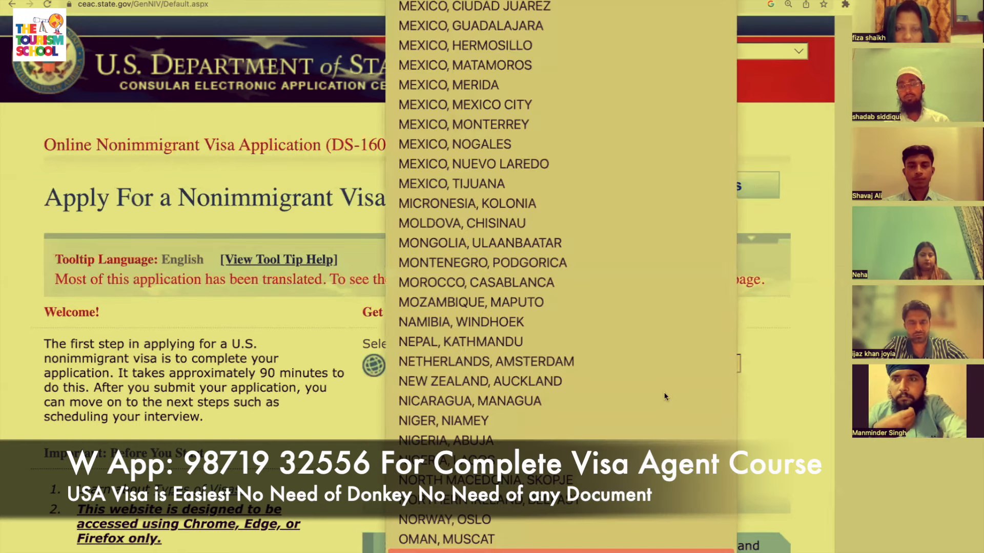
key("Return")
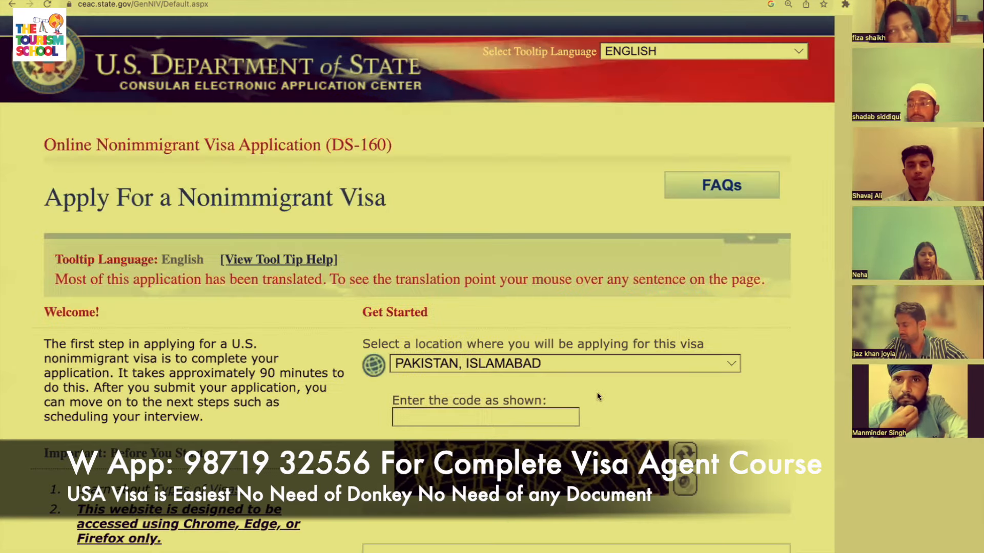
Enter the captcha verification code and choose to retrieve an existing application.
left_click(492, 410)
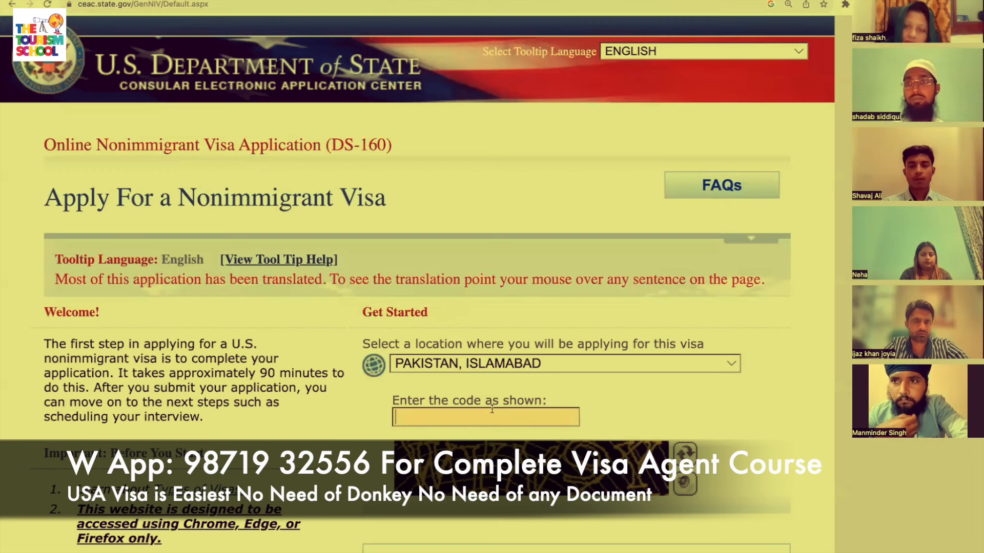
type("WYY")
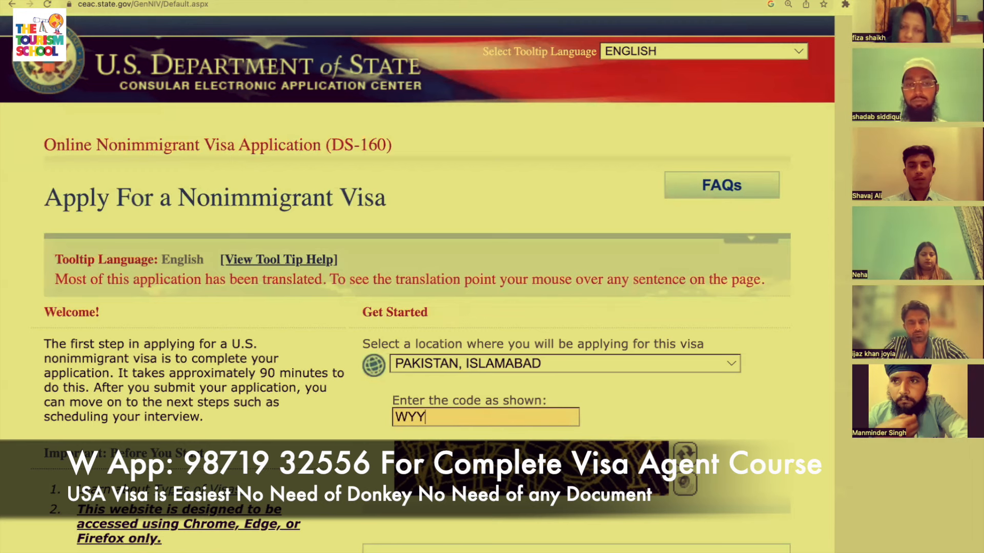
type("9Y")
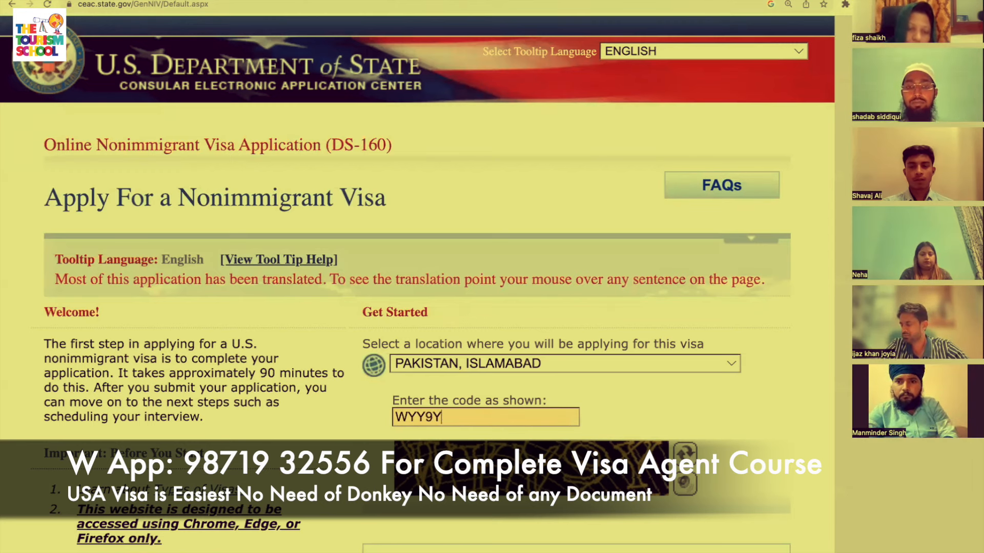
scroll(595, 425, "down", 4)
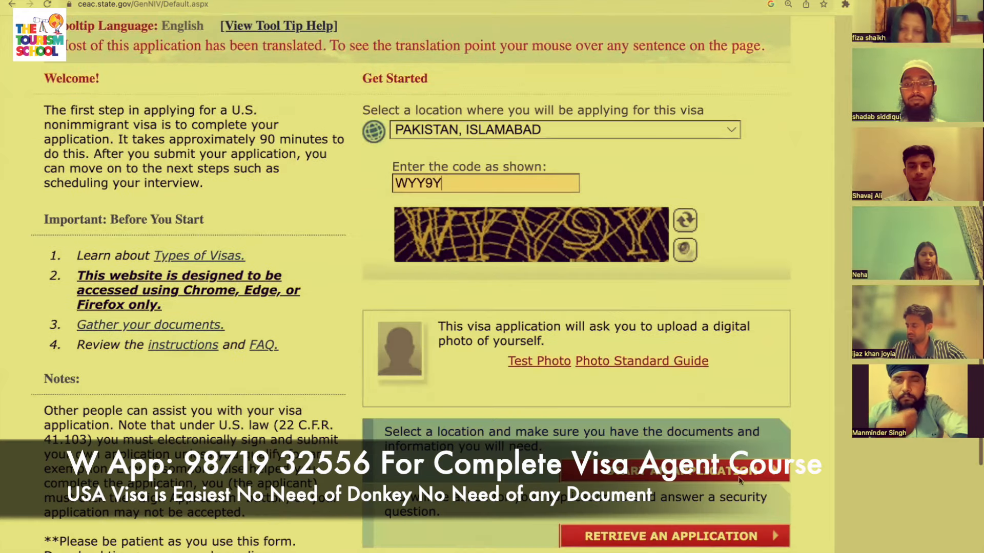
scroll(708, 400, "down", 2)
scroll(709, 400, "down", 1)
left_click(697, 436)
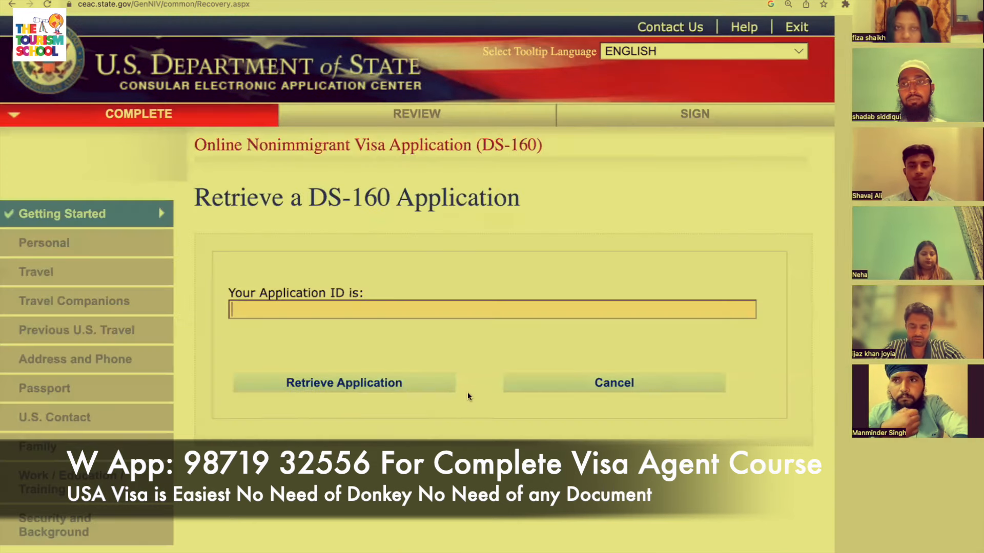
Fill in the saved application ID from the suggestion and retrieve that application.
left_click(387, 305)
left_click(340, 334)
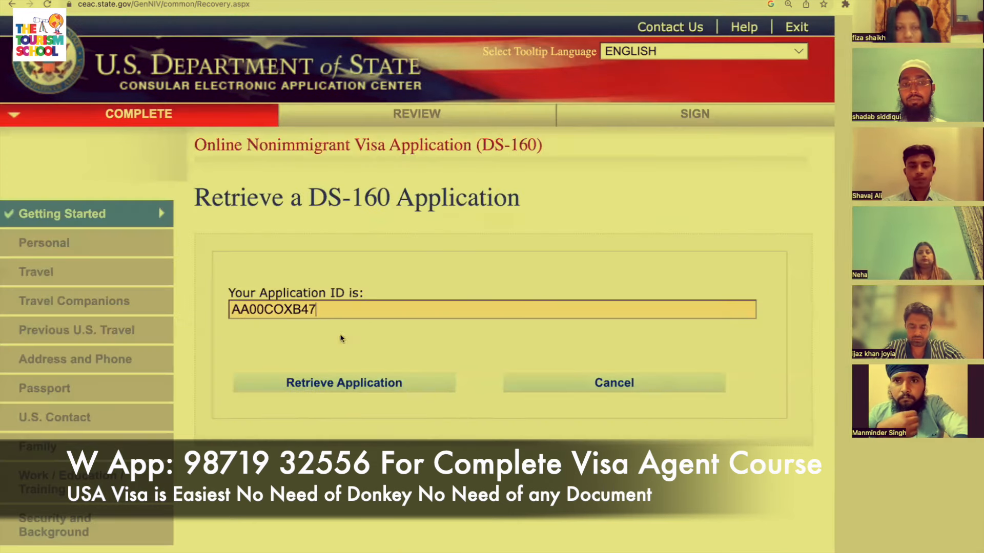
left_click(370, 388)
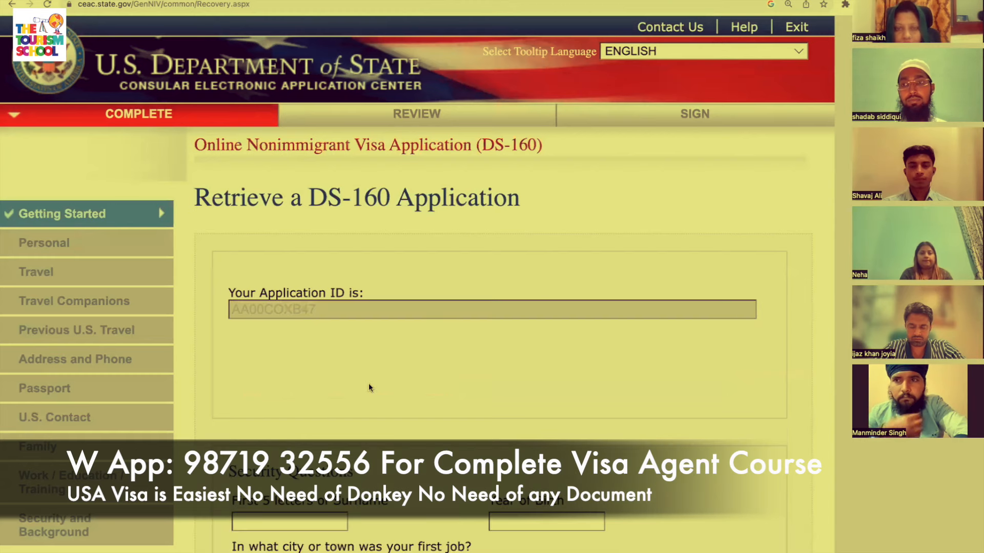
scroll(370, 388, "down", 2)
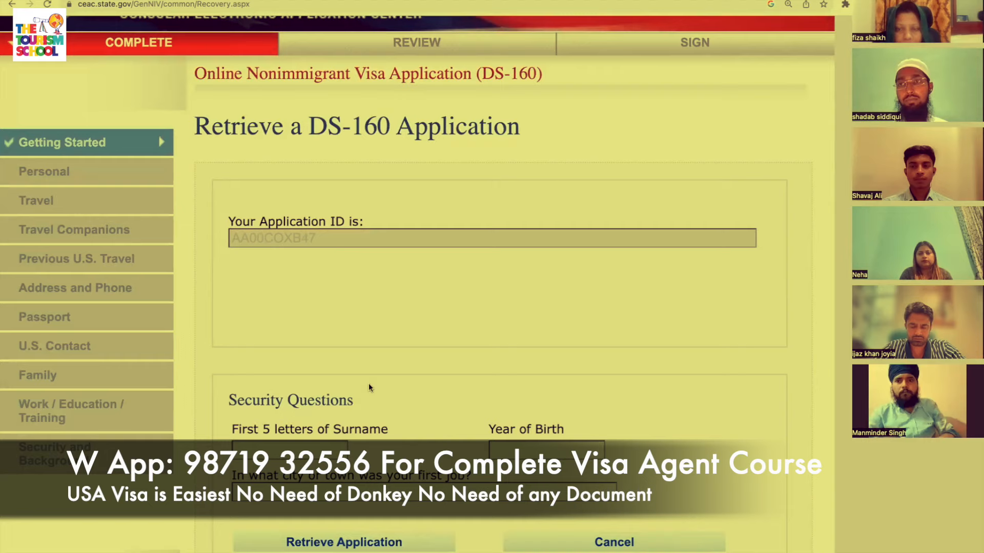
scroll(368, 386, "down", 2)
Answer the surname-letters, year-of-birth and first-job-city security questions and submit them.
left_click(332, 406)
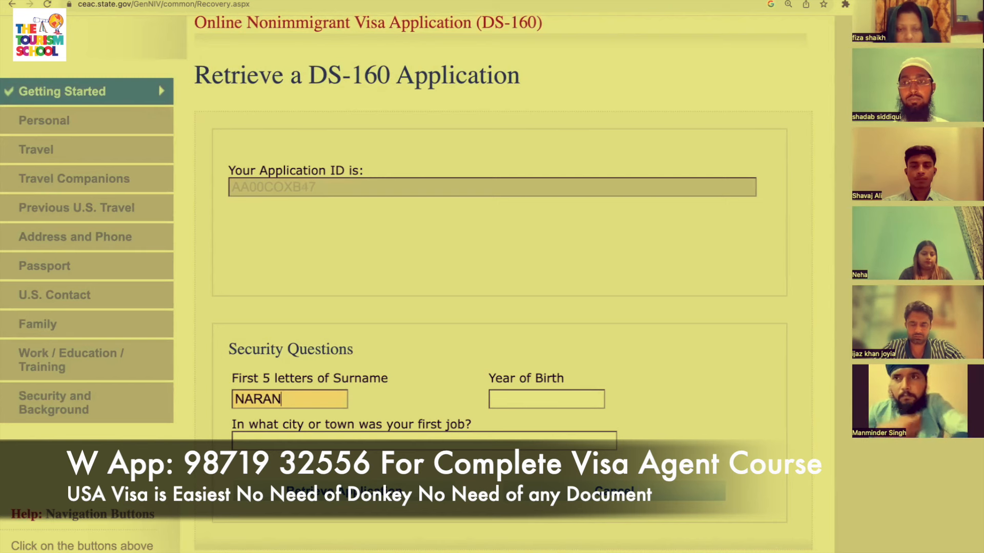
key("Tab")
type("1990")
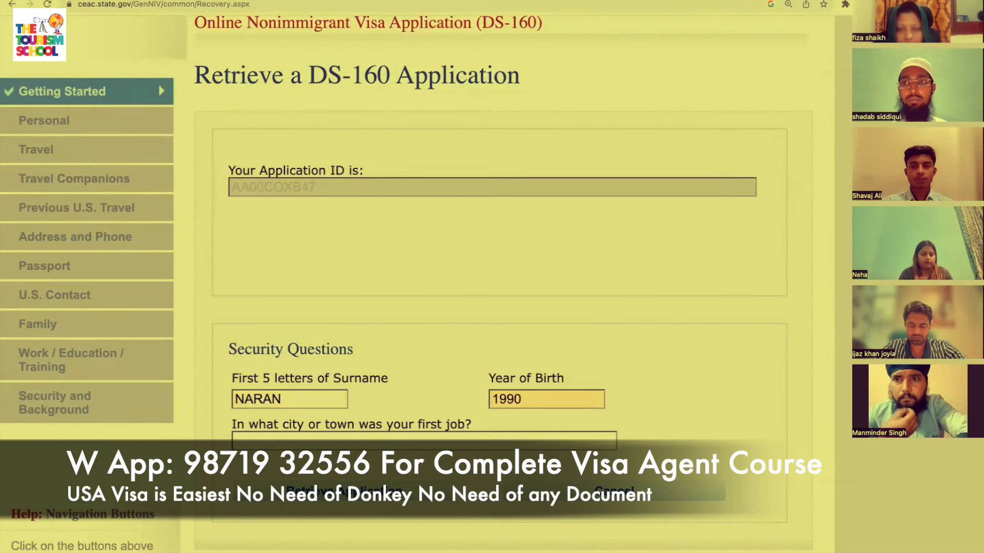
scroll(518, 399, "down", 2)
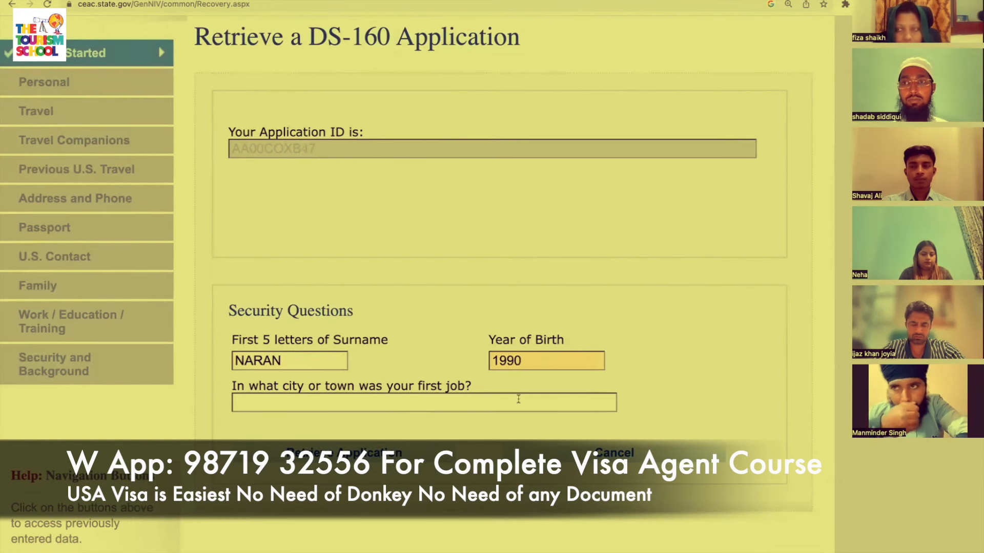
left_click(458, 403)
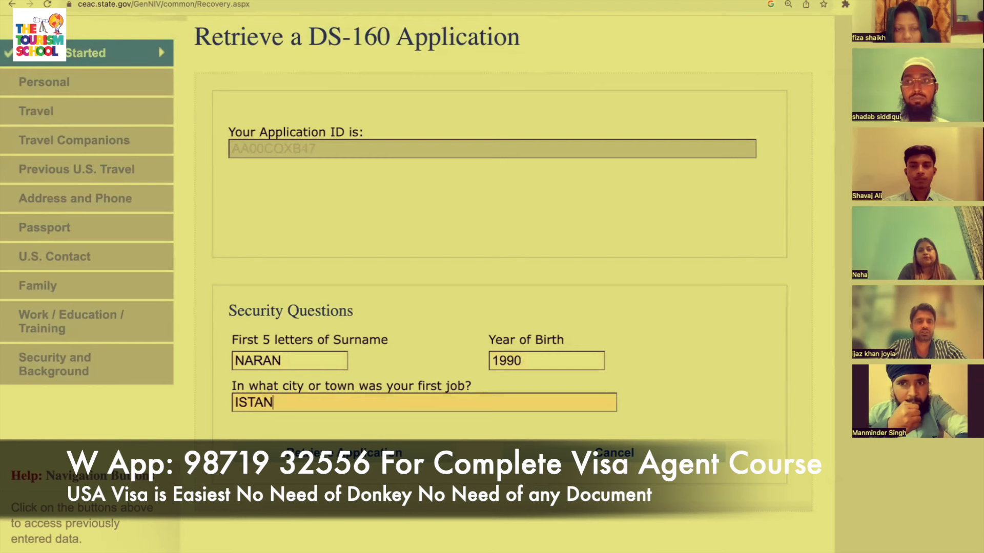
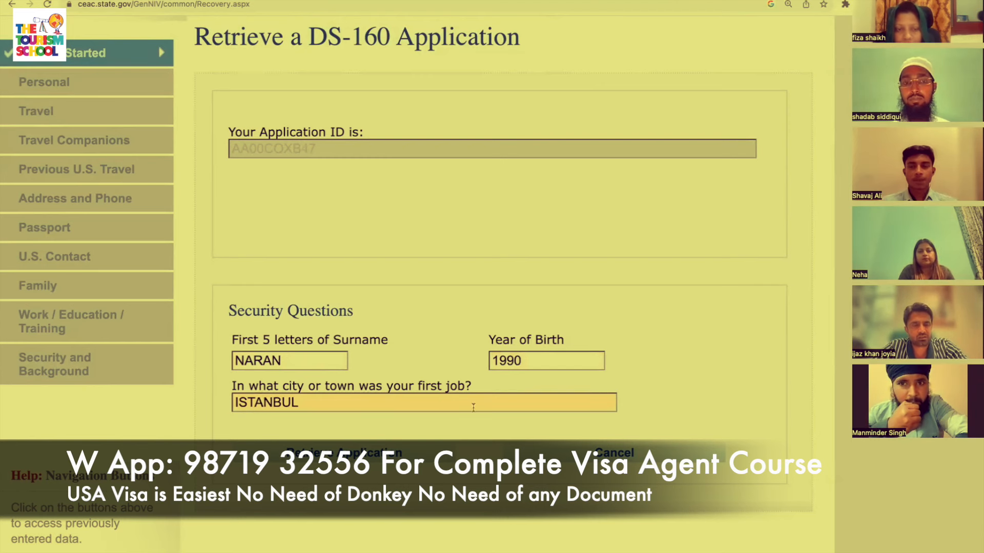
left_click(423, 455)
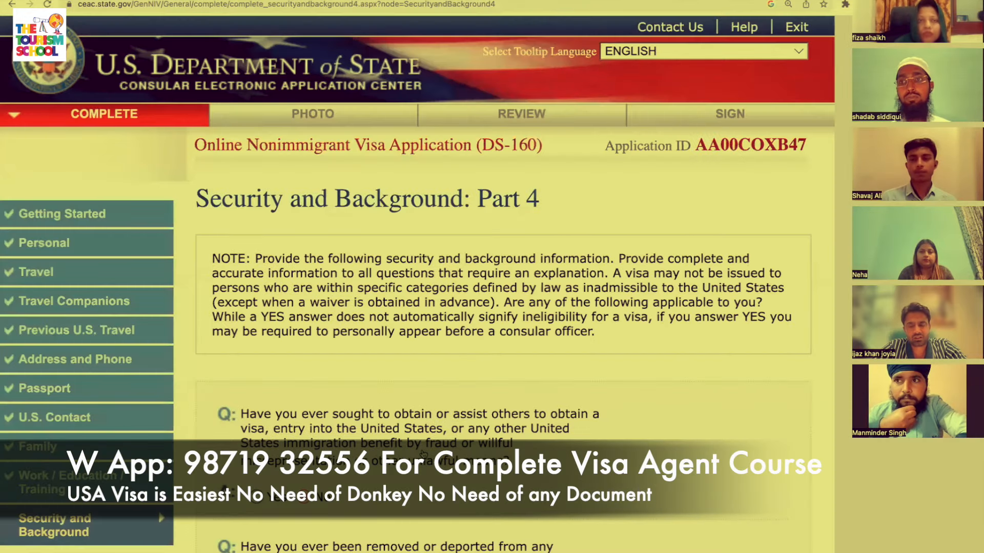
Answer No to the child custody, voting violation and citizenship renunciation questions.
scroll(513, 307, "down", 15)
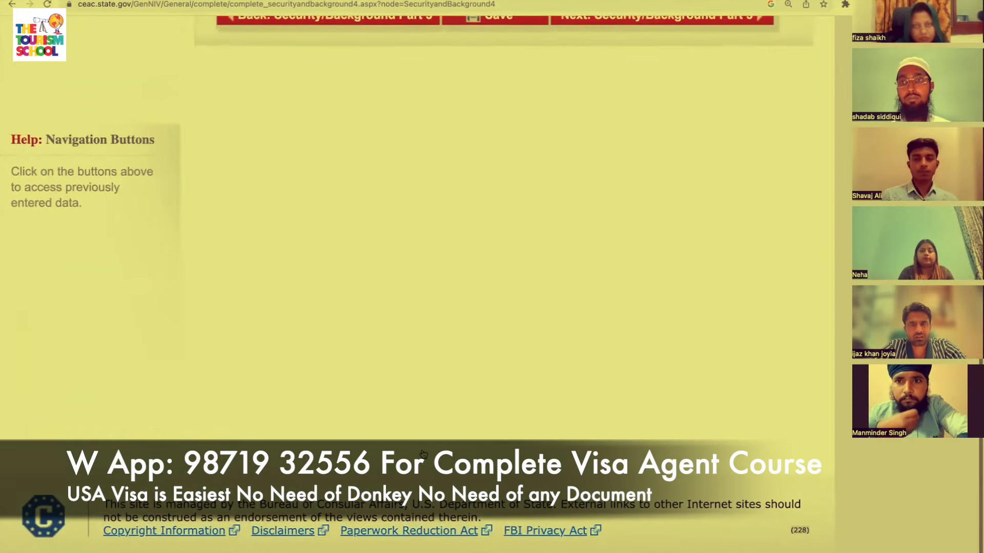
scroll(615, 230, "up", 5)
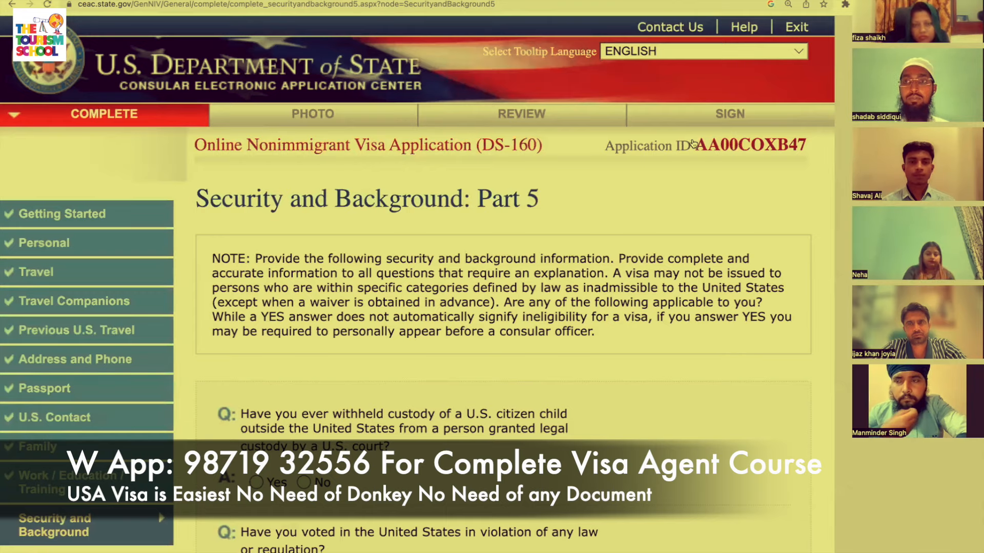
scroll(692, 143, "down", 9)
scroll(692, 143, "up", 3)
left_click(304, 189)
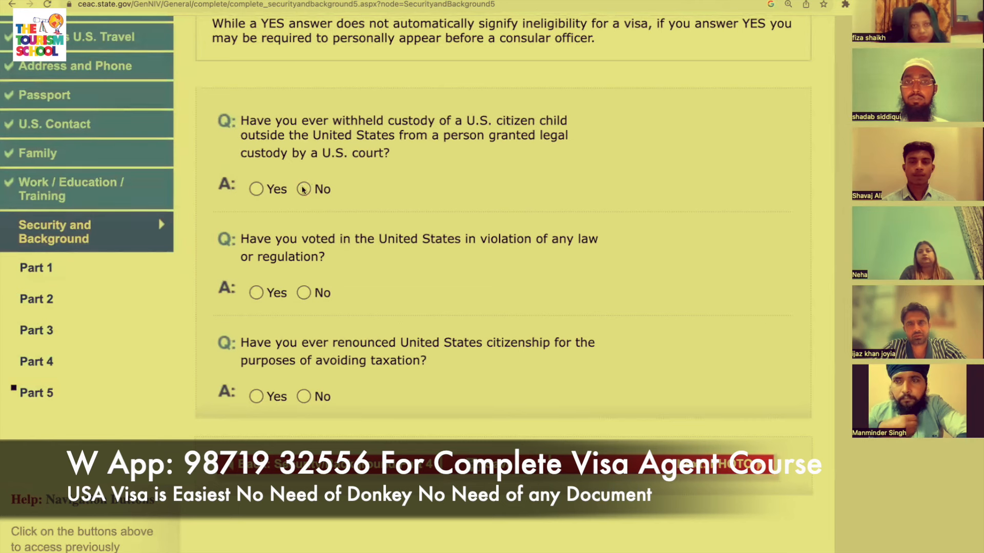
left_click(303, 294)
left_click(304, 397)
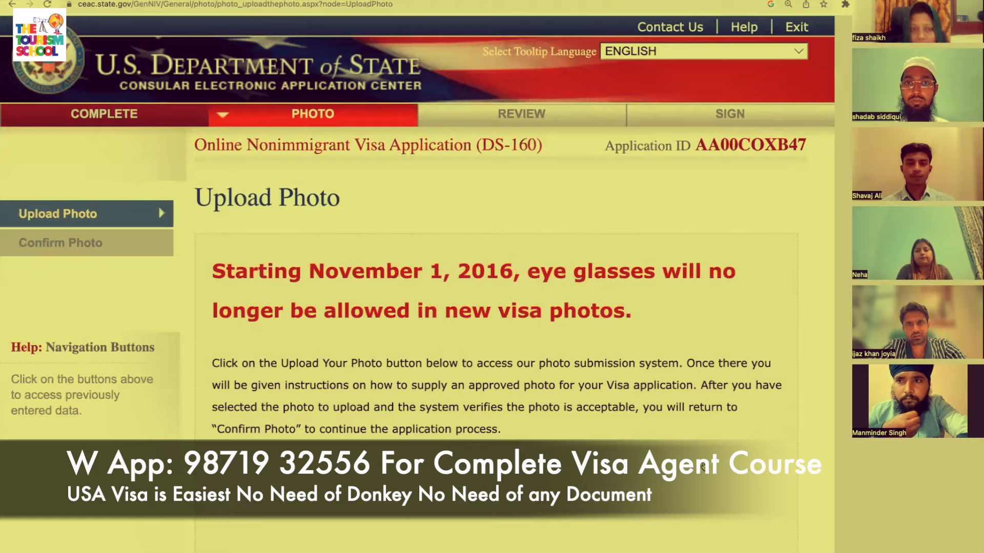
Choose a JPEG photo file and upload it for the photo quality check.
scroll(703, 466, "down", 7)
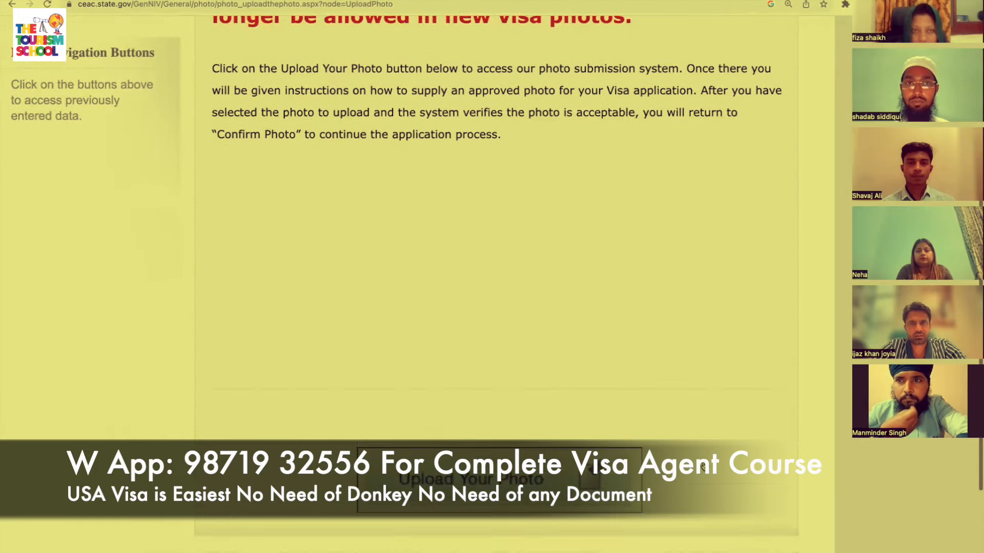
scroll(703, 466, "down", 2)
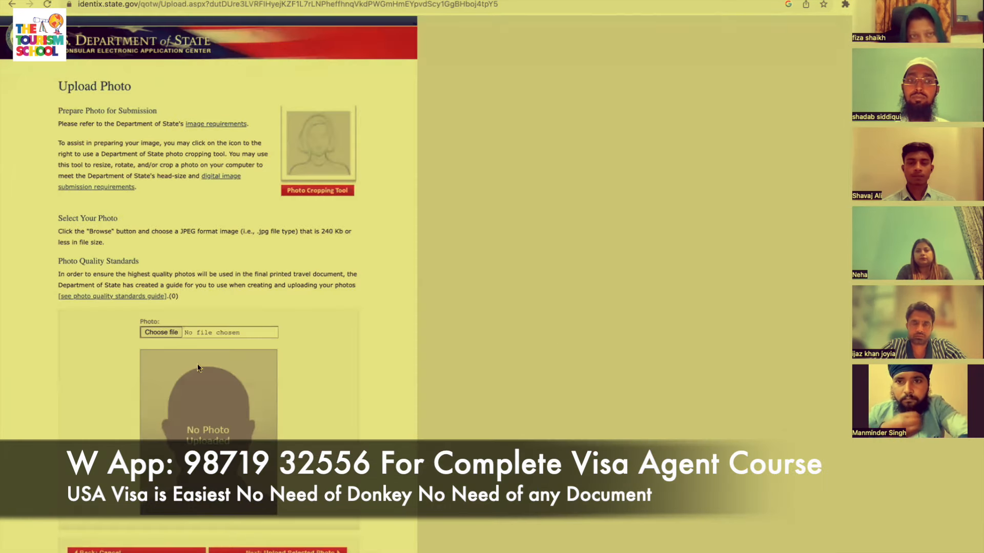
left_click(161, 333)
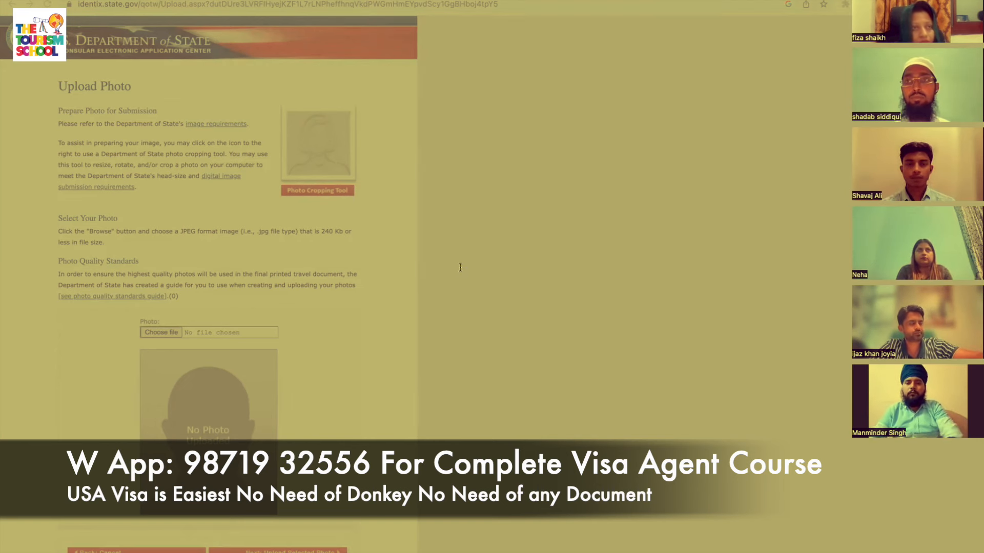
left_click(693, 378)
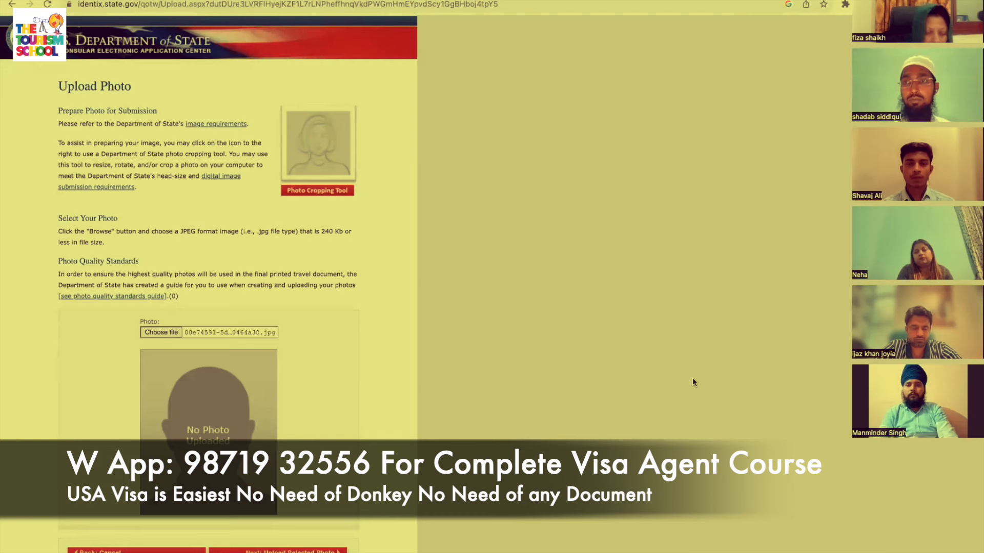
scroll(692, 381, "down", 1)
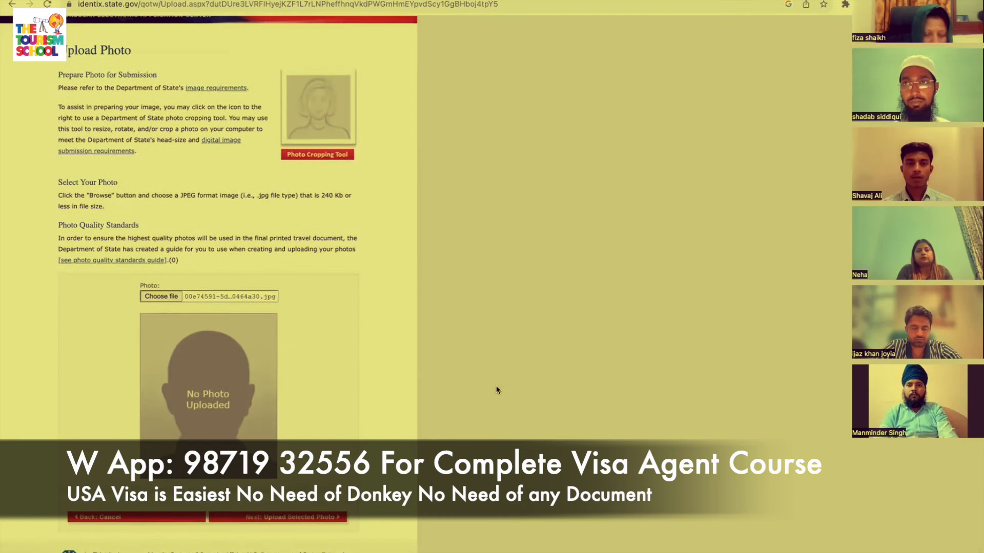
left_click(313, 522)
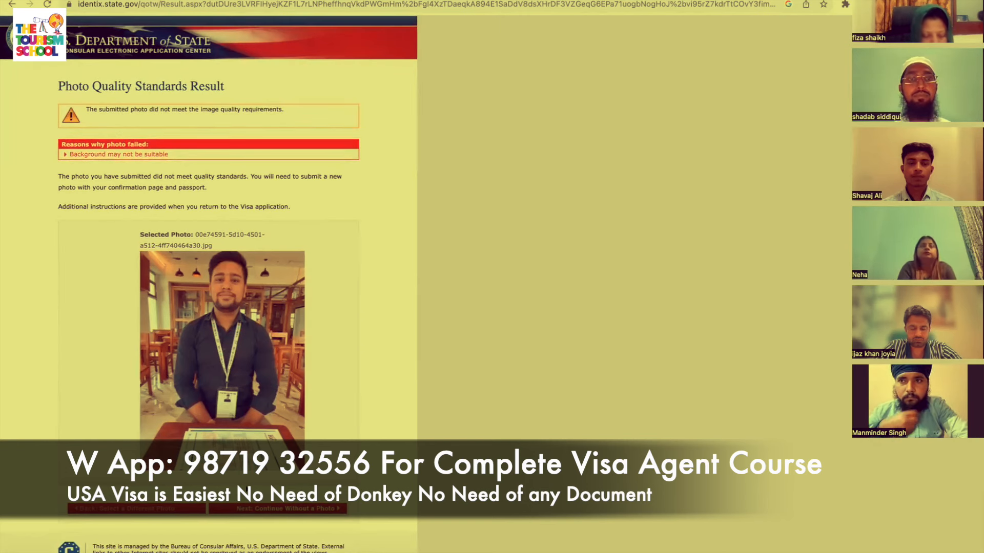
Continue without a photo, then go back to choose a different photo.
left_click(284, 509)
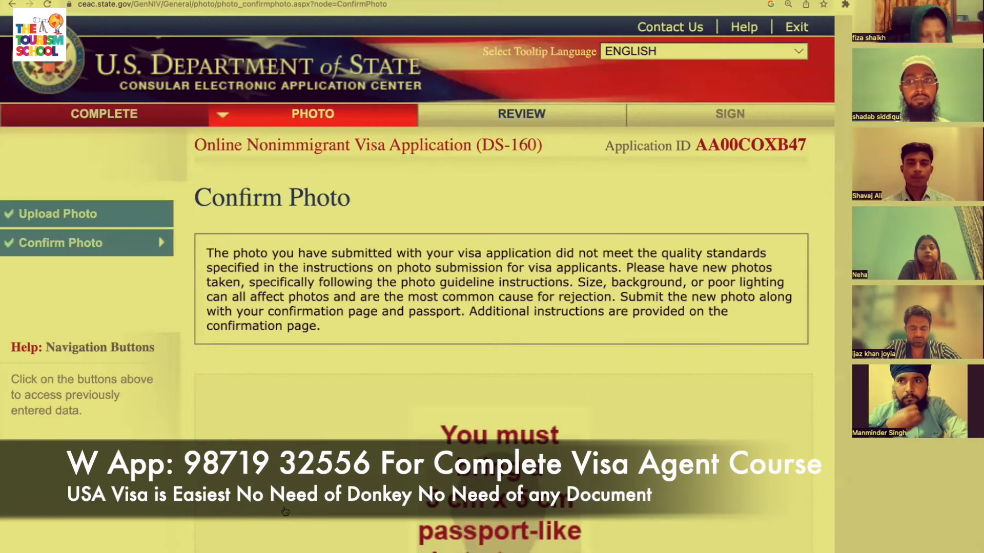
scroll(520, 515, "down", 2)
scroll(521, 515, "down", 7)
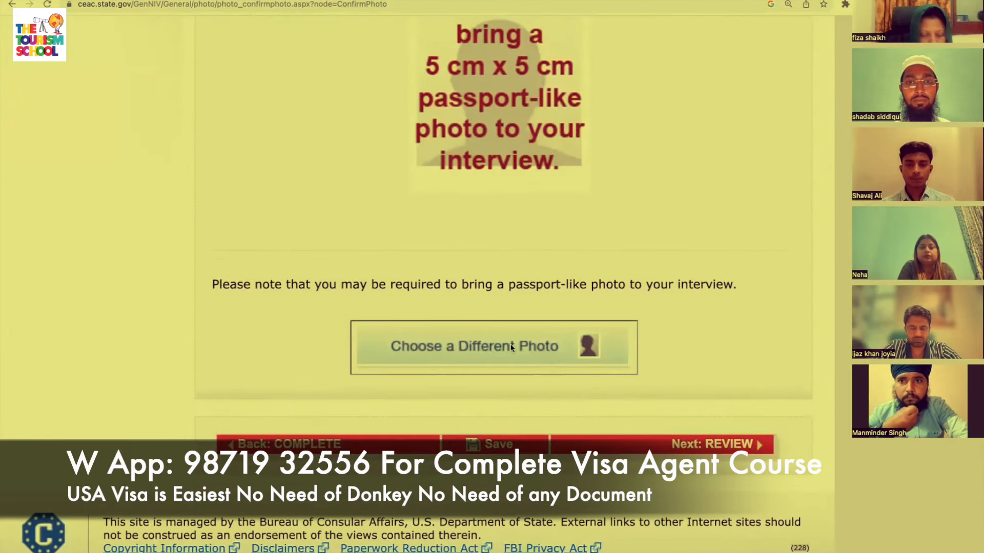
left_click(511, 347)
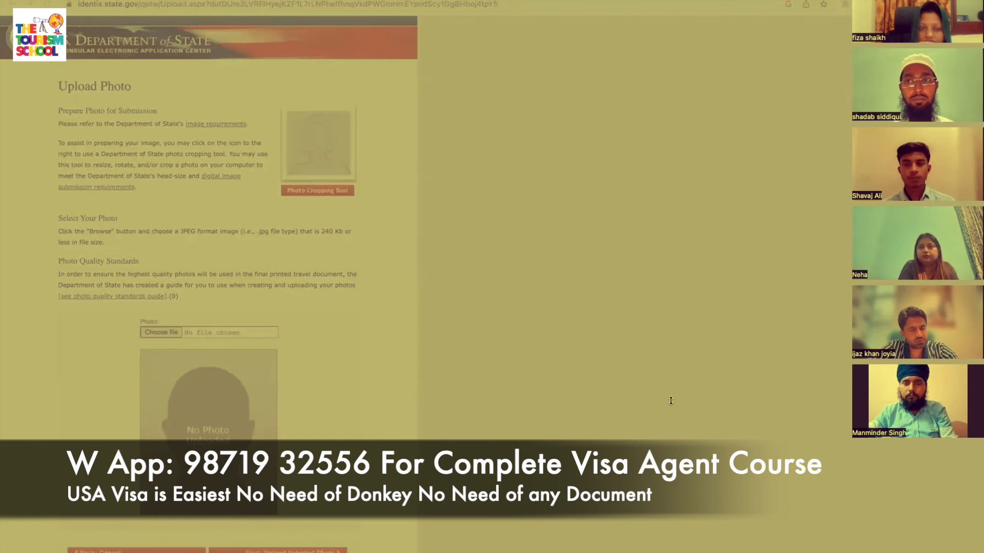
Choose a new JPG photo and upload it, which is rejected for exceeding 240 KB.
left_click(701, 391)
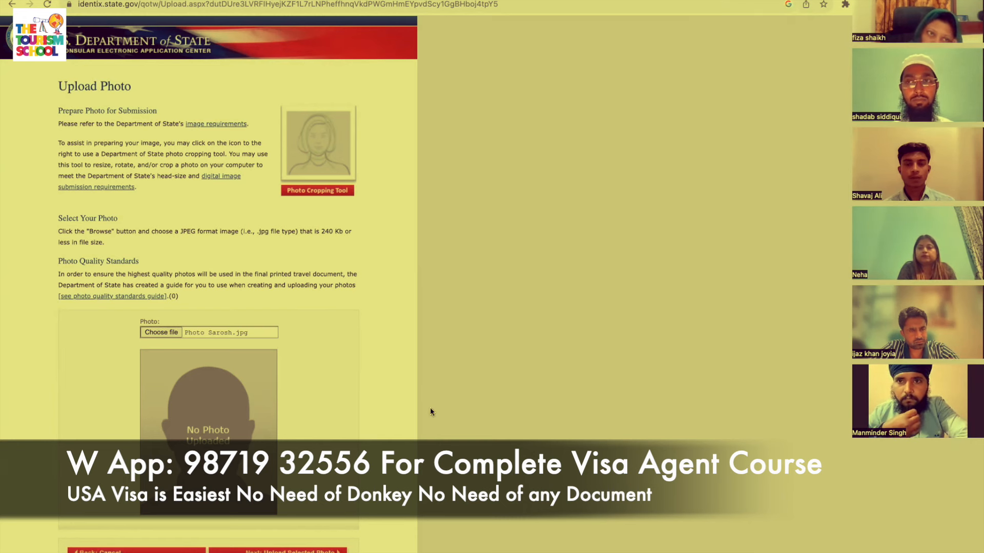
scroll(429, 407, "down", 2)
left_click(323, 519)
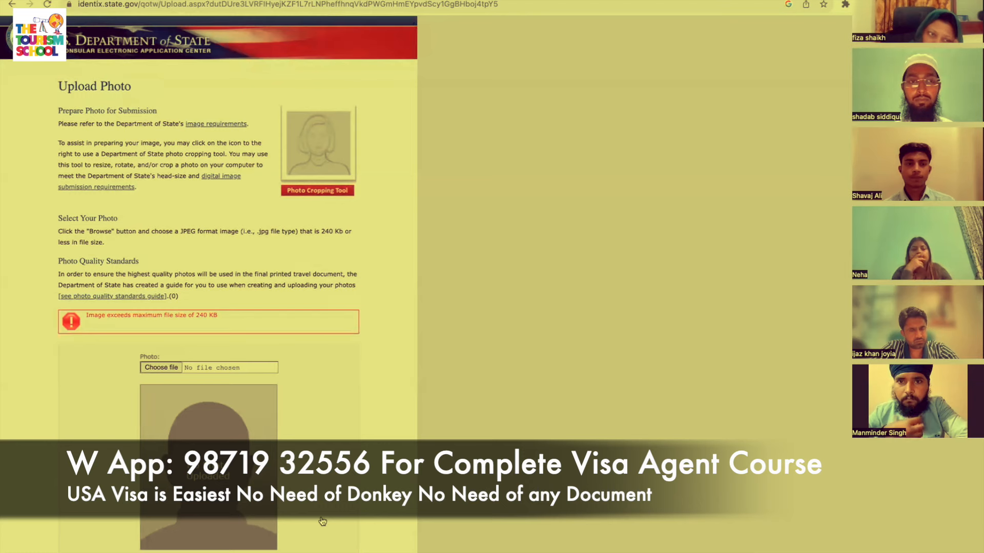
scroll(246, 410, "down", 2)
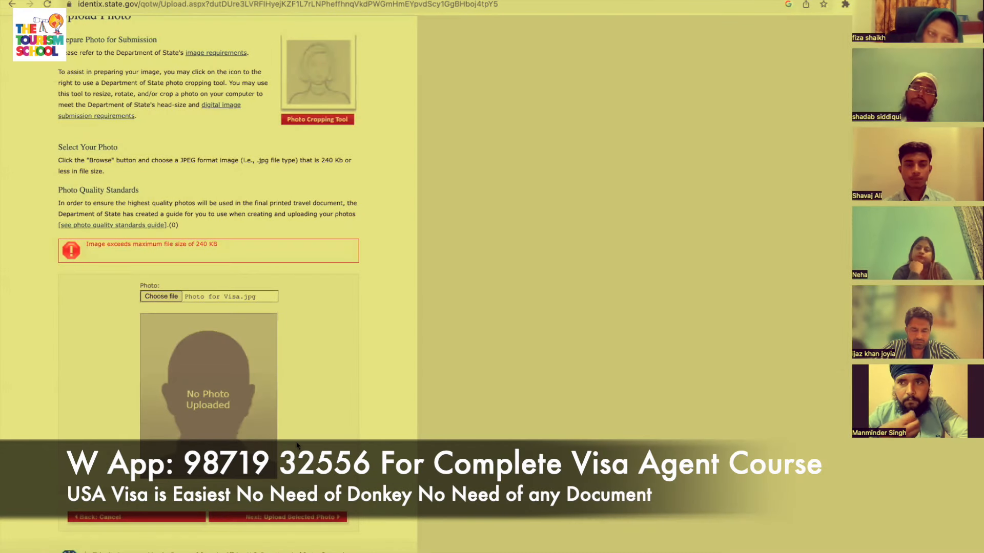
Upload another photo file, which also fails the 240 KB size limit.
left_click(315, 520)
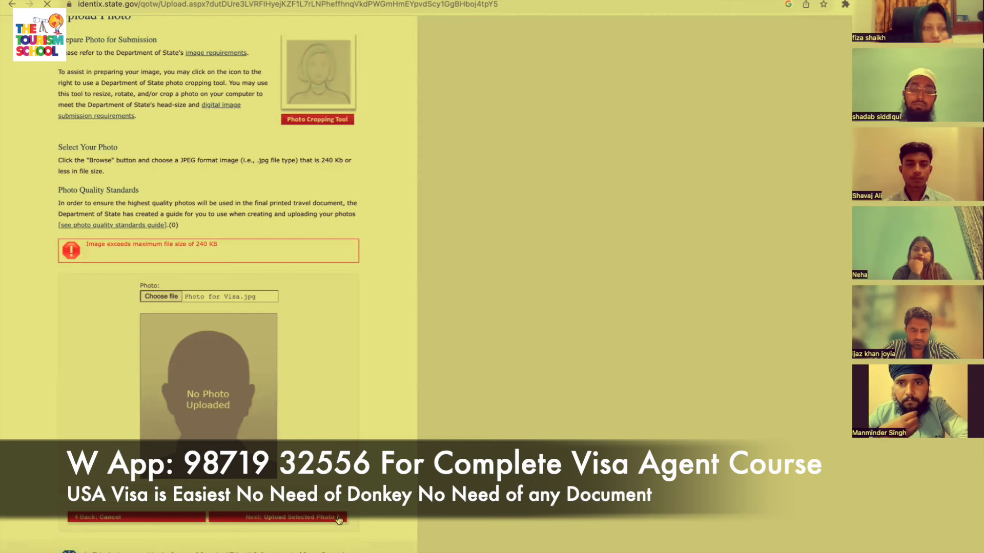
scroll(322, 491, "down", 3)
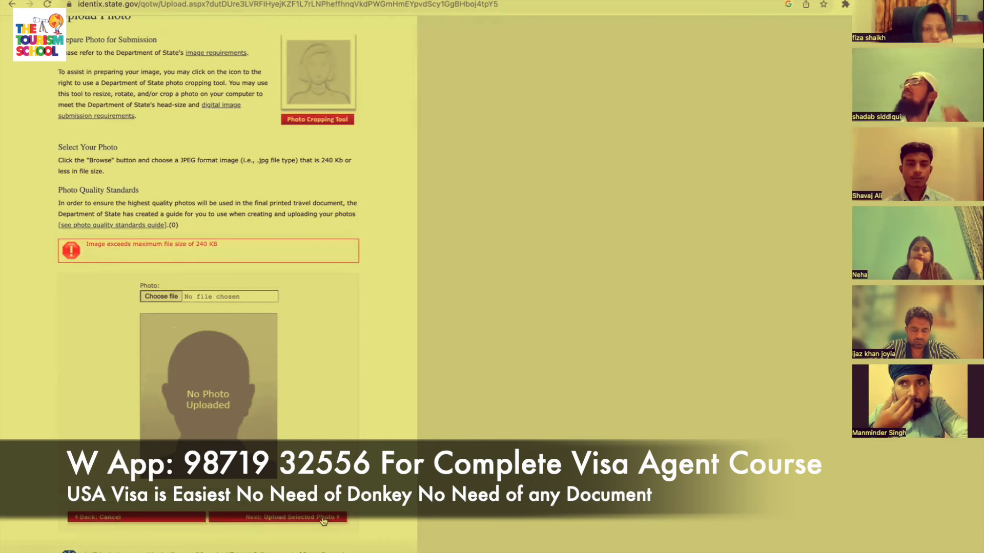
scroll(318, 391, "down", 3)
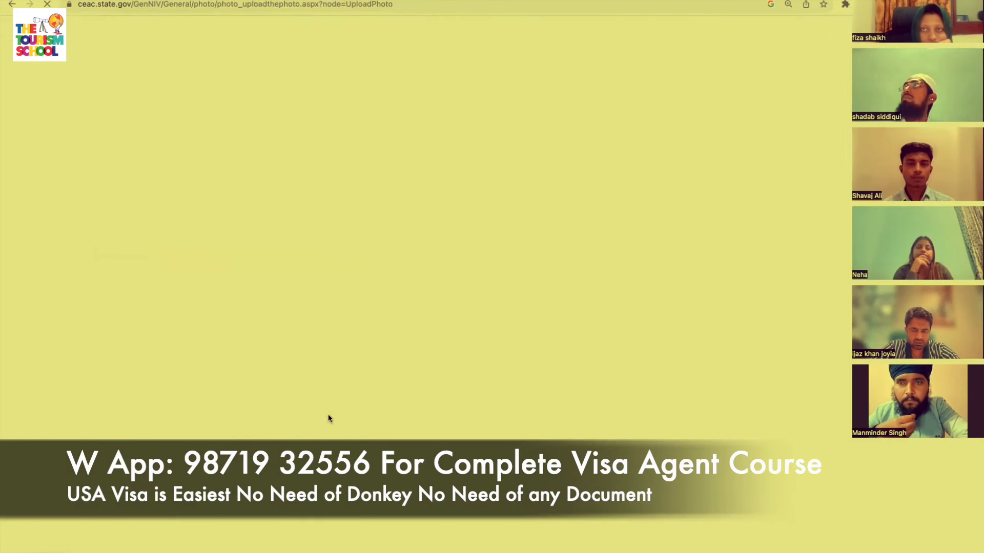
scroll(614, 409, "down", 10)
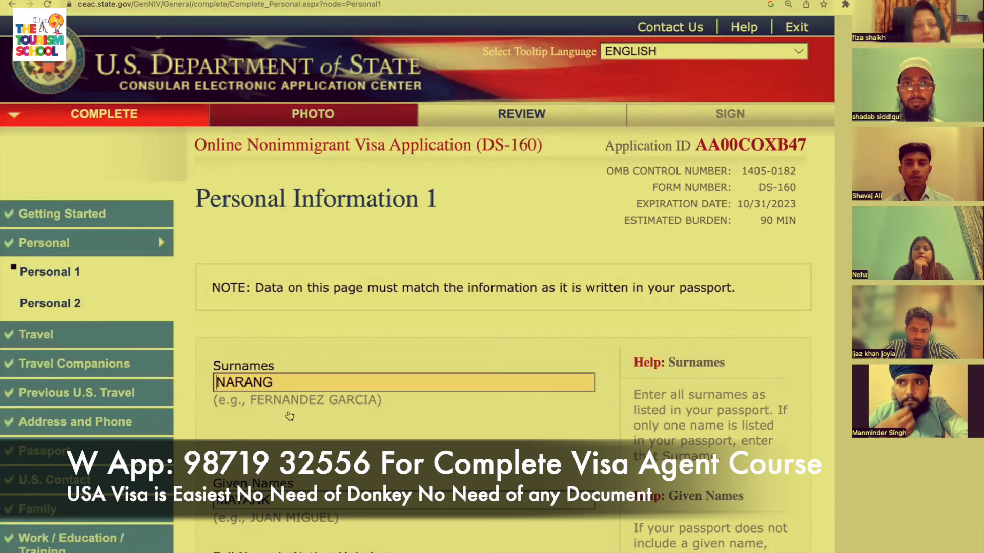
scroll(288, 415, "down", 15)
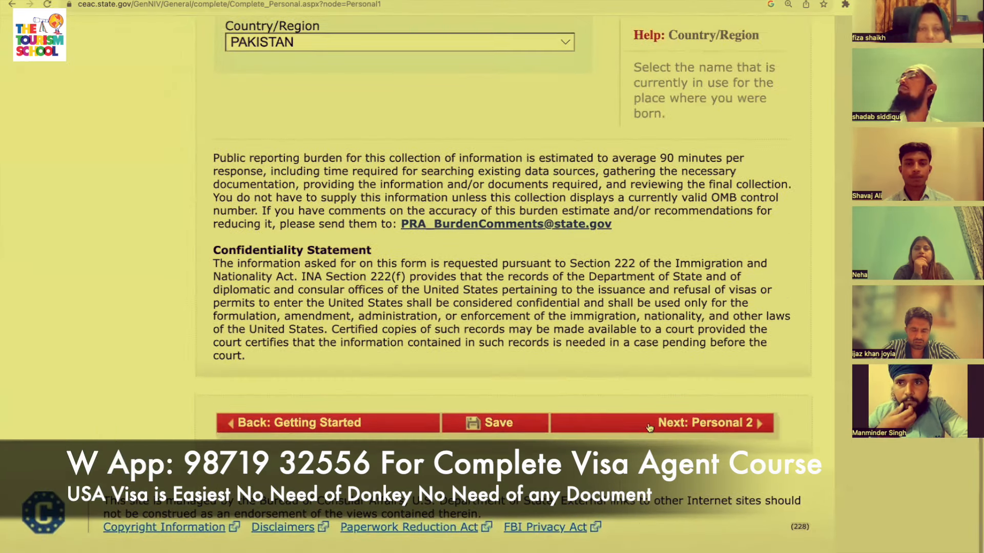
scroll(649, 428, "up", 15)
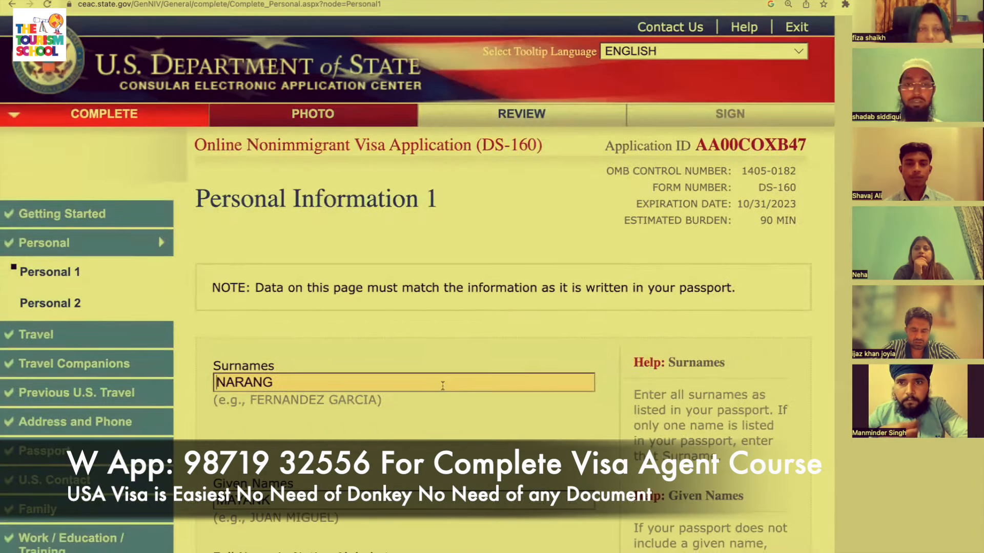
scroll(109, 302, "down", 15)
scroll(109, 303, "up", 6)
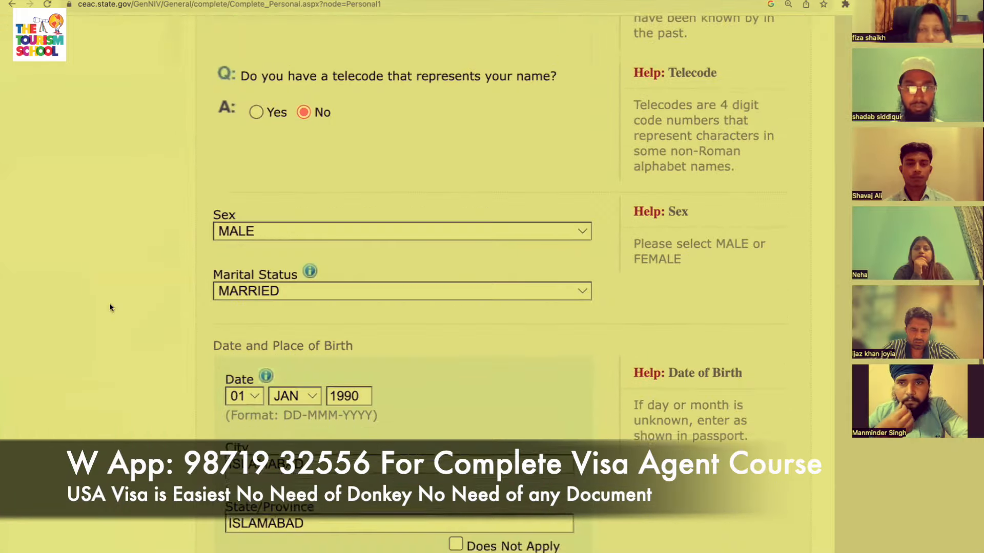
scroll(109, 303, "up", 5)
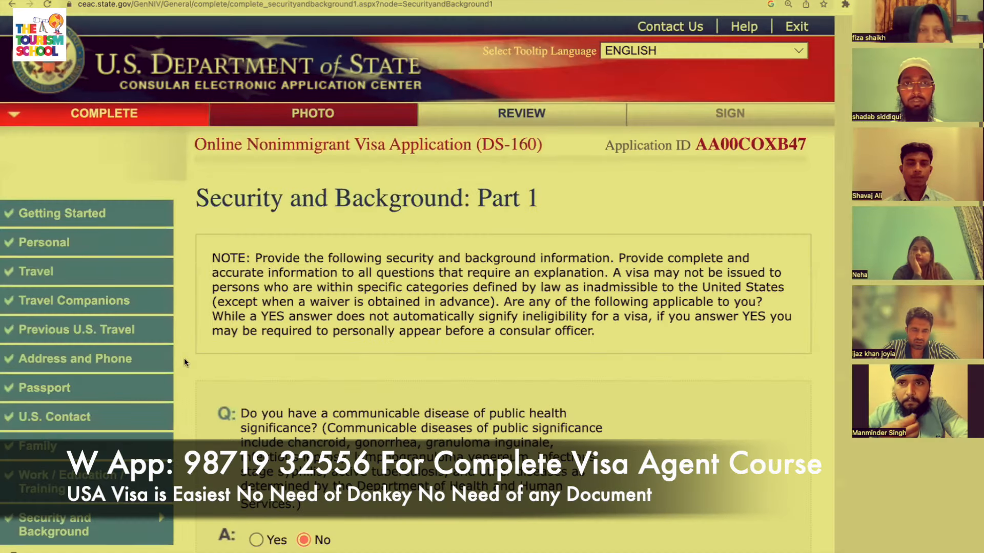
scroll(184, 358, "down", 15)
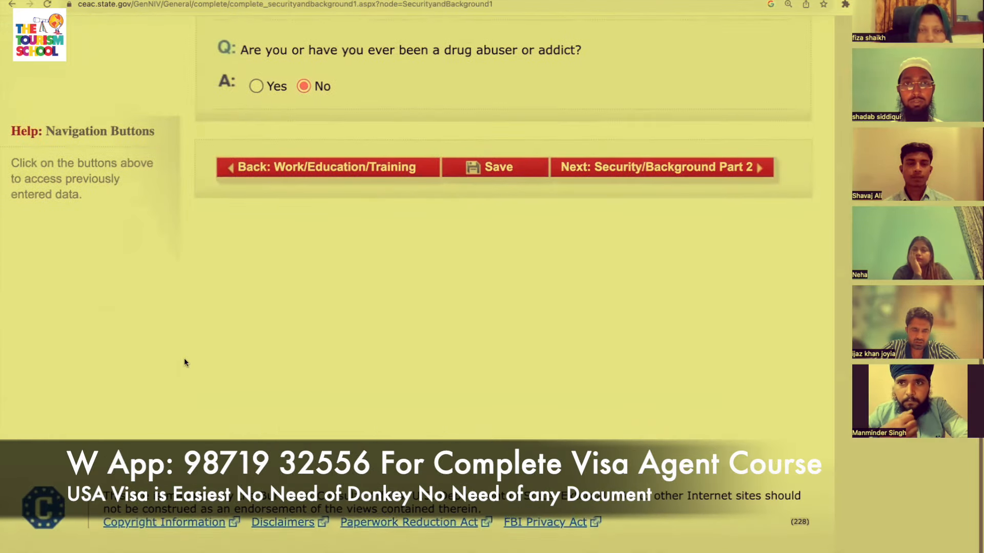
left_click(649, 174)
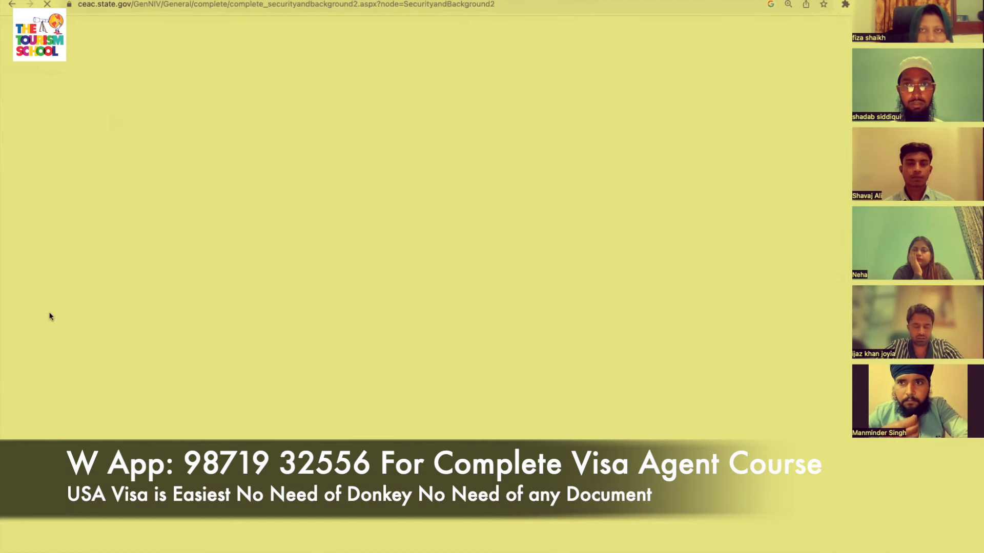
scroll(70, 385, "down", 15)
scroll(71, 386, "up", 5)
scroll(72, 386, "up", 1)
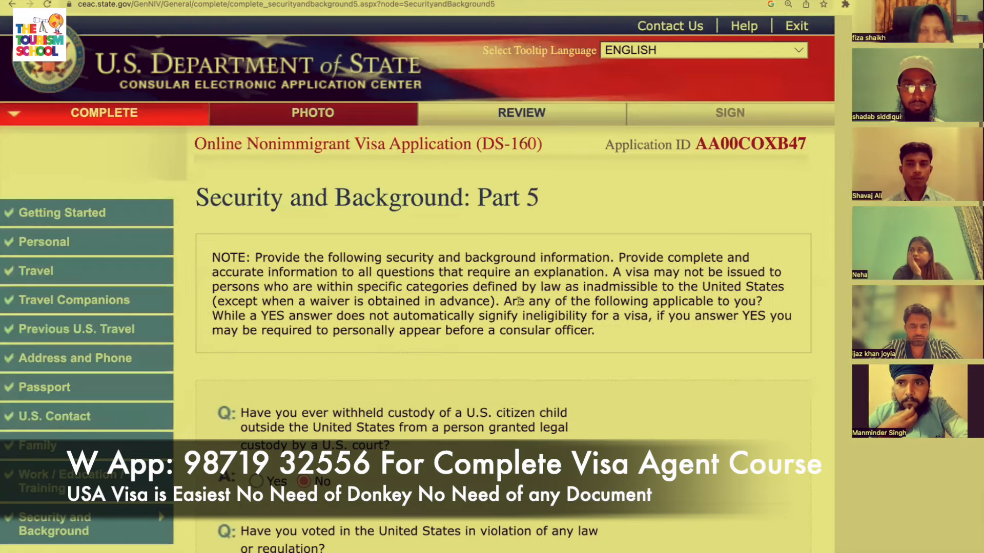
scroll(534, 388, "down", 15)
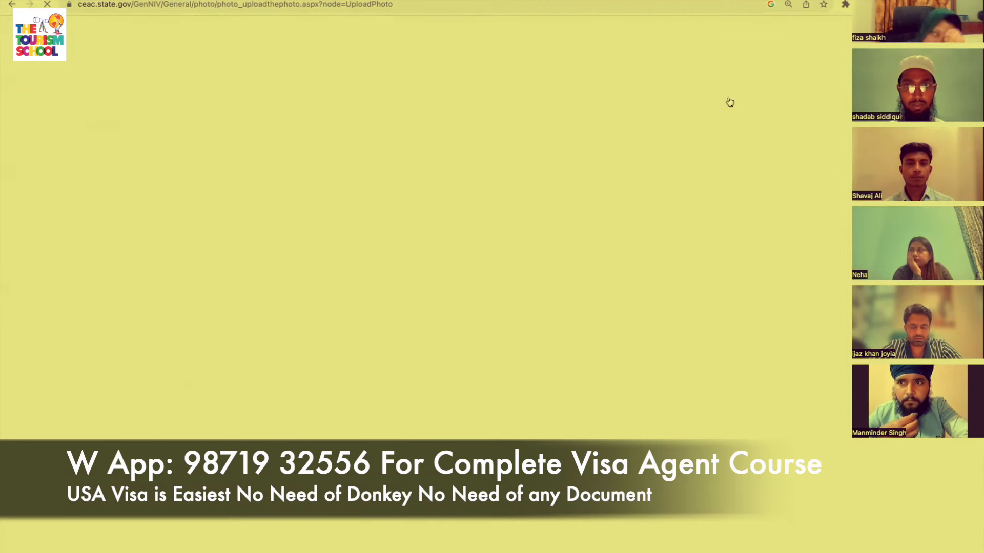
Reopen the Upload Photo page, then stop the meeting screen share.
scroll(730, 101, "down", 10)
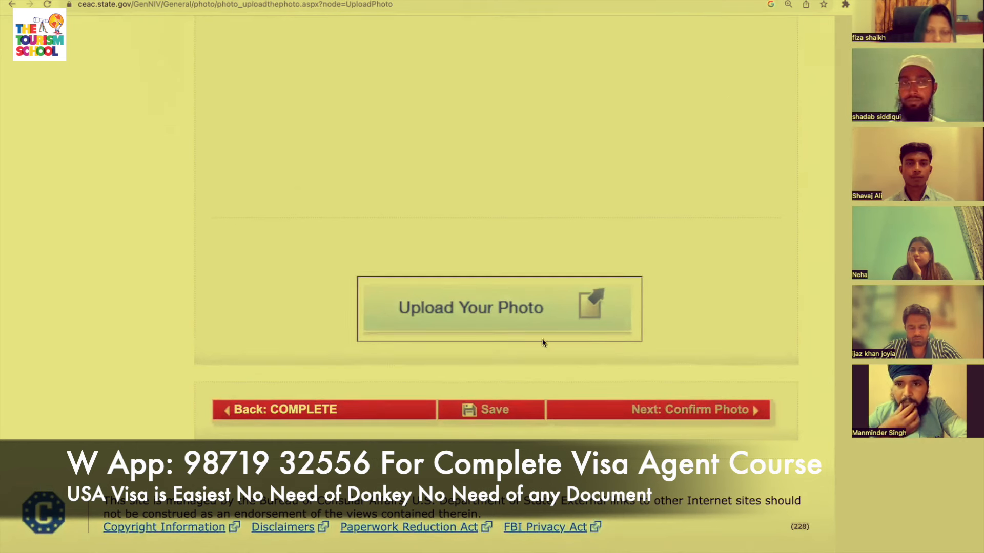
left_click(515, 313)
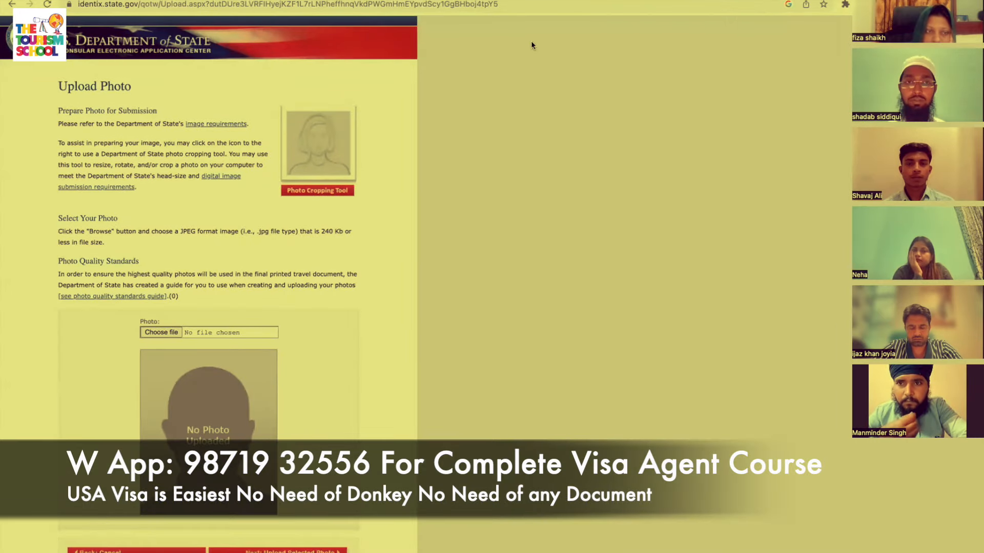
left_click(524, 11)
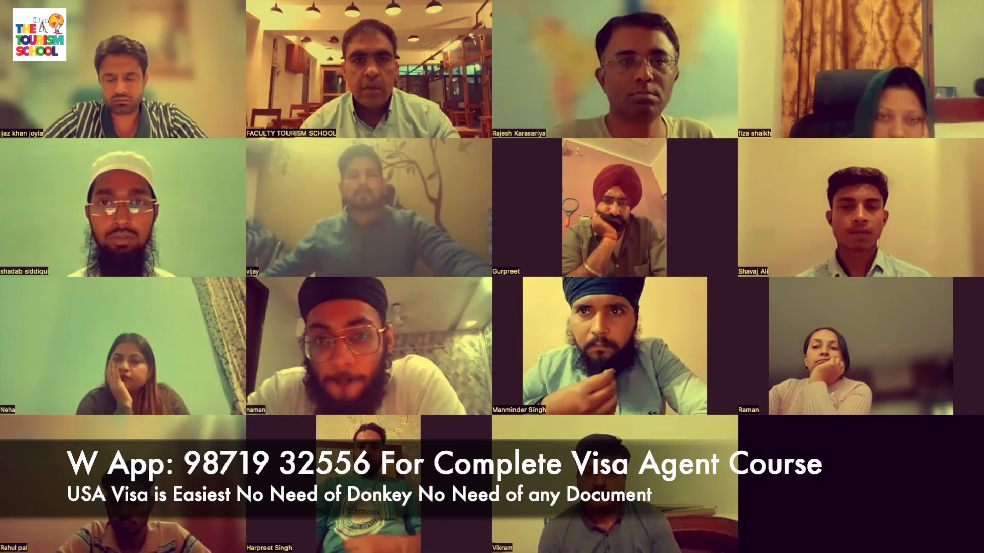
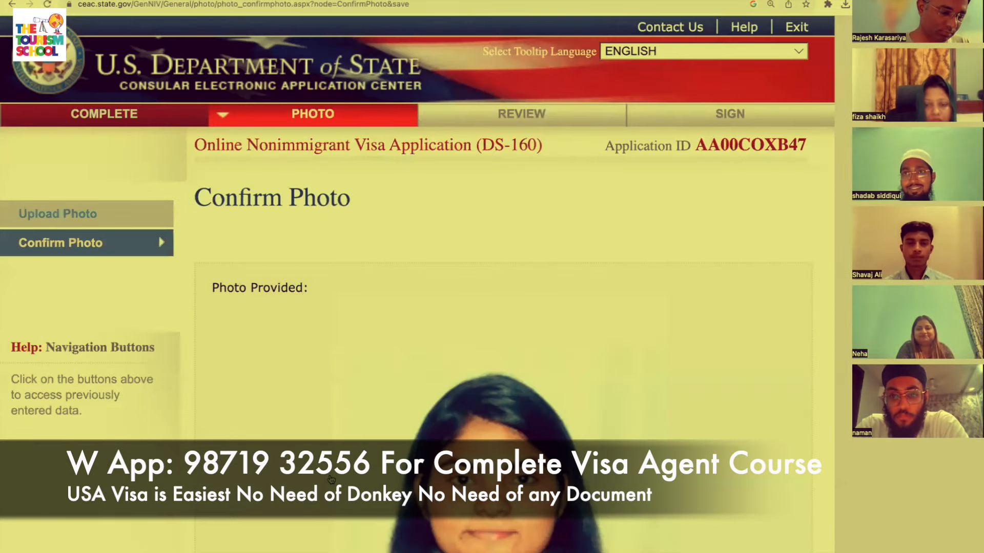
Verify the uploaded photo on the Confirm Photo page and continue to the application review.
scroll(331, 479, "down", 10)
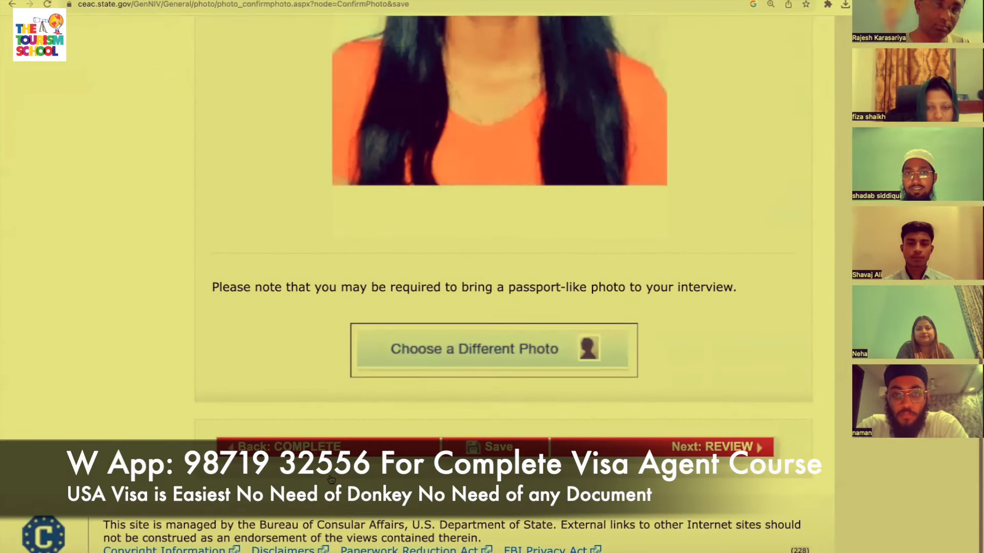
left_click(742, 448)
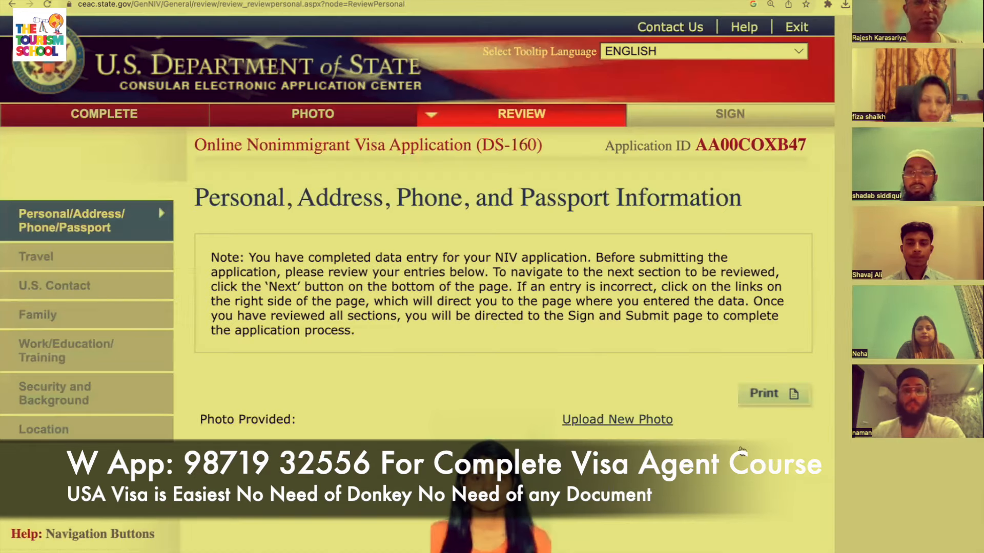
Review the Personal, Travel and U.S. Contact pages of the application.
scroll(741, 450, "down", 10)
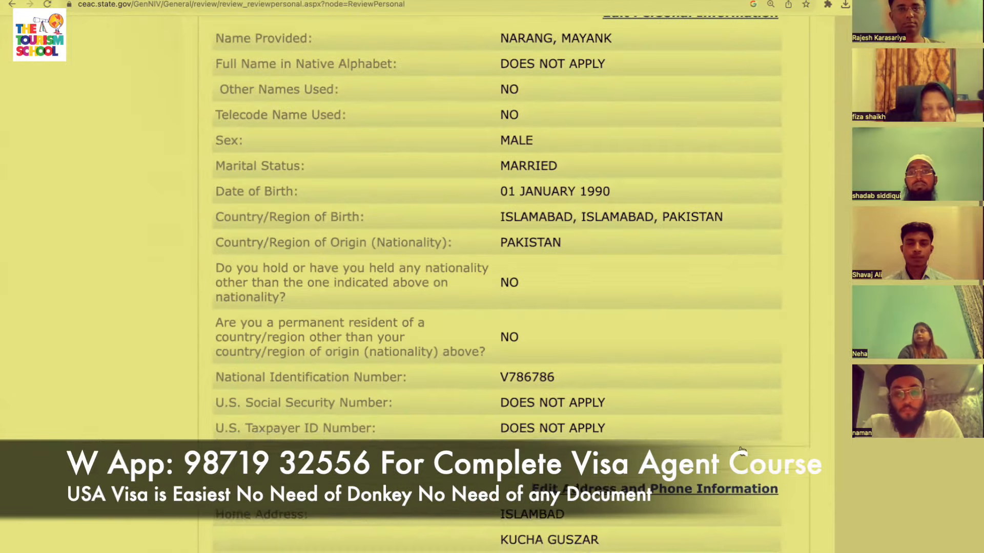
scroll(741, 450, "down", 15)
left_click(745, 429)
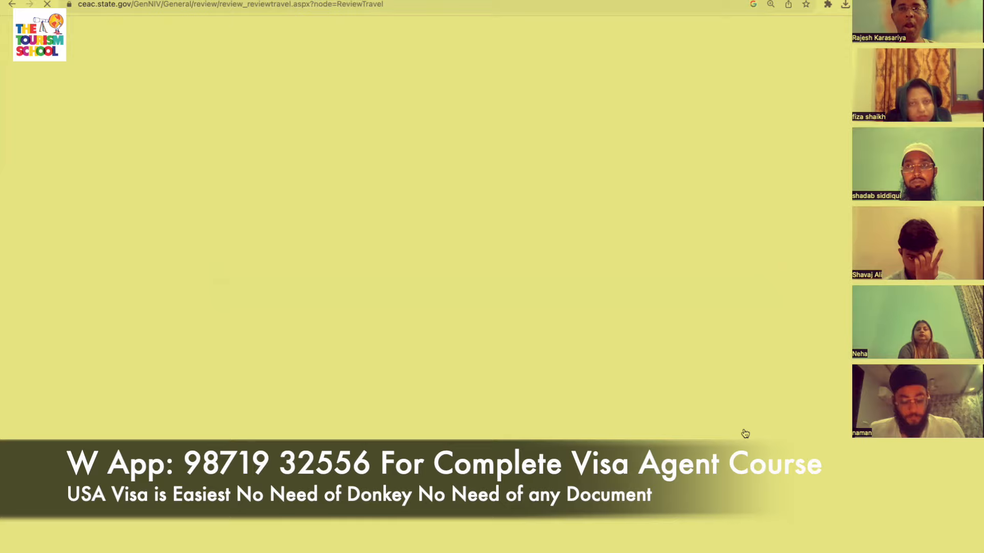
scroll(744, 433, "down", 15)
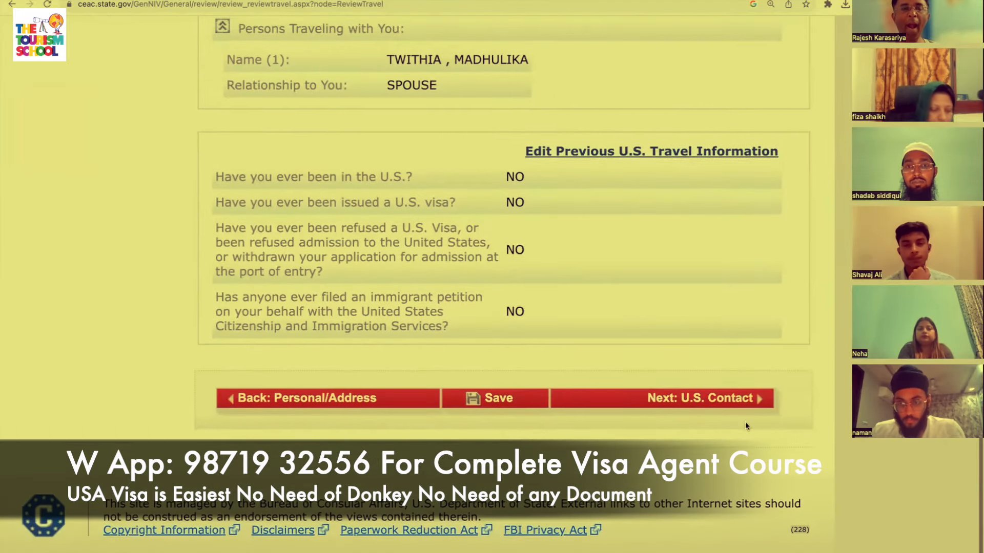
left_click(744, 398)
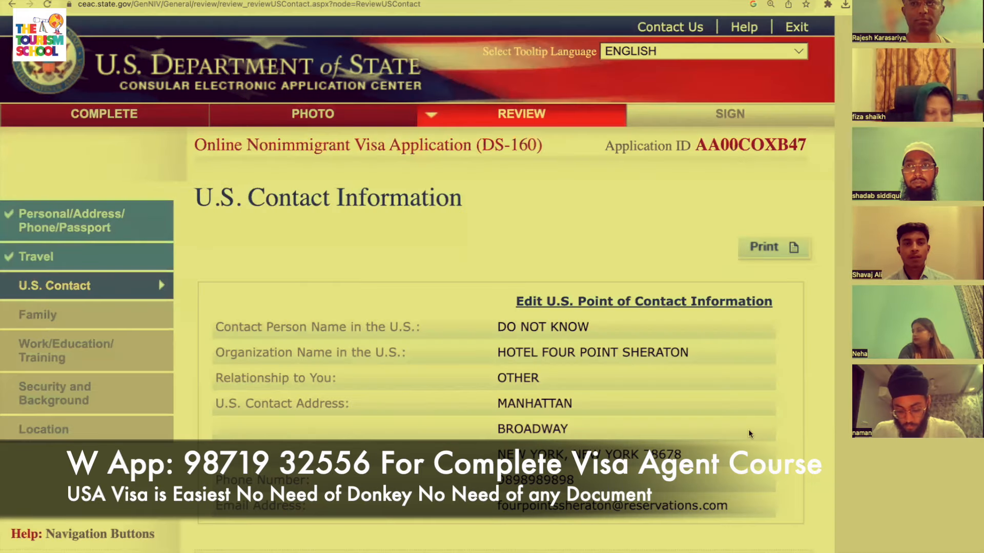
scroll(749, 436, "down", 10)
left_click(740, 167)
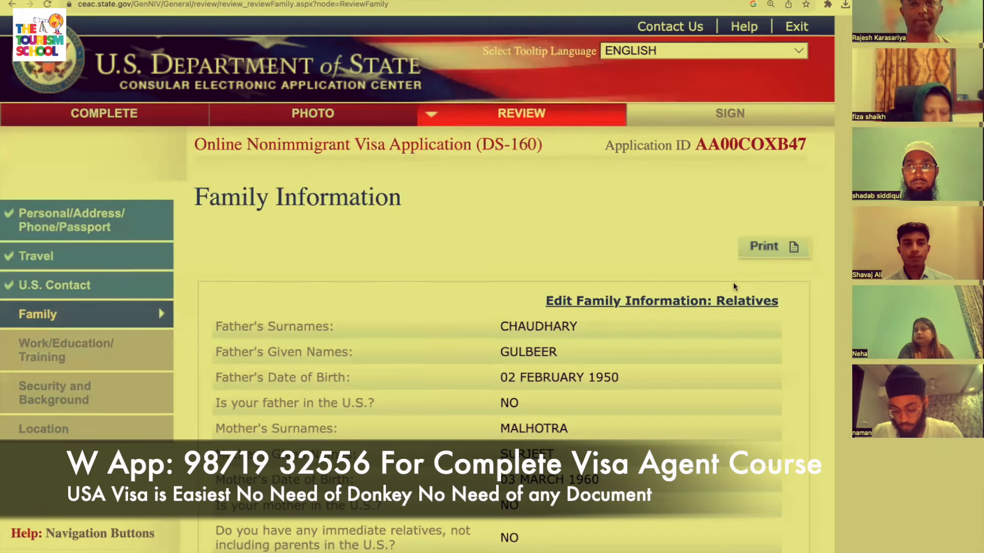
Review Family, Work/Education and Security pages, reaching Location Information showing Islamabad, Pakistan.
scroll(733, 286, "down", 10)
left_click(705, 404)
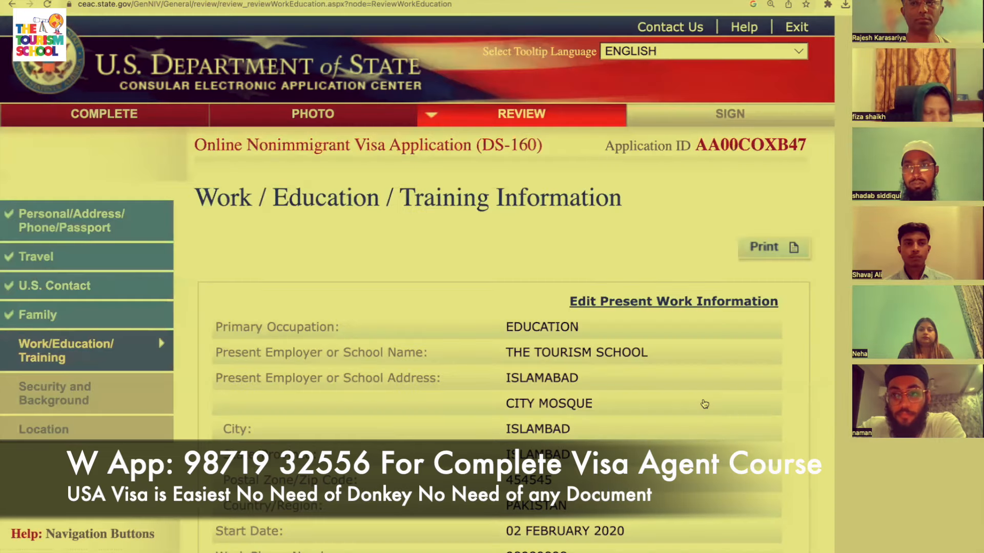
scroll(706, 404, "down", 15)
left_click(712, 402)
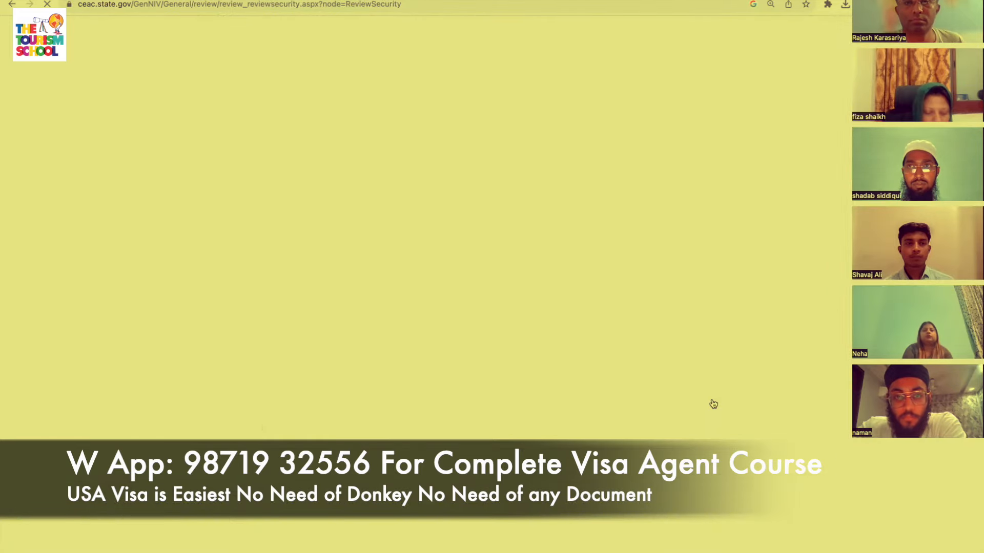
scroll(714, 407, "down", 15)
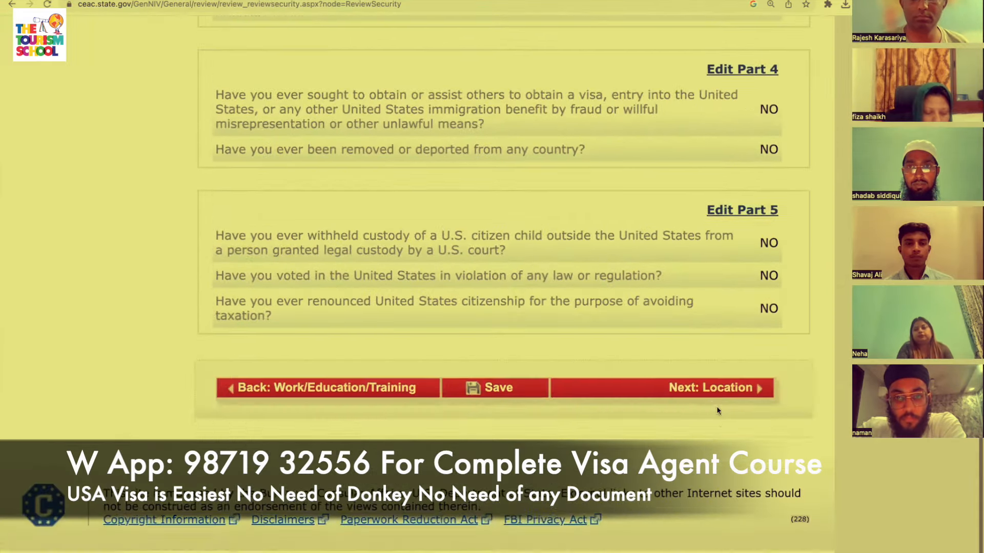
left_click(717, 405)
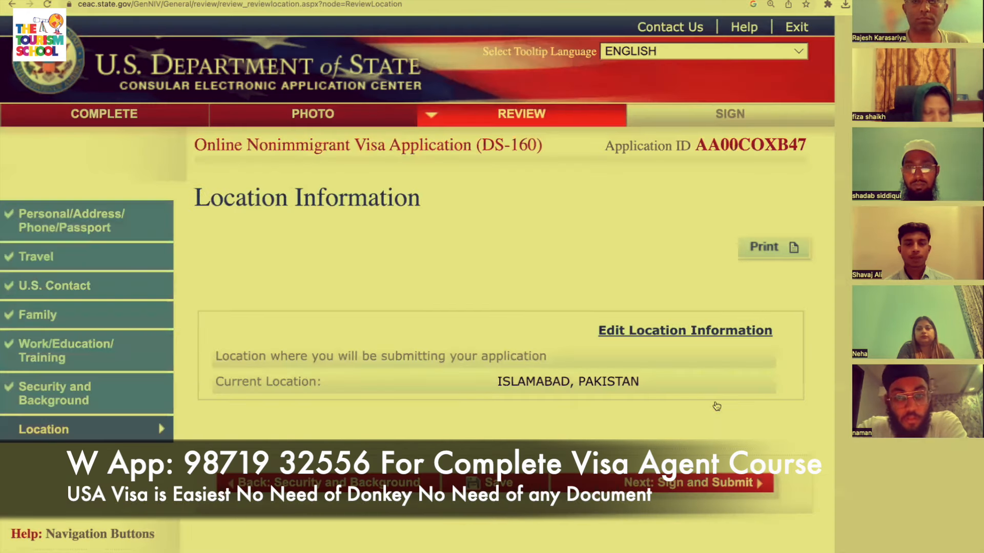
scroll(717, 406, "down", 3)
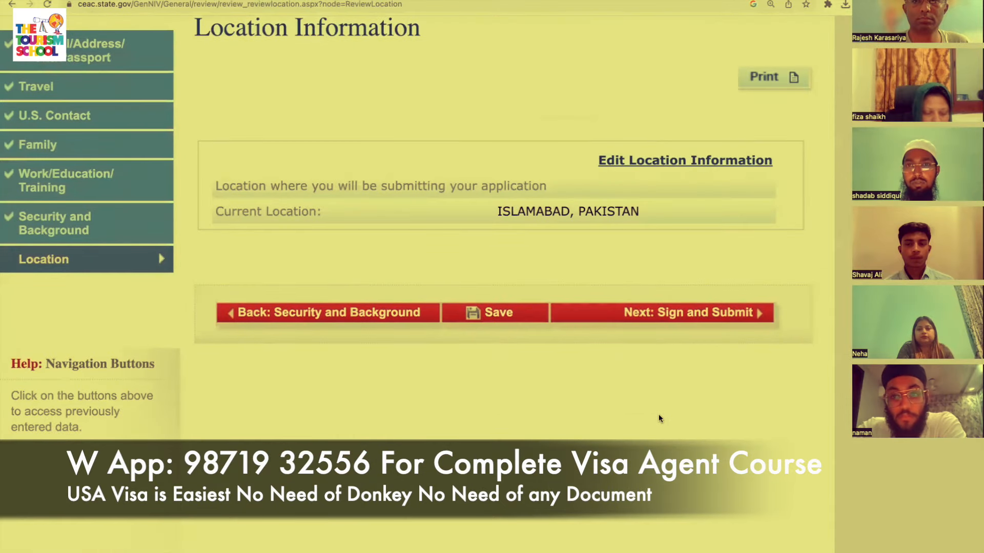
Go to Sign and Submit and answer No to whether anyone helped prepare the application.
left_click(695, 316)
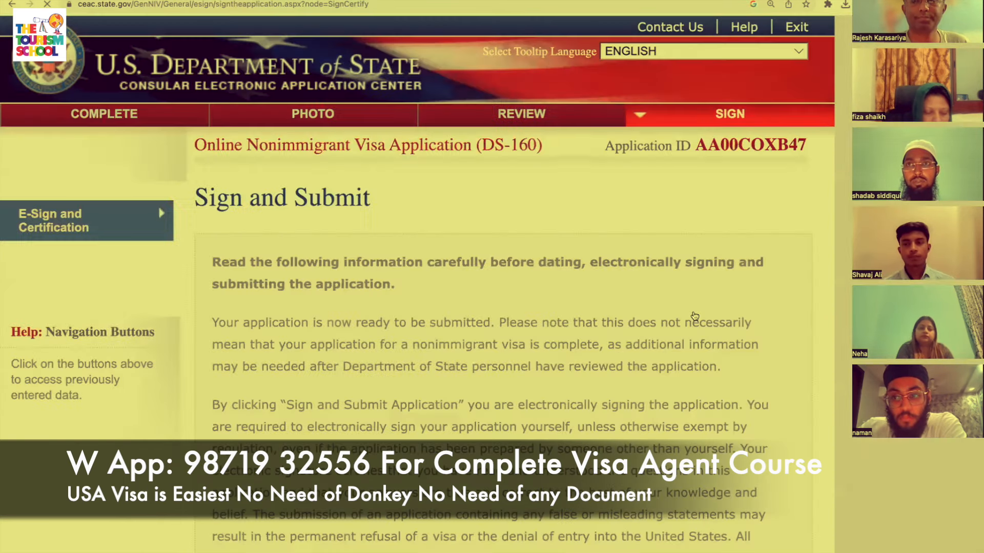
scroll(695, 316, "down", 10)
scroll(695, 316, "down", 10)
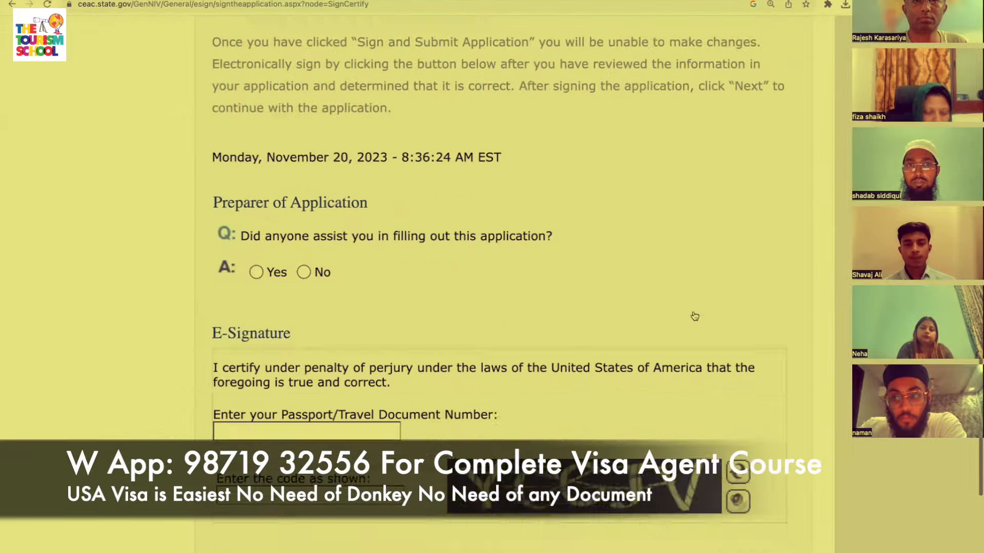
scroll(695, 316, "up", 5)
scroll(694, 316, "up", 1)
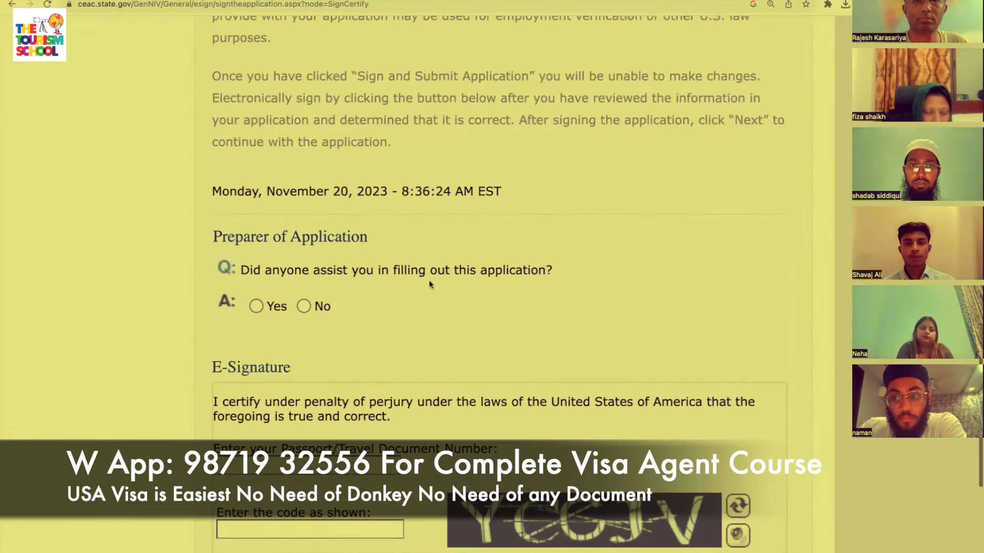
left_click(305, 307)
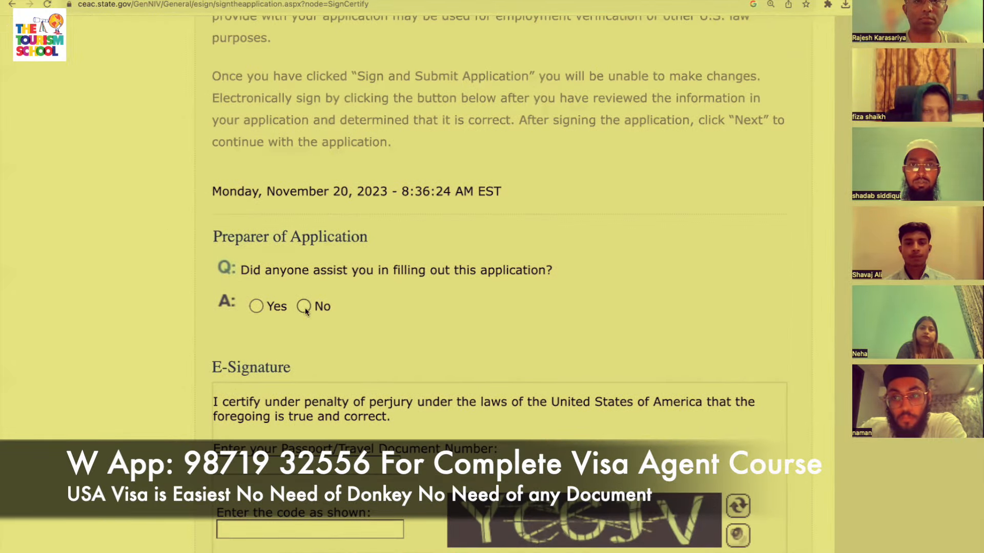
Enter the applicant's passport number and the displayed verification code for the e-signature.
scroll(451, 342, "down", 3)
left_click(306, 388)
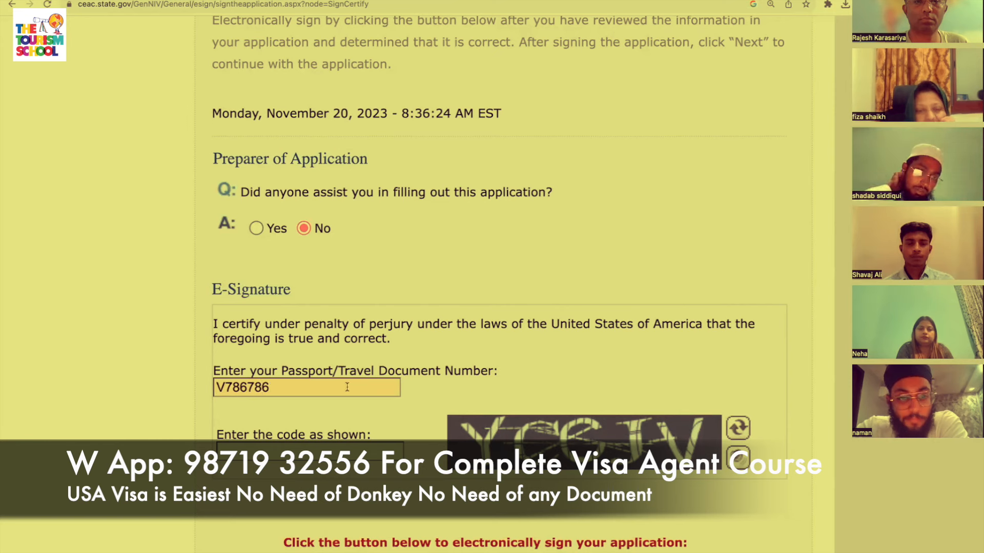
left_click(307, 452)
type("YCCJV")
scroll(568, 397, "down", 4)
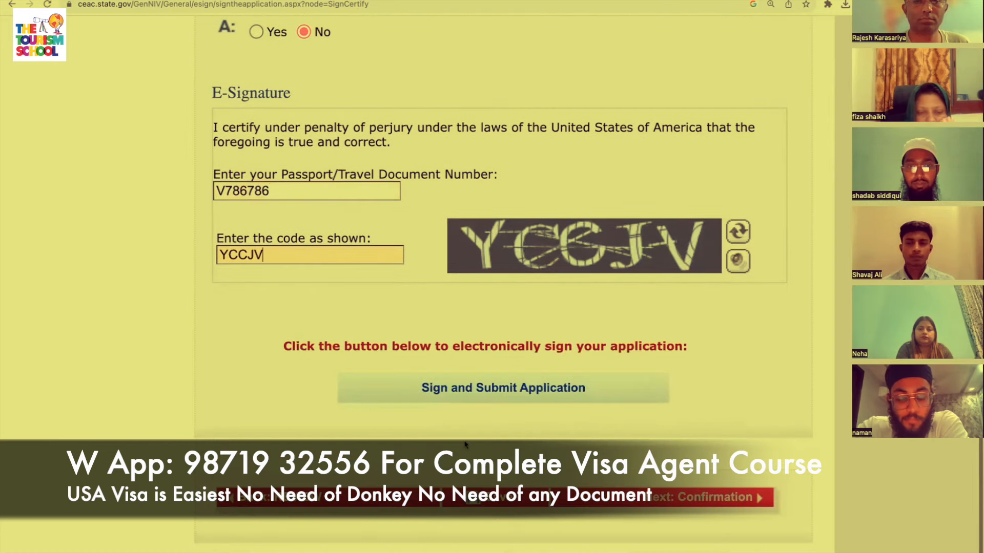
Attempt signing, which times out; restart and choose PAKISTAN, ISLAMABAD as the application location.
left_click(568, 397)
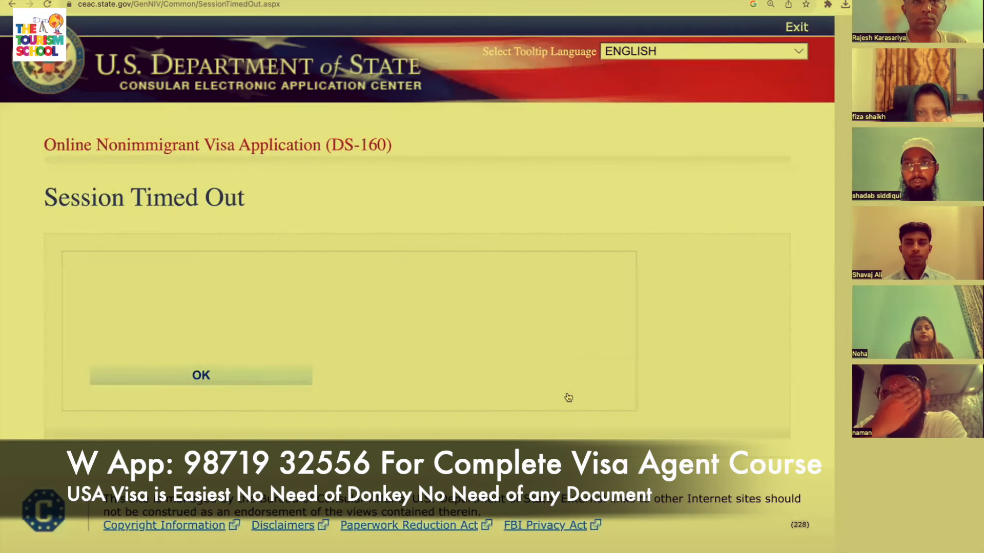
left_click(239, 377)
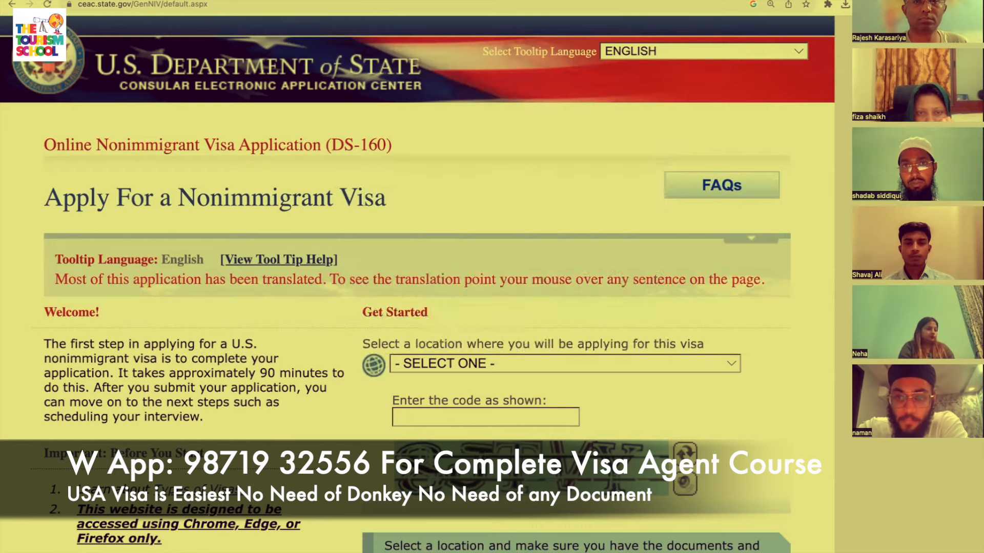
left_click(593, 364)
key("p")
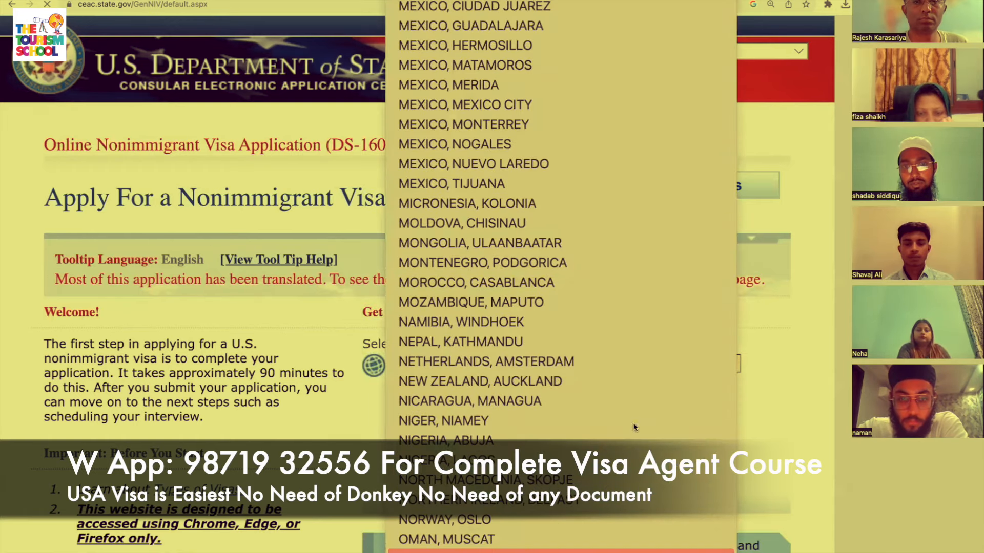
key("Return")
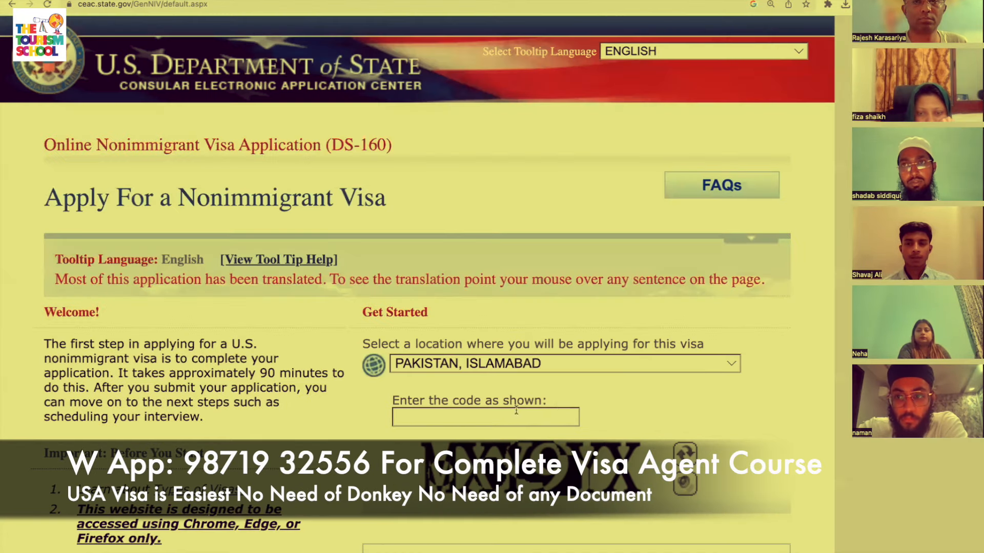
Enter the displayed verification code and choose Retrieve an Application.
left_click(516, 411)
type("M")
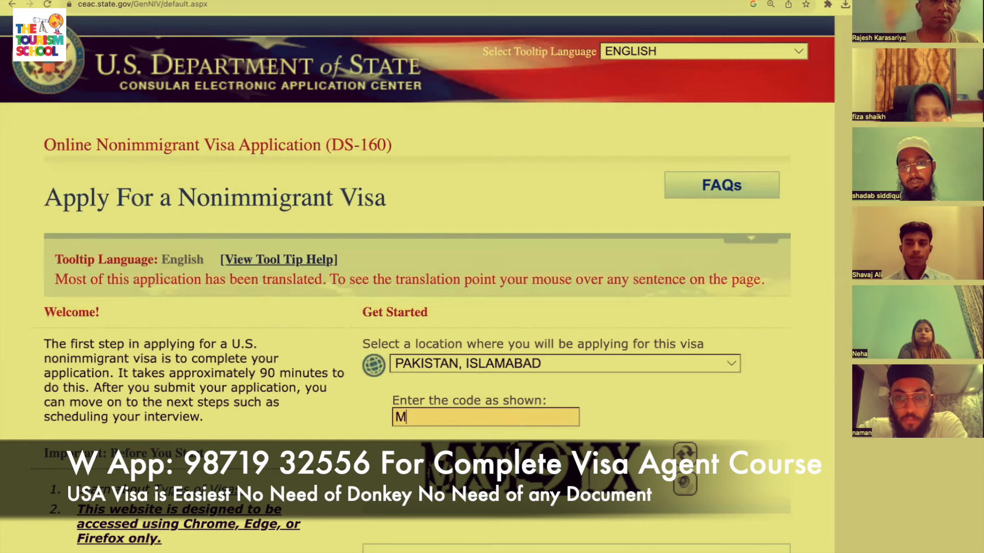
type("X")
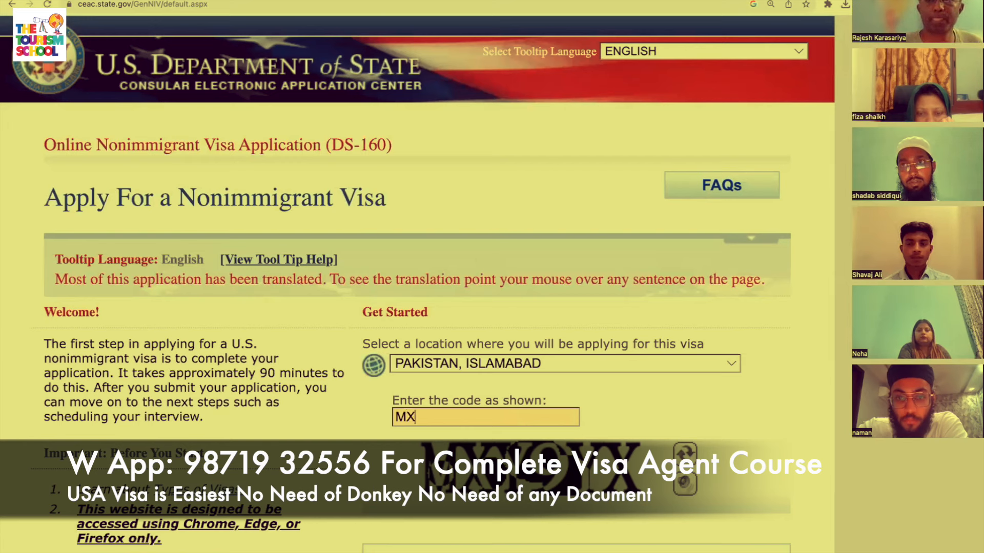
type("Y9YX")
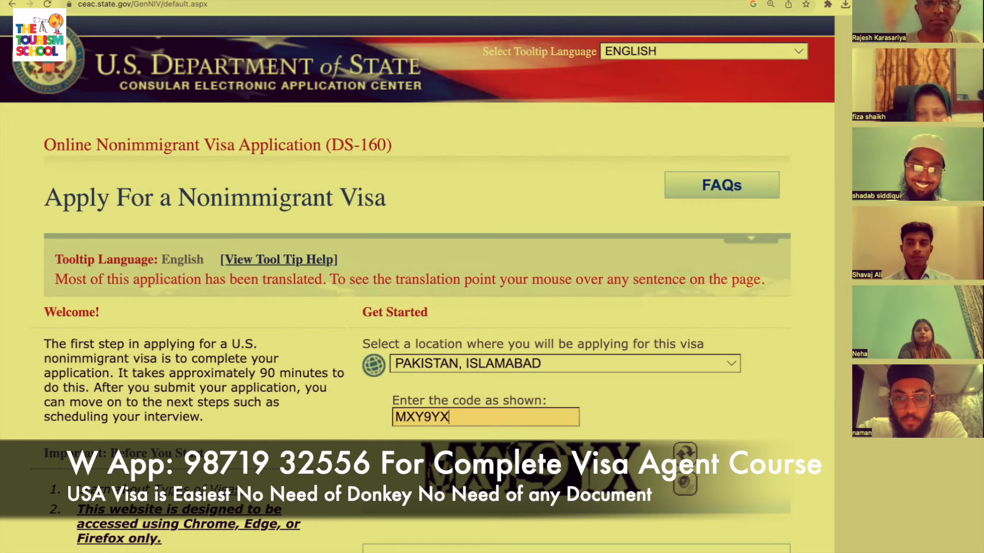
scroll(725, 389, "down", 4)
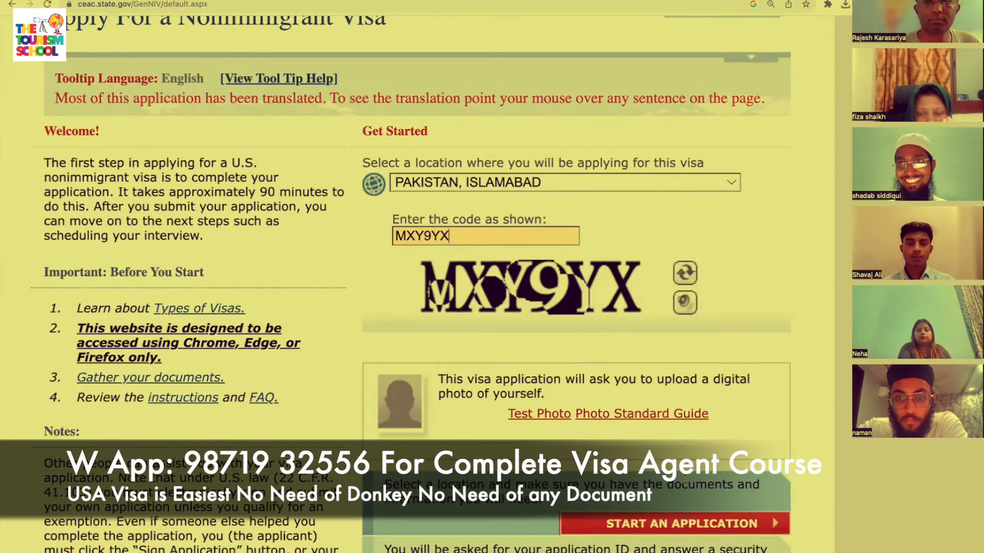
scroll(725, 388, "down", 1)
left_click(673, 540)
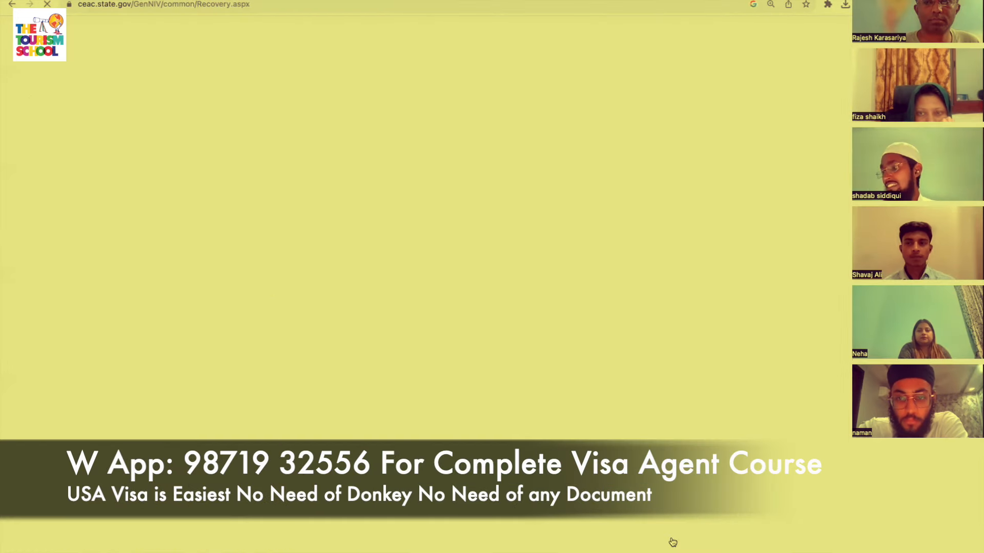
Retrieve the saved application by its ID, answering surname letters, birth year and first-job city questions.
scroll(614, 440, "down", 1)
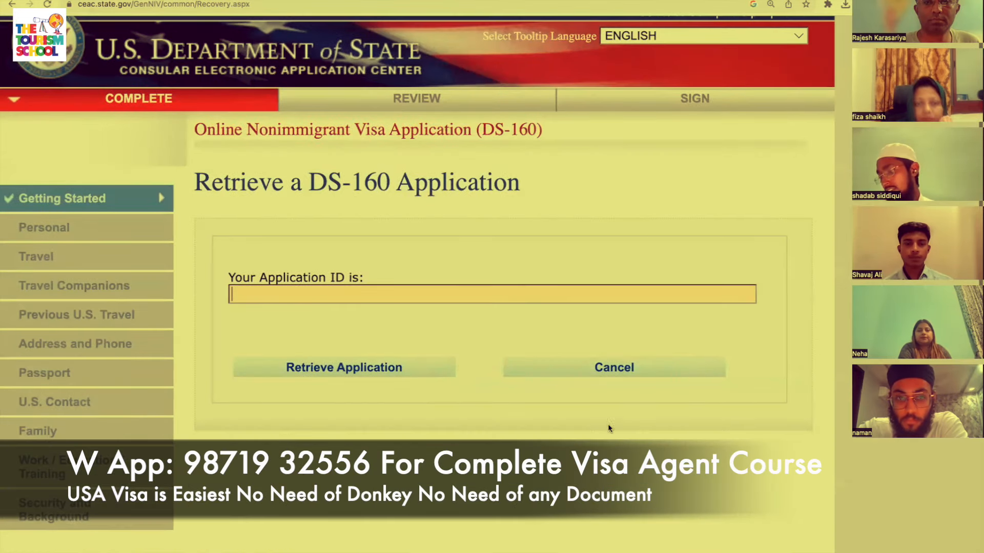
left_click(500, 302)
left_click(345, 318)
left_click(377, 375)
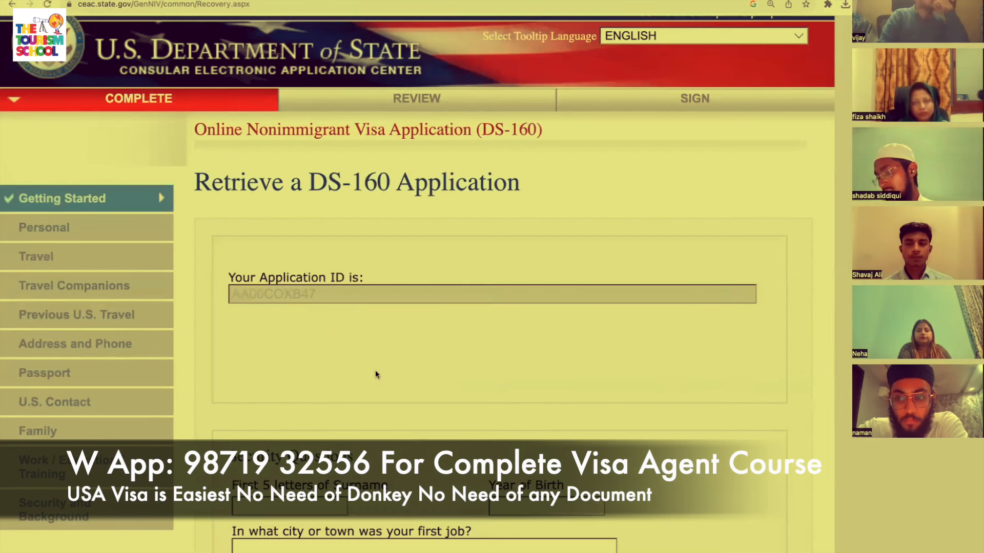
scroll(375, 370, "down", 3)
left_click(336, 358)
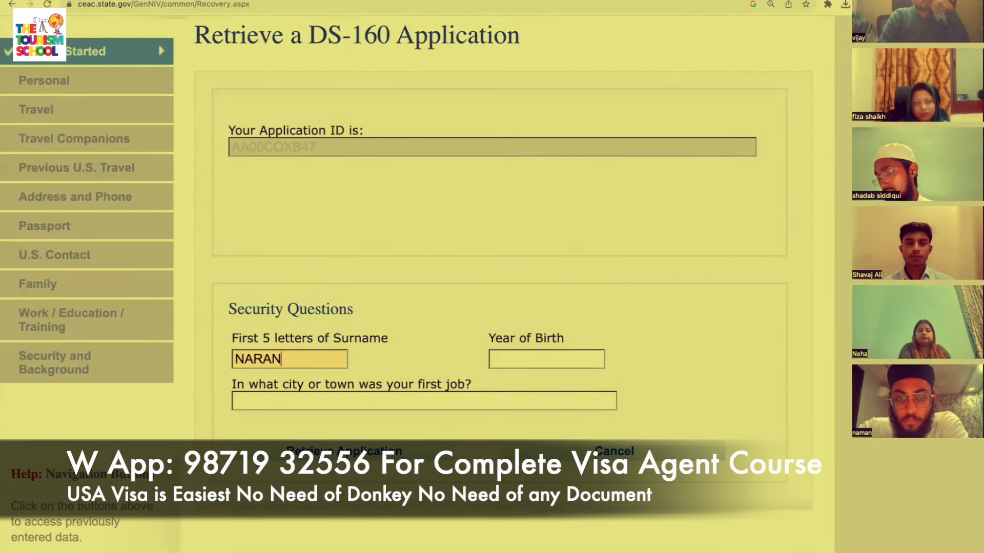
left_click(503, 365)
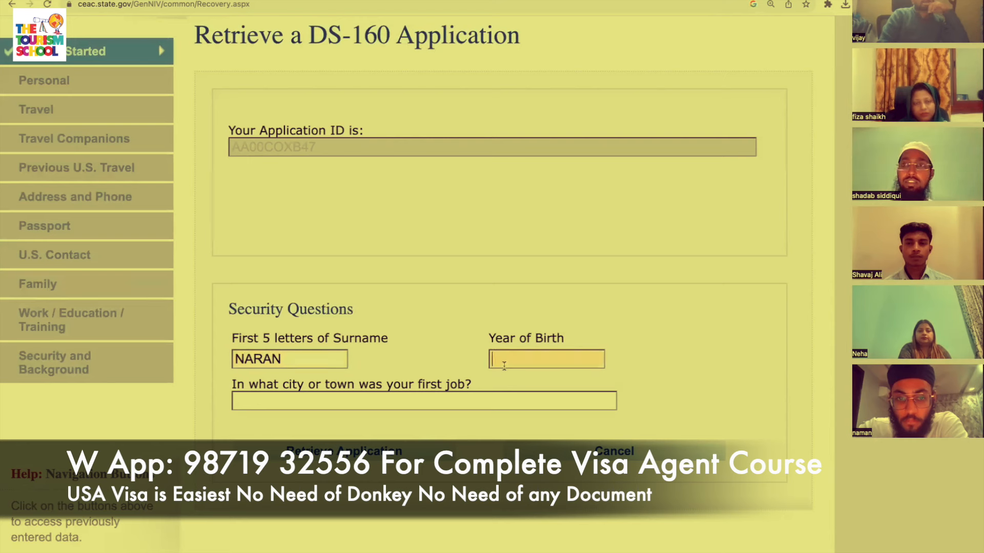
left_click(378, 400)
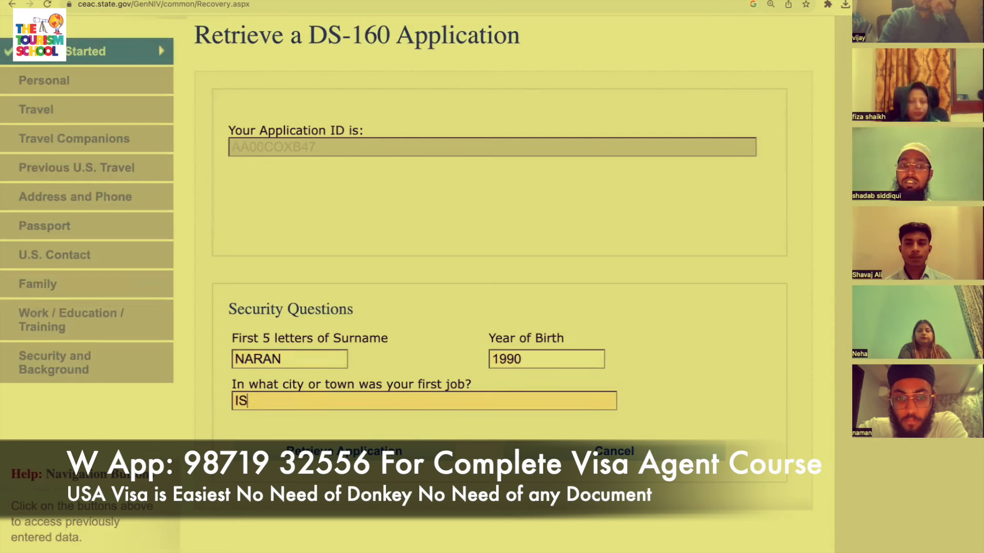
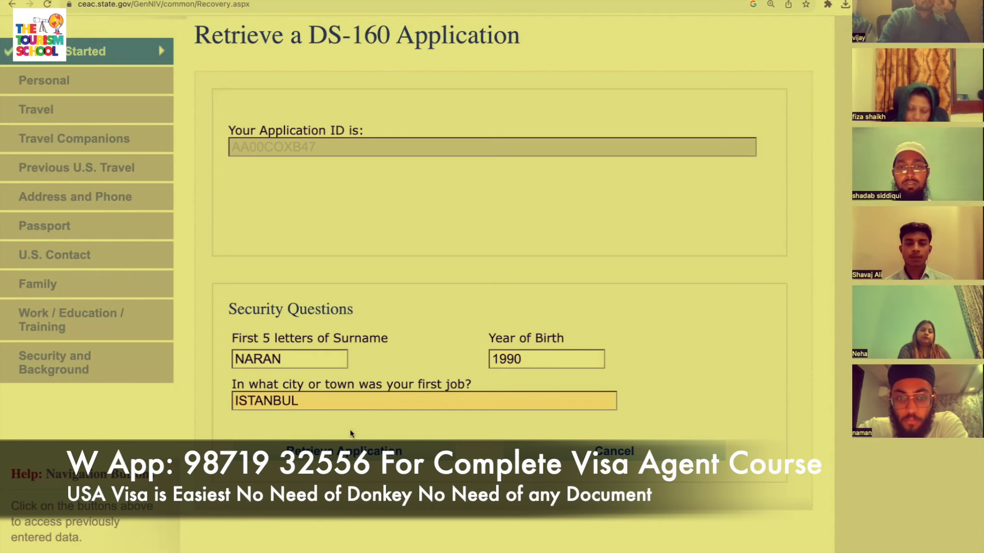
key("Tab")
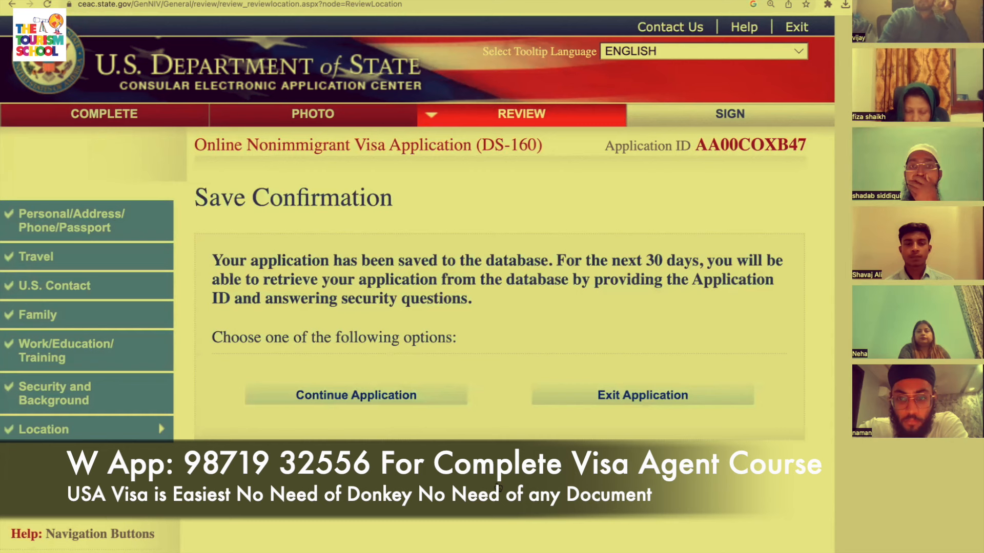
Continue the retrieved application past Location Information to the Sign and Submit page.
left_click(432, 400)
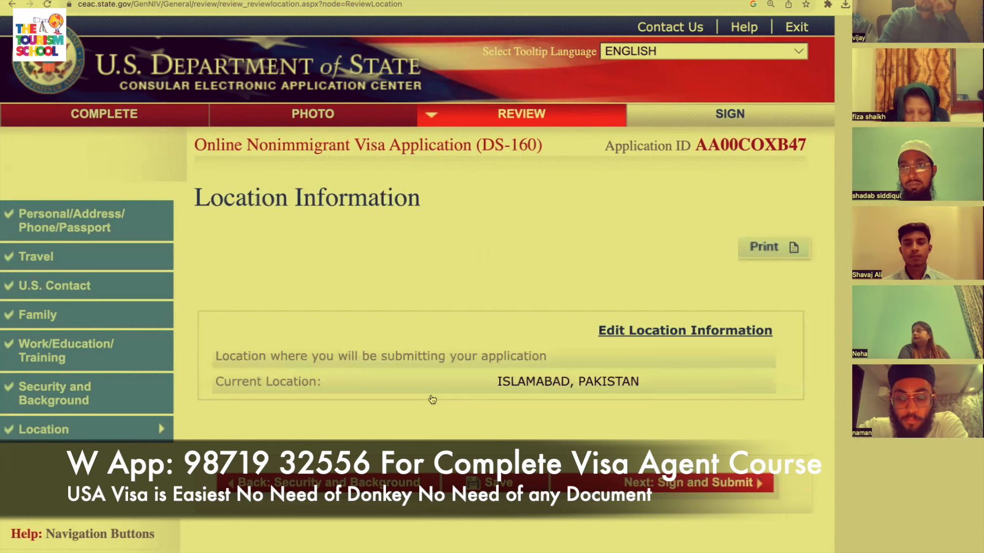
left_click(692, 484)
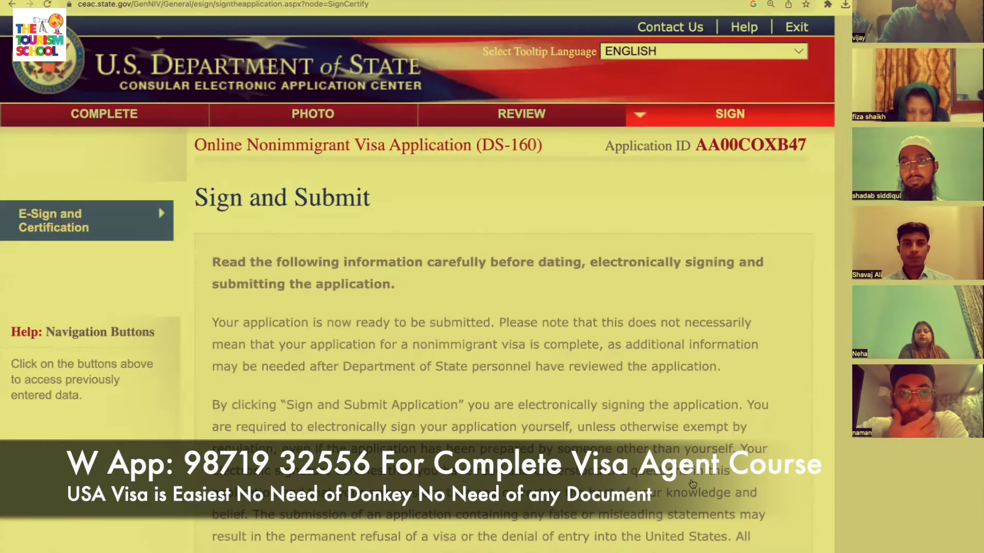
Enter the applicant's passport number and e-sign and submit the application.
scroll(691, 484, "down", 10)
scroll(691, 484, "down", 3)
scroll(692, 484, "up", 6)
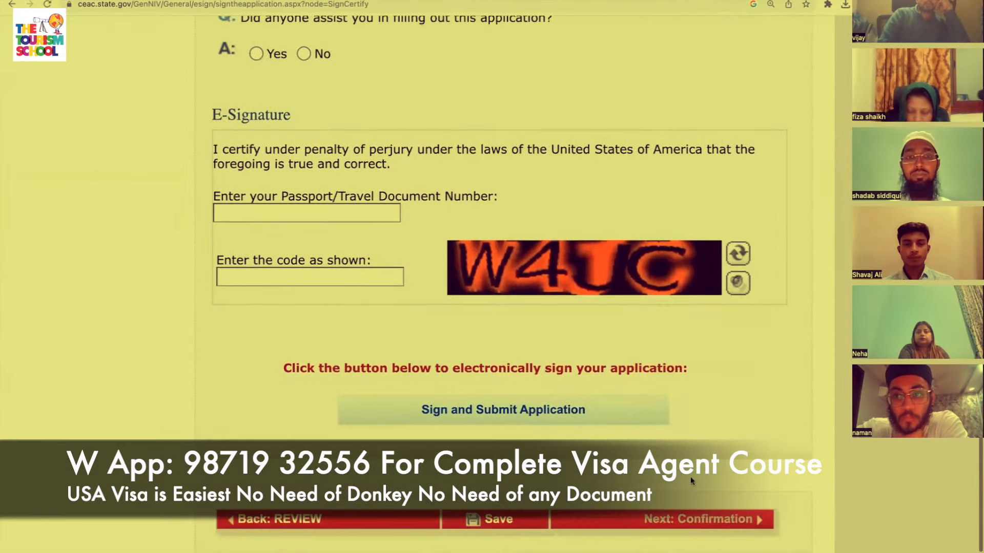
scroll(502, 347, "up", 1)
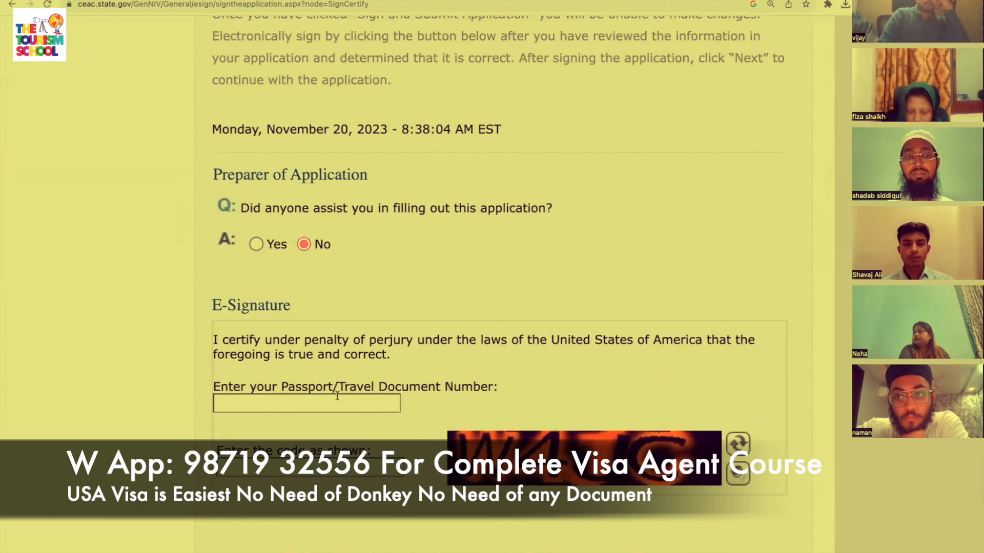
left_click(324, 406)
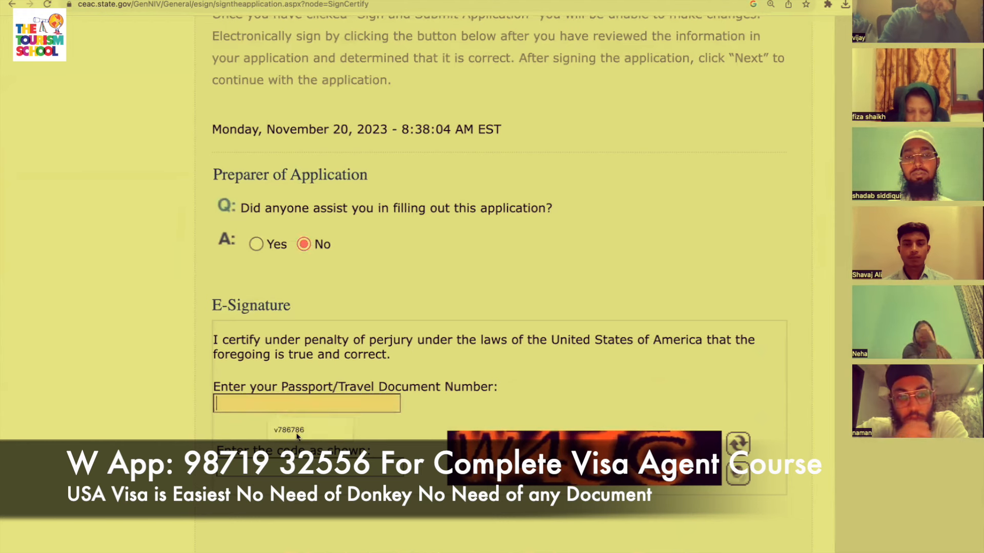
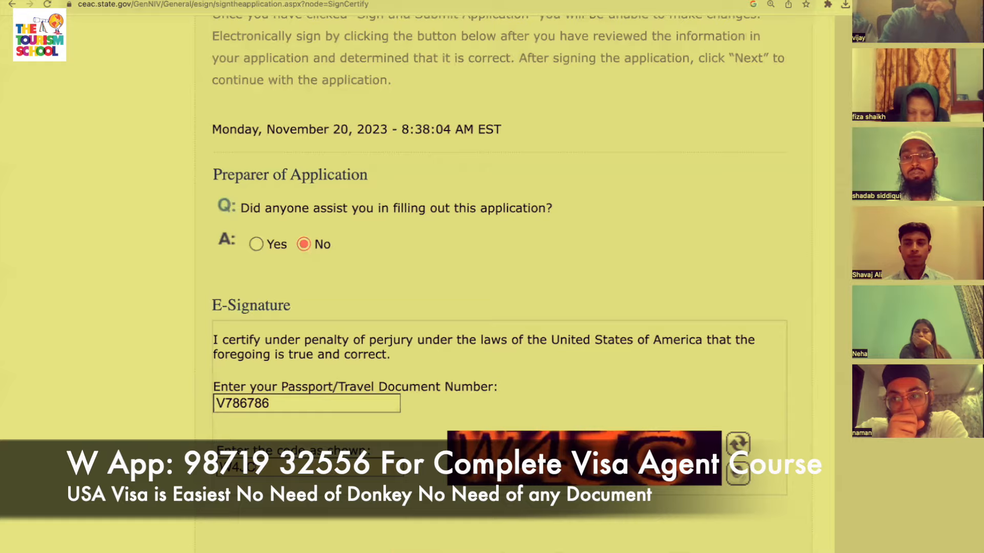
scroll(515, 421, "down", 4)
left_click(515, 418)
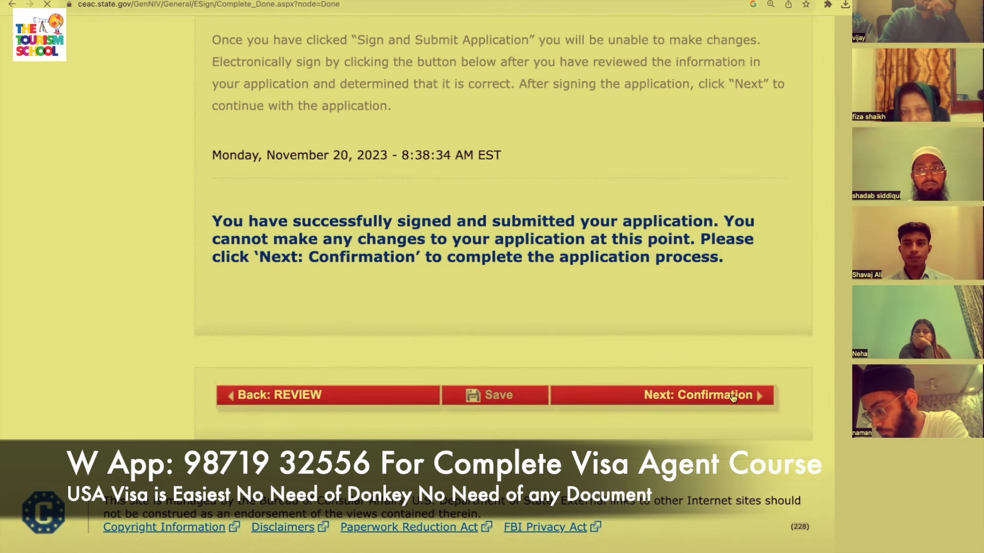
Scroll the Confirmation page to view the barcode, applicant details and U.S. Embassy Islamabad location.
scroll(733, 399, "down", 2)
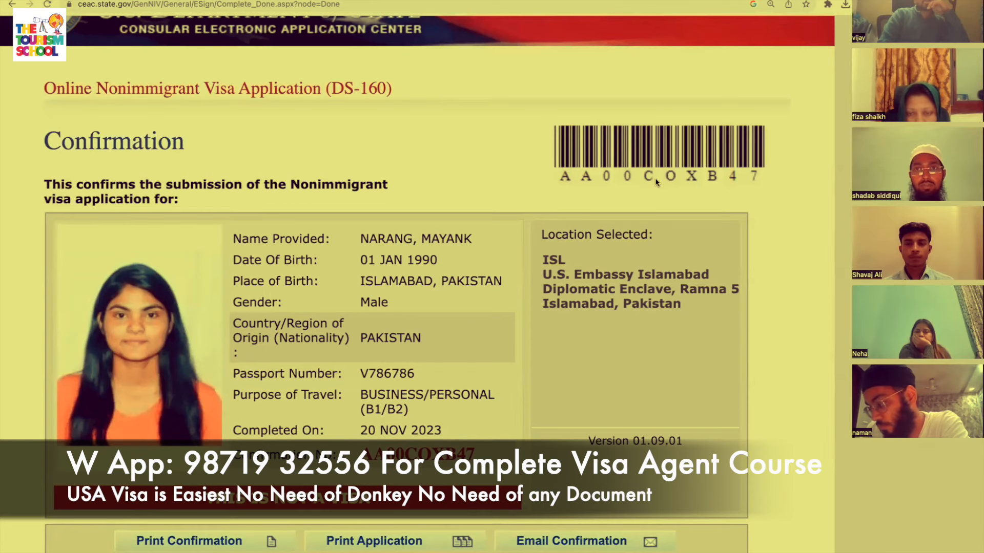
scroll(656, 181, "down", 1)
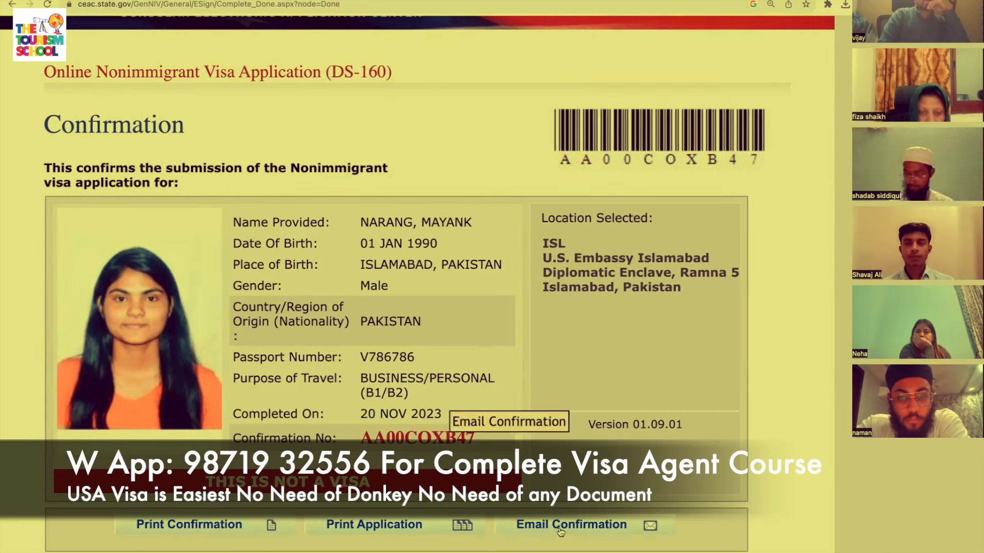
Open the full printable application, acknowledge the printing notice, and start printing it.
left_click(445, 530)
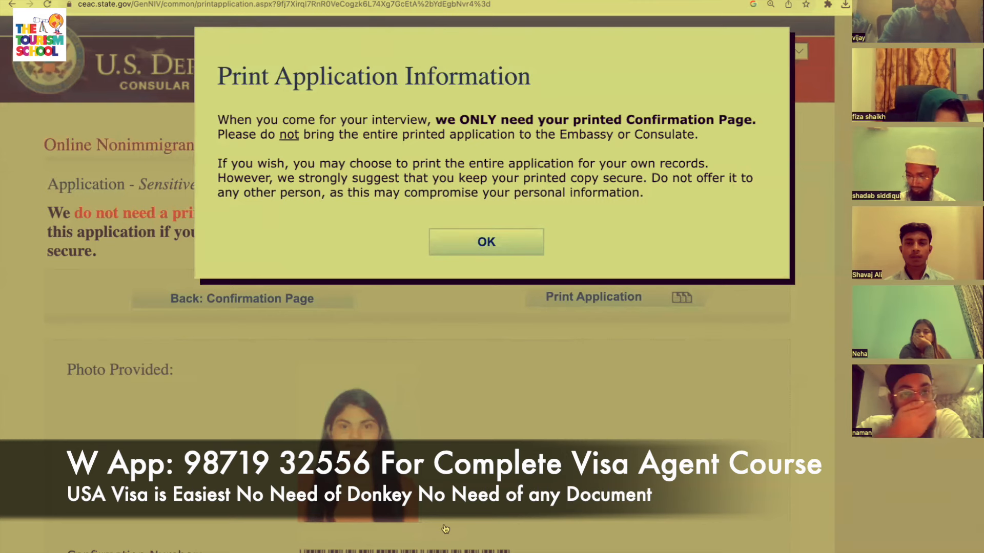
left_click(485, 255)
scroll(545, 386, "down", 20)
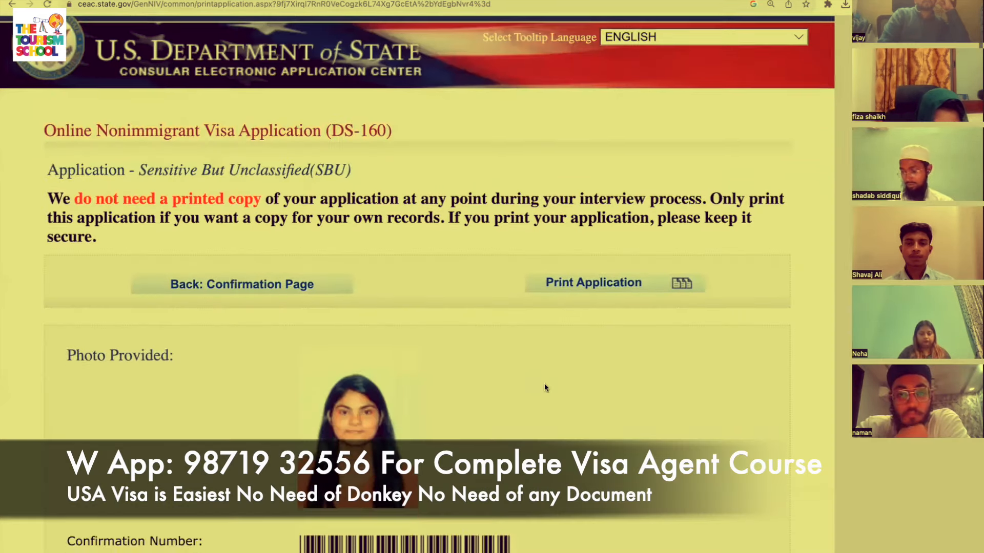
scroll(544, 388, "down", 15)
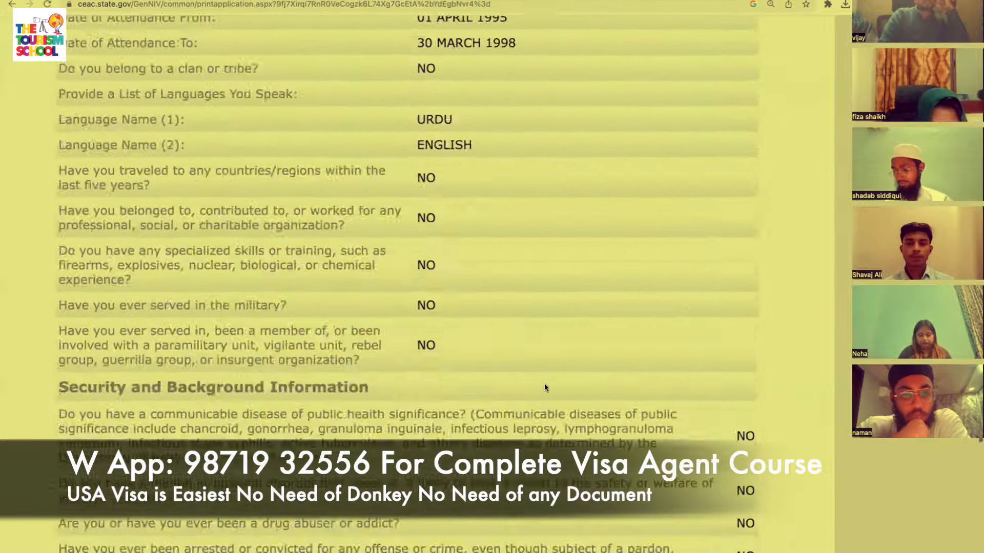
scroll(545, 388, "up", 20)
scroll(544, 387, "up", 10)
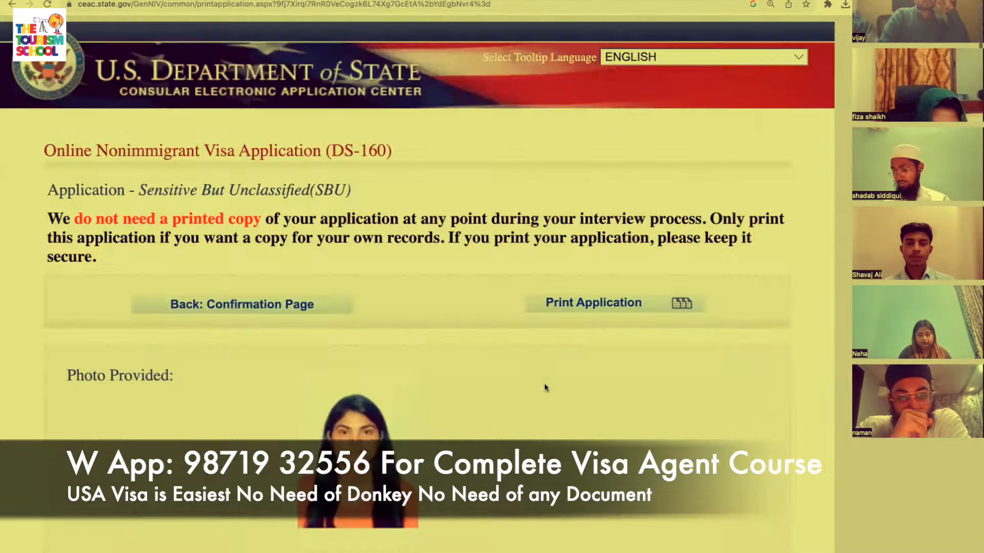
left_click(626, 298)
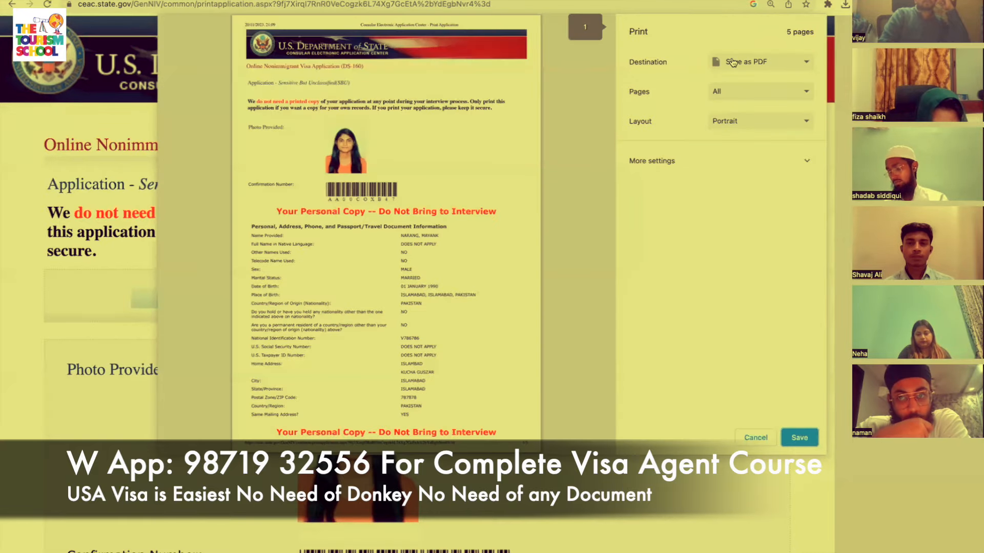
Save the full application as a PDF and continue to the closing page.
left_click(799, 439)
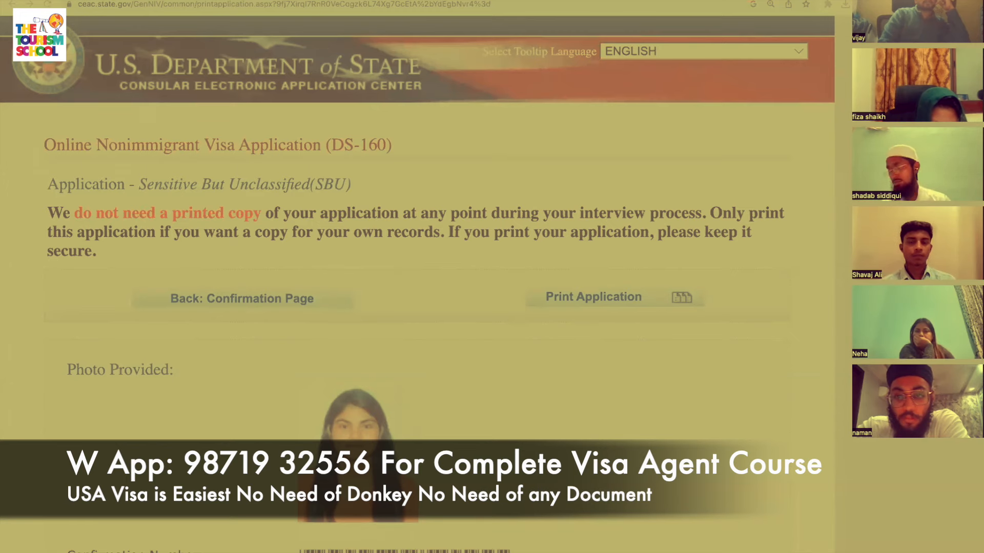
left_click(579, 540)
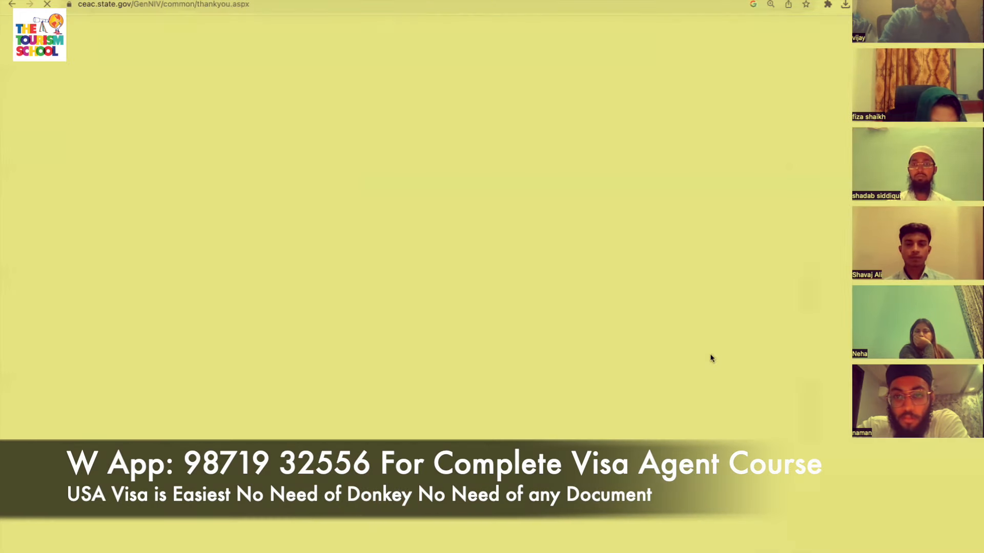